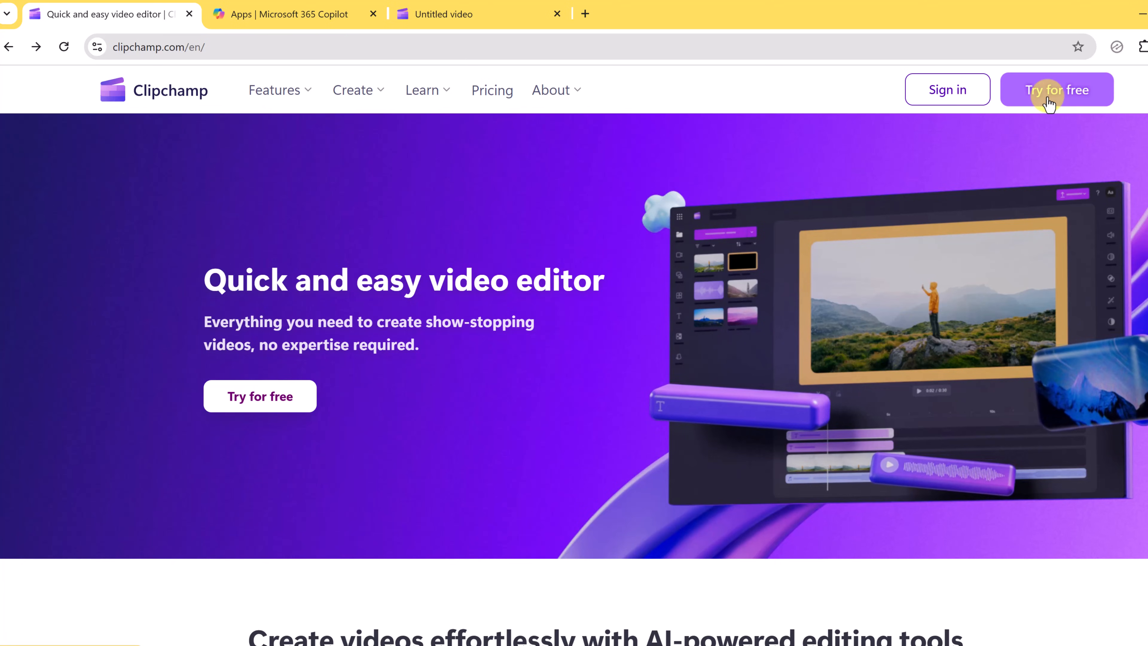
# - Start the free Clipchamp web version and launch the Microsoft Clipchamp desktop app through Windows search
pyautogui.click(1049, 104)
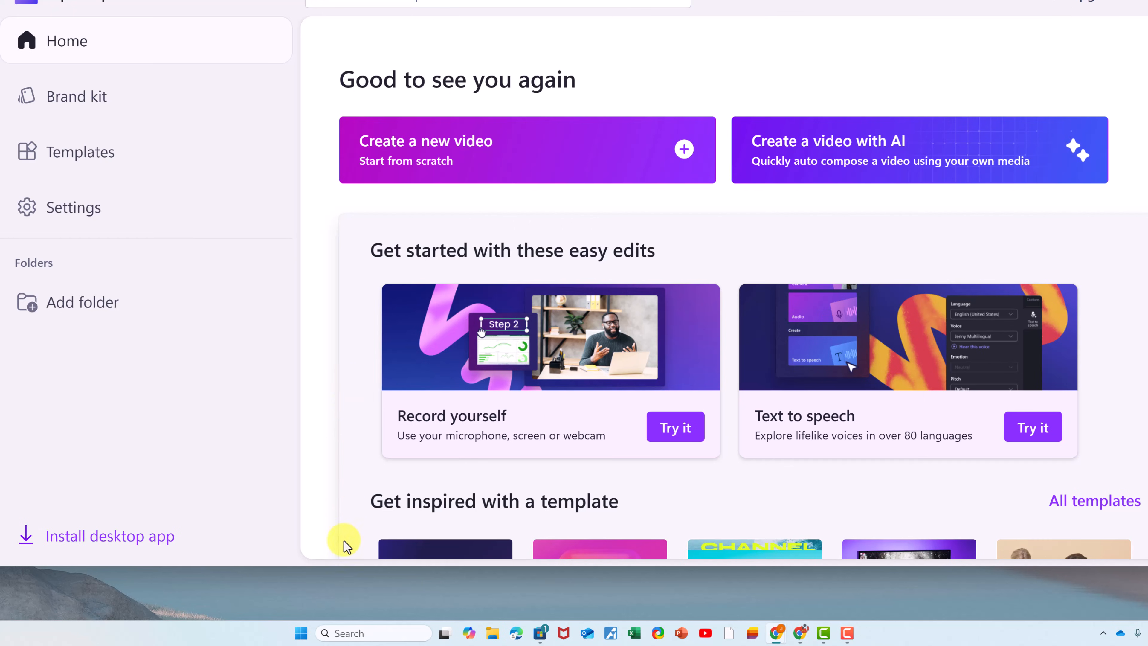
pyautogui.click(357, 633)
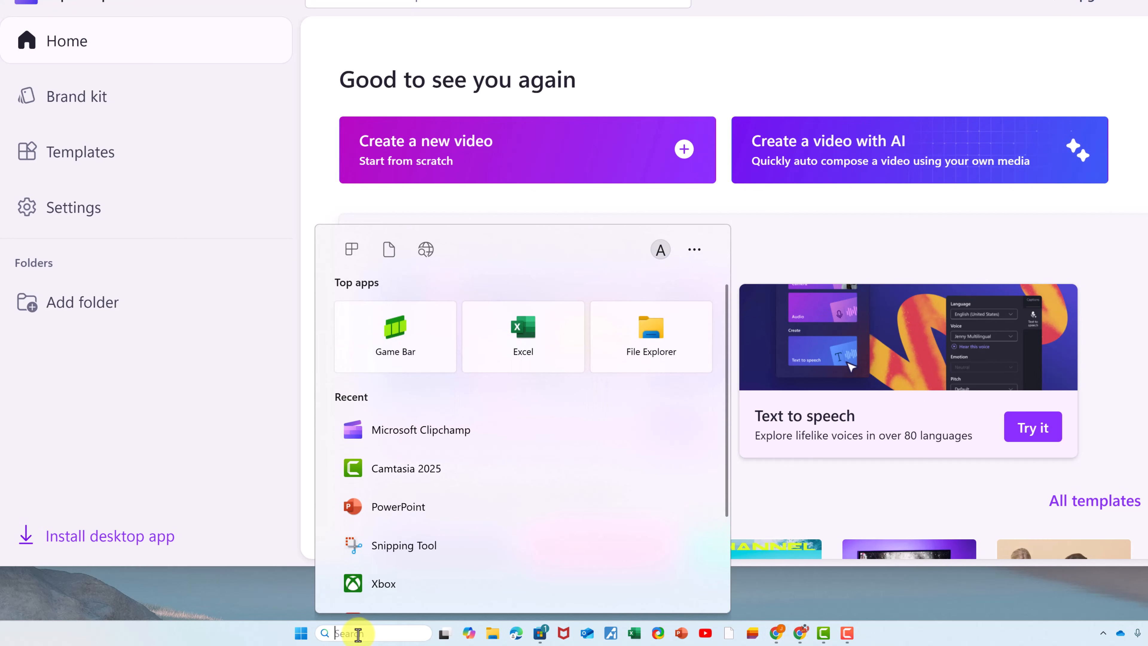
pyautogui.write('clip')
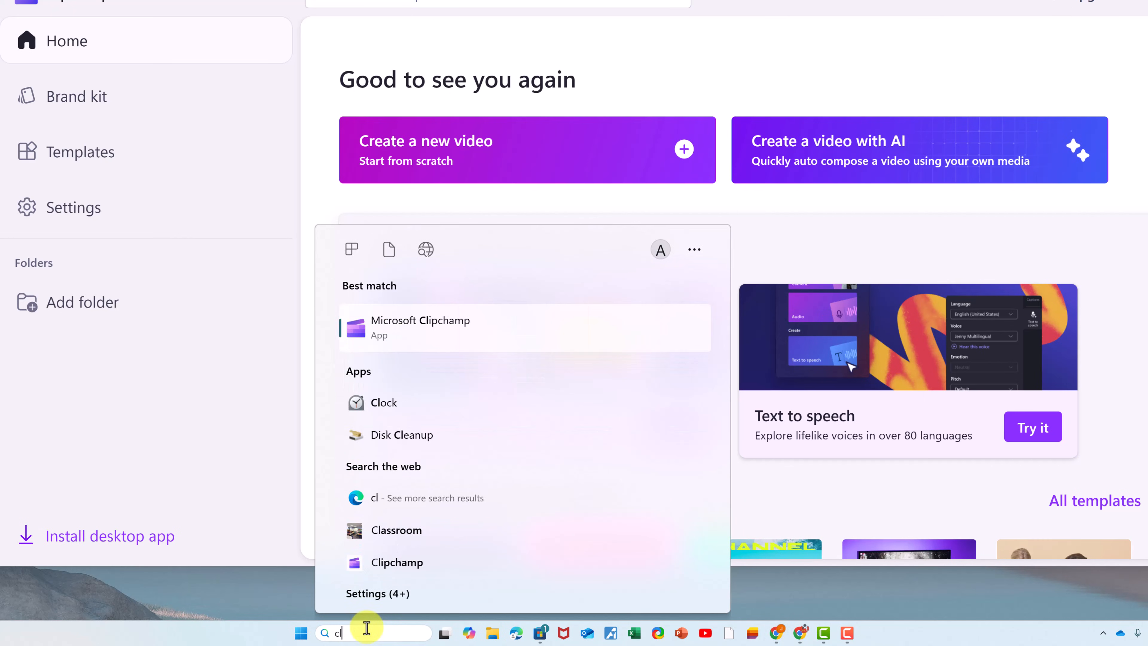
pyautogui.click(422, 343)
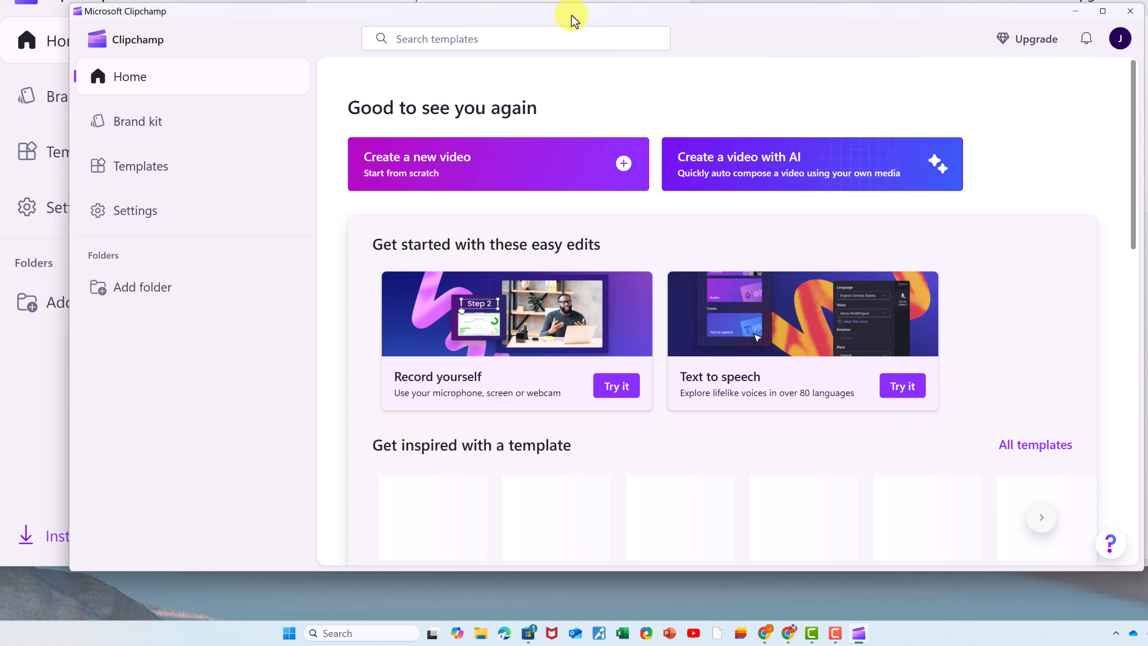
pyautogui.moveTo(567, 19); pyautogui.dragTo(605, 13)
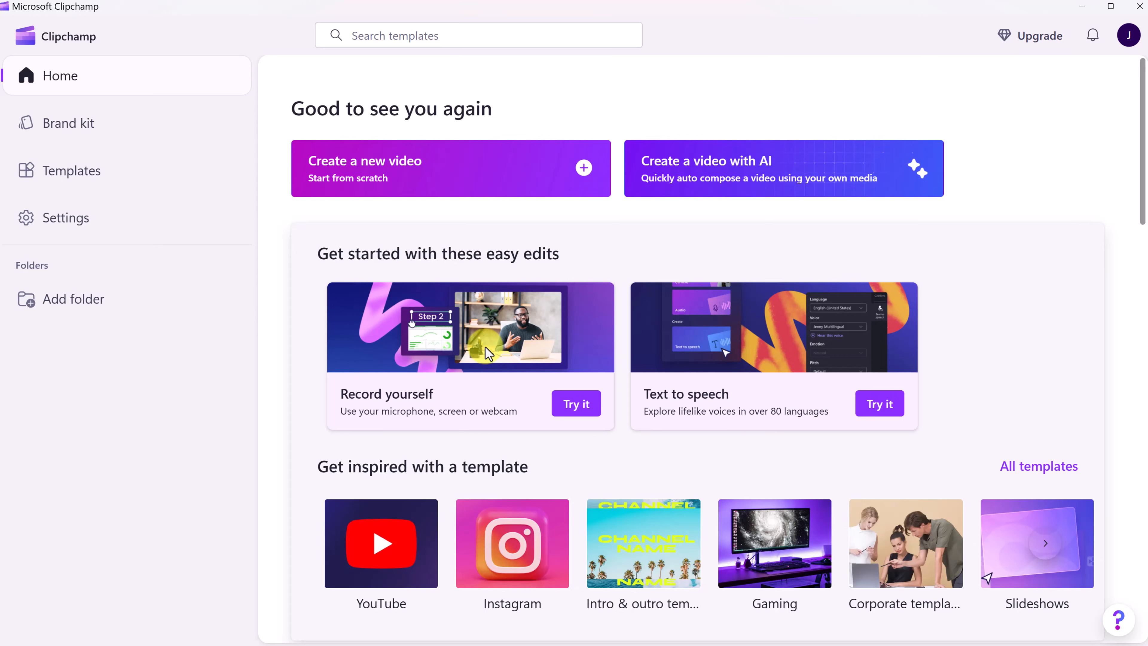
# - Look over the home page's templates and saved videos, and check the editor theme options in the general settings
pyautogui.scroll(-3, 486, 347)
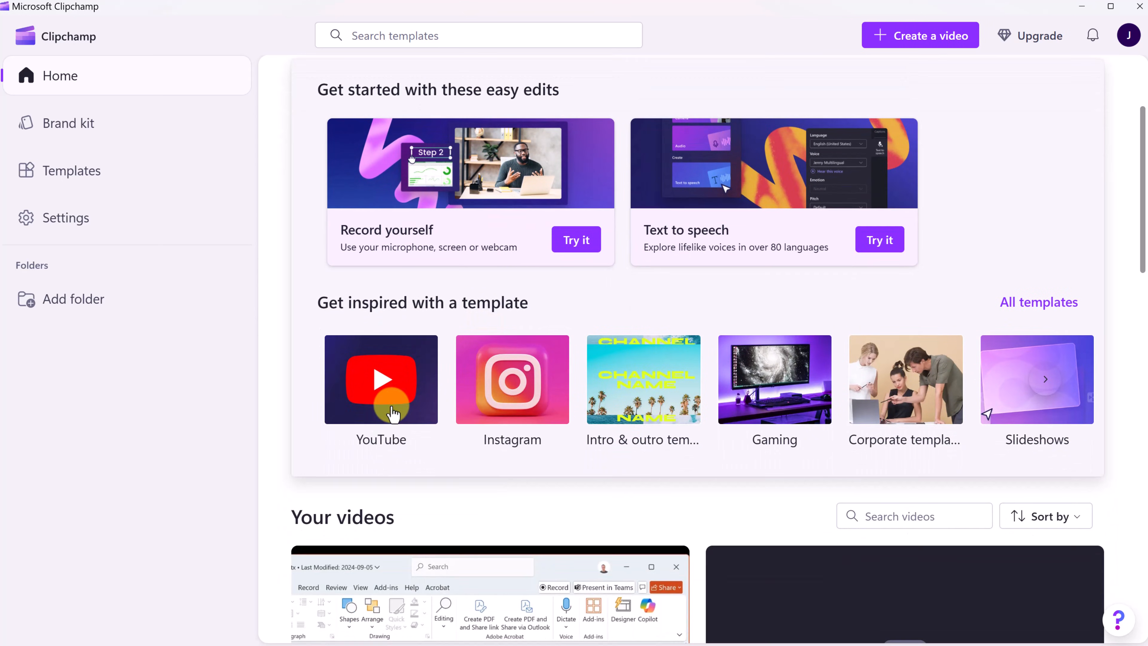
pyautogui.scroll(-5, 315, 400)
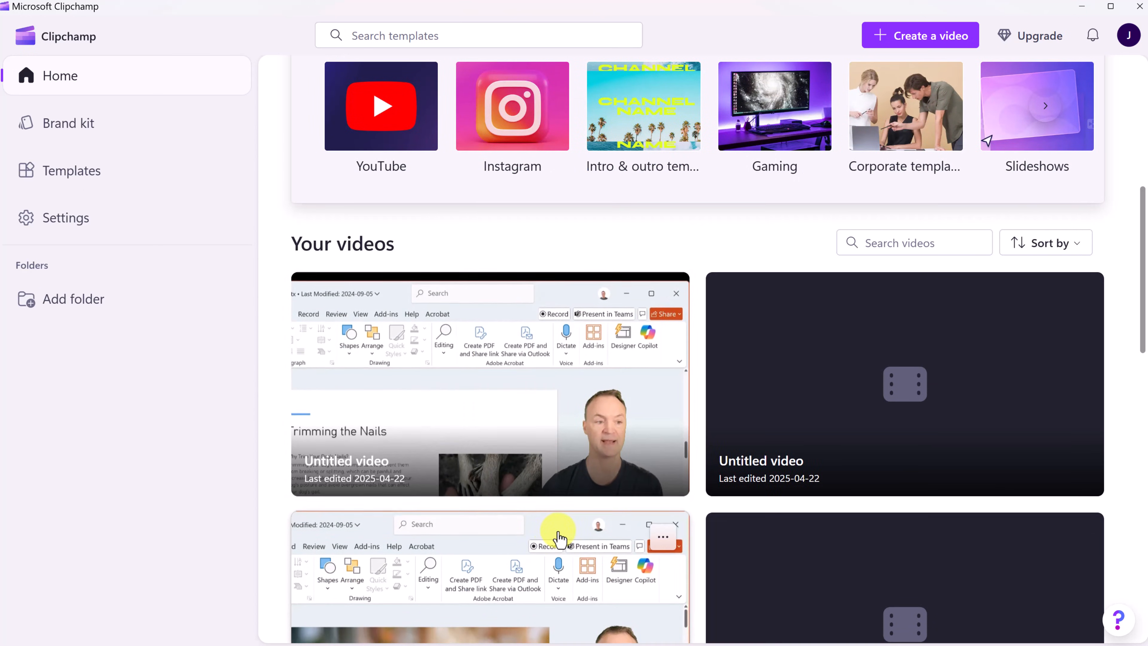
pyautogui.scroll(2, 559, 537)
pyautogui.scroll(7, 449, 397)
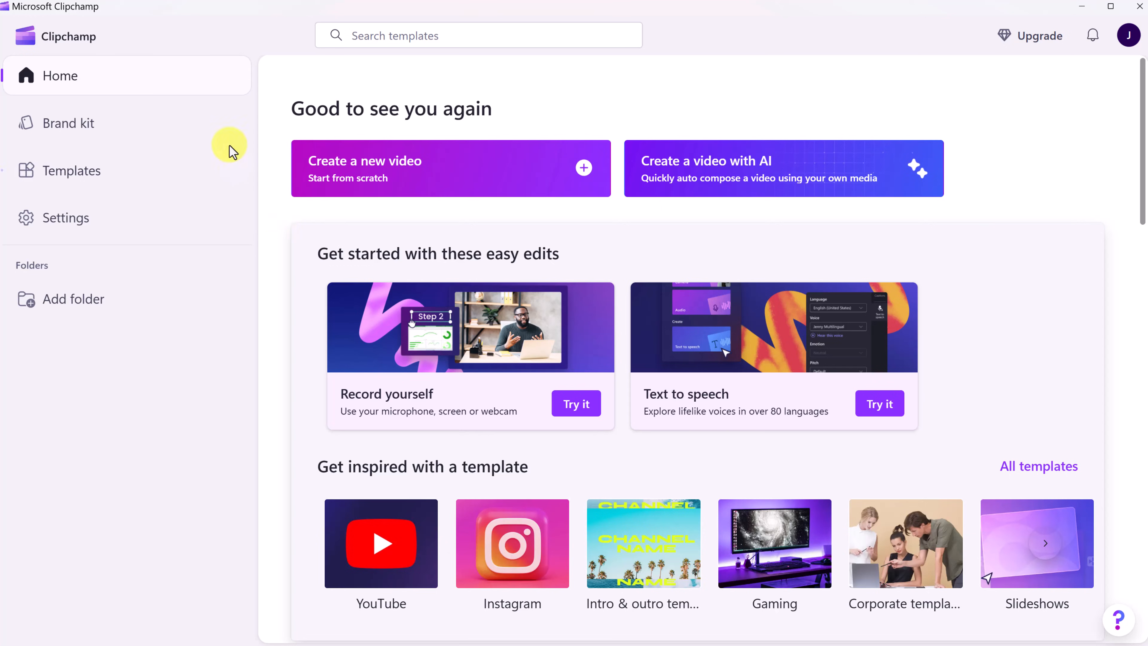
pyautogui.click(86, 233)
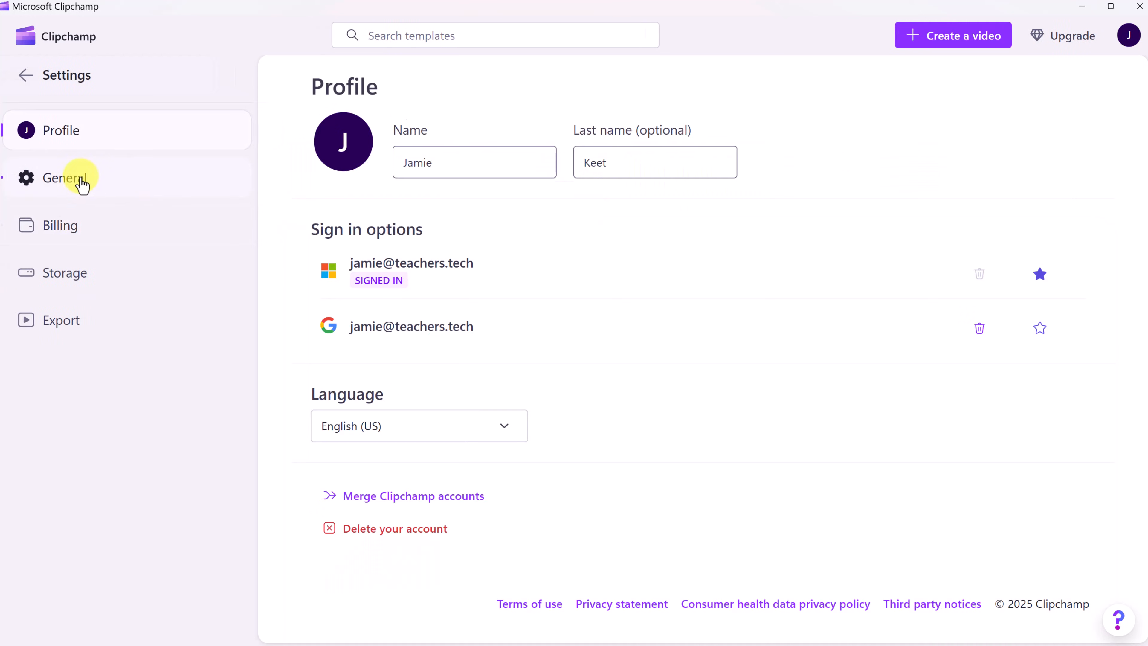
pyautogui.click(84, 184)
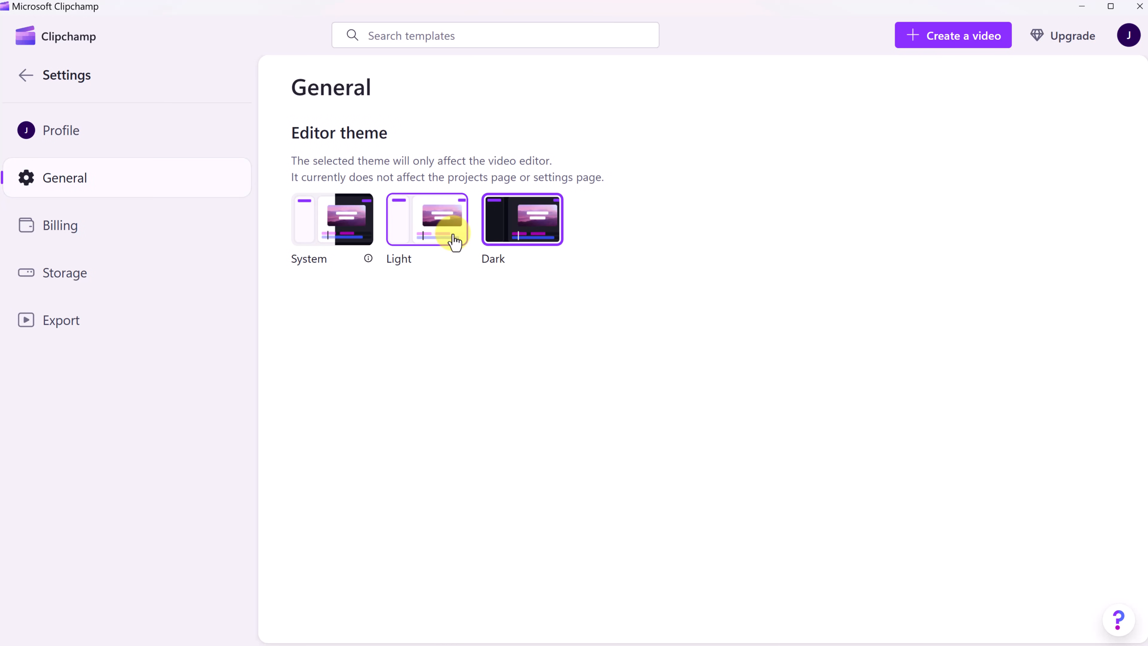
pyautogui.click(36, 81)
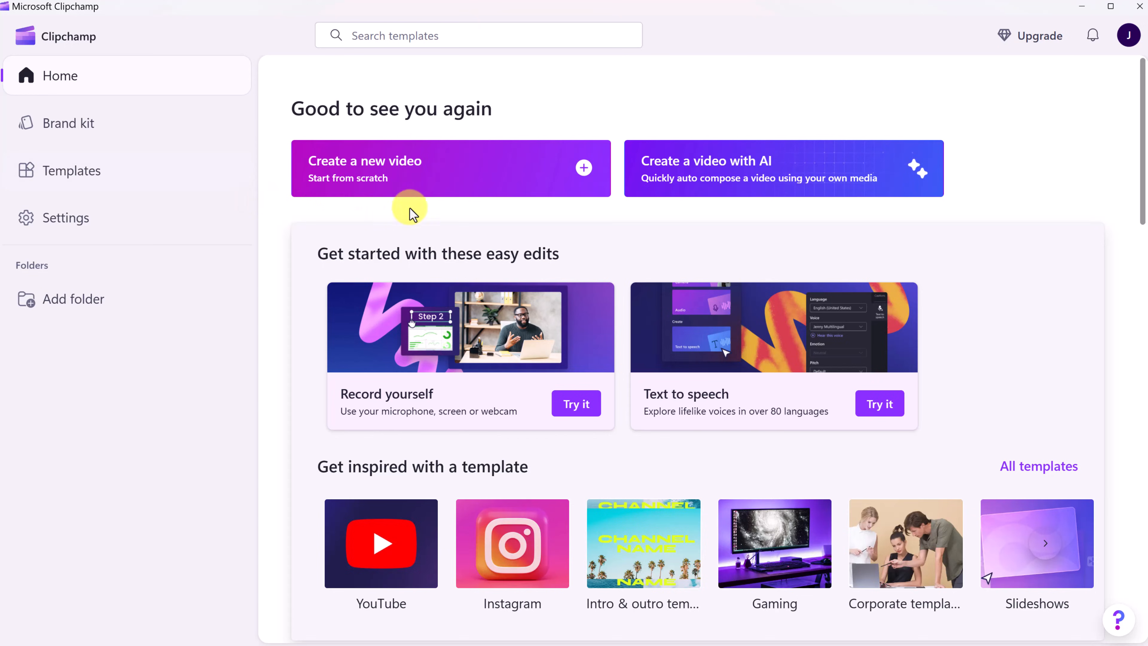
# - Create a new video from scratch and name the project Demo
pyautogui.click(449, 180)
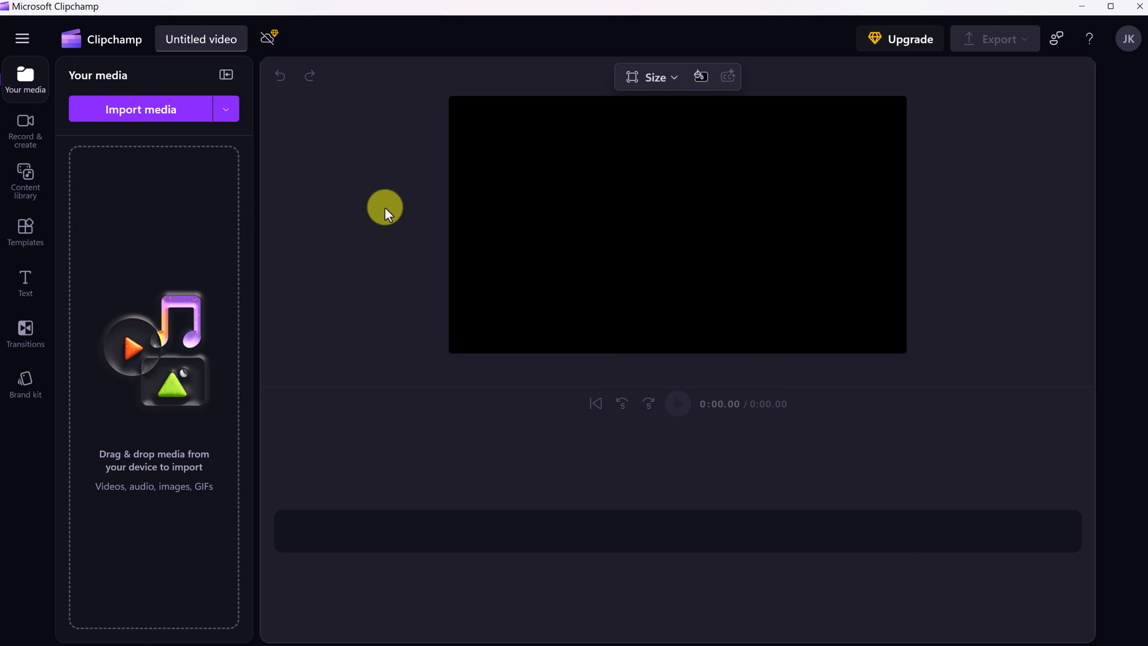
pyautogui.click(218, 47)
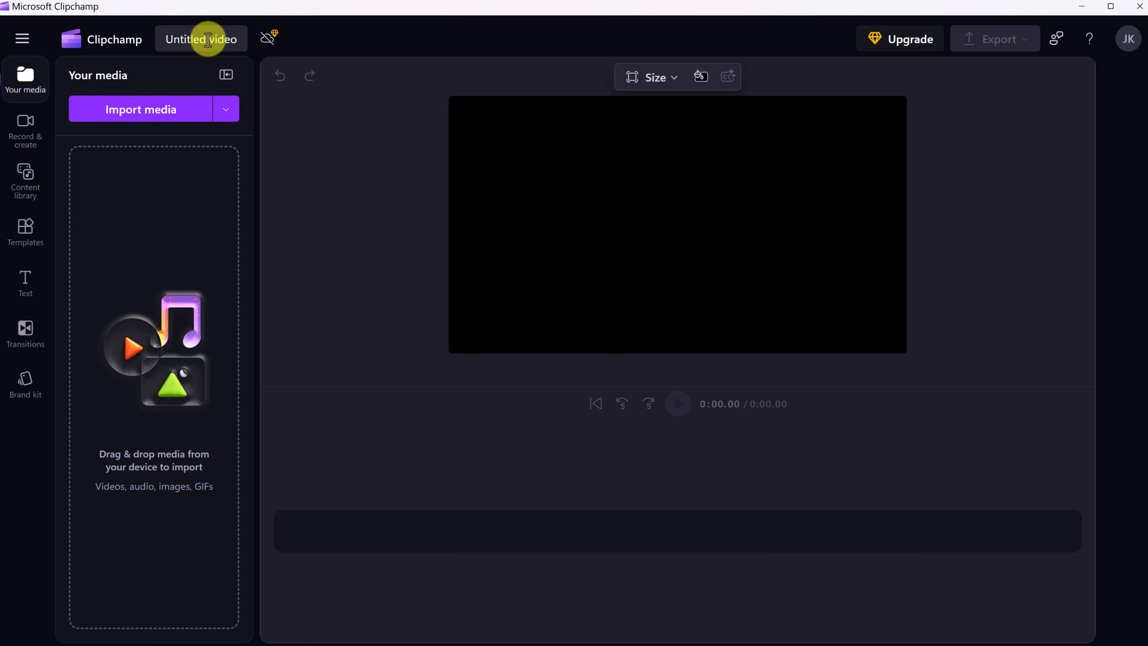
pyautogui.press('BackSpace')
pyautogui.write('Demo')
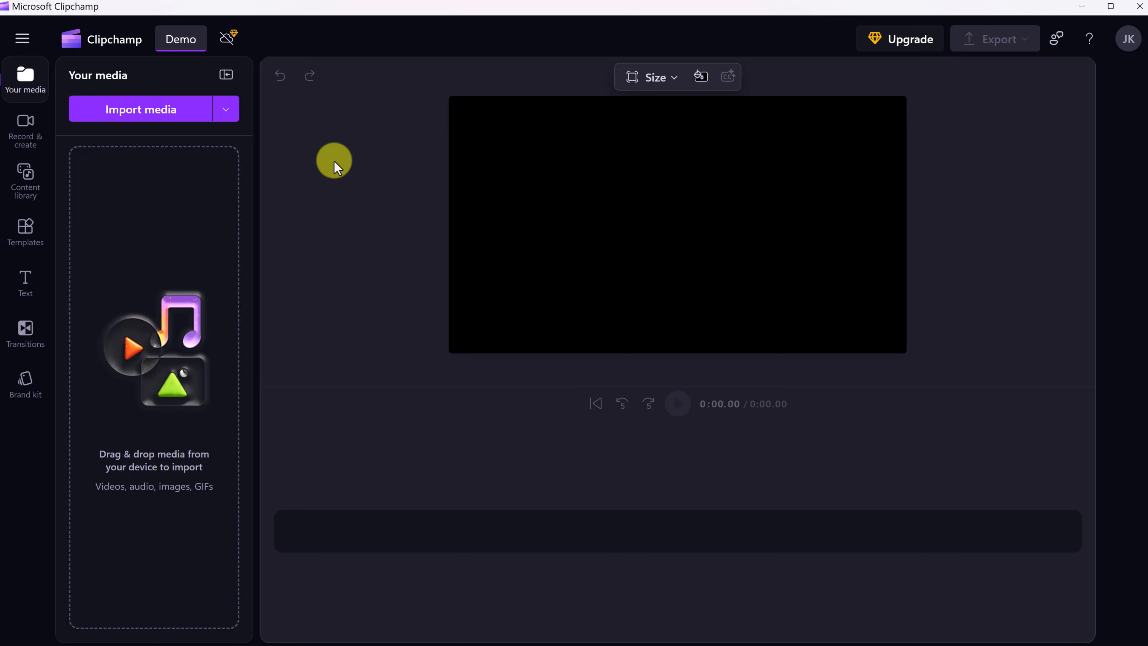
pyautogui.click(322, 44)
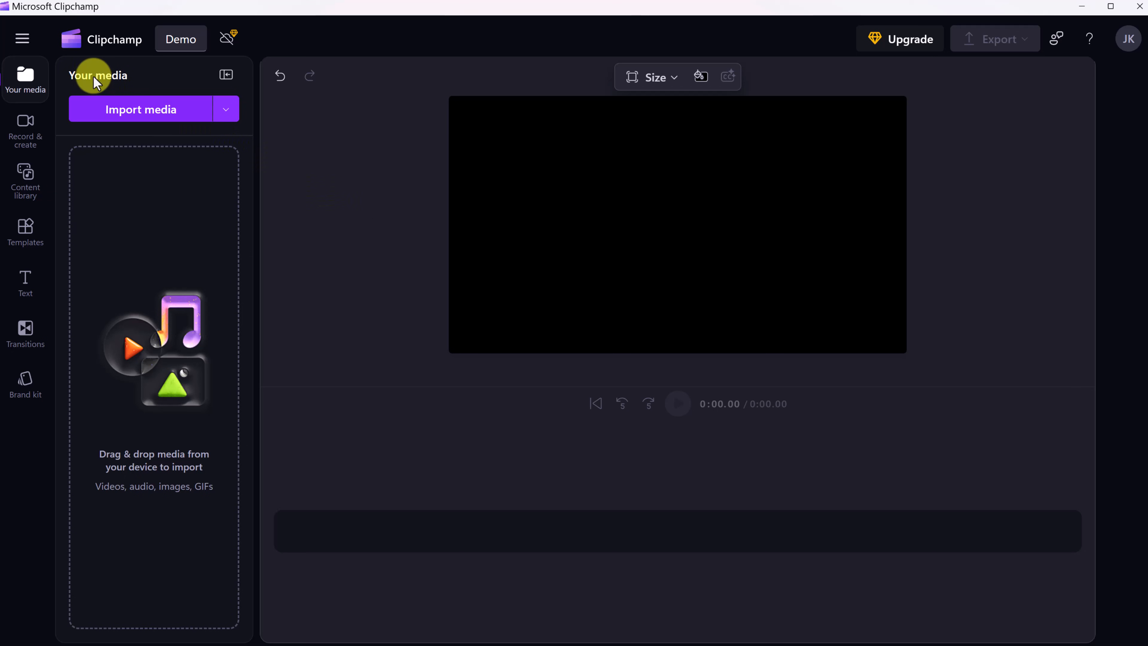
# - Return to the home page, reopen the Demo project from the saved videos, and set its aspect ratio to Wide 16:9
pyautogui.click(22, 43)
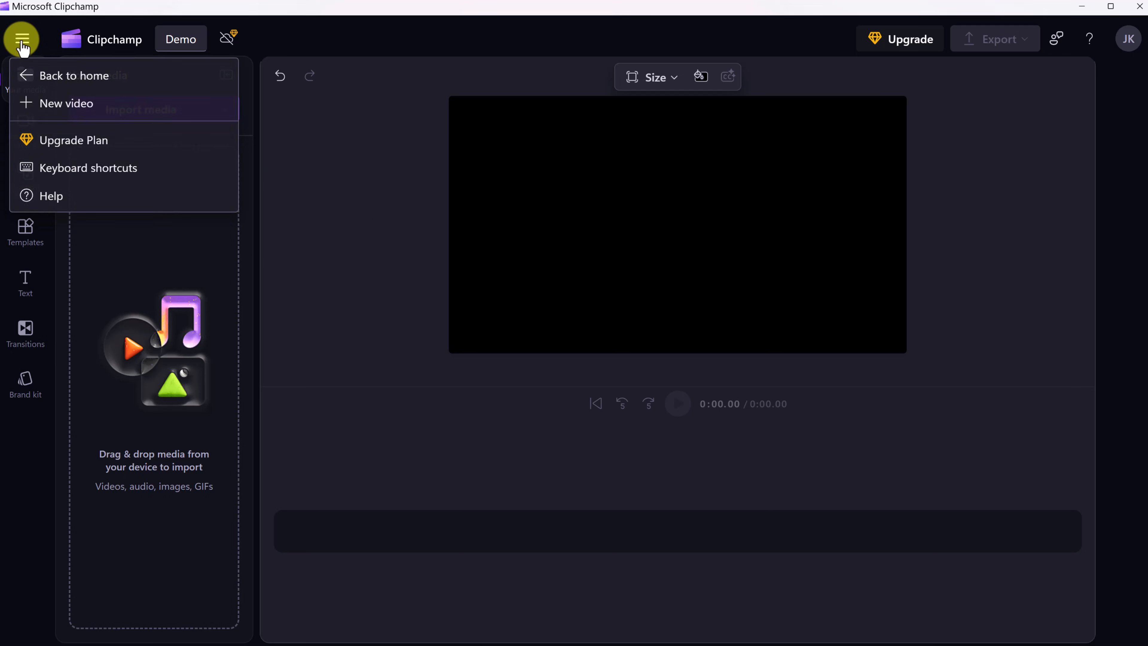
pyautogui.click(48, 76)
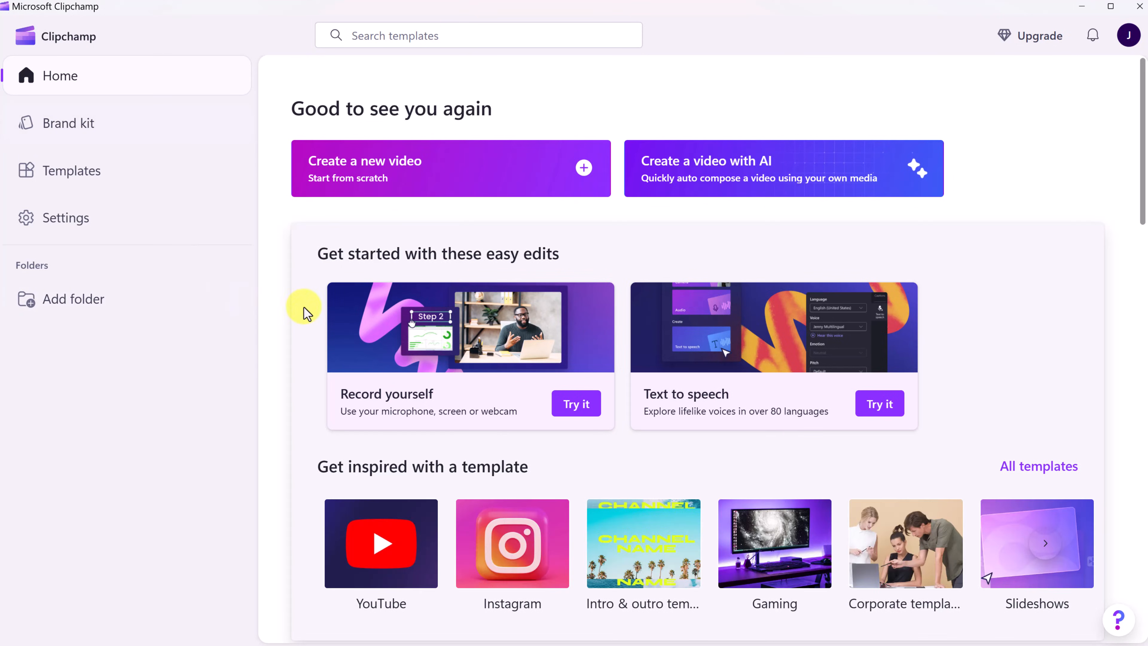
pyautogui.scroll(-5, 302, 311)
pyautogui.scroll(-2, 302, 310)
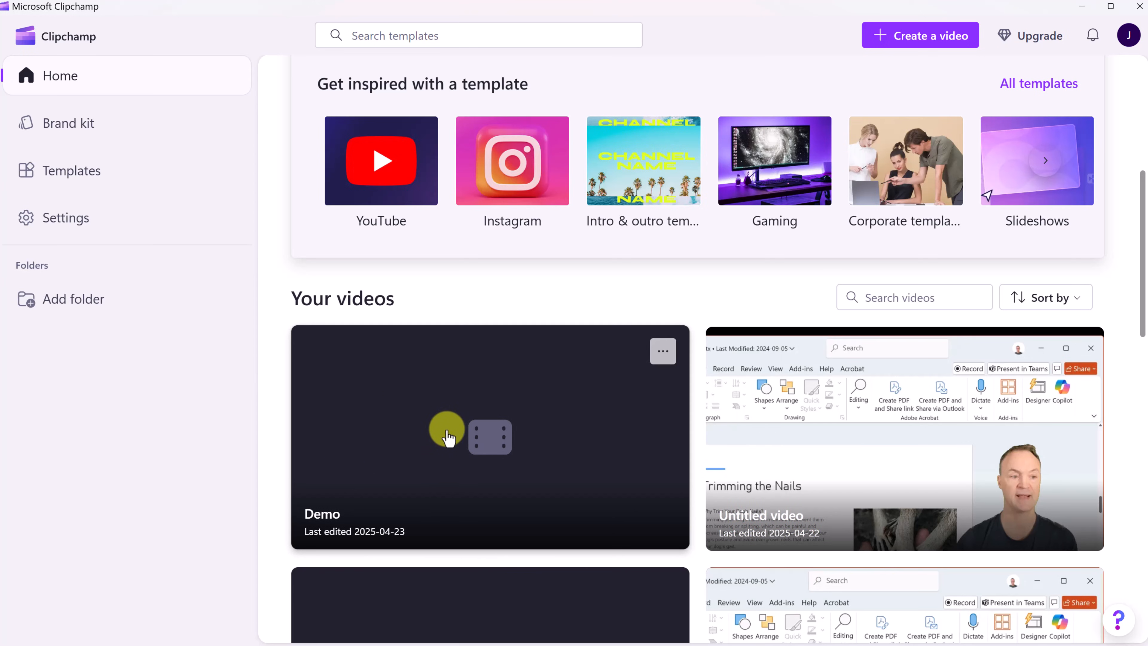
pyautogui.click(443, 448)
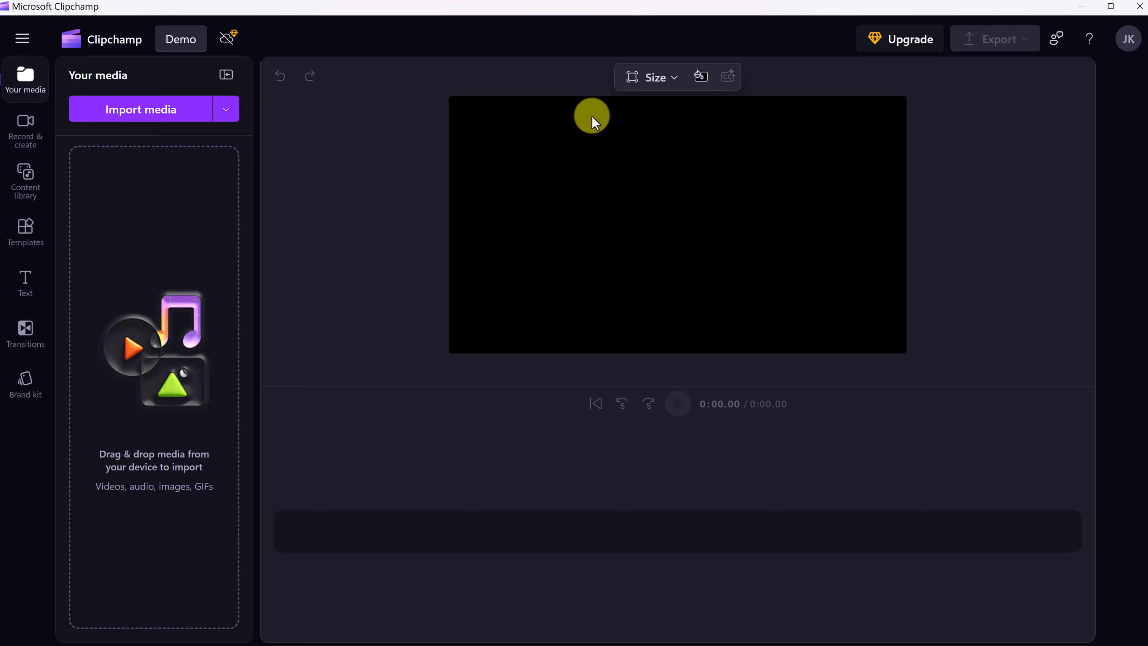
pyautogui.click(674, 79)
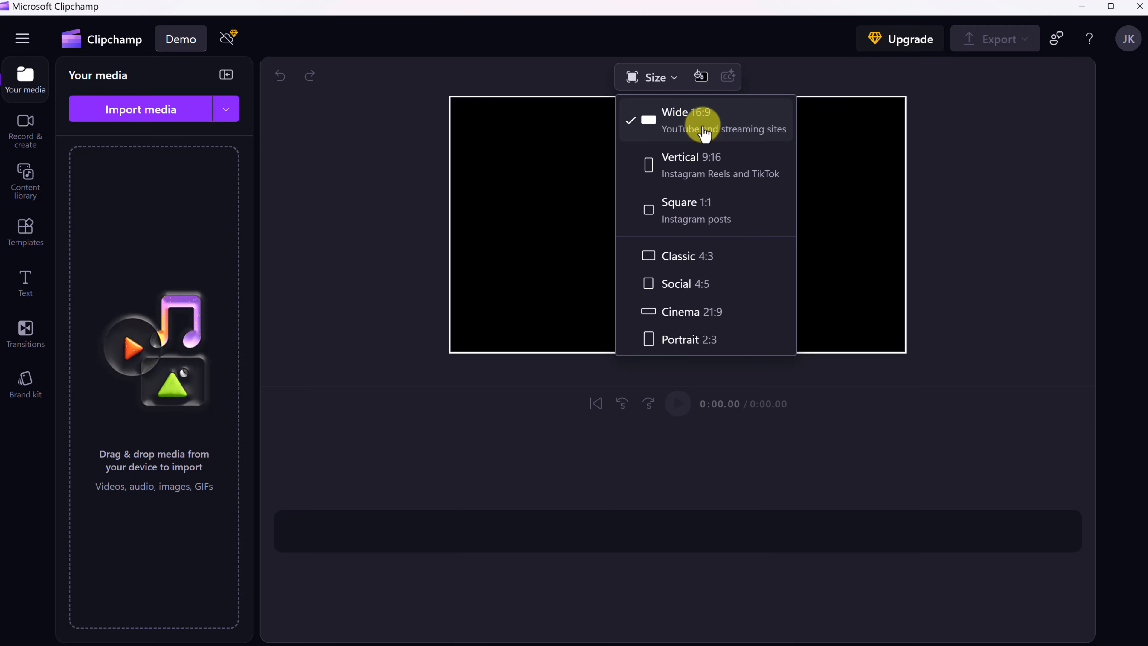
pyautogui.click(704, 131)
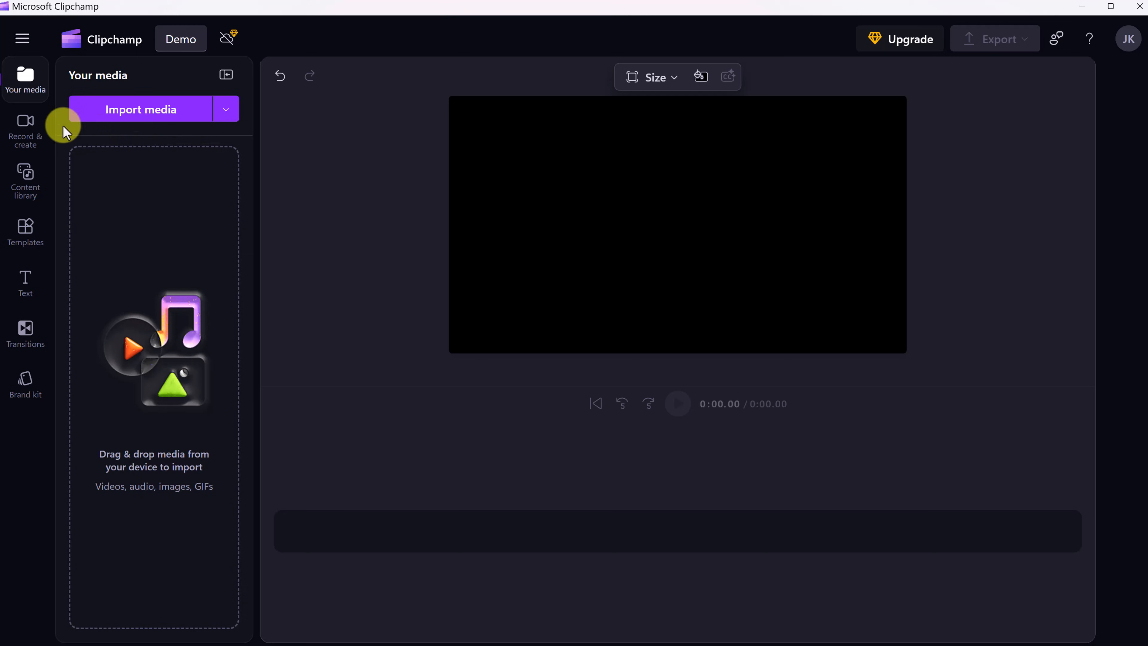
# - Examine the recording and text-to-speech options and browse the content library's categories of stock media
pyautogui.click(26, 135)
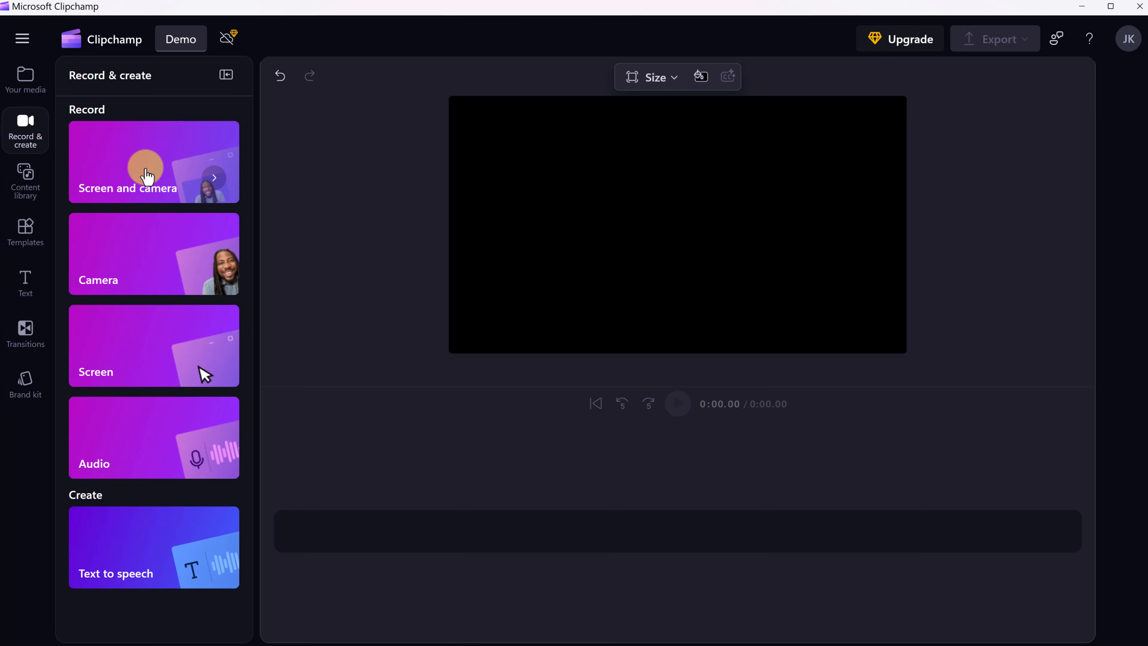
pyautogui.click(30, 181)
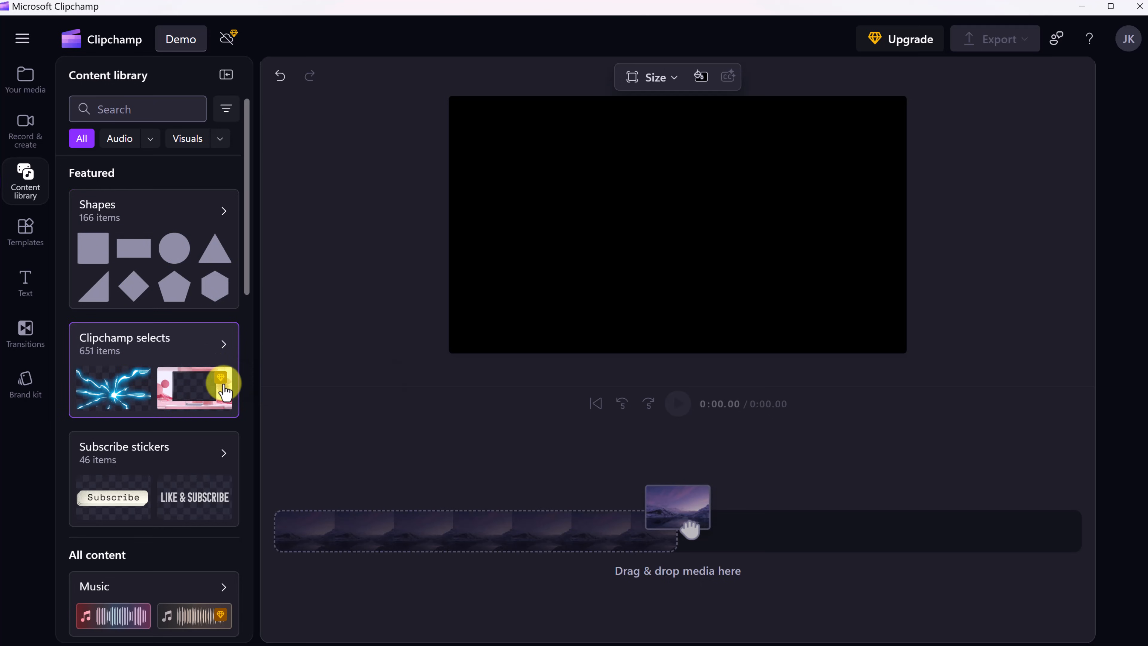
pyautogui.moveTo(224, 384)
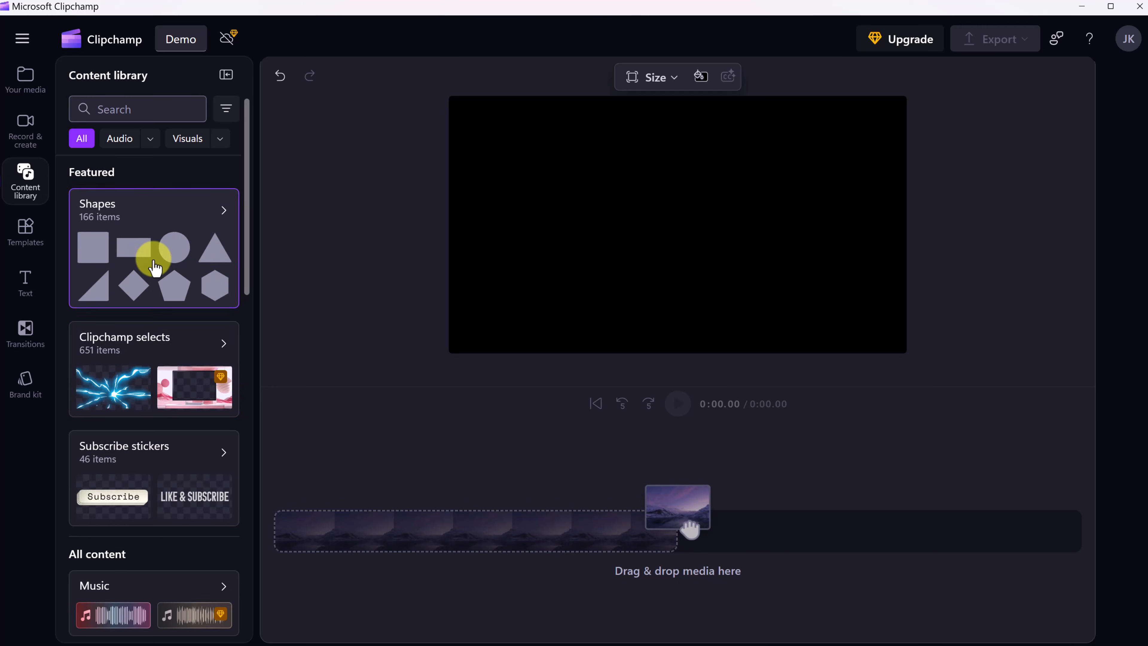
pyautogui.scroll(-6, 153, 262)
pyautogui.scroll(-4, 173, 355)
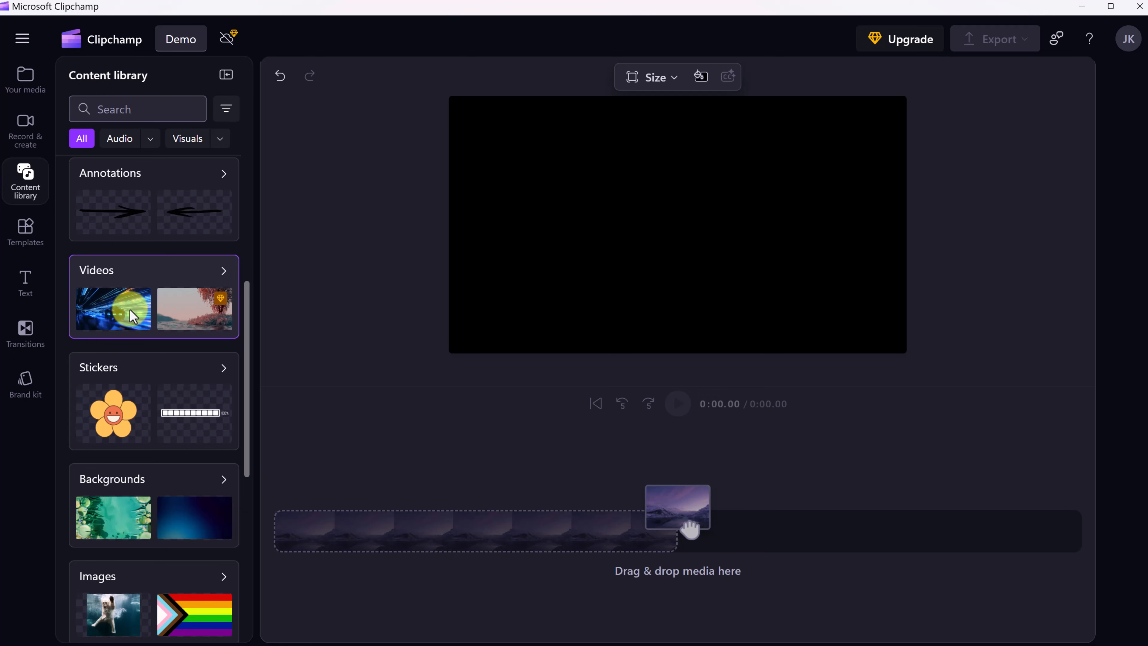
pyautogui.scroll(-5, 130, 309)
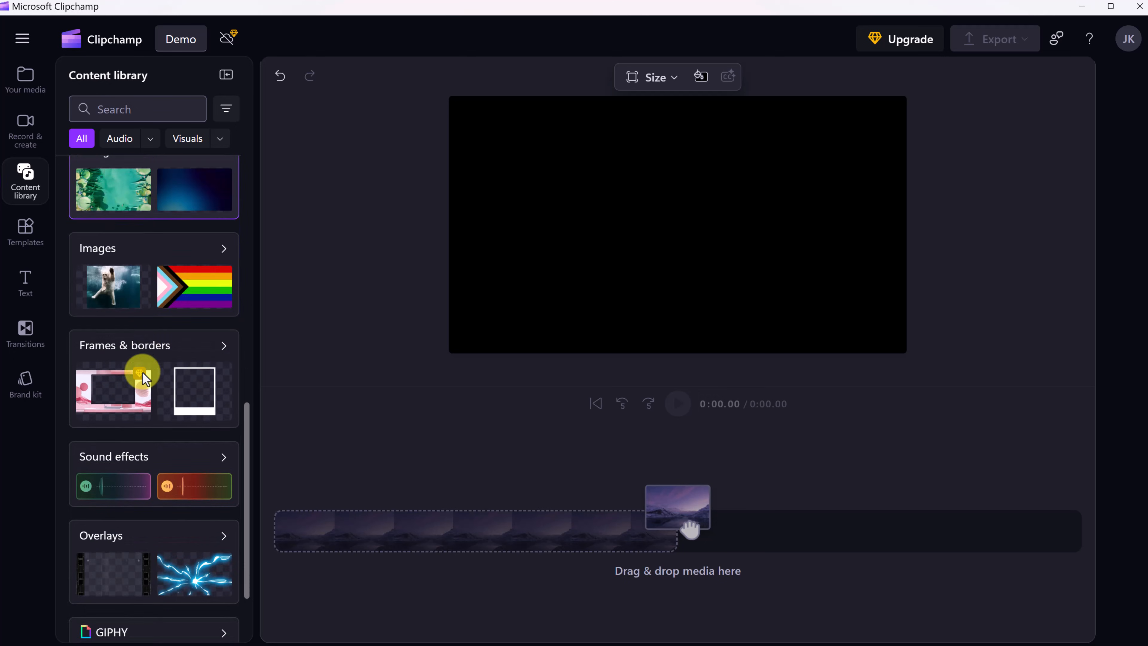
pyautogui.scroll(5, 136, 389)
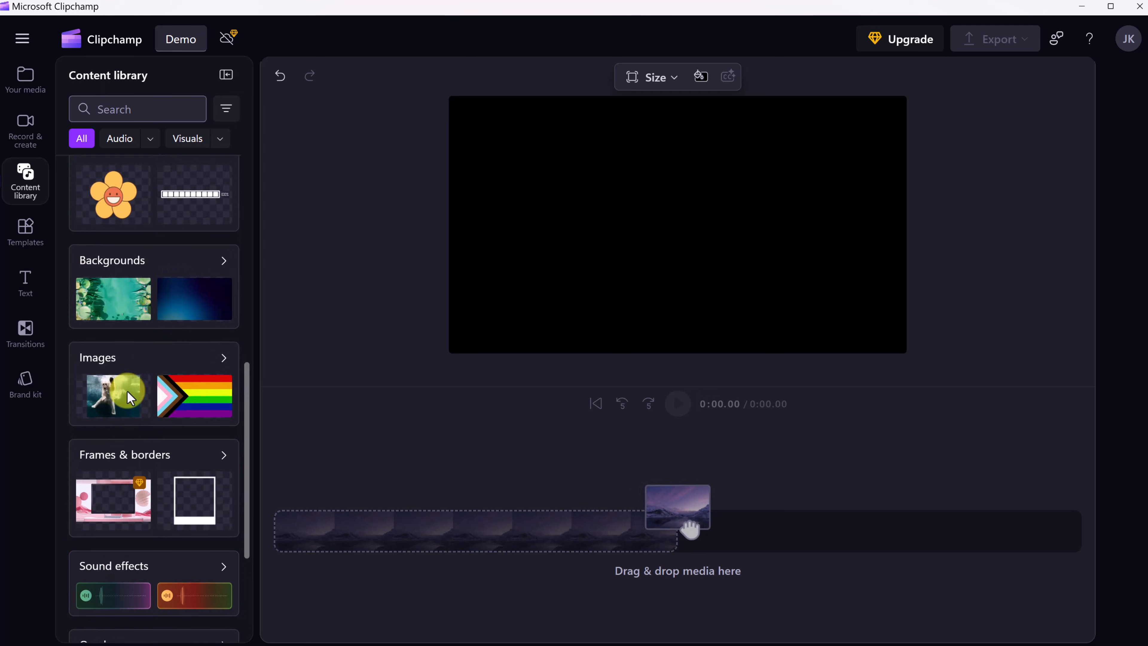
pyautogui.scroll(10, 128, 388)
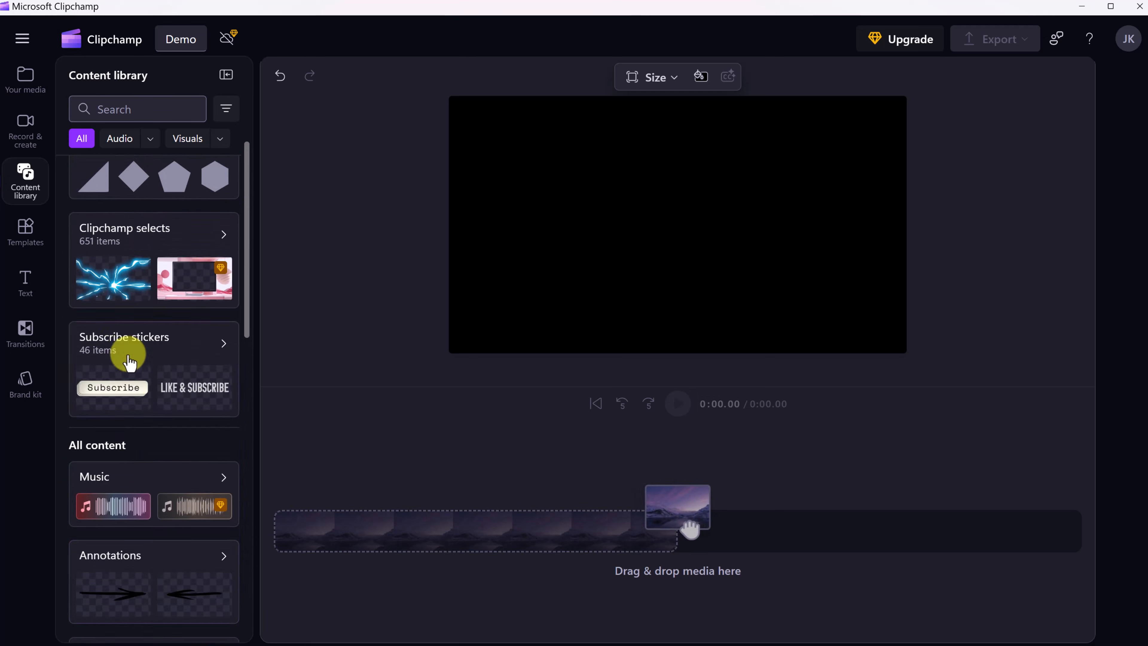
# - Look through the available templates, text styles, transitions and brand kit options, and return to the project's own media
pyautogui.click(25, 231)
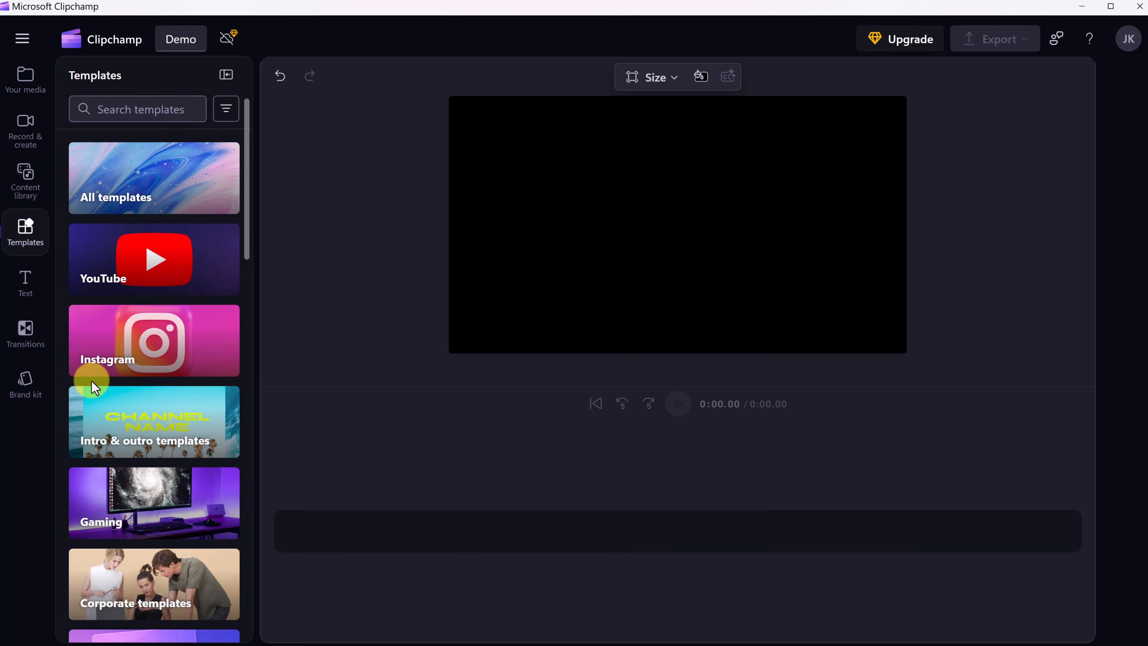
pyautogui.click(24, 283)
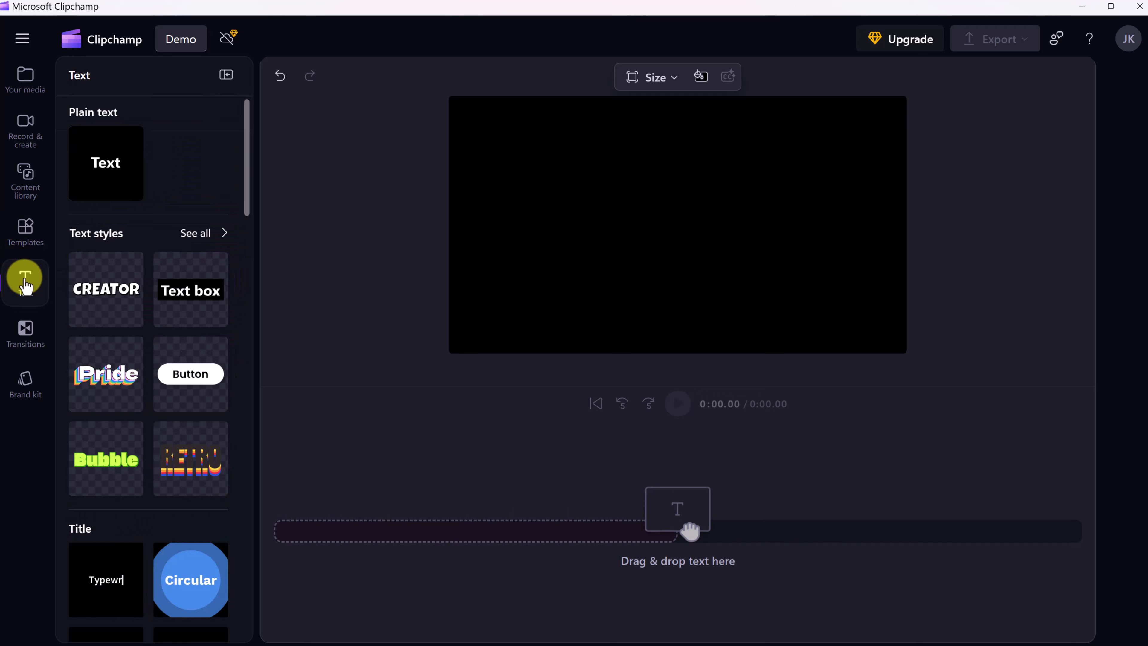
pyautogui.moveTo(90, 294)
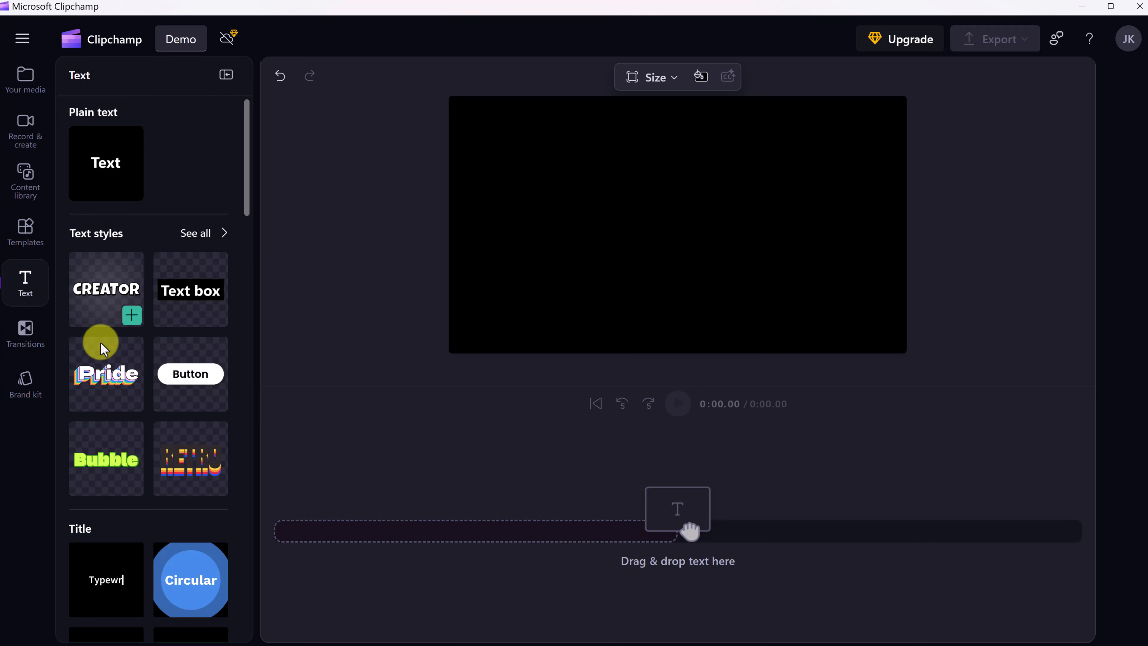
pyautogui.moveTo(103, 386)
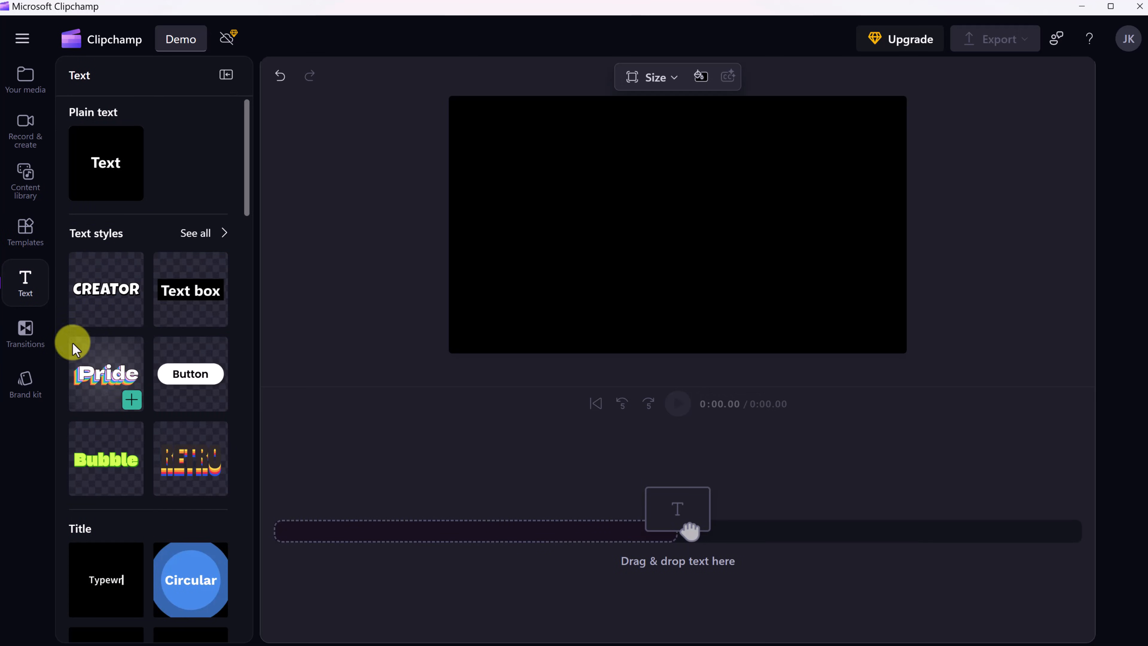
pyautogui.click(25, 332)
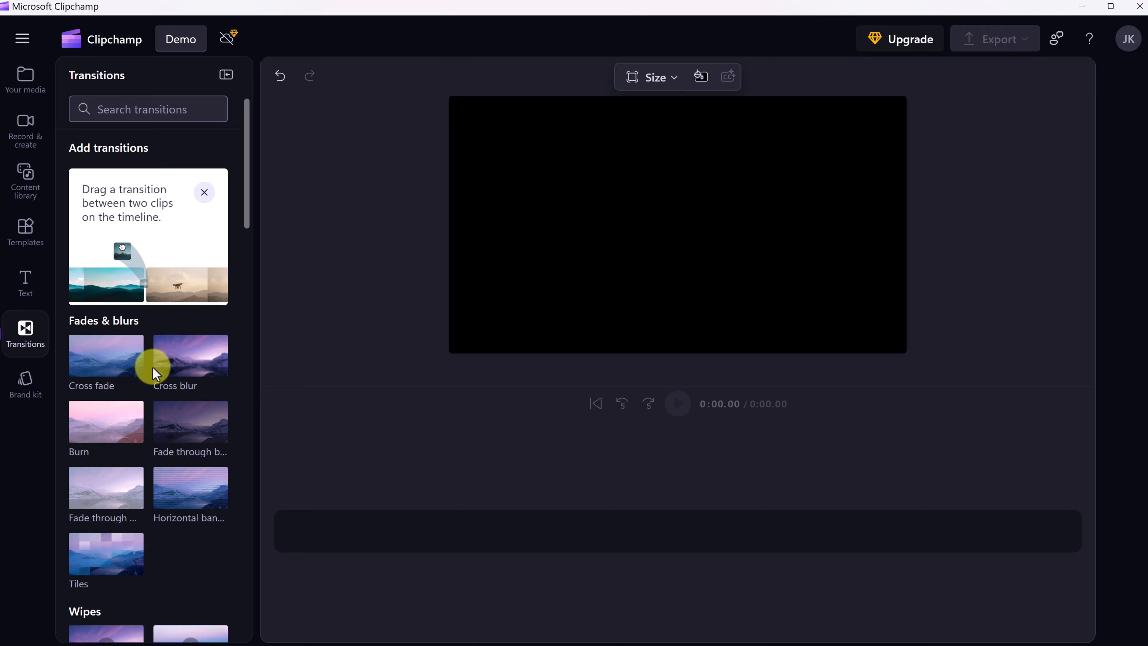
pyautogui.click(27, 386)
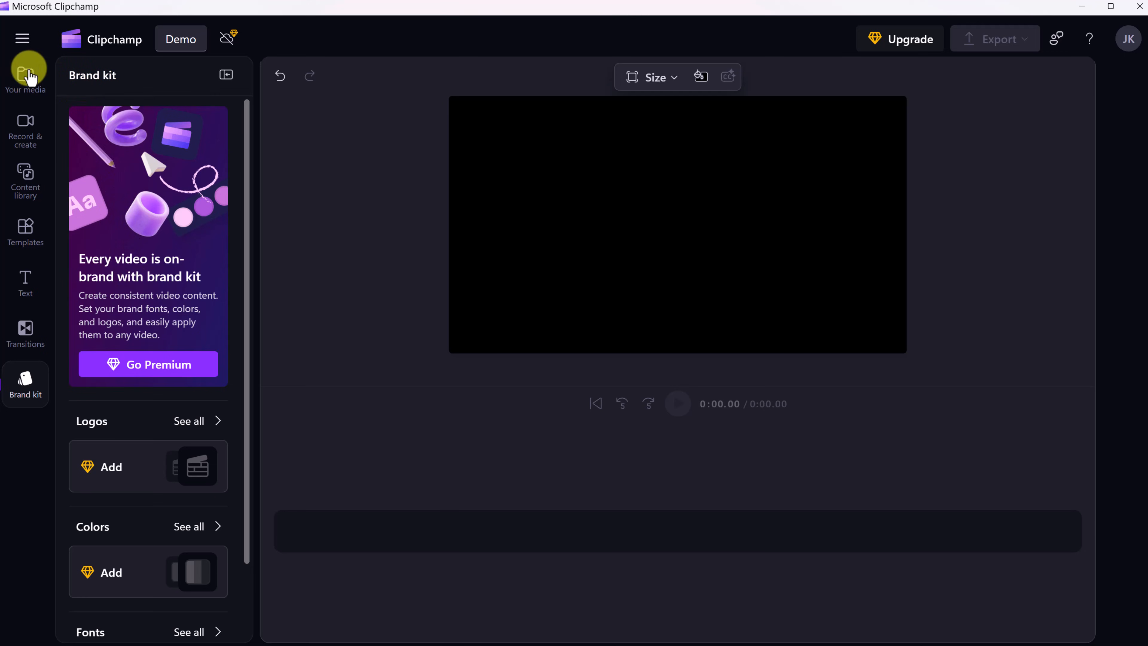
pyautogui.click(30, 81)
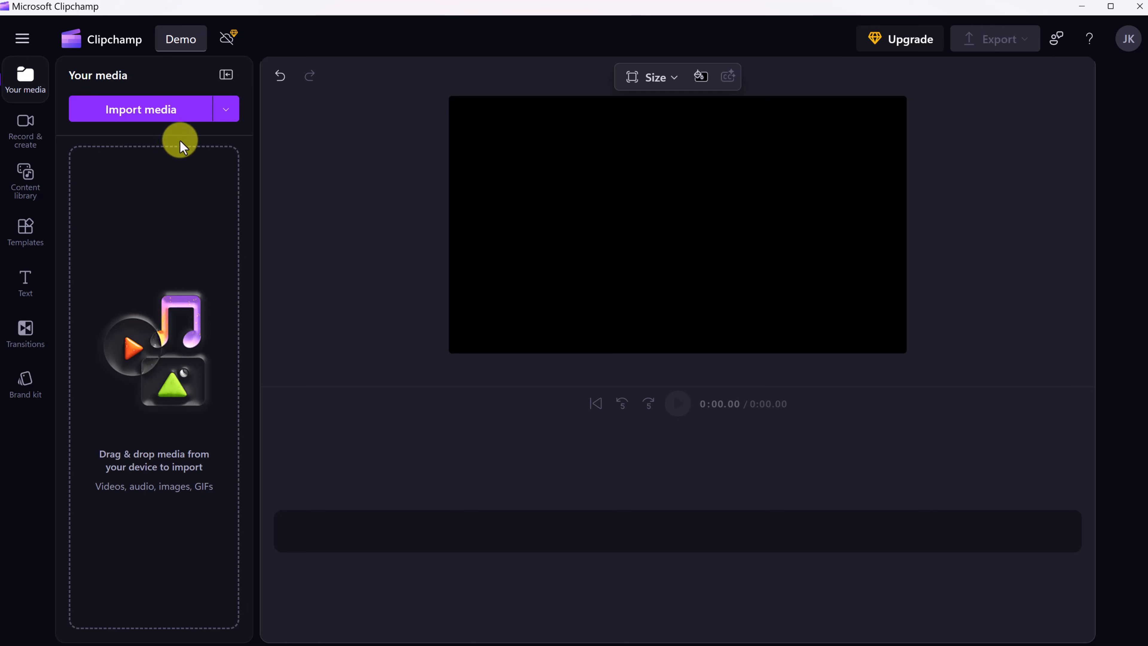
# - Import all the video, audio and image files from the Desktop's Media folder into the project
pyautogui.click(225, 113)
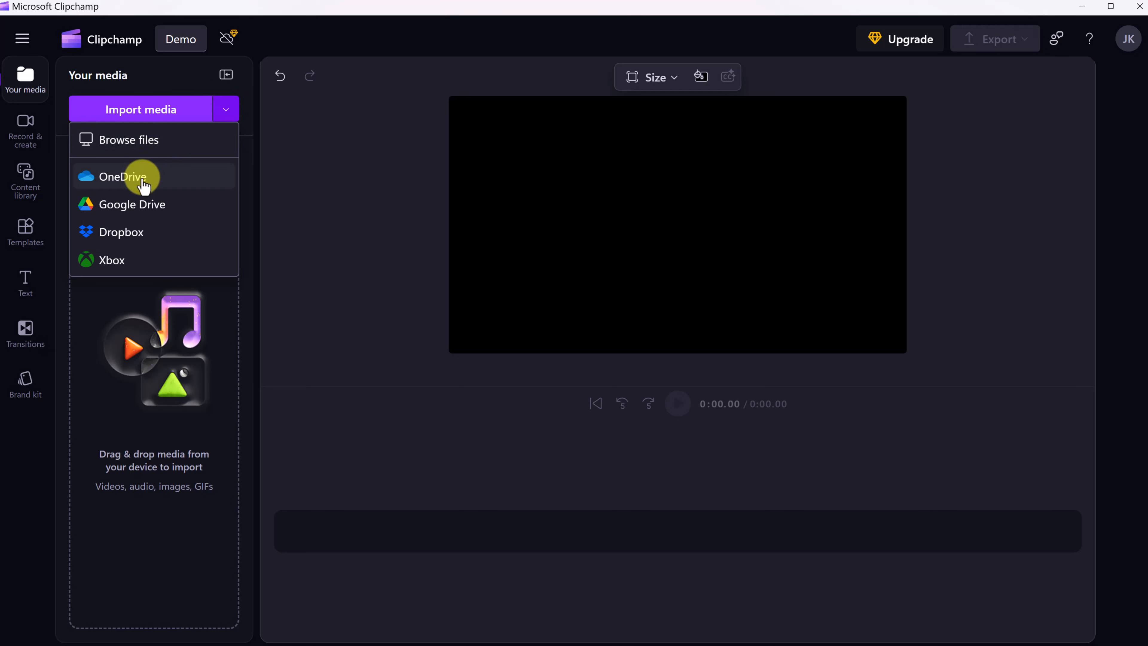
pyautogui.click(93, 302)
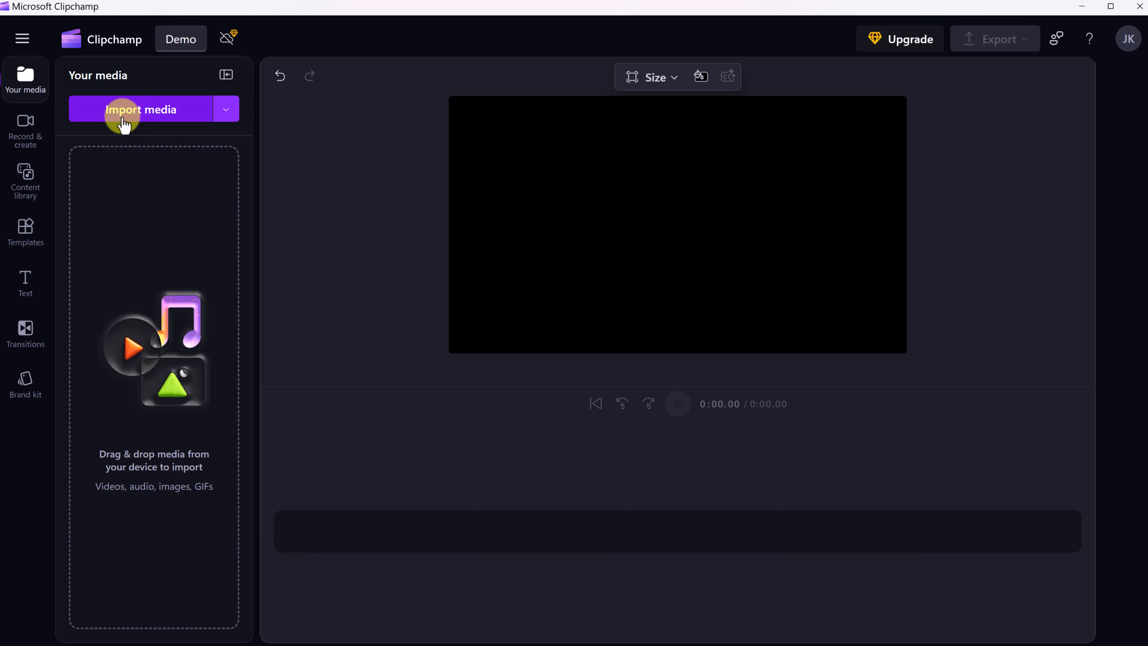
pyautogui.click(122, 110)
pyautogui.click(47, 185)
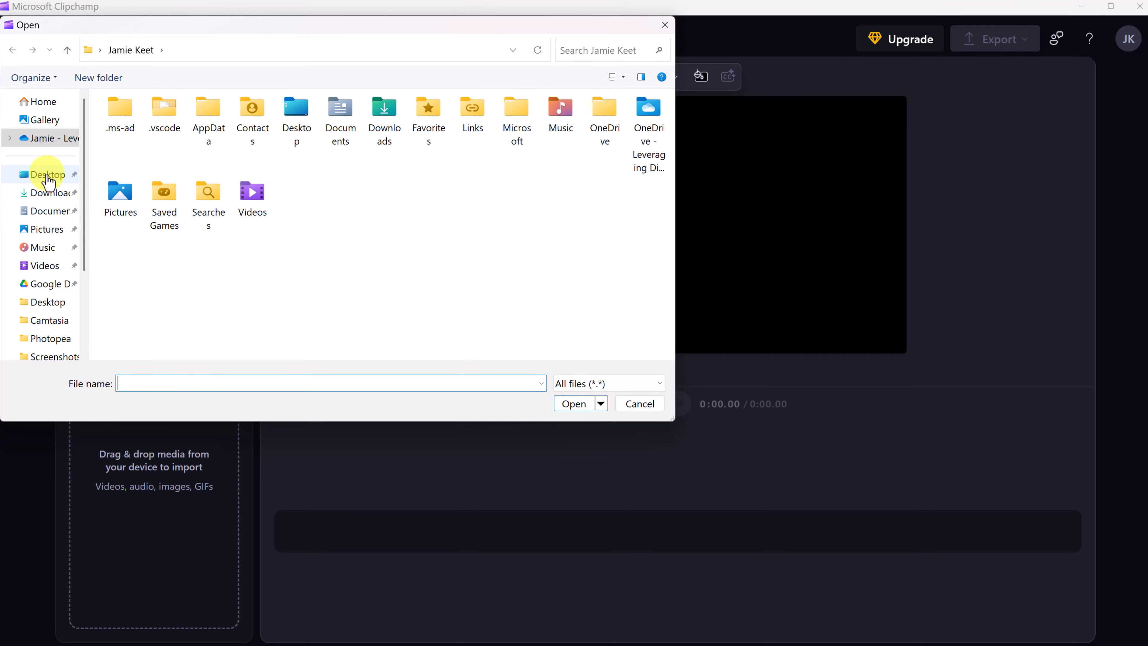
pyautogui.doubleClick(312, 236)
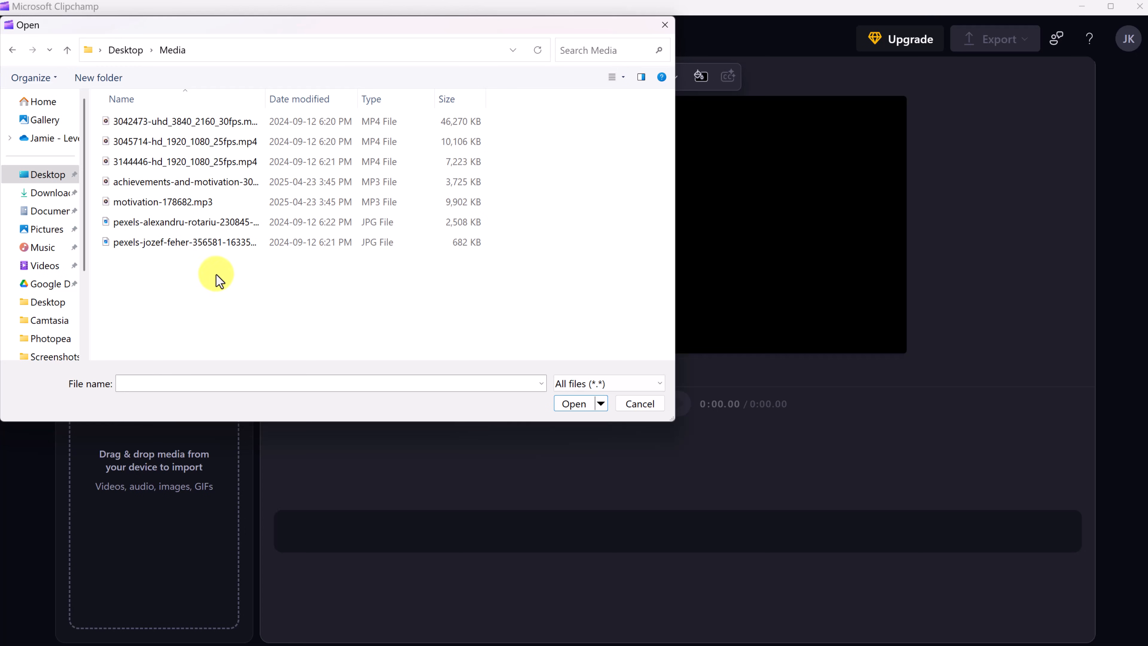
pyautogui.click(202, 126)
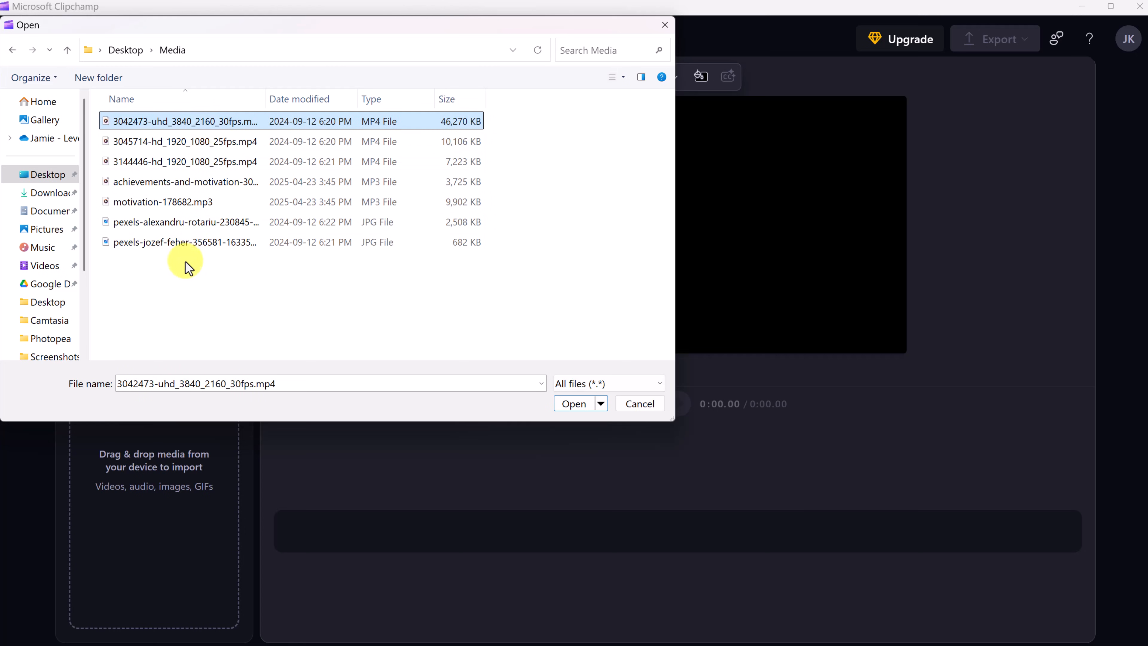
pyautogui.moveTo(184, 264); pyautogui.dragTo(180, 113)
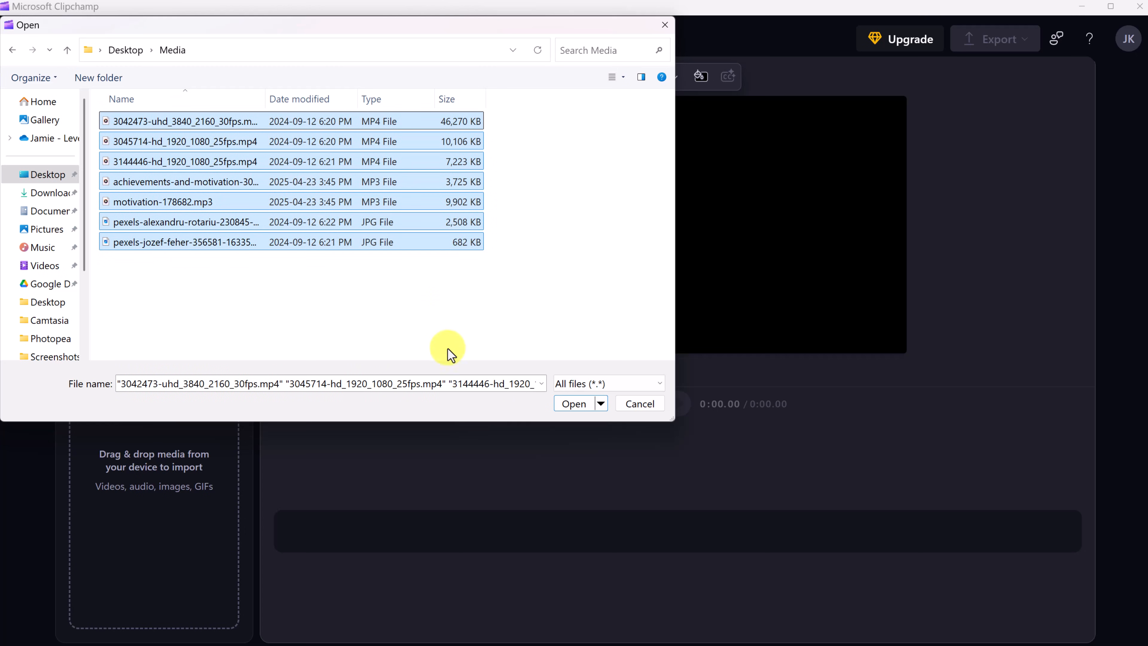
pyautogui.click(570, 404)
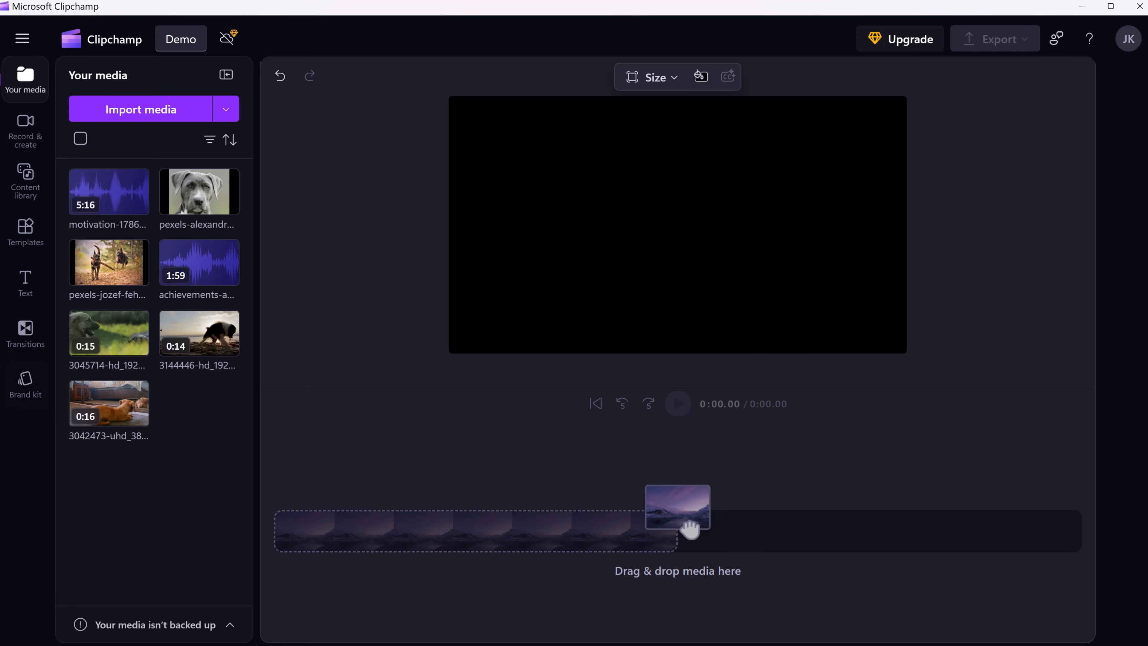
# - Place the 3042473-uhd puppy video at the beginning of the empty timeline
pyautogui.moveTo(1, 394); pyautogui.dragTo(161, 426)
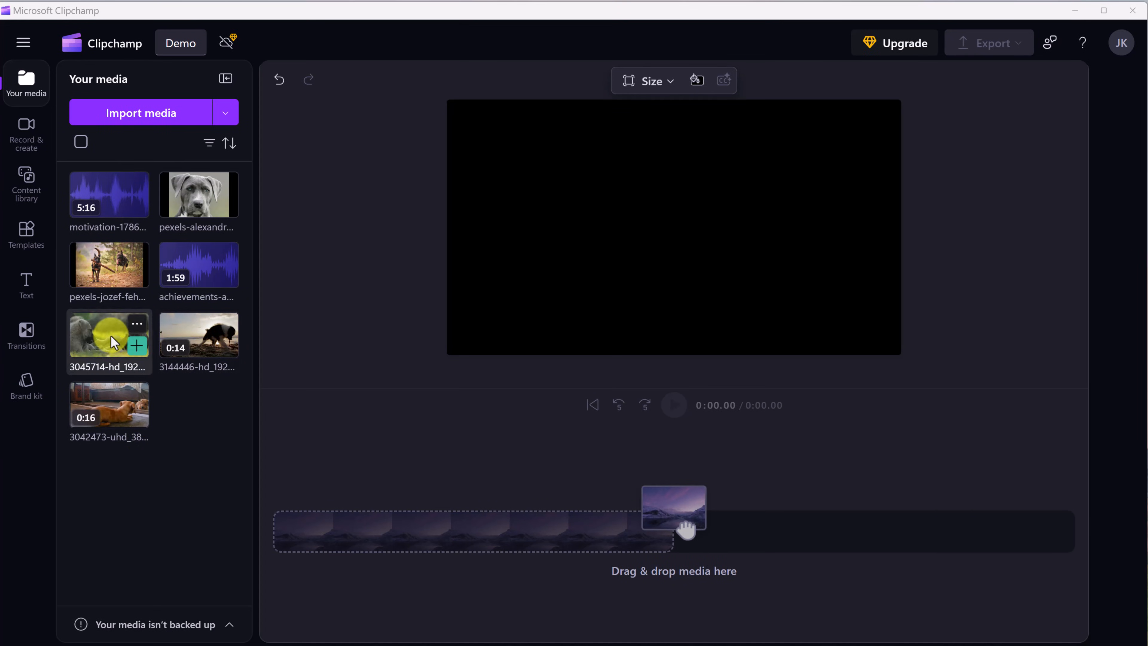
pyautogui.moveTo(113, 398)
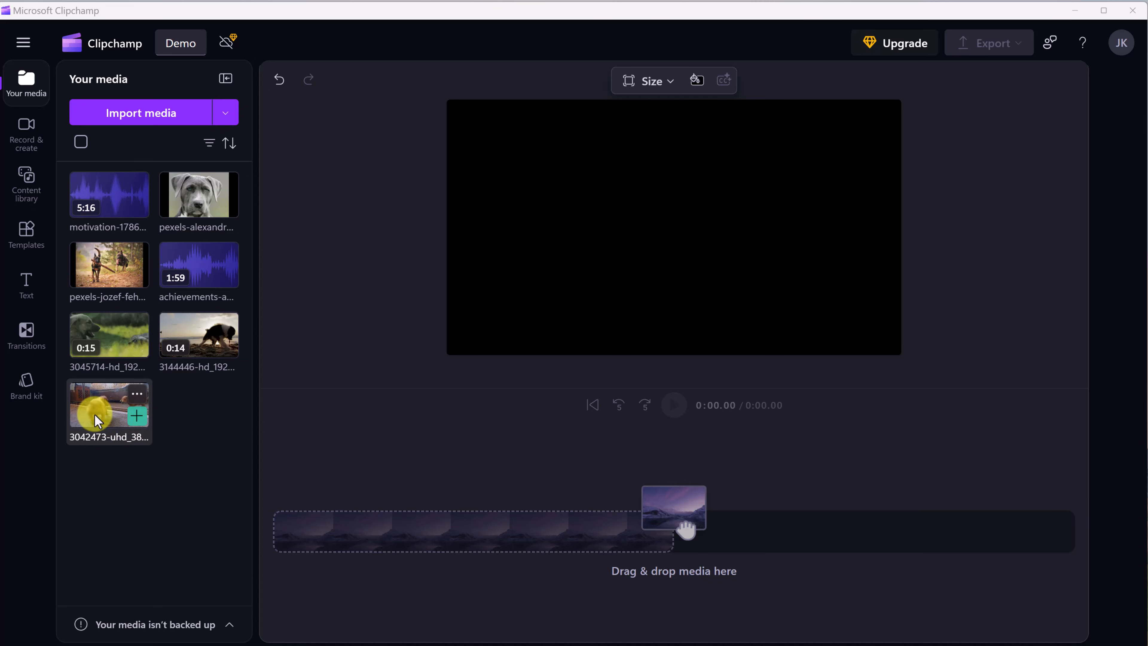
pyautogui.moveTo(96, 417); pyautogui.dragTo(303, 535)
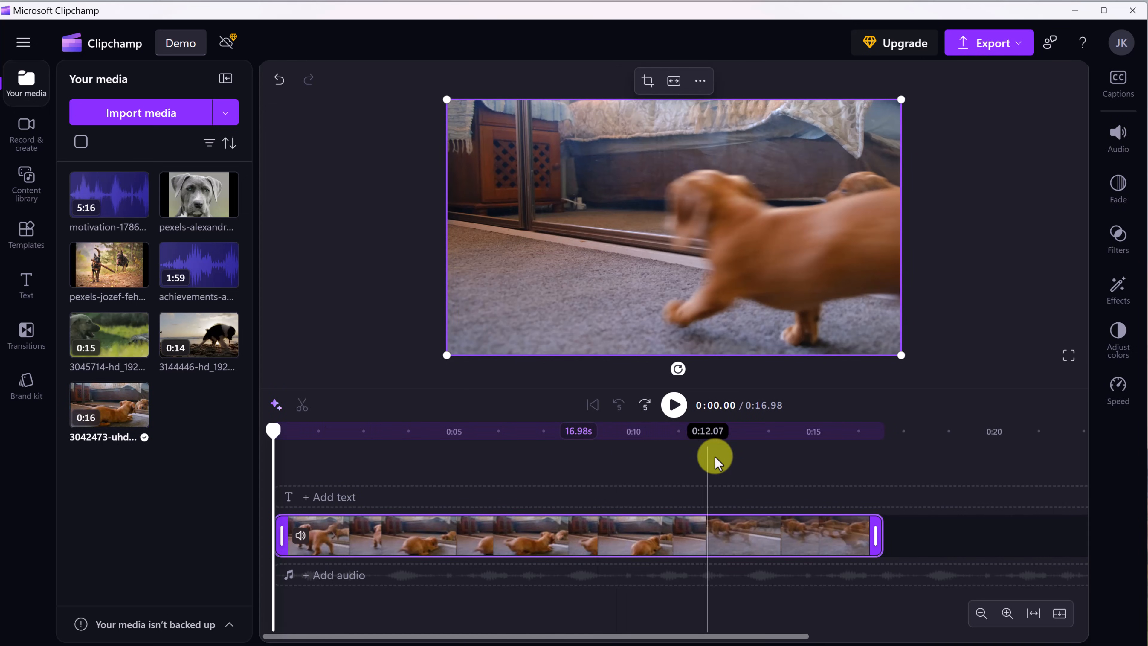
# - Preview the puppy clip with two short playbacks, and scrub the playhead forward to about 0:07.20
pyautogui.click(675, 406)
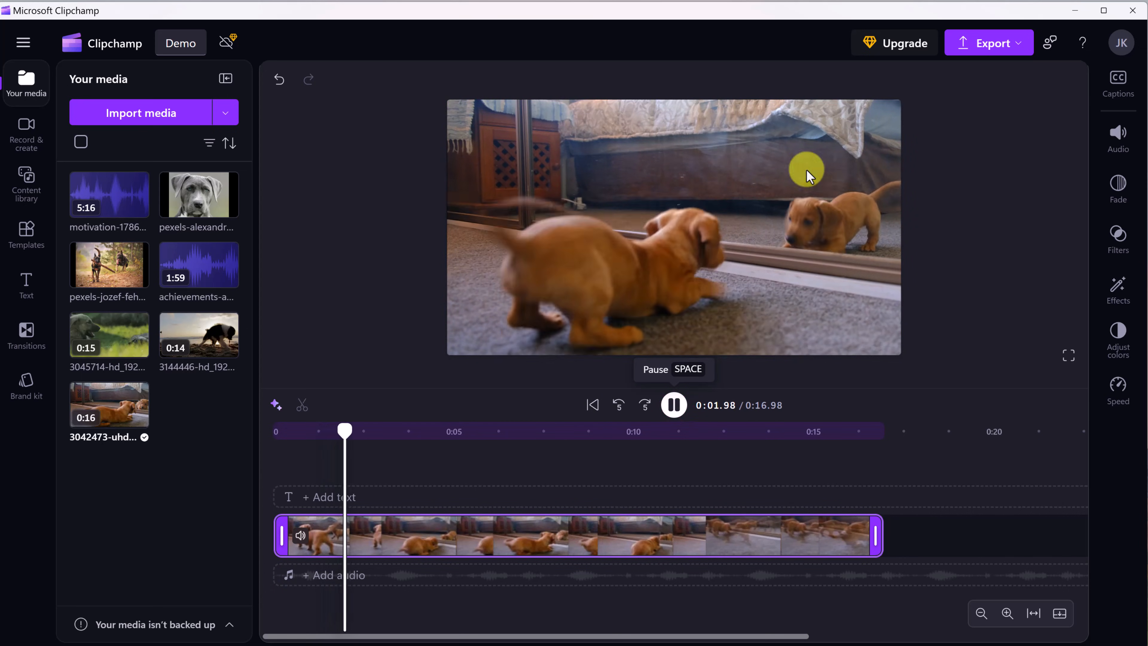
pyautogui.click(675, 406)
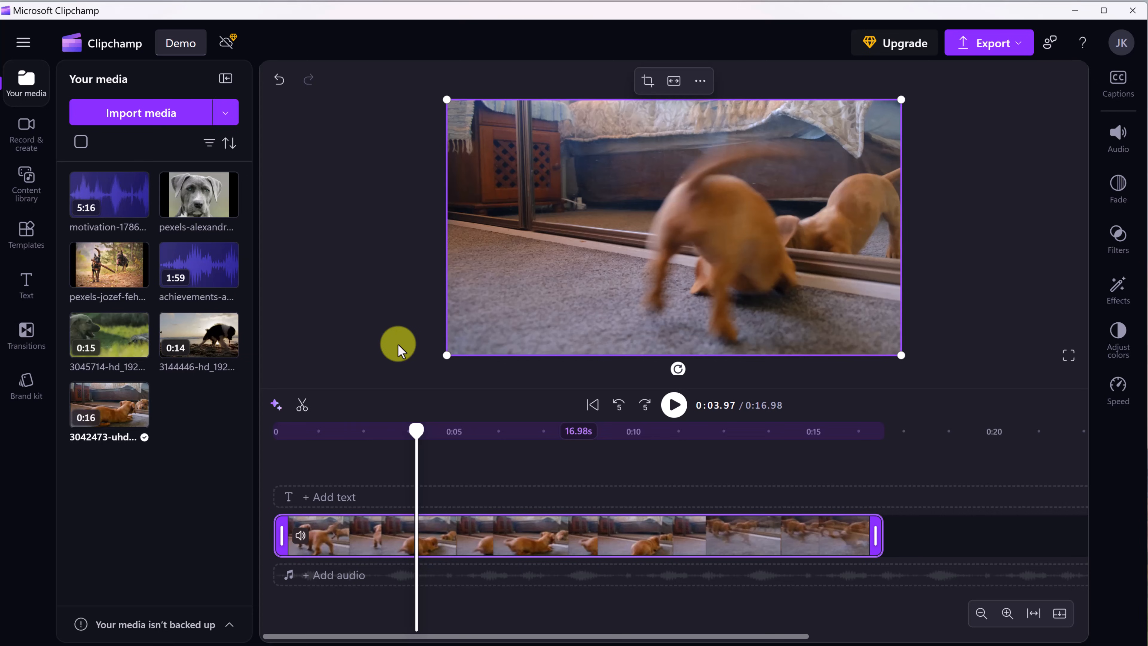
pyautogui.press('space')
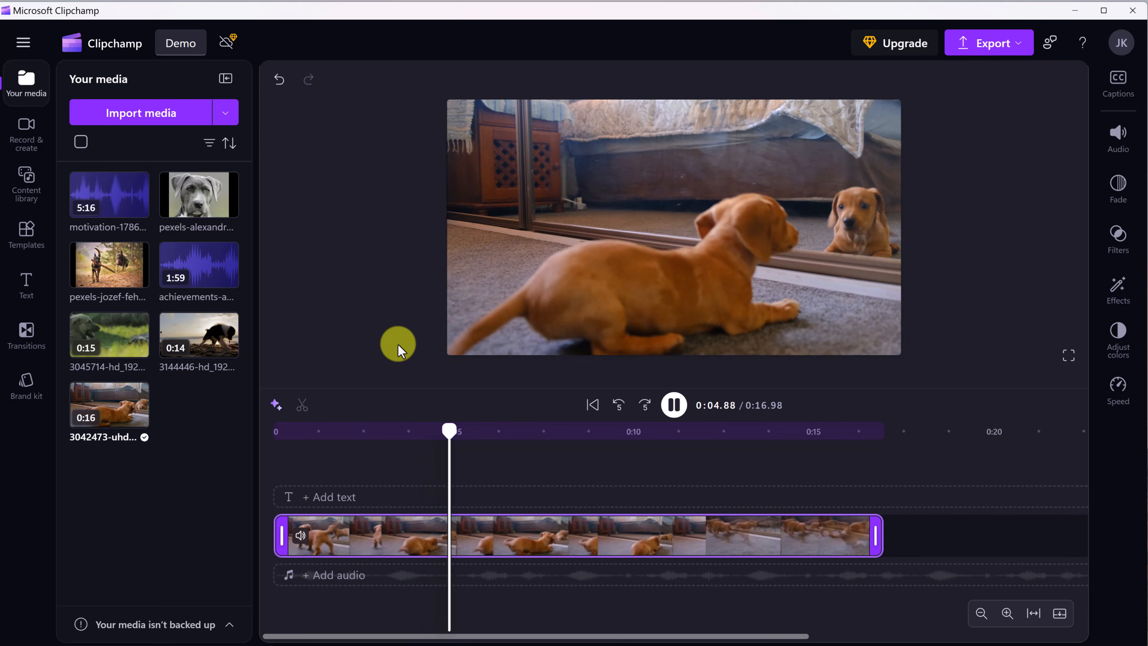
pyautogui.press('space')
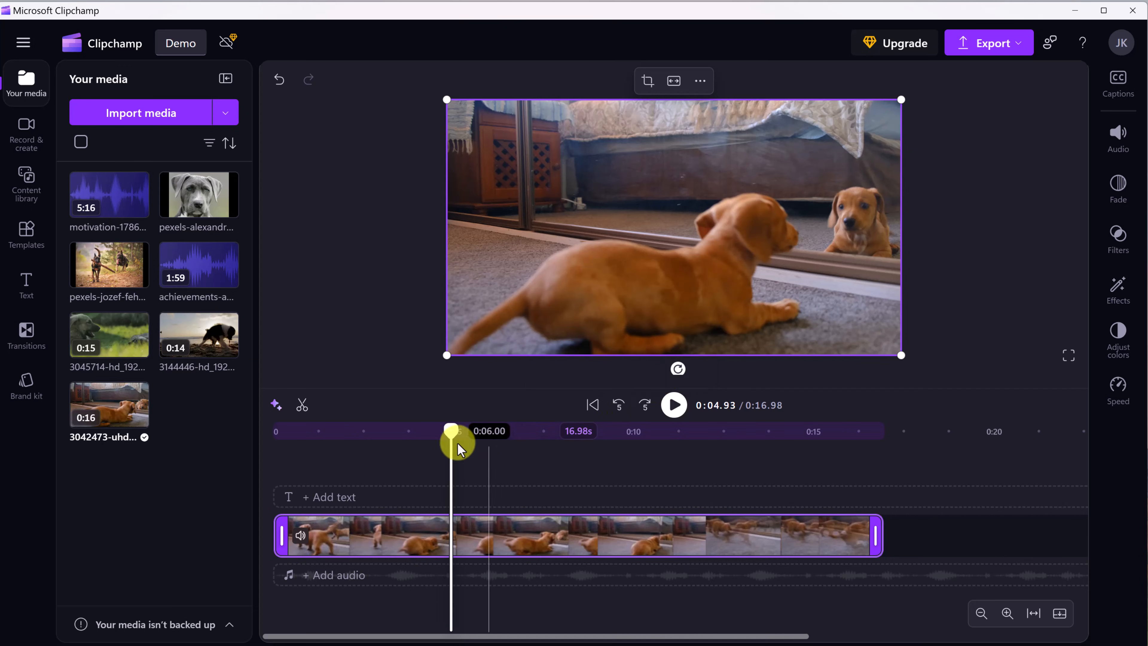
pyautogui.moveTo(447, 433); pyautogui.dragTo(533, 437)
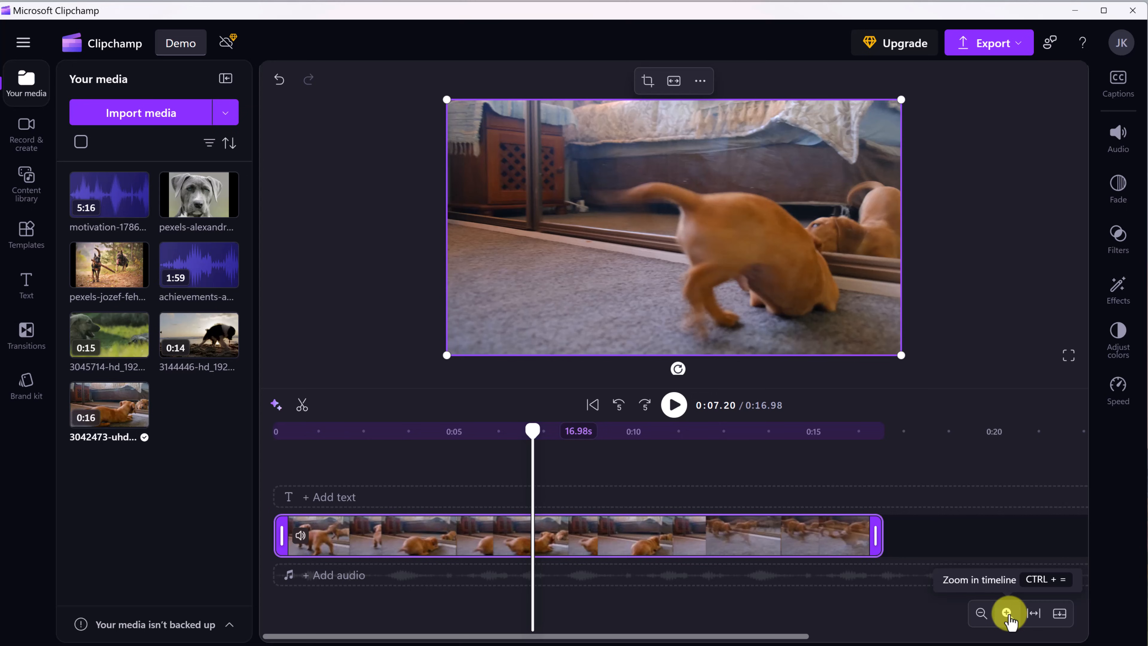
# - Try the timeline's zoom range for precise scrubbing, move the playhead to about 0:07.29, and return to the fully zoomed-out timeline
pyautogui.click(981, 613)
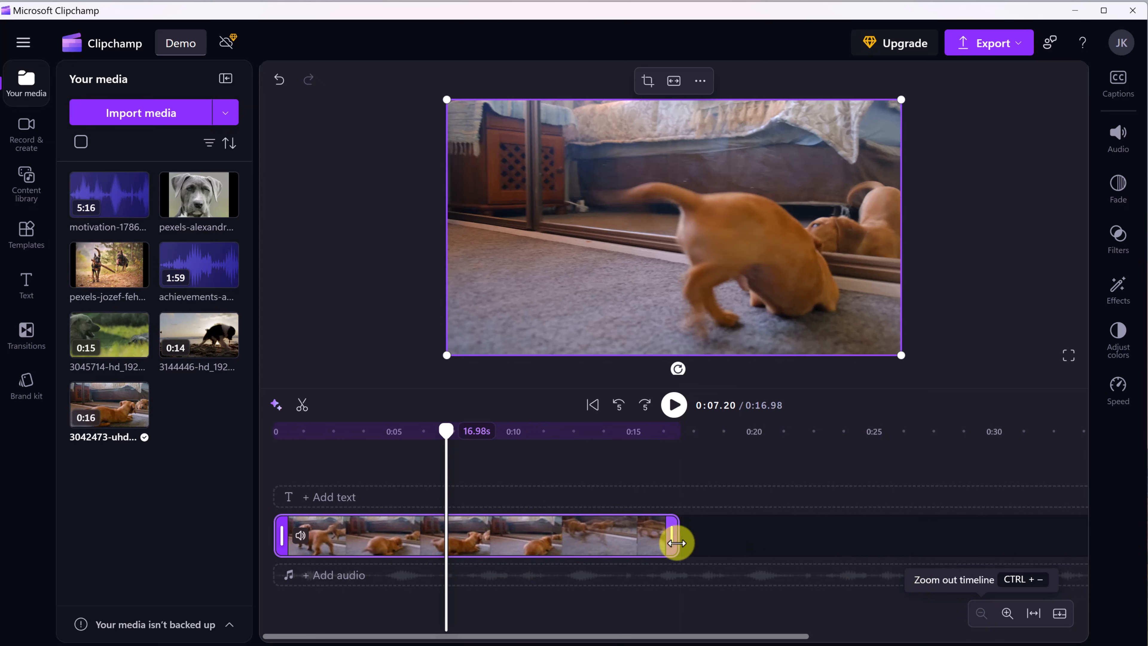
pyautogui.click(1007, 614)
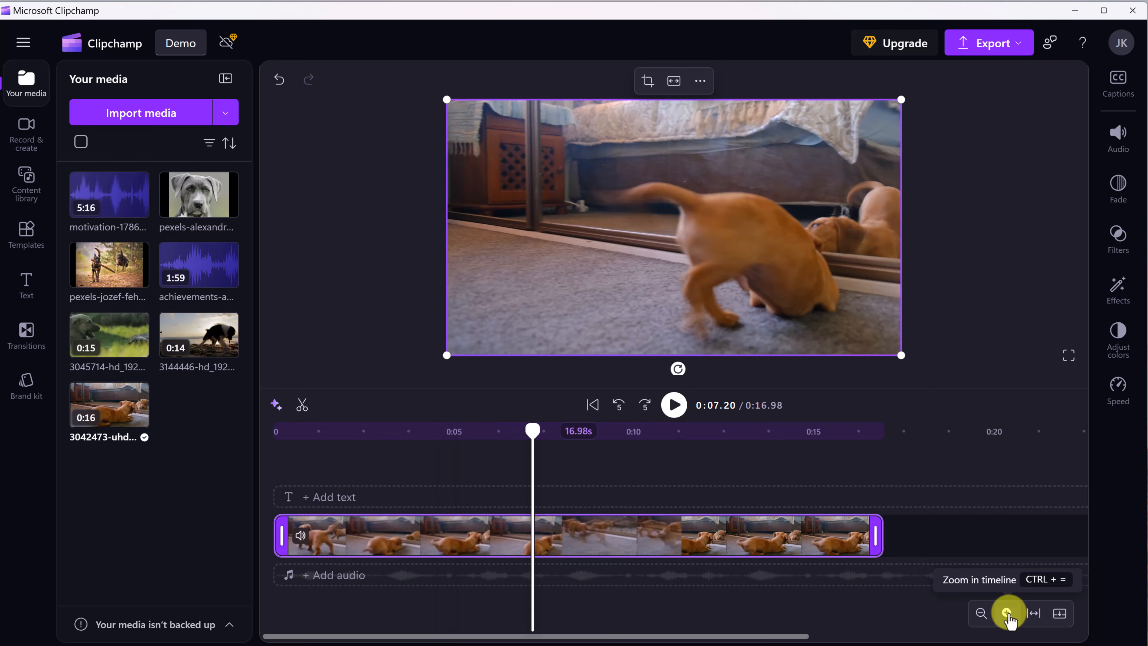
pyautogui.click(1007, 614)
pyautogui.click(1007, 614)
pyautogui.click(1007, 614)
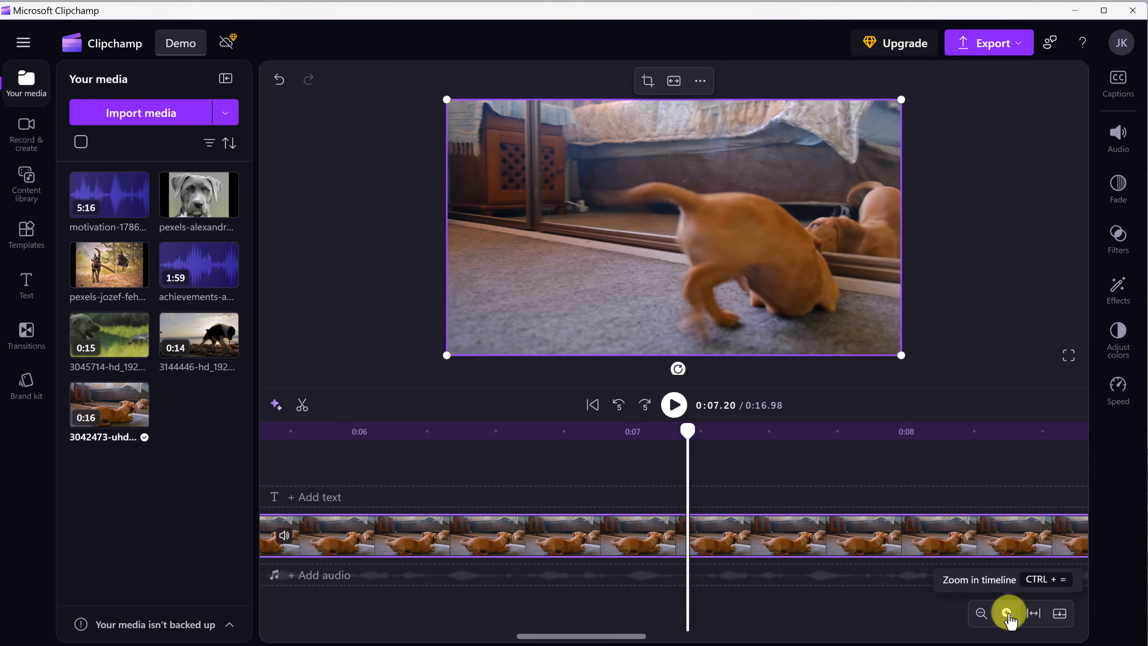
pyautogui.click(1007, 613)
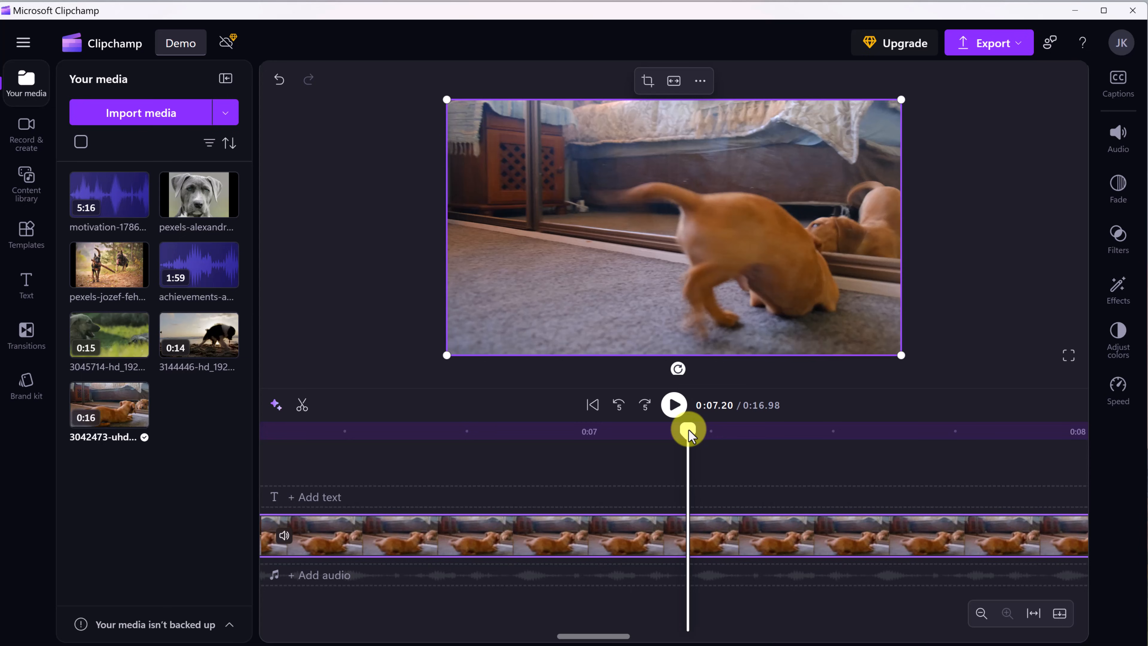
pyautogui.moveTo(688, 429); pyautogui.dragTo(732, 432)
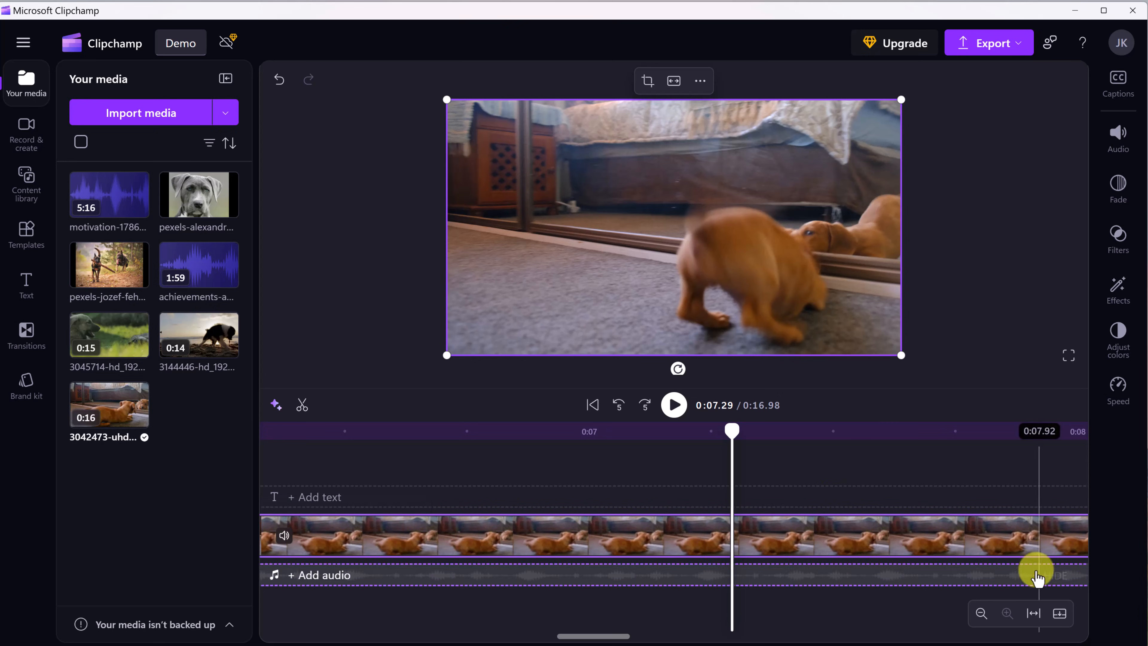
pyautogui.click(981, 613)
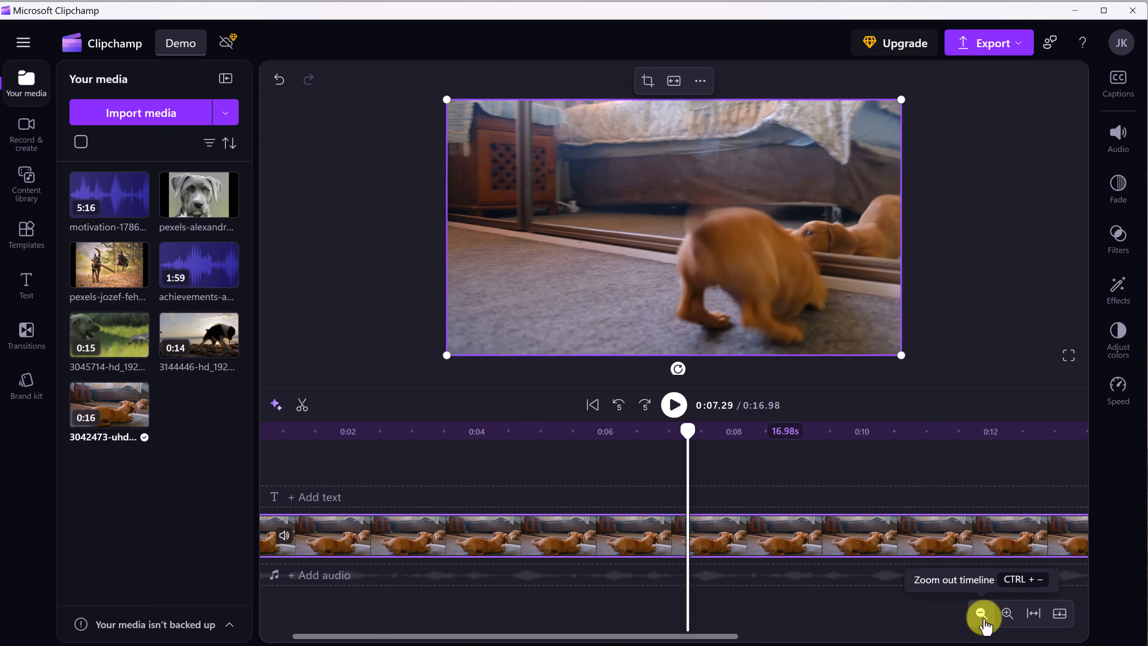
pyautogui.click(981, 613)
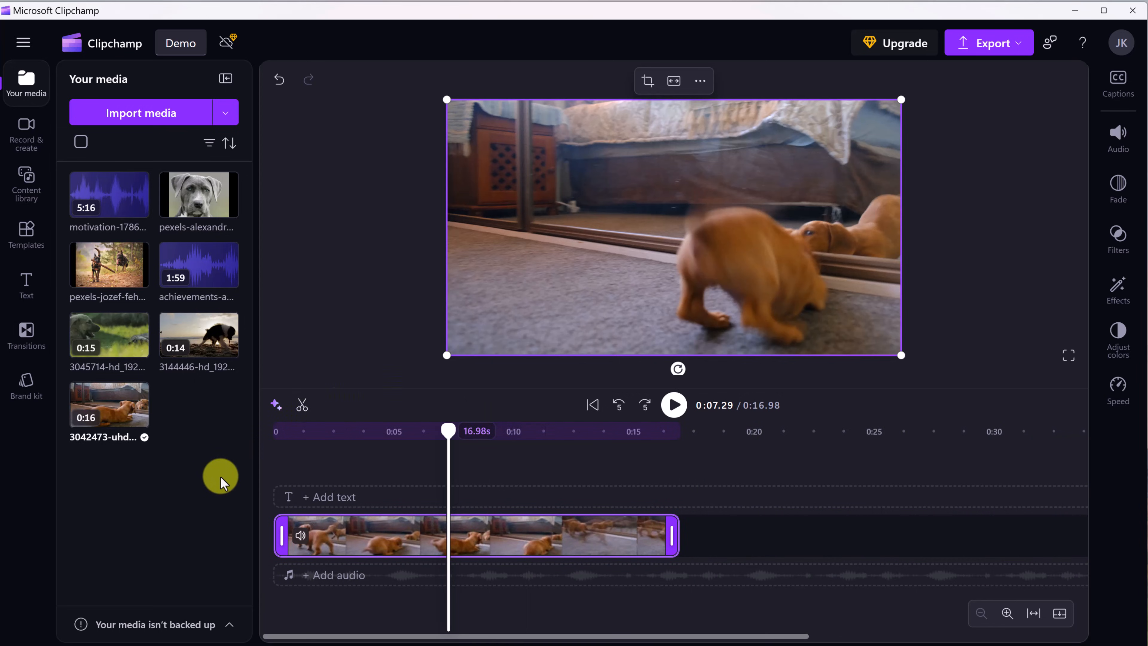
# - Add the 3144446-hd video directly after the first clip and preview the cut between them from about 0:16
pyautogui.moveTo(200, 341); pyautogui.dragTo(723, 526)
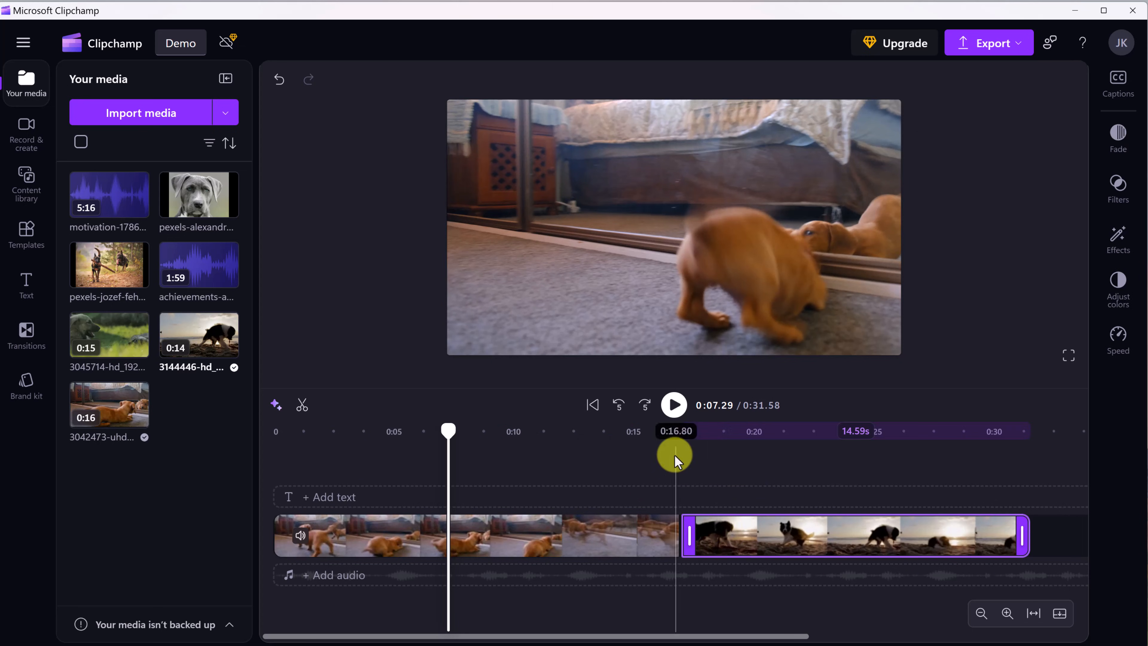
pyautogui.moveTo(473, 429); pyautogui.dragTo(657, 441)
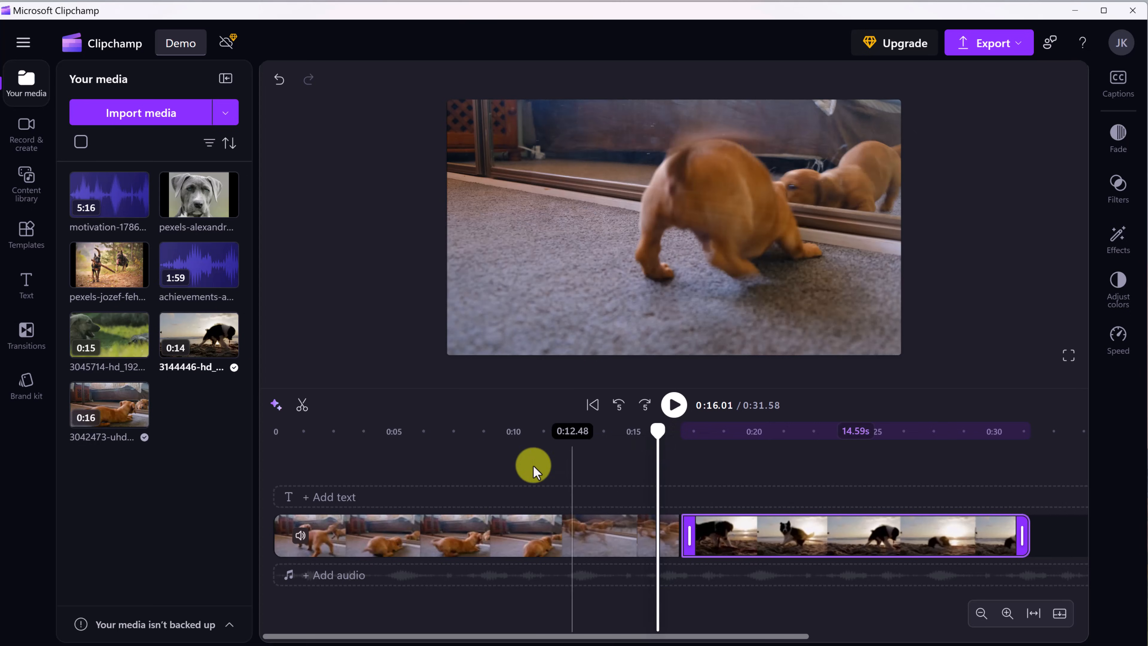
pyautogui.press('space')
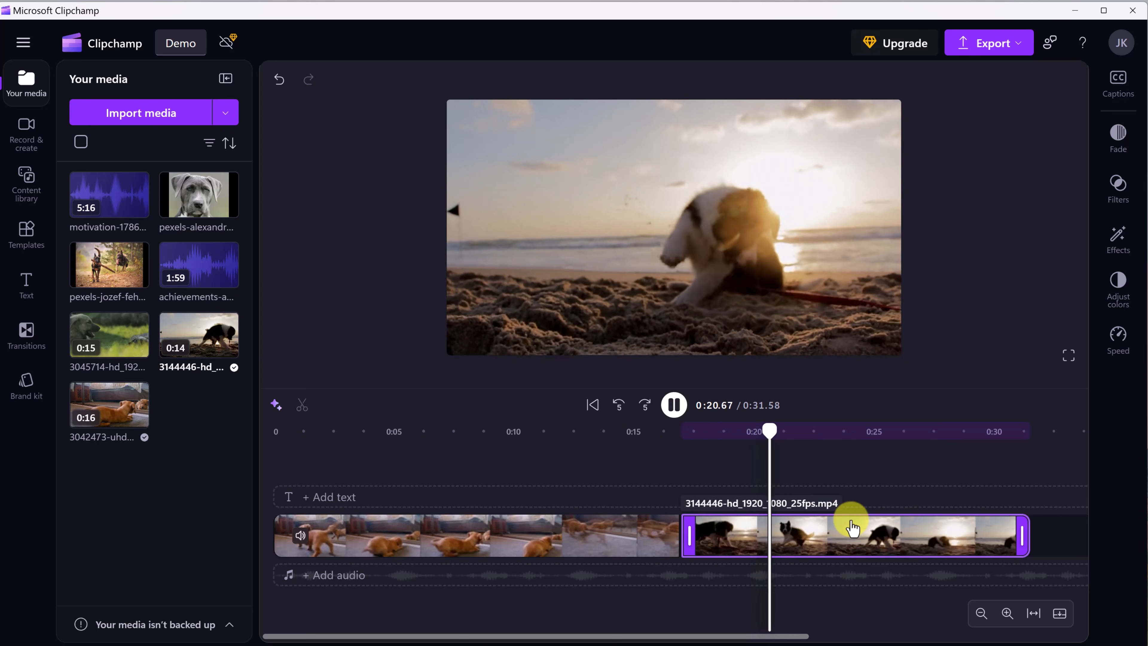
pyautogui.click(674, 405)
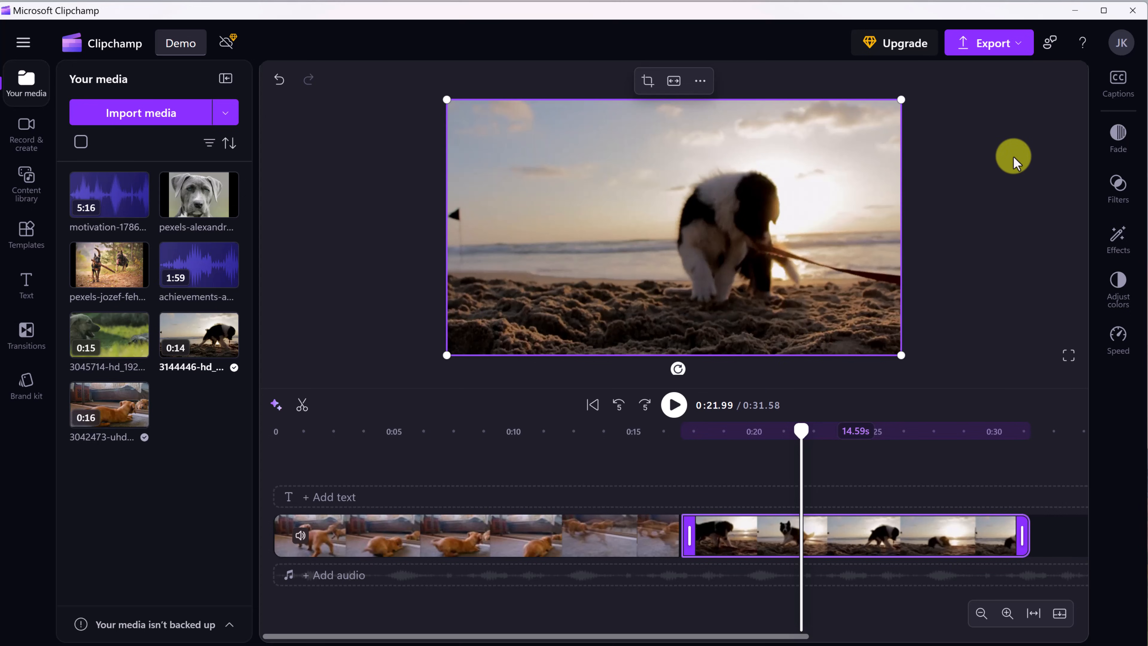
# - Examine the video quality options available for export, and close them without exporting
pyautogui.click(1017, 45)
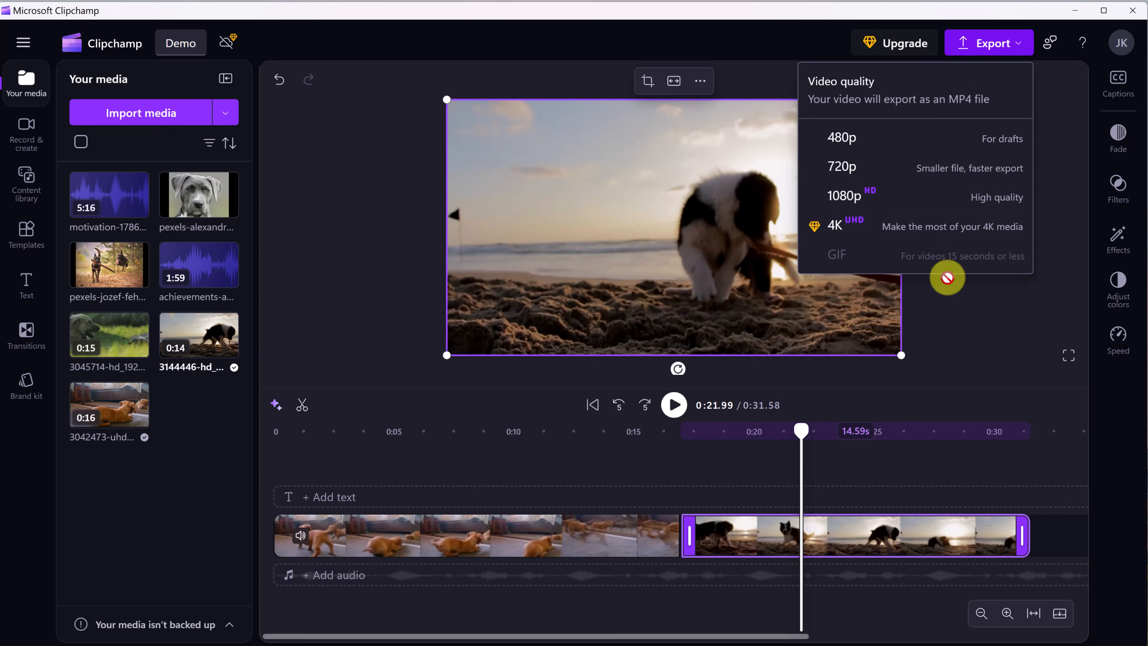
pyautogui.click(956, 330)
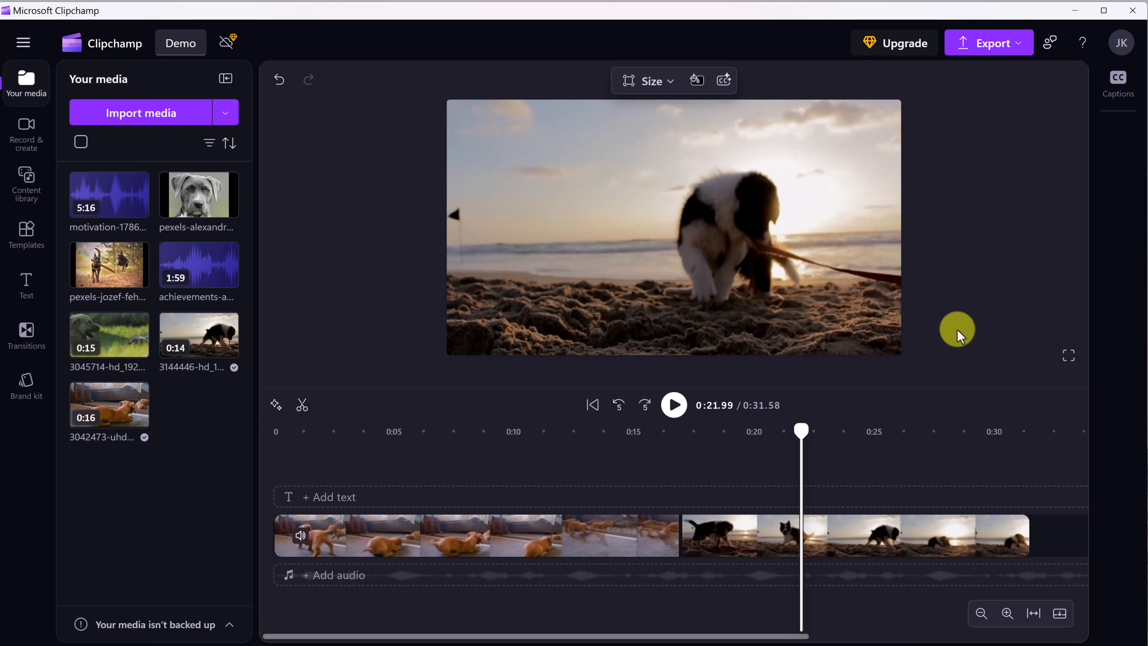
# - Move the puppy clip behind the beach dog clip, and shift the beach clip earlier to start at about 0:06, leaving a gap between them
pyautogui.click(853, 546)
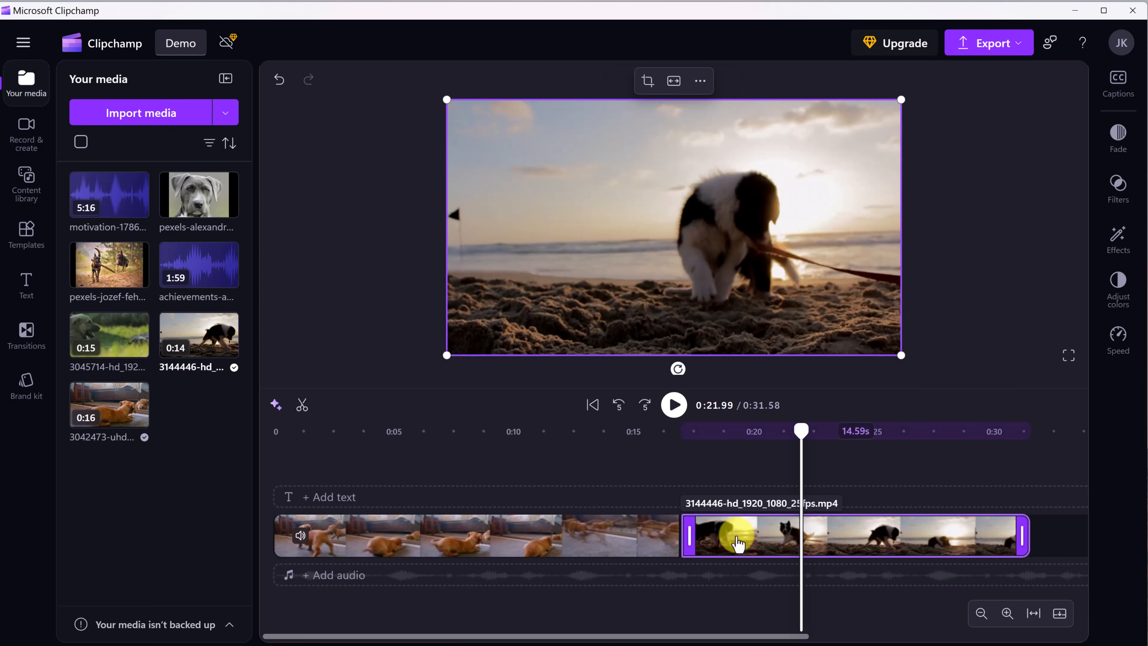
pyautogui.moveTo(520, 534); pyautogui.dragTo(1094, 520)
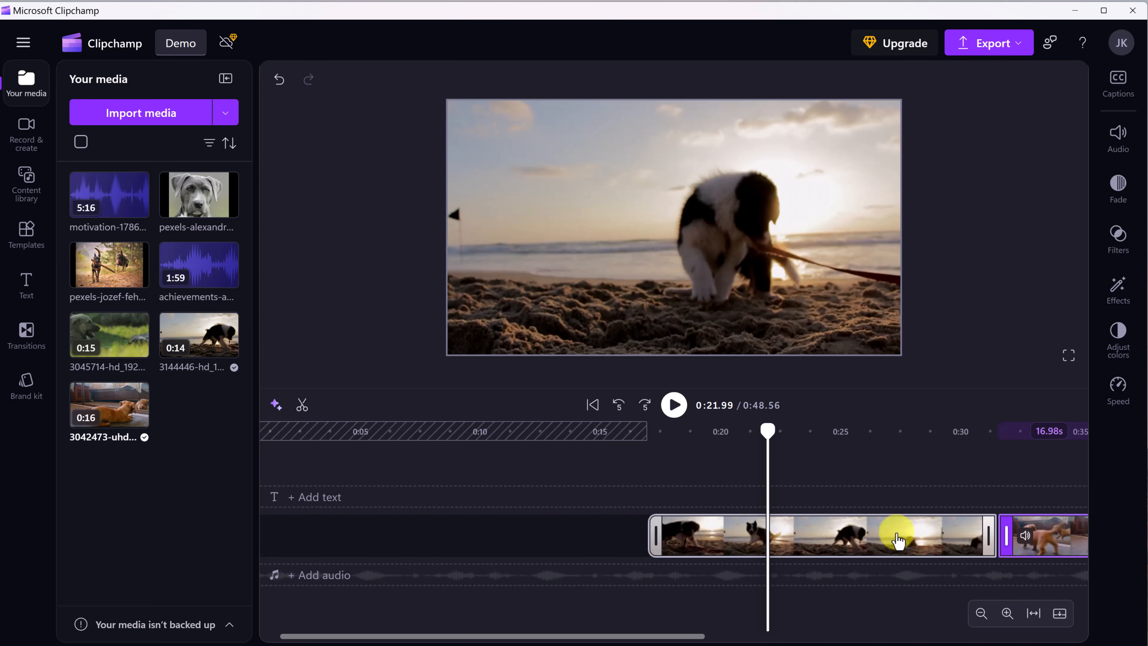
pyautogui.moveTo(902, 534); pyautogui.dragTo(619, 536)
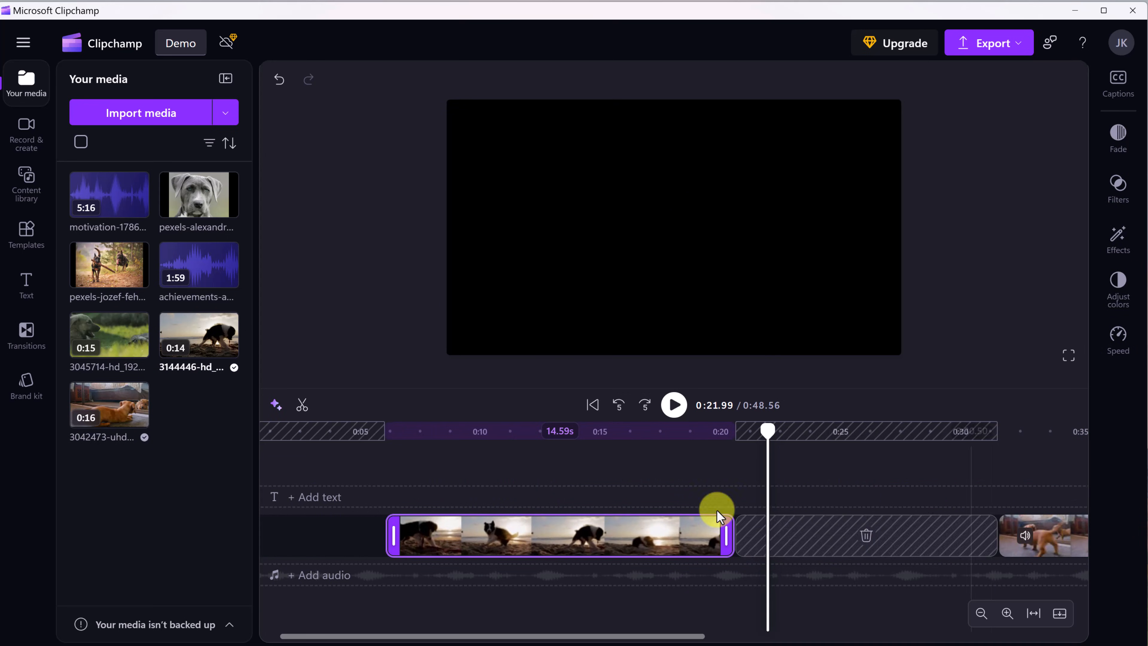
# - Insert the grey dog photo right after the beach clip and extend it to about 11 seconds to fill the gap
pyautogui.moveTo(201, 200); pyautogui.dragTo(759, 526)
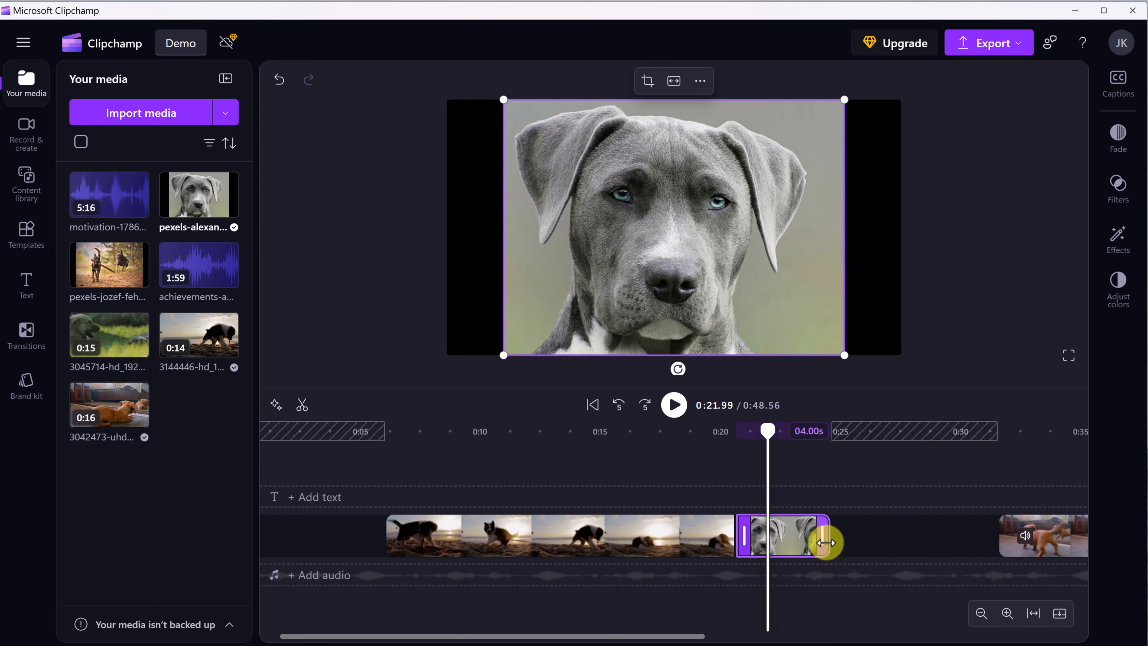
pyautogui.moveTo(822, 541); pyautogui.dragTo(994, 541)
# - Try to extend the beach dog video's start beyond its original footage, and select the grey dog photo on the timeline
pyautogui.click(555, 538)
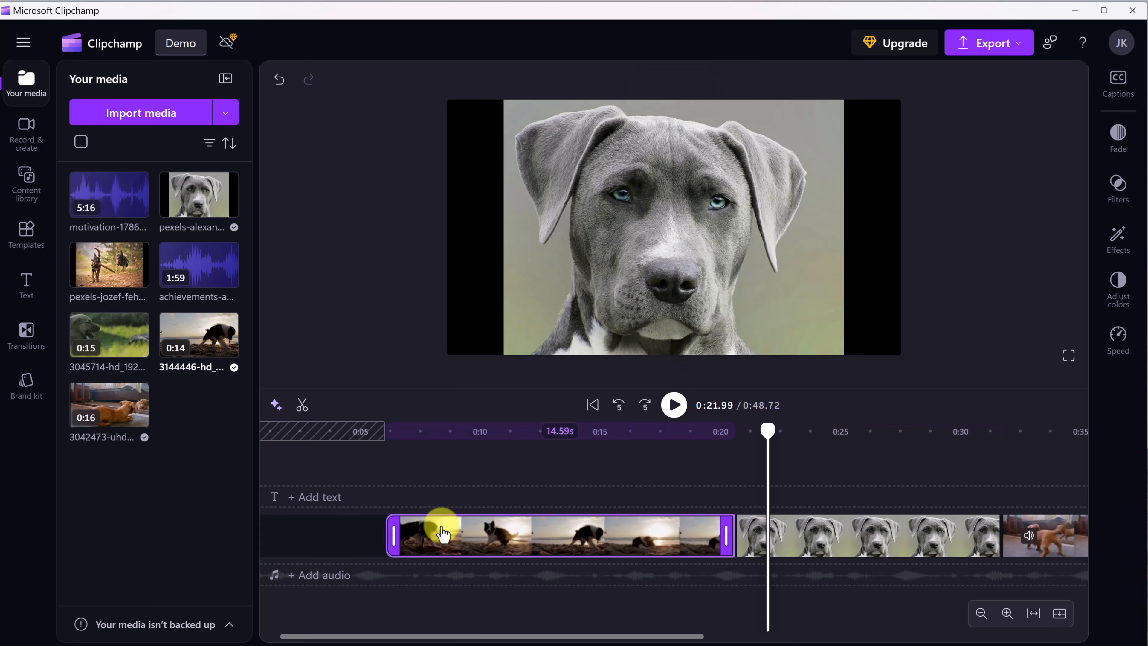
pyautogui.moveTo(390, 540); pyautogui.dragTo(316, 540)
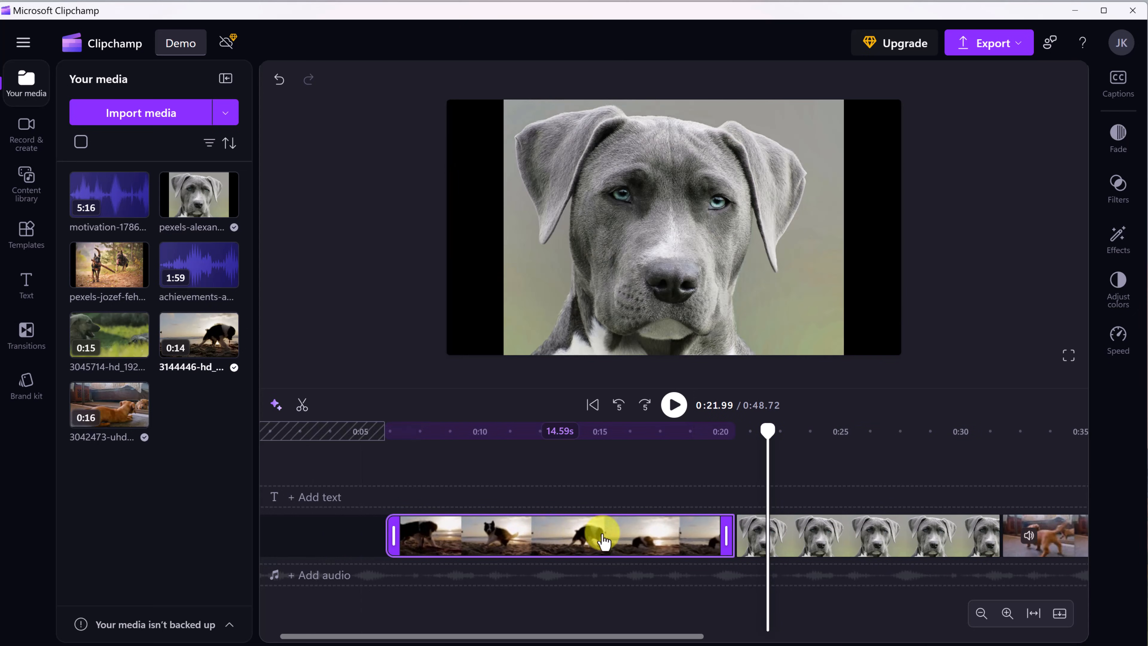
pyautogui.click(839, 544)
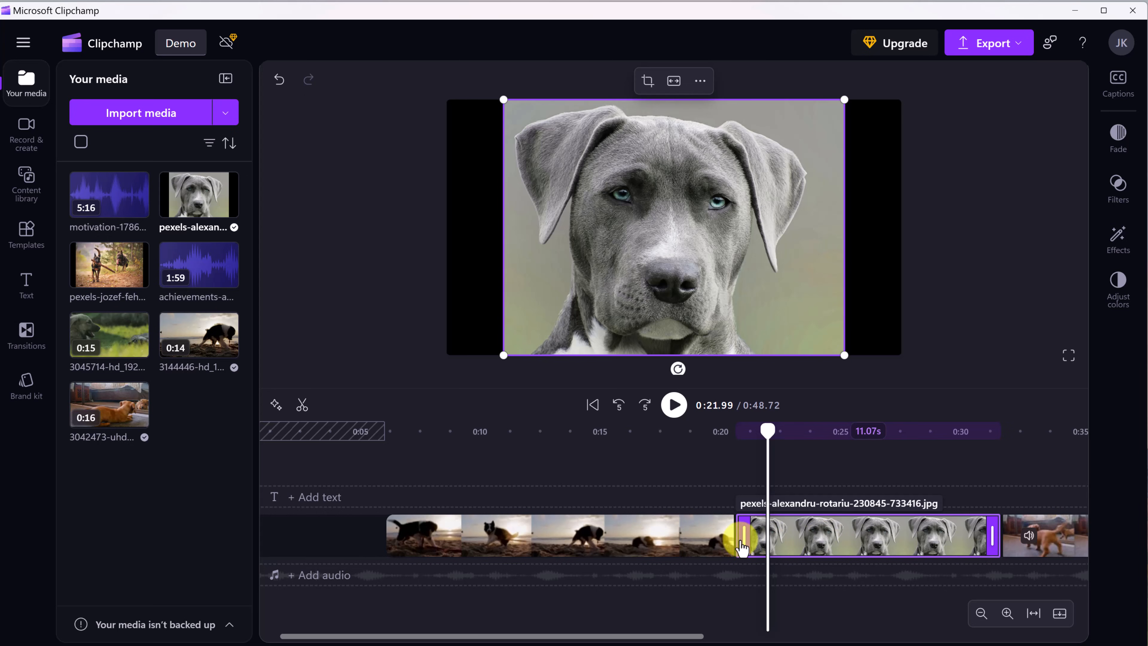
# - Delete the beach dog clip from the timeline, and undo the deletion
pyautogui.click(579, 549)
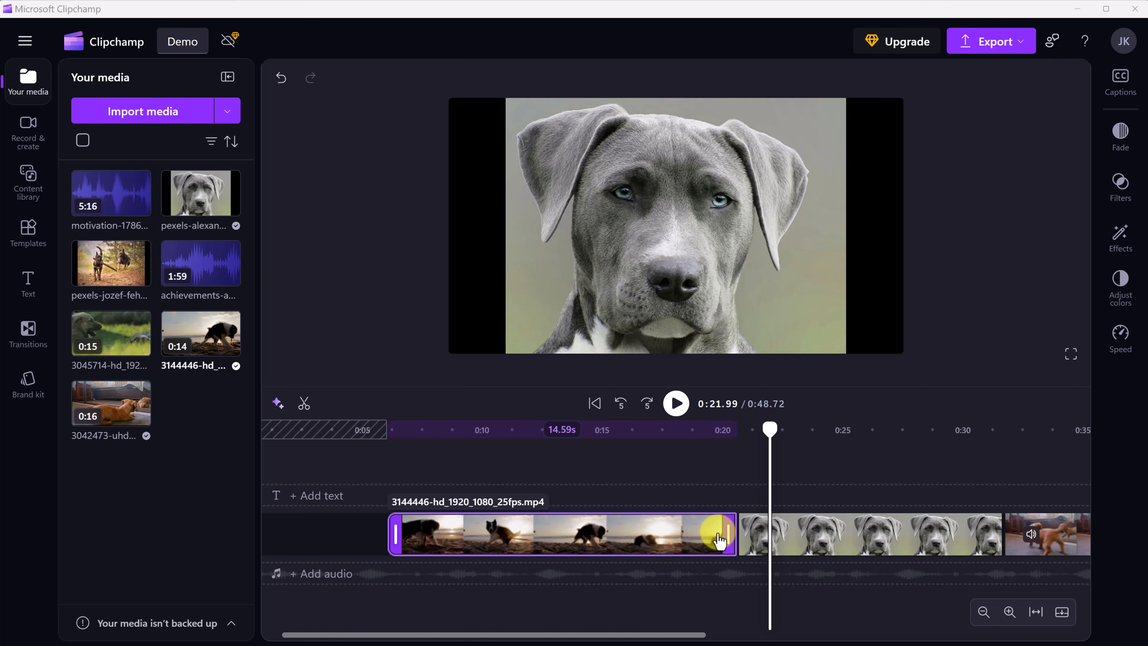
pyautogui.click(828, 538)
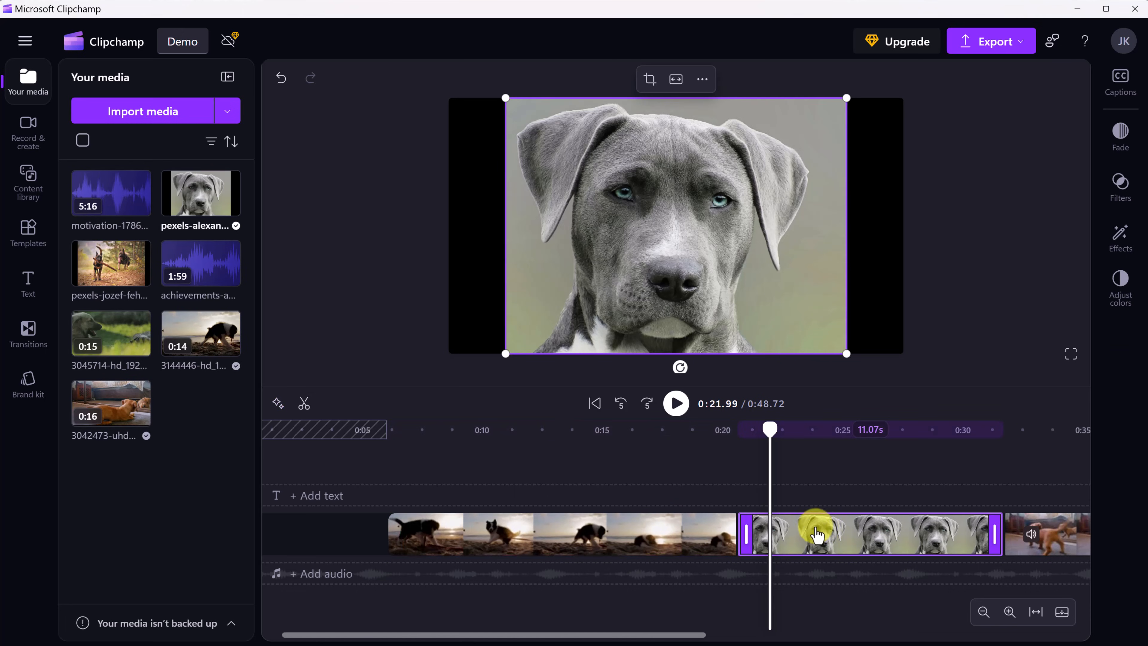
pyautogui.click(605, 538)
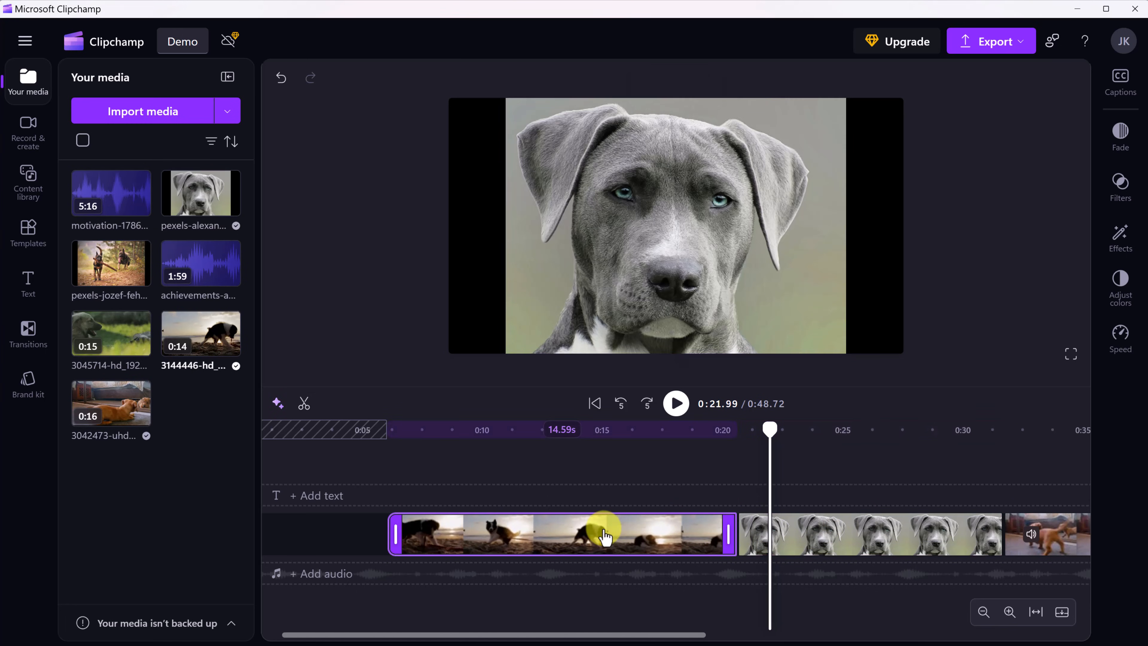
pyautogui.press('Delete')
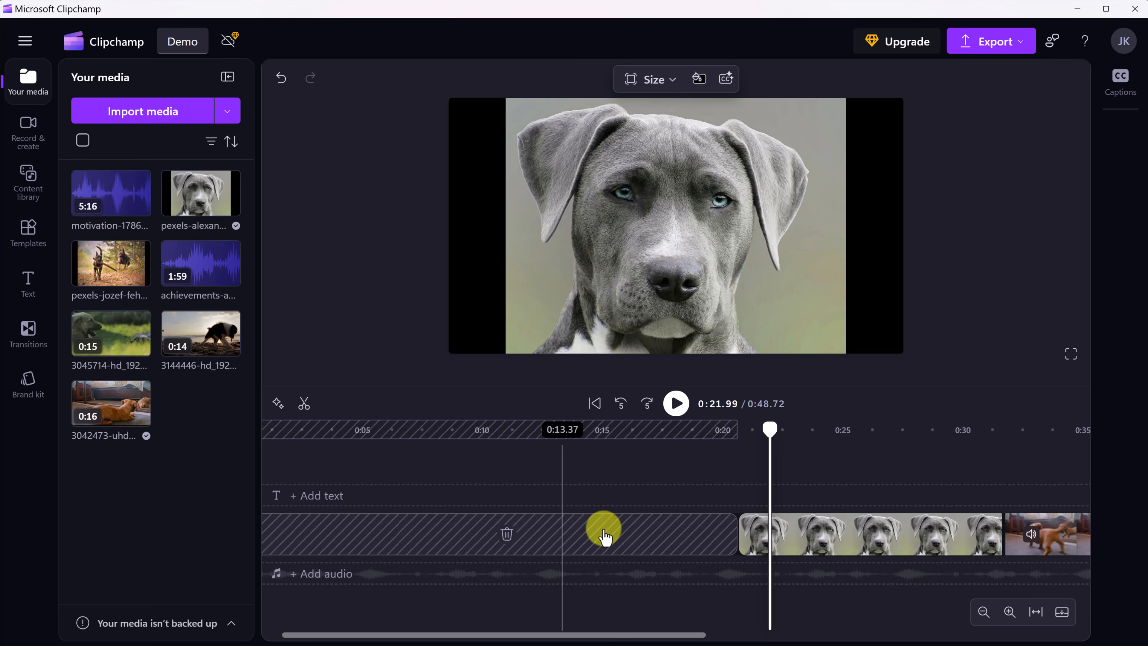
pyautogui.click(281, 86)
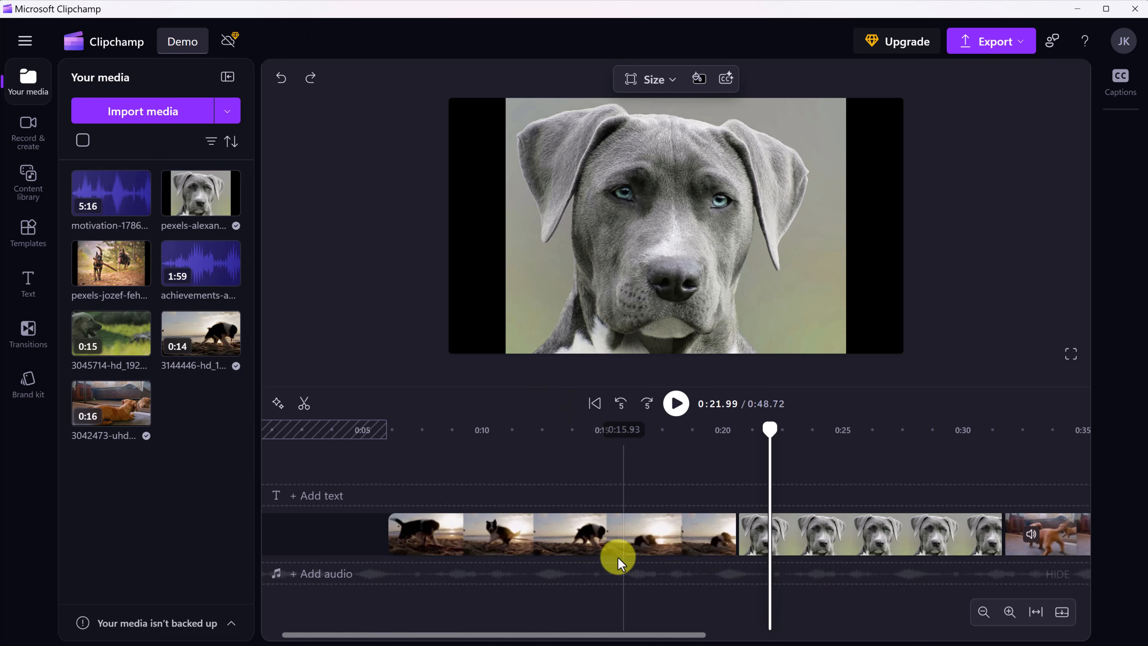
# - Delete the beach dog clip, the grey dog photo and the puppy clip to empty the timeline
pyautogui.click(647, 543)
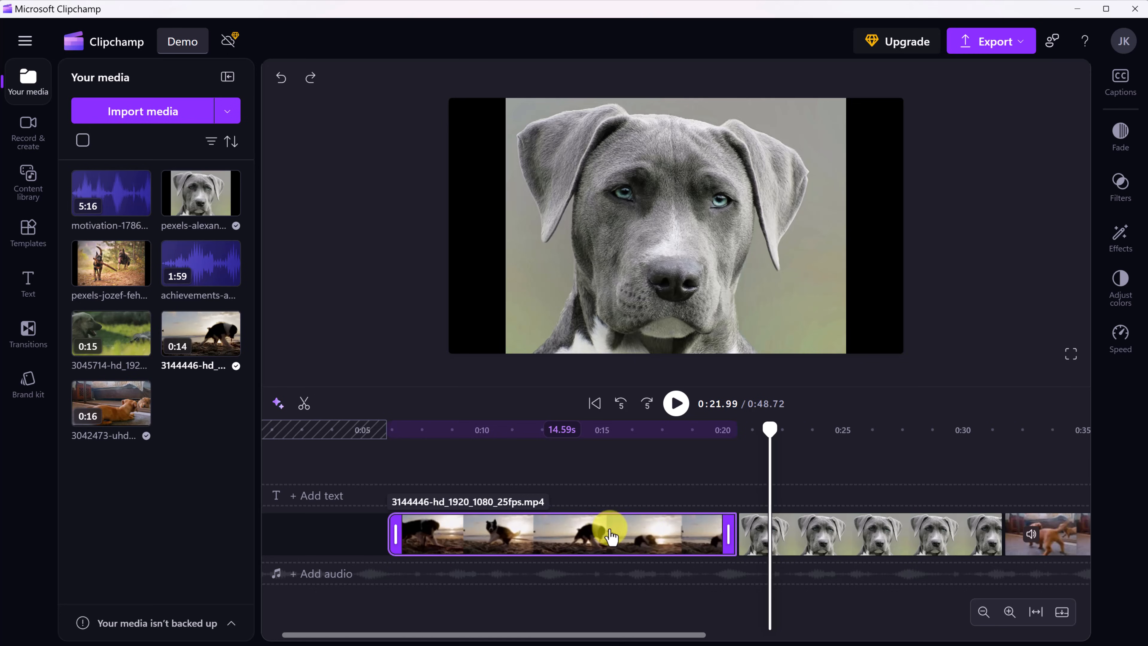
pyautogui.rightClick(593, 534)
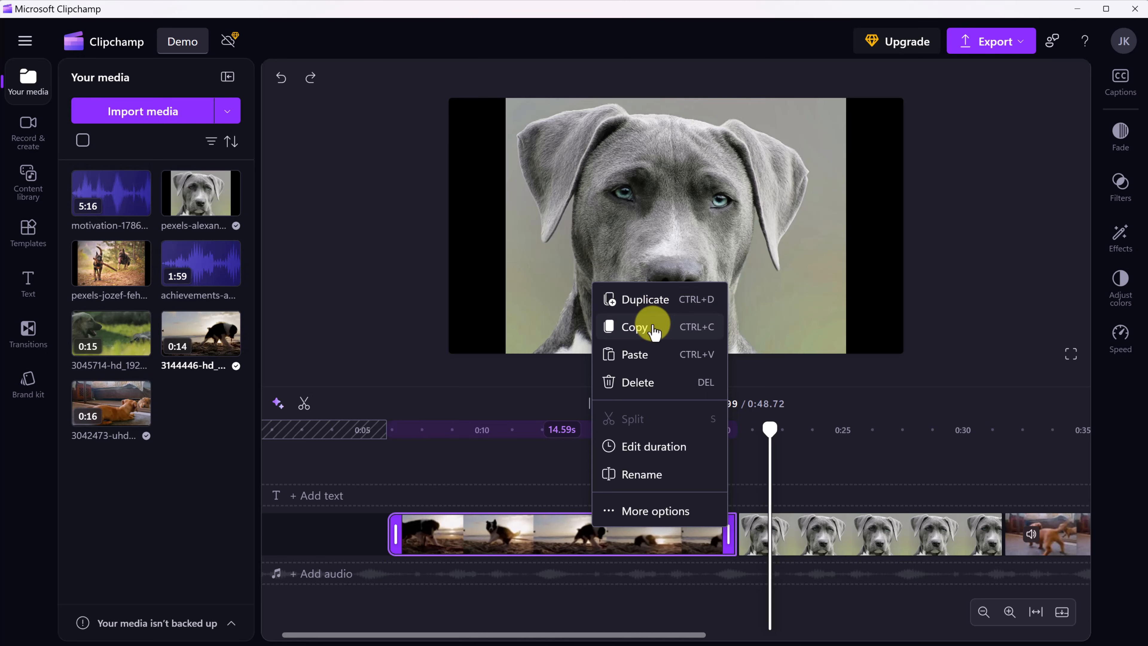
pyautogui.click(656, 392)
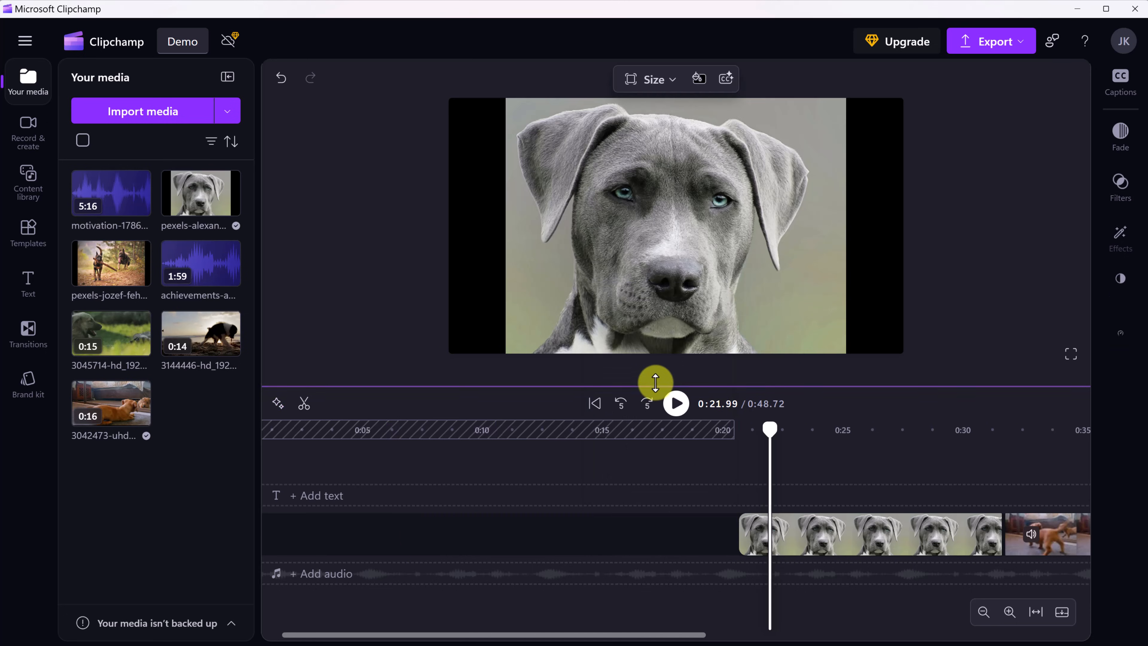
pyautogui.click(911, 546)
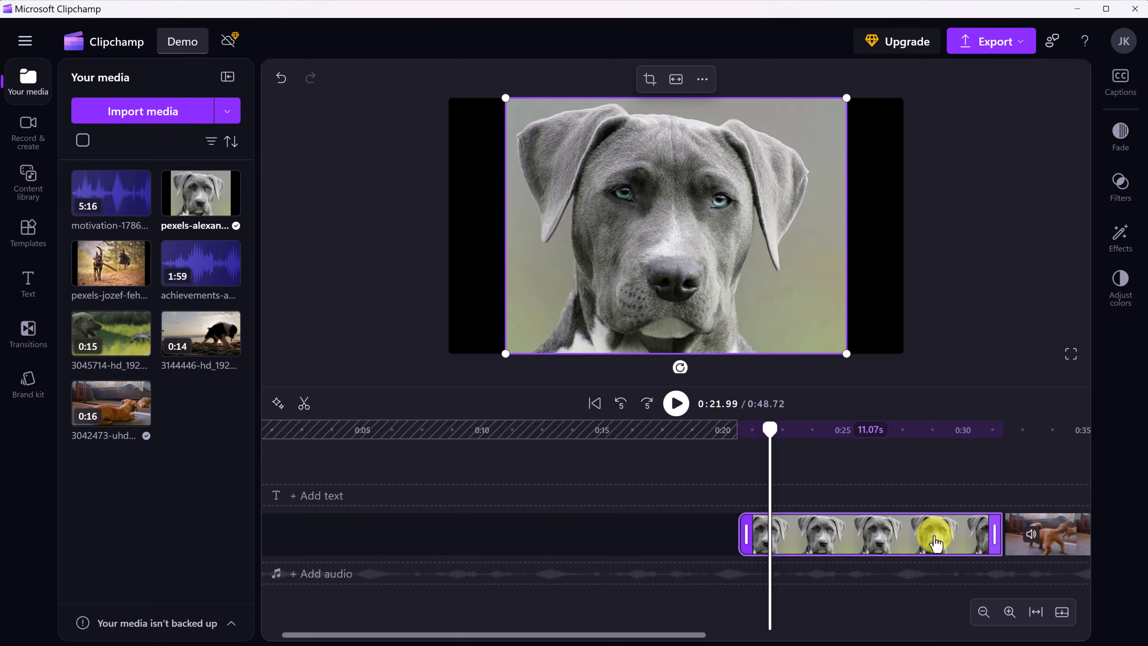
pyautogui.press('Delete')
pyautogui.click(1044, 538)
pyautogui.press('Delete')
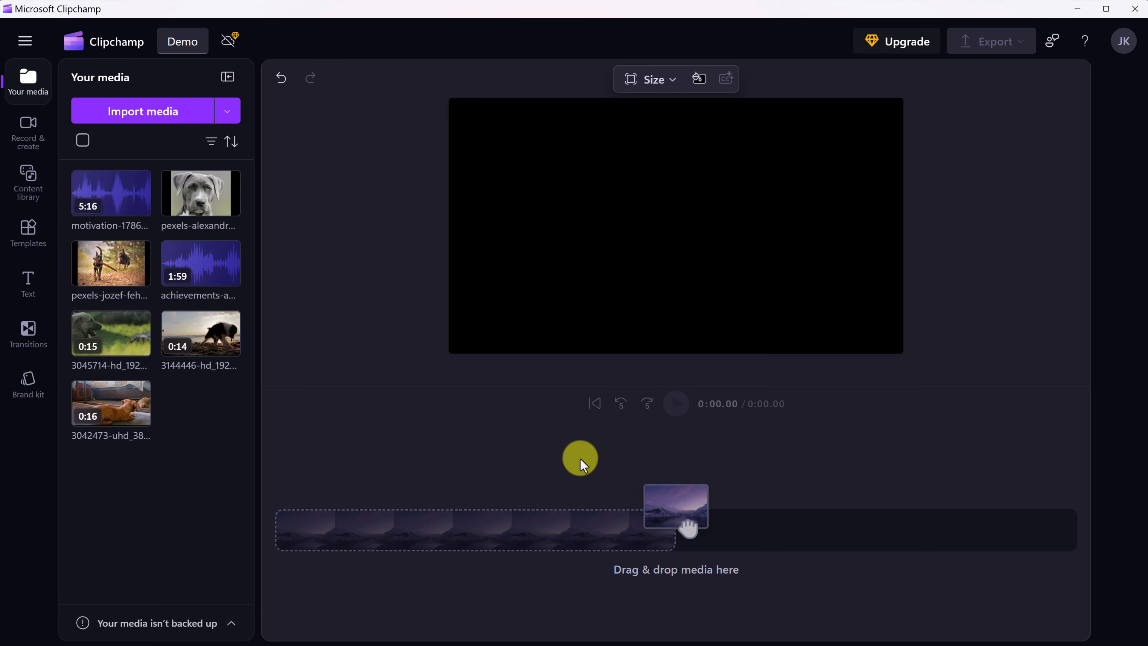
# - Add the puppy video 3042473 at the start of the empty timeline
pyautogui.moveTo(111, 408)
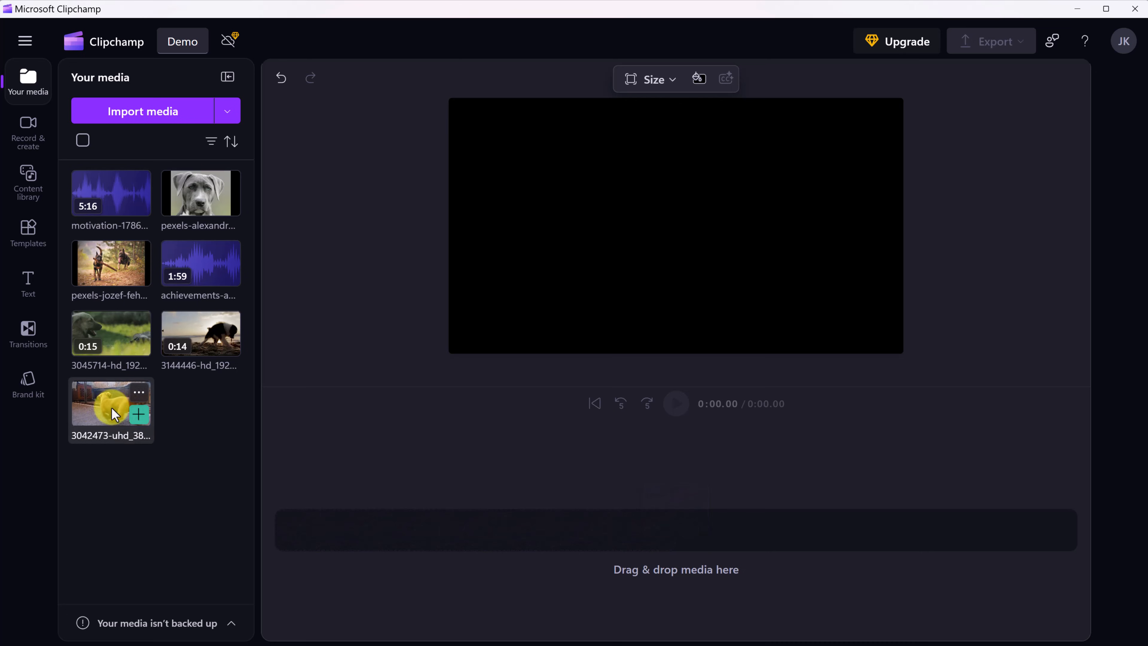
pyautogui.moveTo(100, 415); pyautogui.dragTo(350, 529)
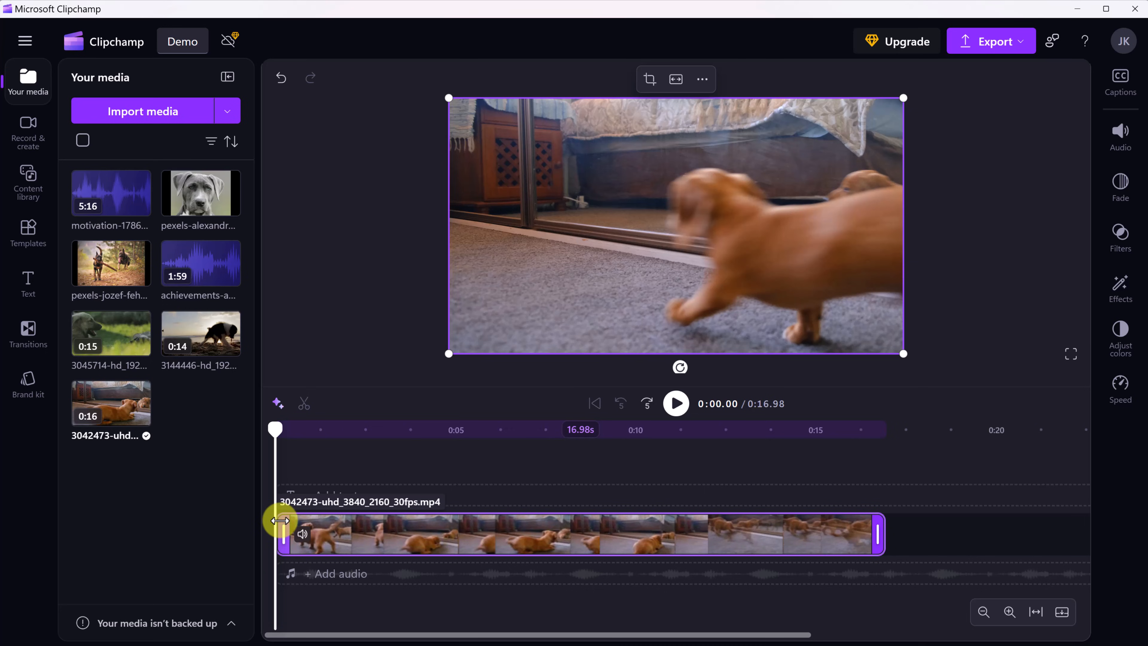
# - Trim the puppy clip from both ends to about 4.84 seconds, and extend both ends back to its full length
pyautogui.moveTo(279, 521); pyautogui.dragTo(509, 534)
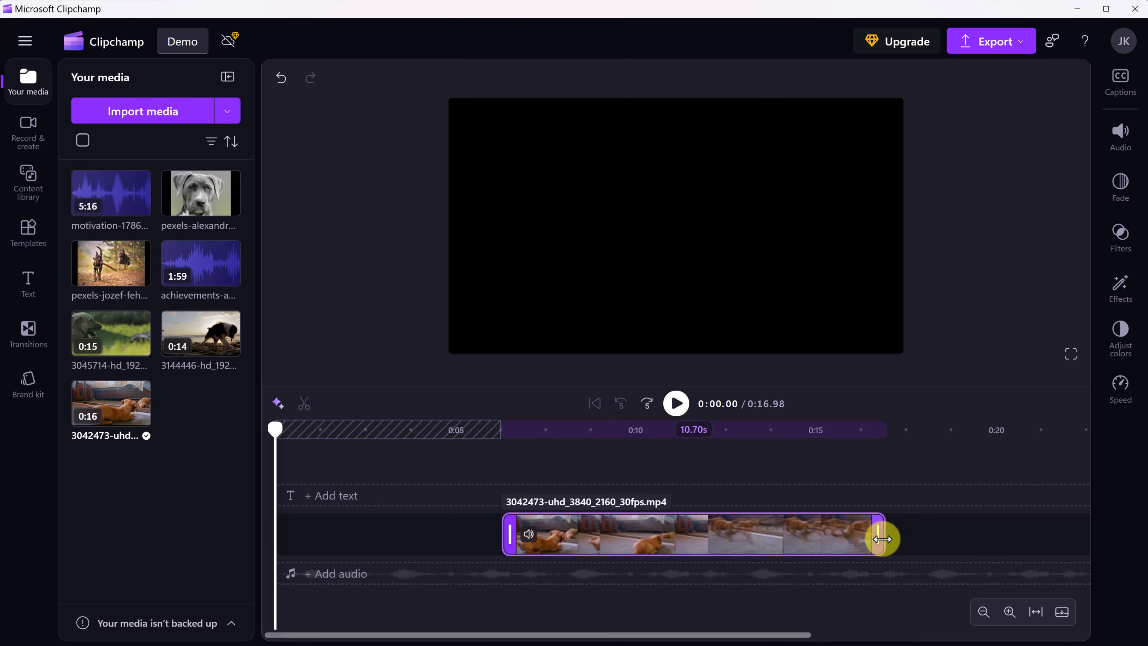
pyautogui.moveTo(881, 539); pyautogui.dragTo(672, 538)
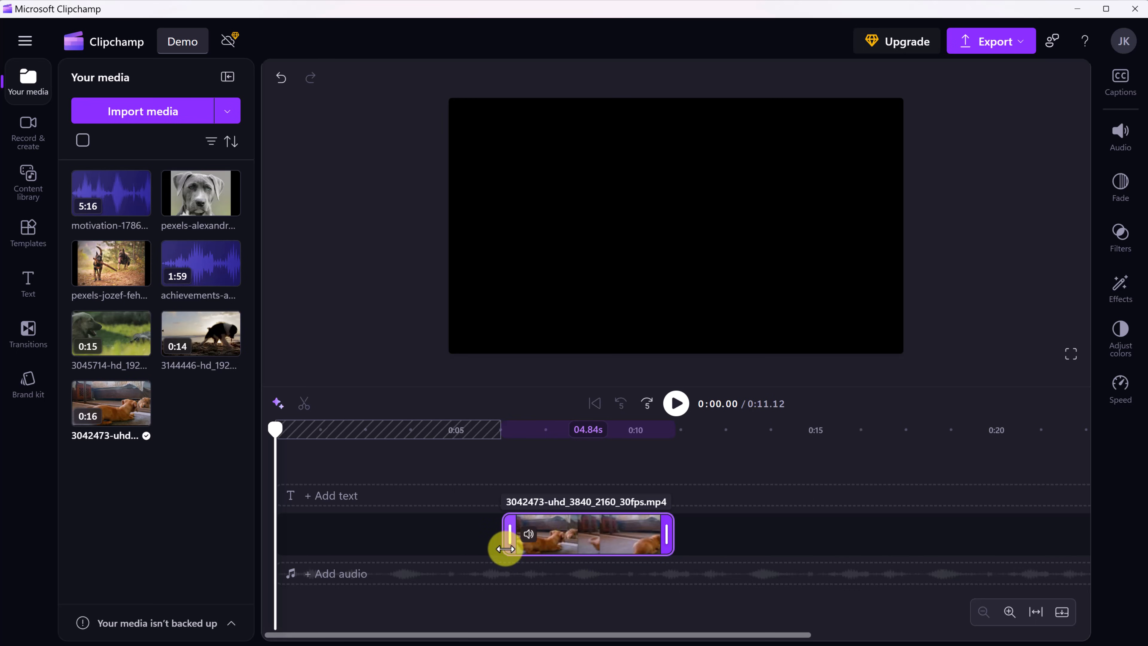
pyautogui.moveTo(504, 544); pyautogui.dragTo(272, 544)
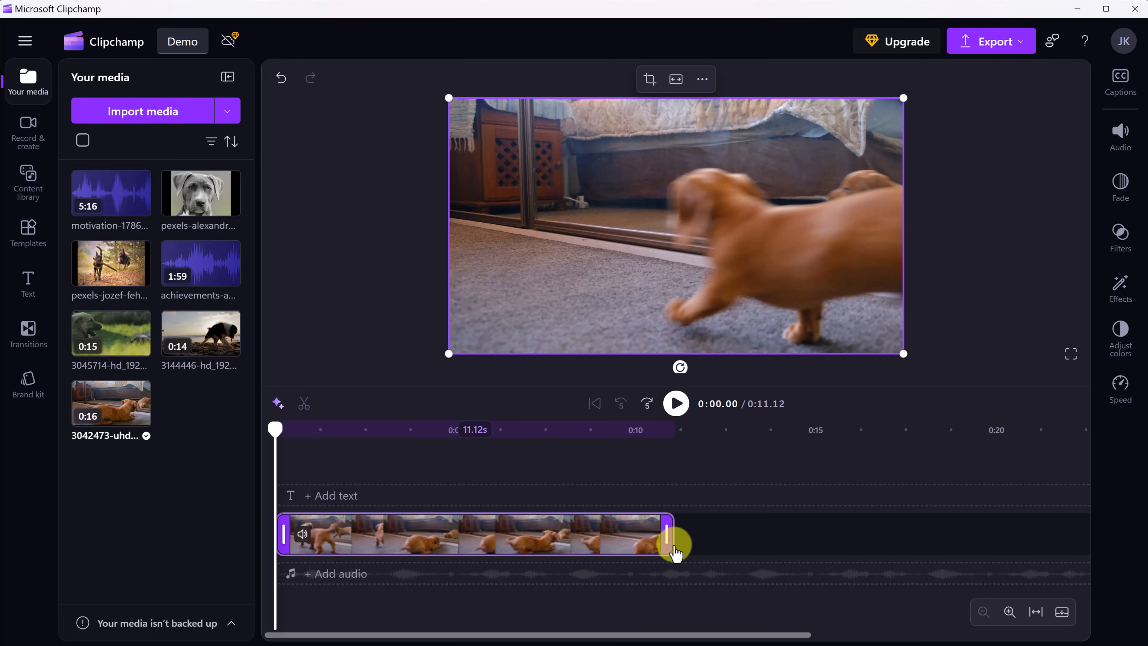
pyautogui.moveTo(672, 544); pyautogui.dragTo(943, 555)
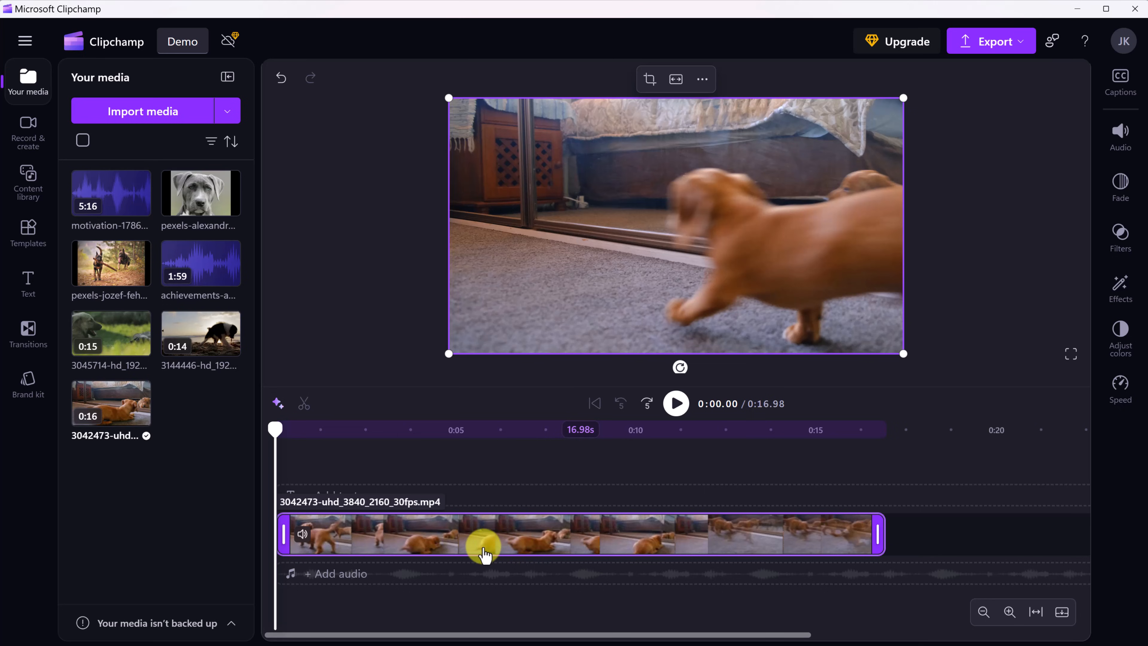
# - Split the puppy clip at about 0:07.45 and again at about 0:09.42
pyautogui.moveTo(279, 427); pyautogui.dragTo(543, 463)
pyautogui.click(576, 551)
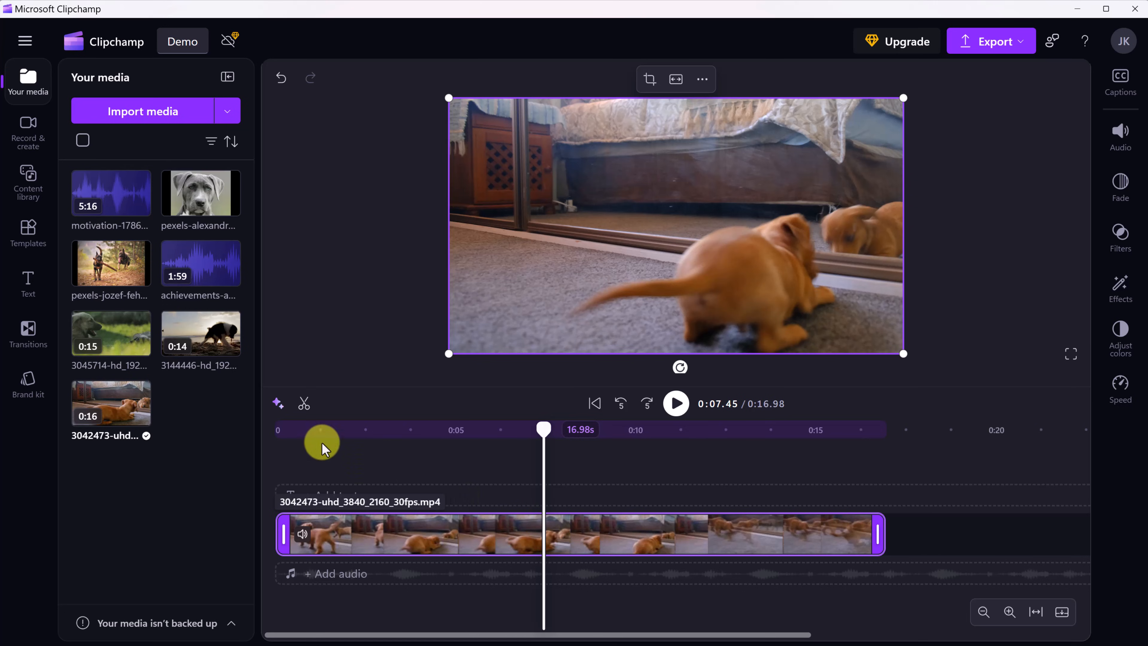
pyautogui.click(308, 410)
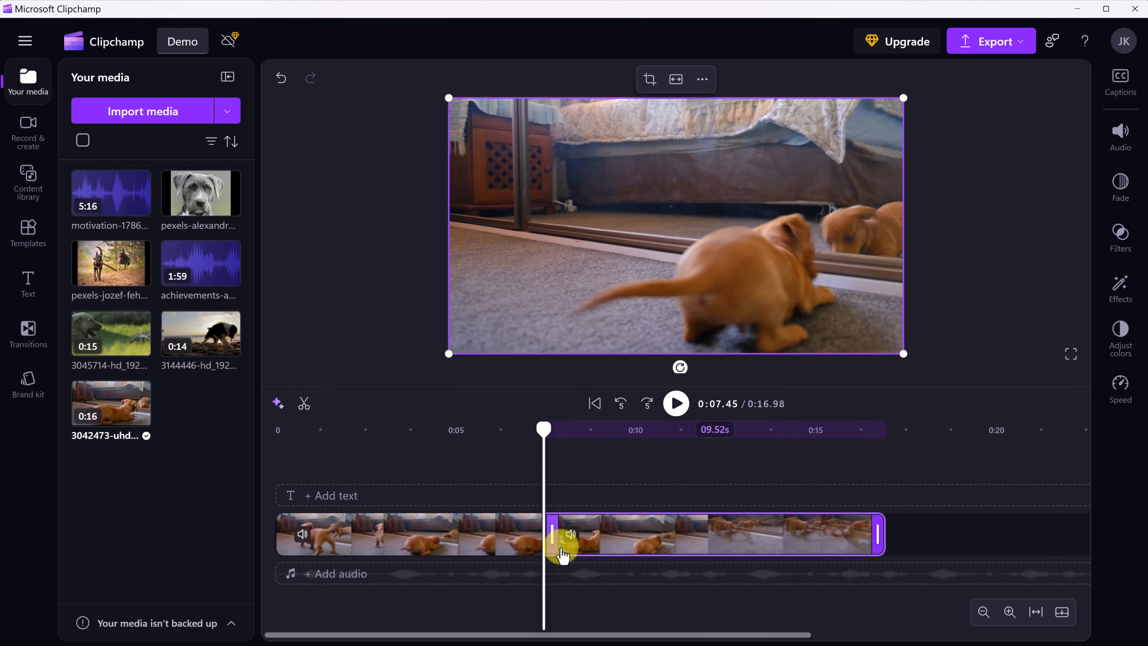
pyautogui.moveTo(559, 539); pyautogui.dragTo(607, 549)
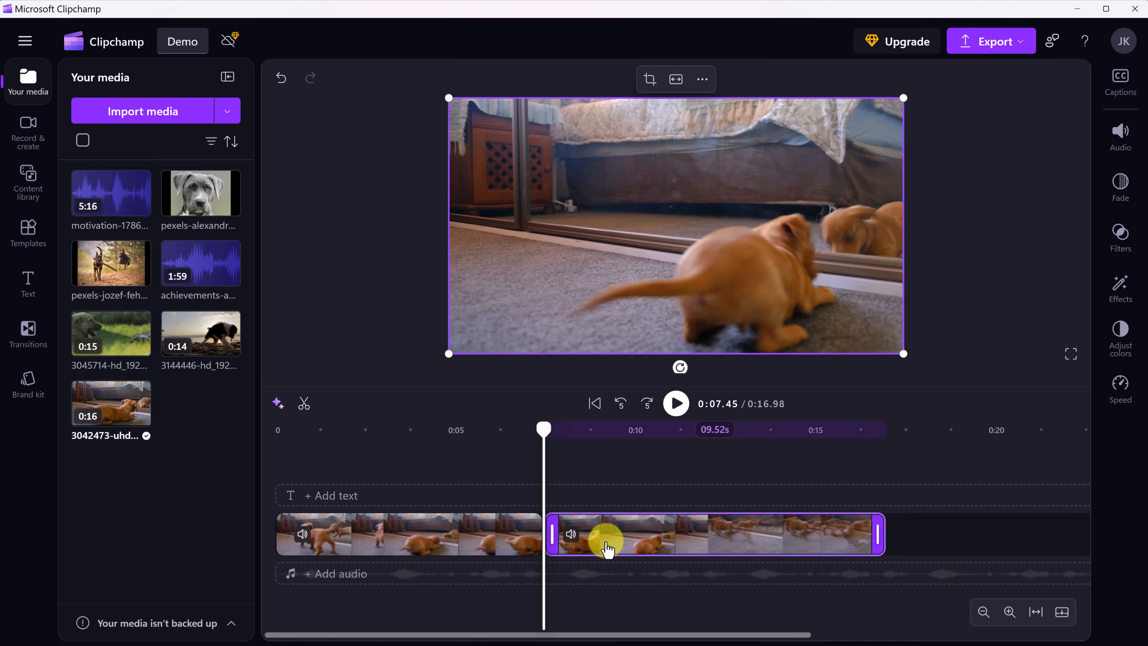
pyautogui.moveTo(541, 426); pyautogui.dragTo(615, 447)
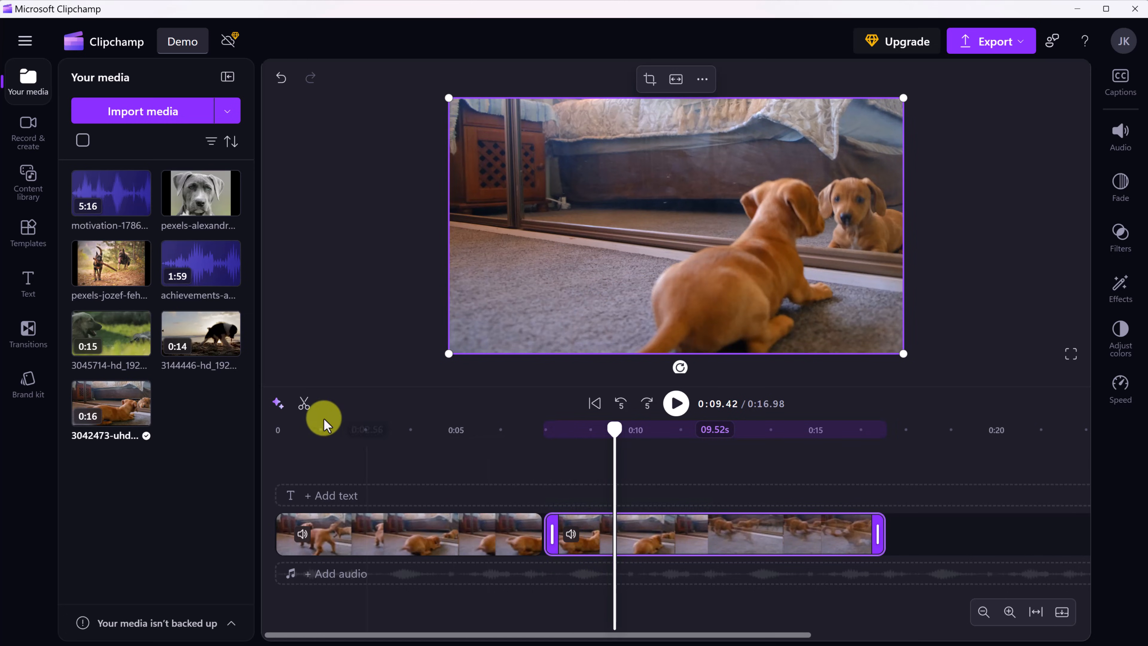
pyautogui.click(311, 414)
# - Lift the short middle piece out of the puppy footage and delete it, and shift the last piece earlier to close the gap
pyautogui.click(580, 529)
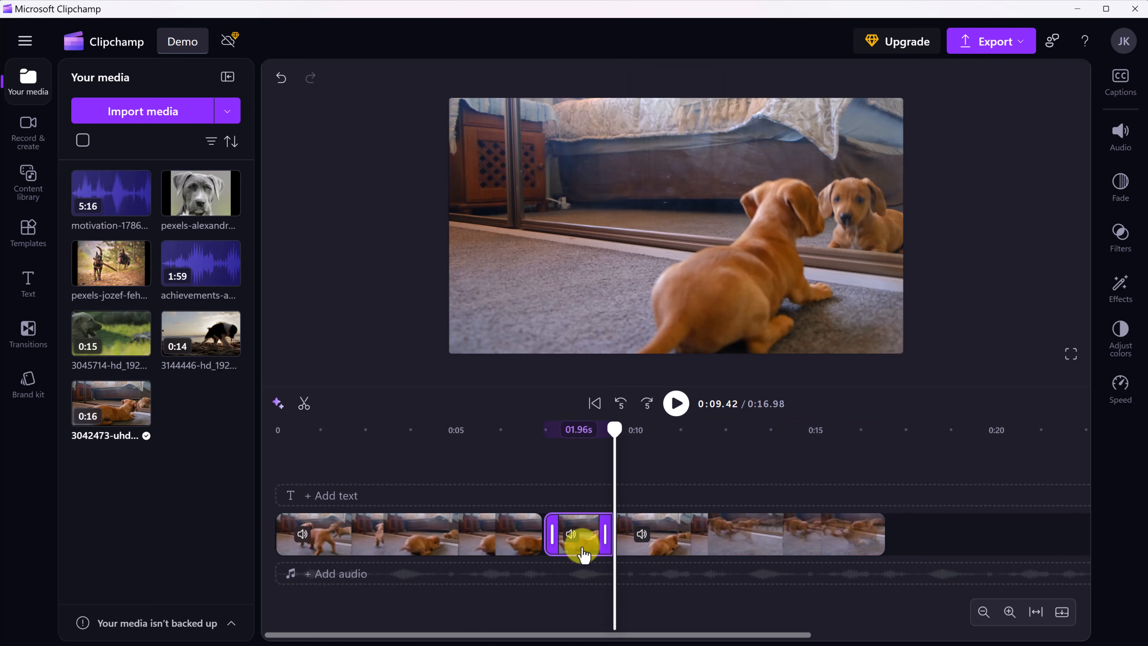
pyautogui.moveTo(584, 525)
pyautogui.mouseDown()
pyautogui.moveTo(582, 499)
pyautogui.moveTo(588, 512)
pyautogui.mouseUp()
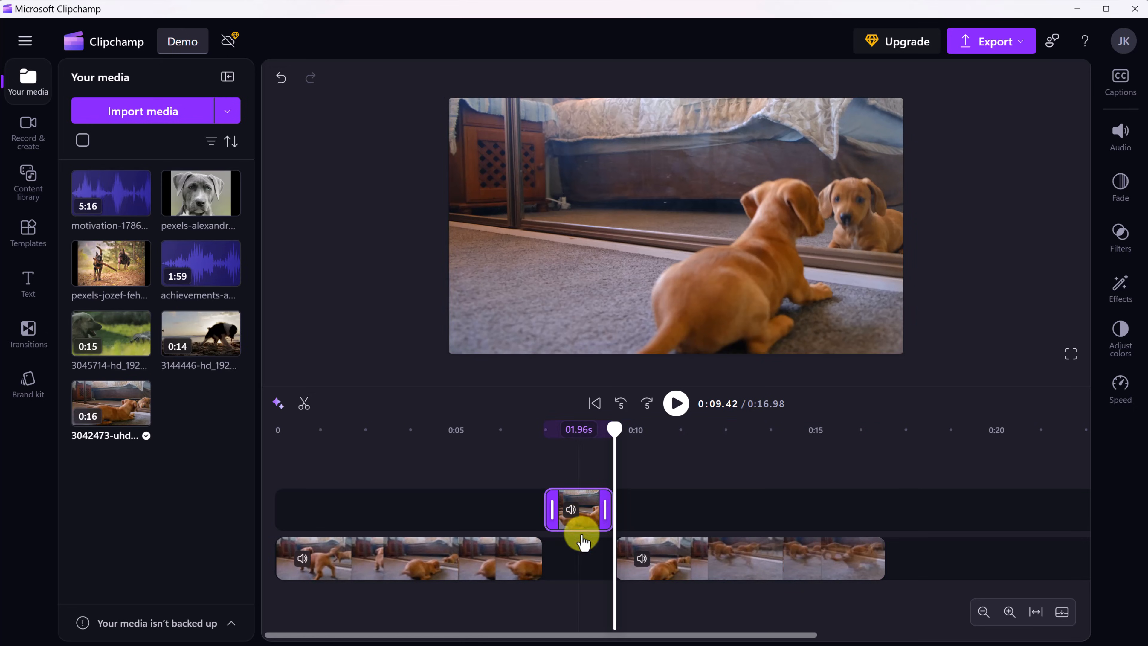
pyautogui.moveTo(583, 559)
pyautogui.click(689, 570)
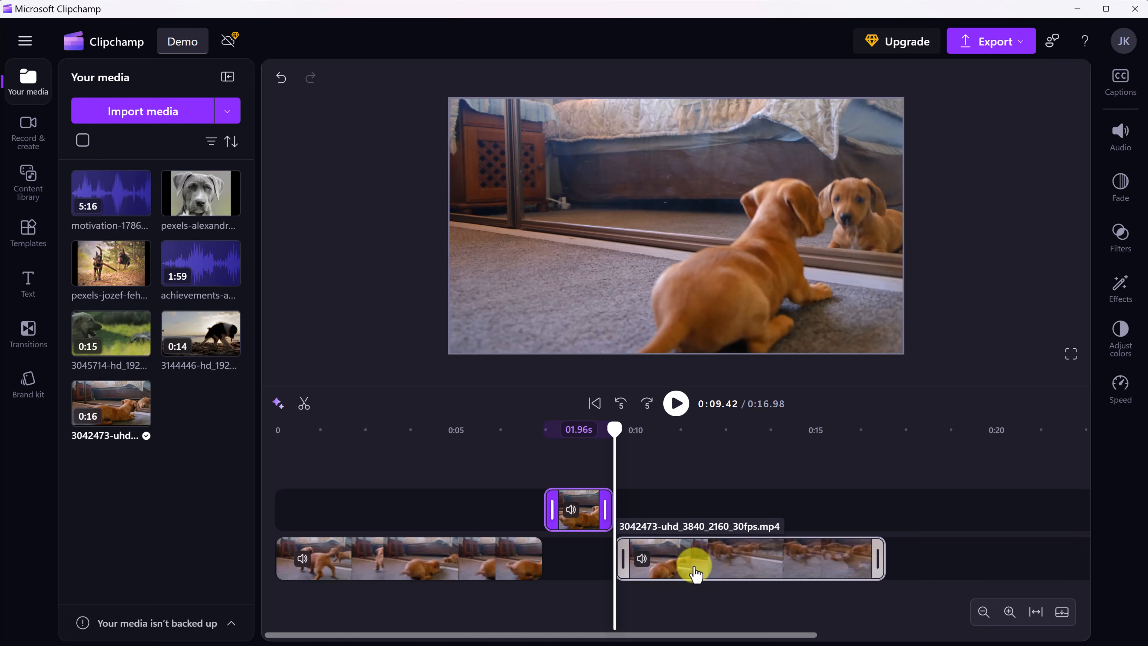
pyautogui.moveTo(695, 574); pyautogui.dragTo(605, 534)
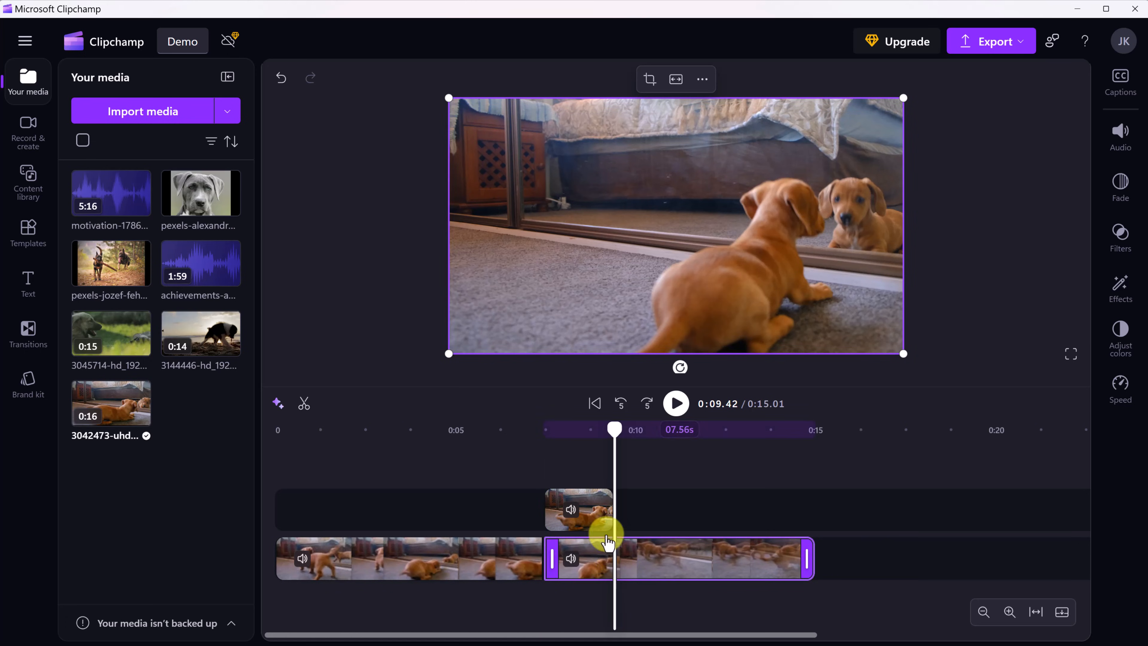
pyautogui.click(595, 522)
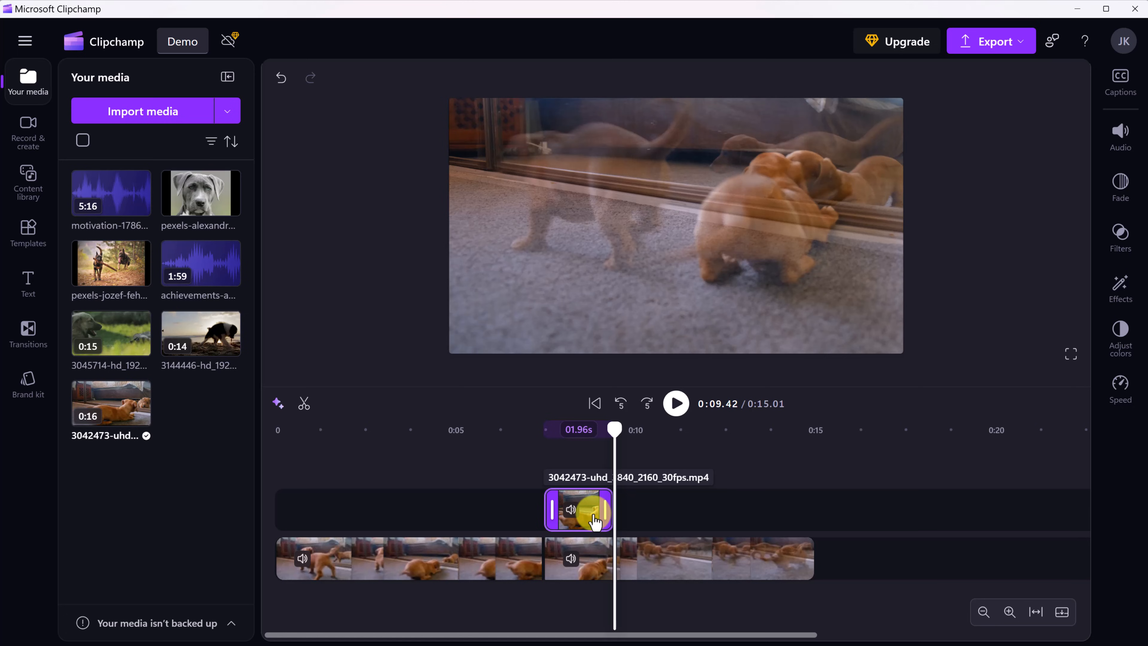
pyautogui.moveTo(595, 521); pyautogui.dragTo(600, 509)
# - Play the timeline from about 0:06.72 to preview the cut between the two puppy pieces, and stop playback
pyautogui.moveTo(613, 436); pyautogui.dragTo(518, 445)
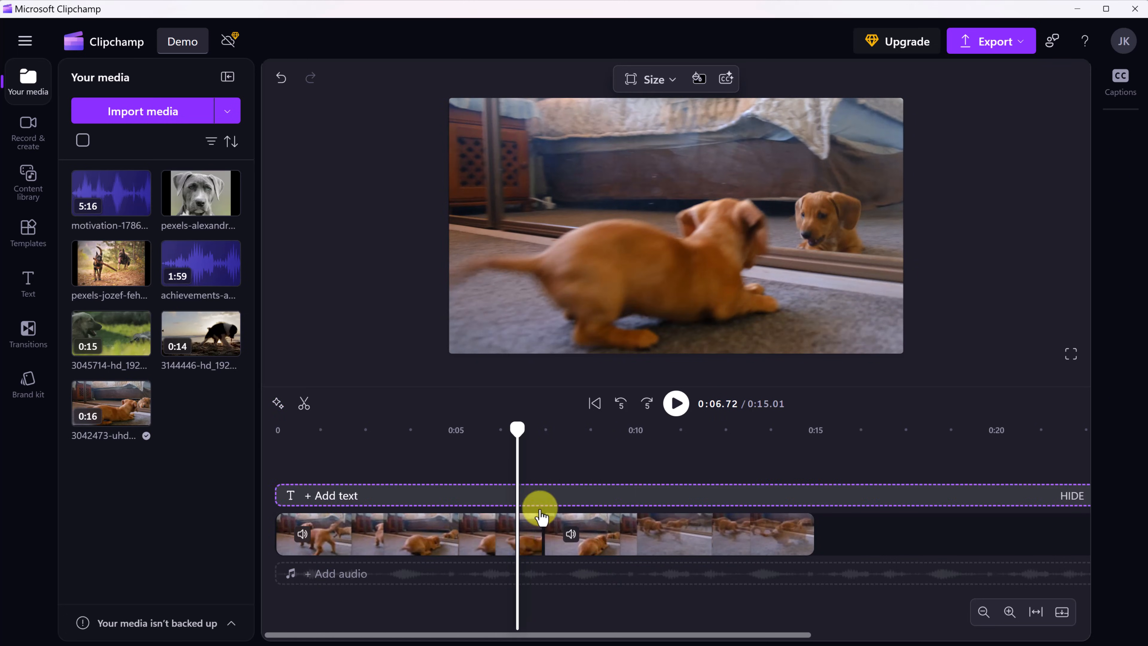
pyautogui.press('space')
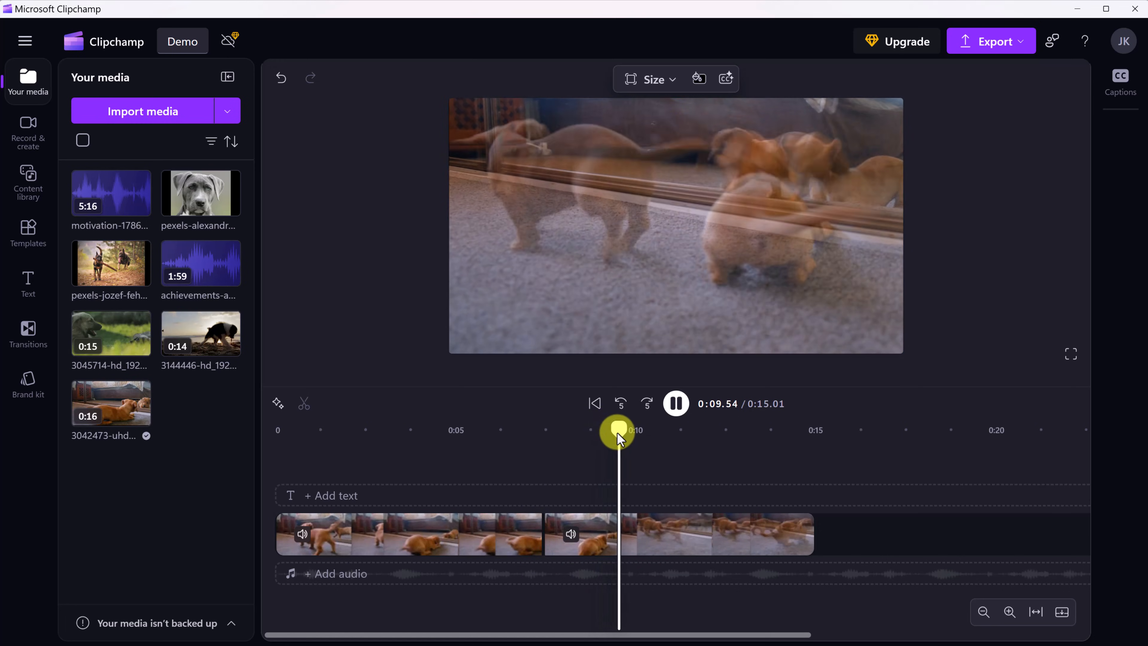
pyautogui.moveTo(658, 430); pyautogui.dragTo(514, 459)
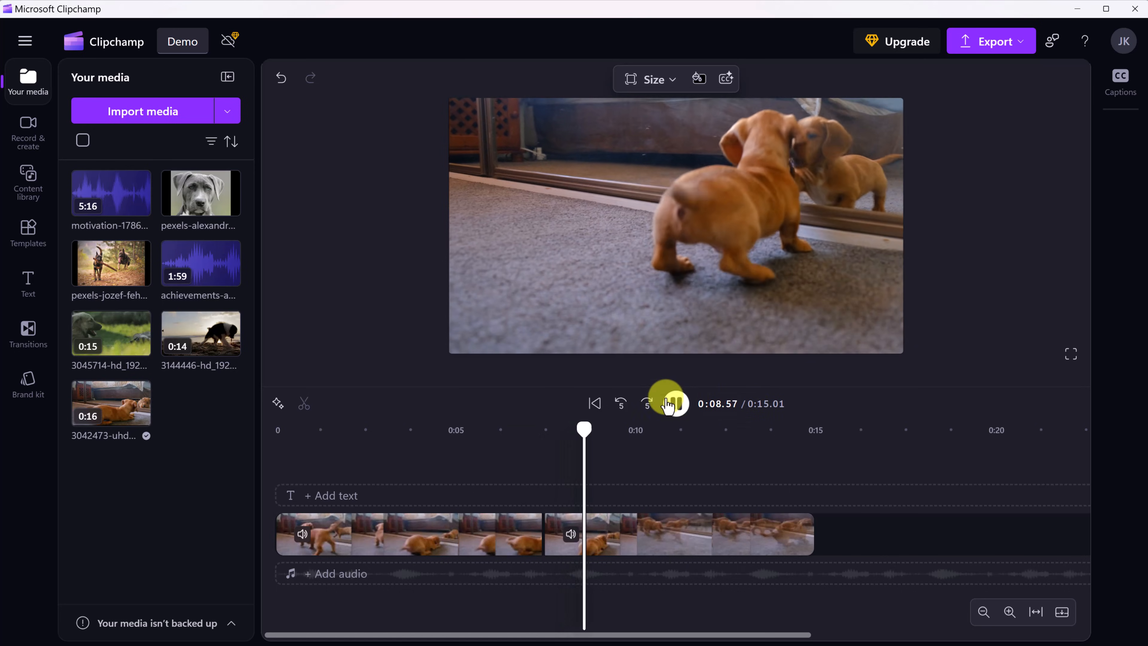
pyautogui.click(675, 409)
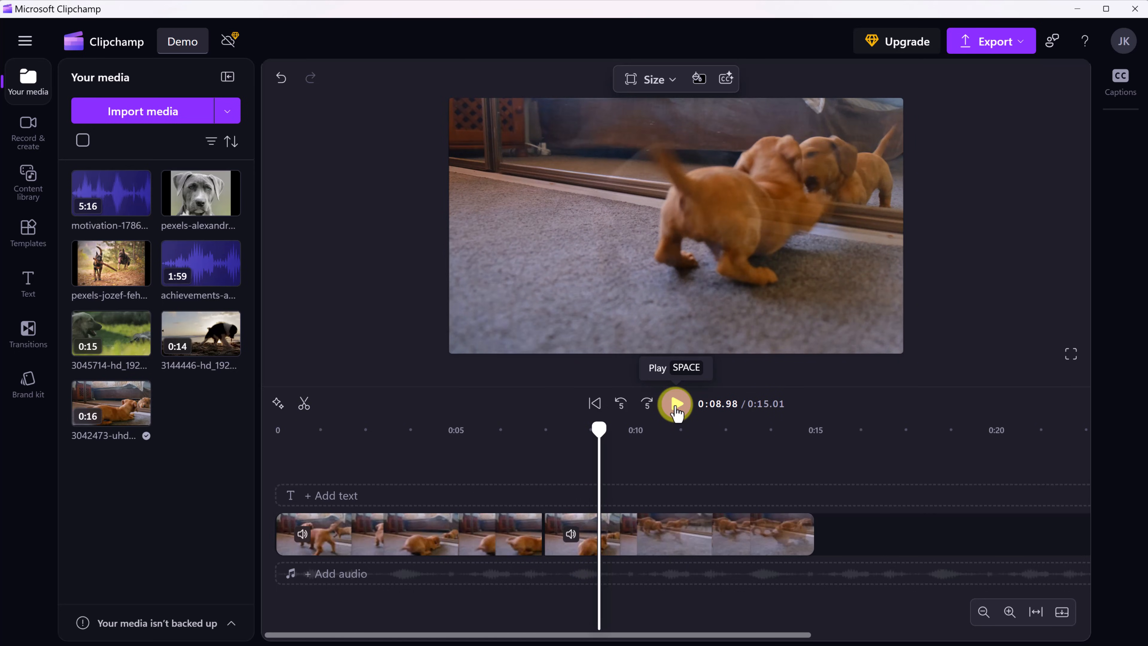
# - Split the second puppy piece at about 0:11.87, and rearrange the three pieces in reverse order, starting at about 0:03
pyautogui.moveTo(599, 434); pyautogui.dragTo(702, 450)
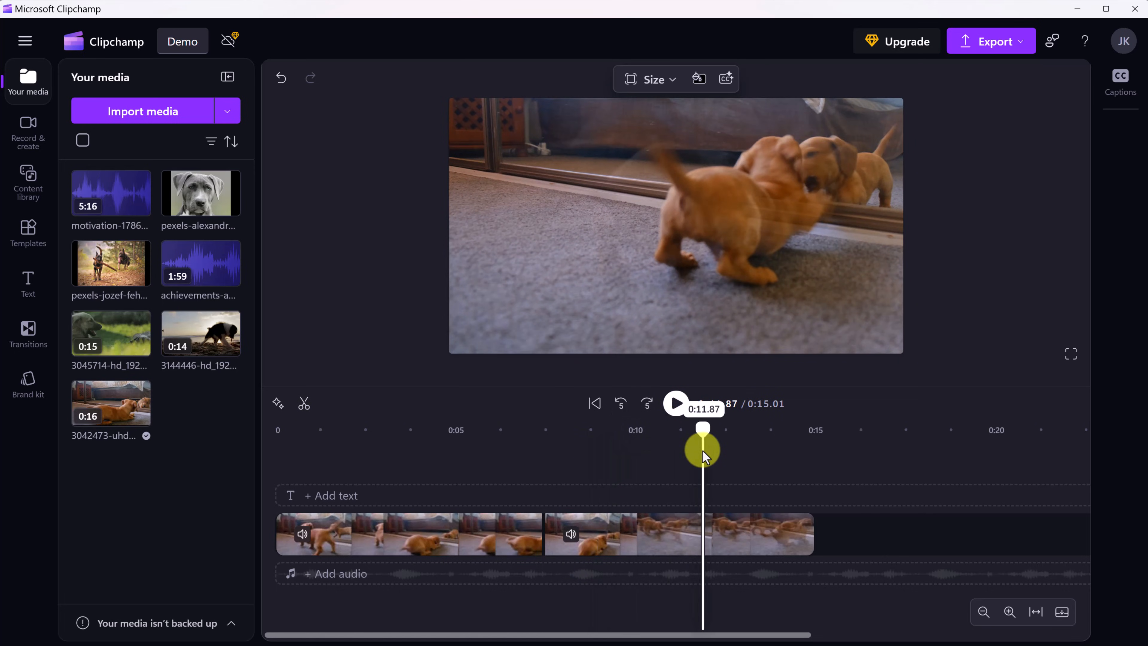
pyautogui.click(641, 535)
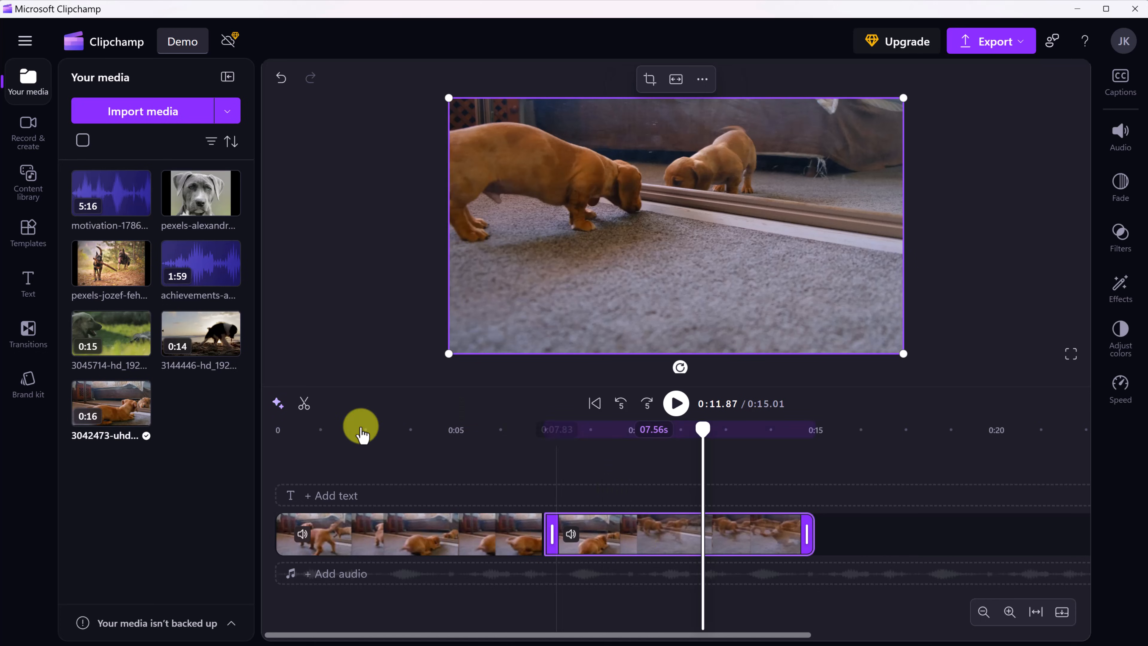
pyautogui.click(303, 403)
pyautogui.moveTo(430, 533); pyautogui.dragTo(960, 536)
pyautogui.moveTo(763, 544); pyautogui.dragTo(464, 518)
pyautogui.moveTo(617, 526); pyautogui.dragTo(582, 535)
pyautogui.moveTo(851, 536); pyautogui.dragTo(717, 545)
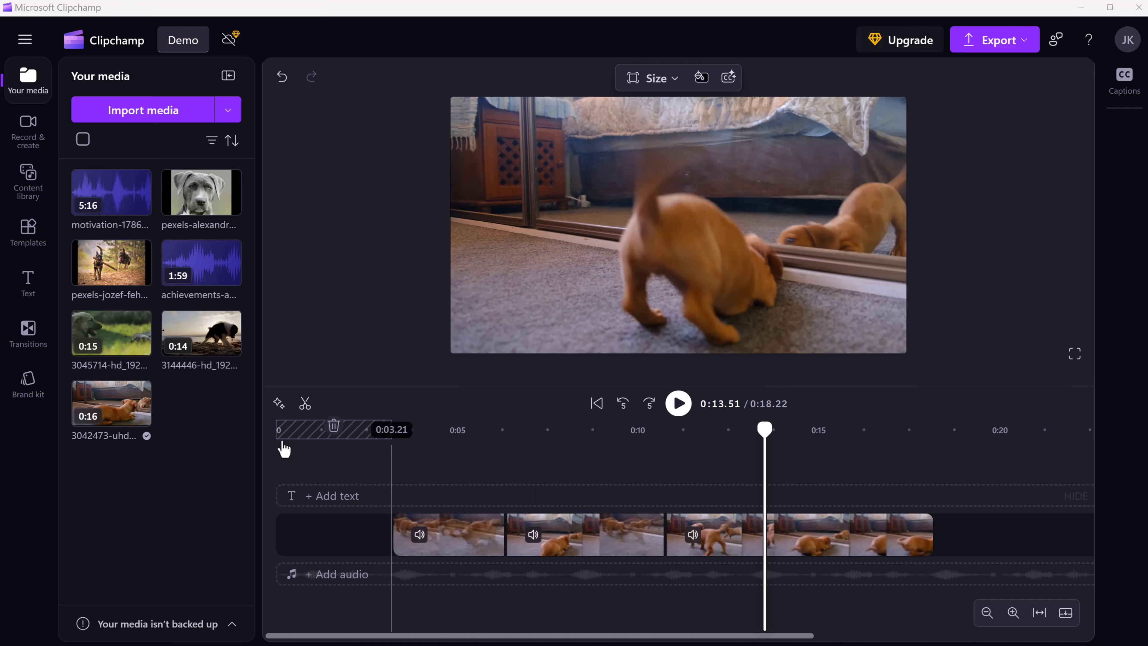
# - Place the grass dogs video 3045714 on a track above the puppy pieces from about 0:03, and preview the overlap from about 0:03.43
pyautogui.moveTo(77, 352); pyautogui.dragTo(428, 499)
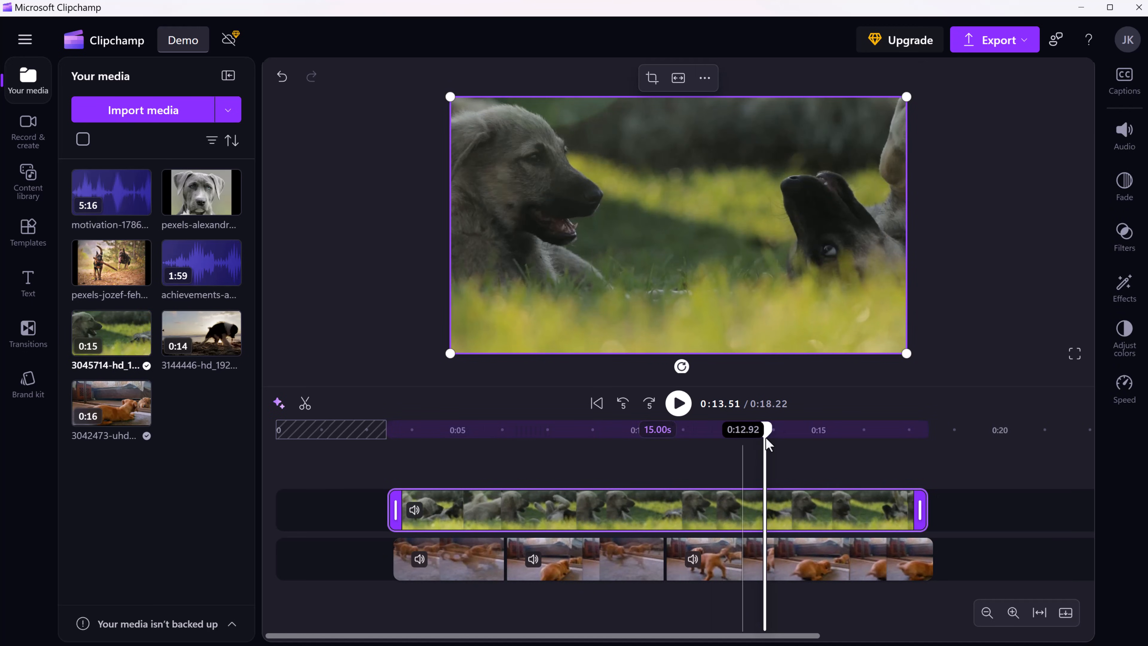
pyautogui.moveTo(768, 431); pyautogui.dragTo(401, 464)
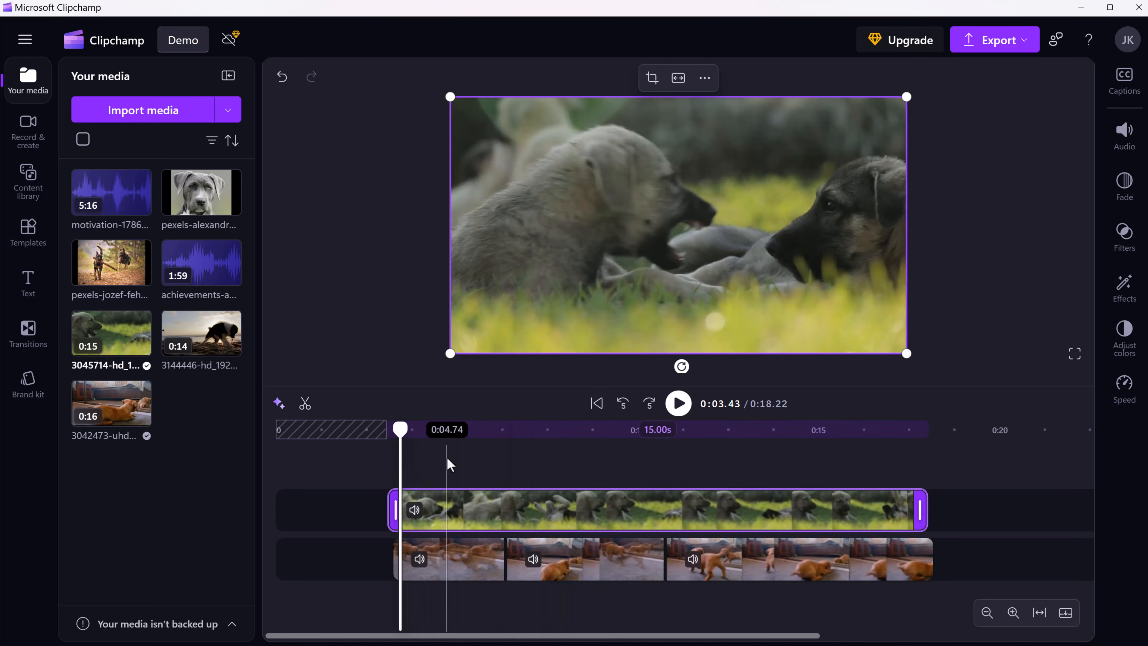
pyautogui.click(677, 415)
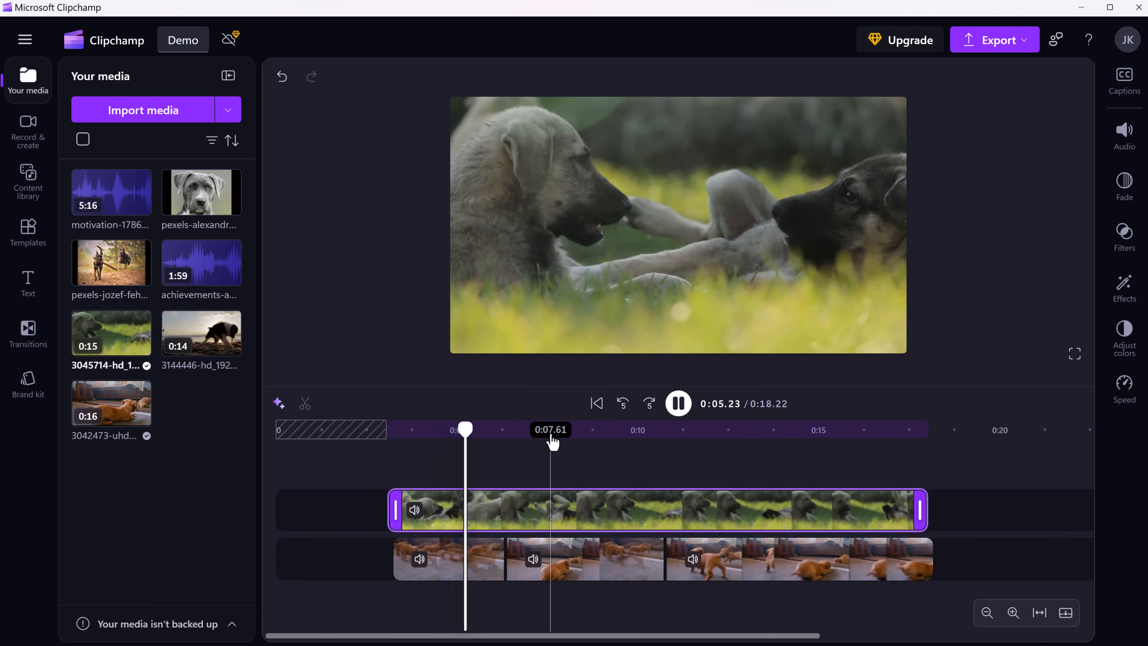
# - Try the beach dog video 3144446 on a track above the grass dogs from about 0:03, previewing from 0:05.60, and remove it
pyautogui.click(655, 280)
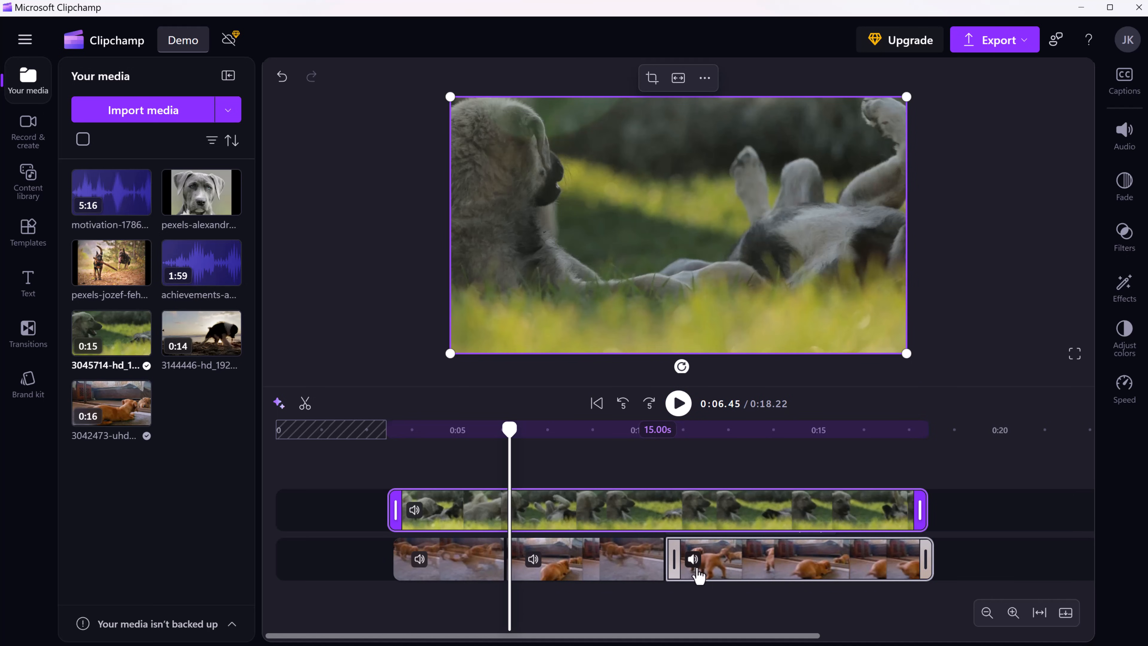
pyautogui.moveTo(201, 335)
pyautogui.mouseDown()
pyautogui.moveTo(431, 474)
pyautogui.moveTo(421, 473)
pyautogui.mouseUp()
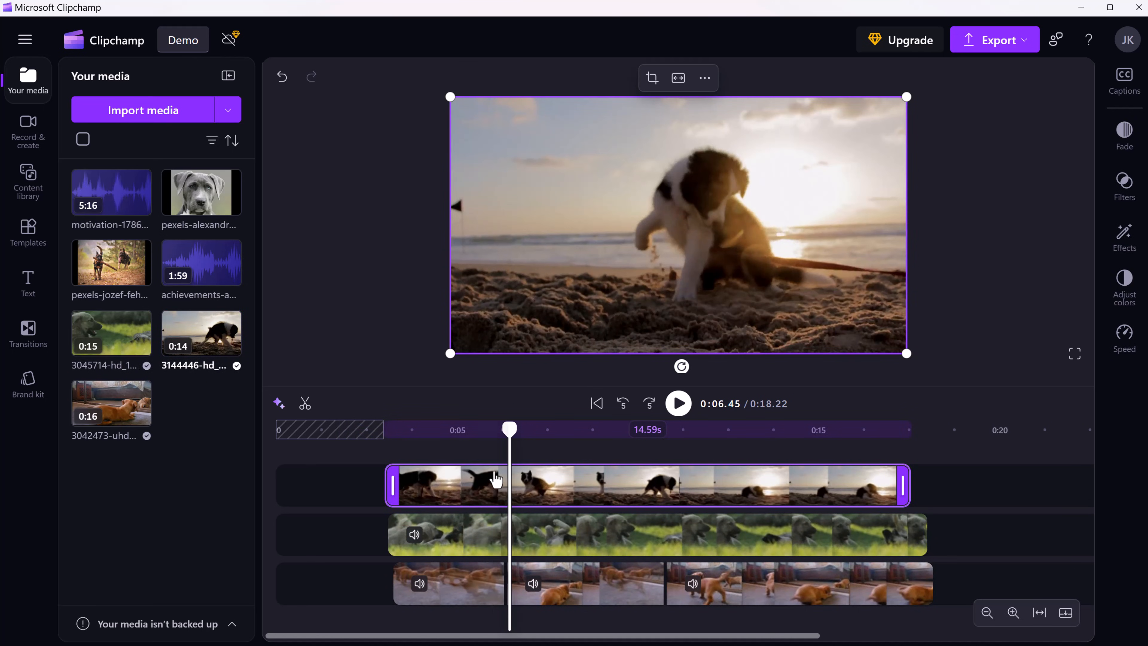
pyautogui.click(480, 432)
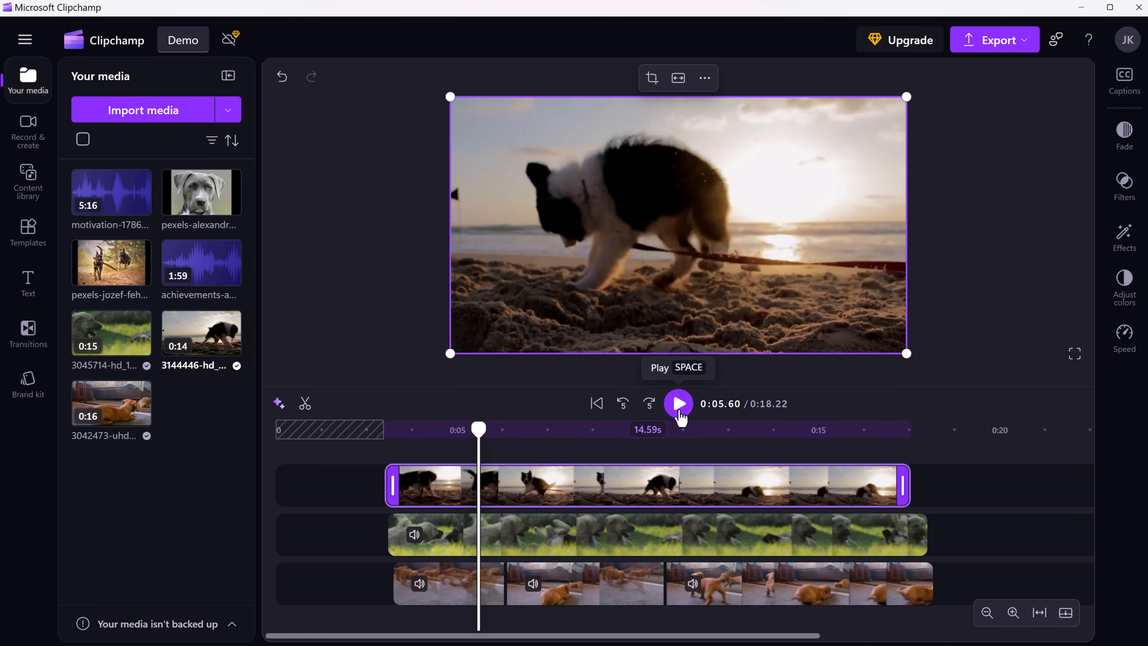
pyautogui.click(680, 413)
pyautogui.click(680, 413)
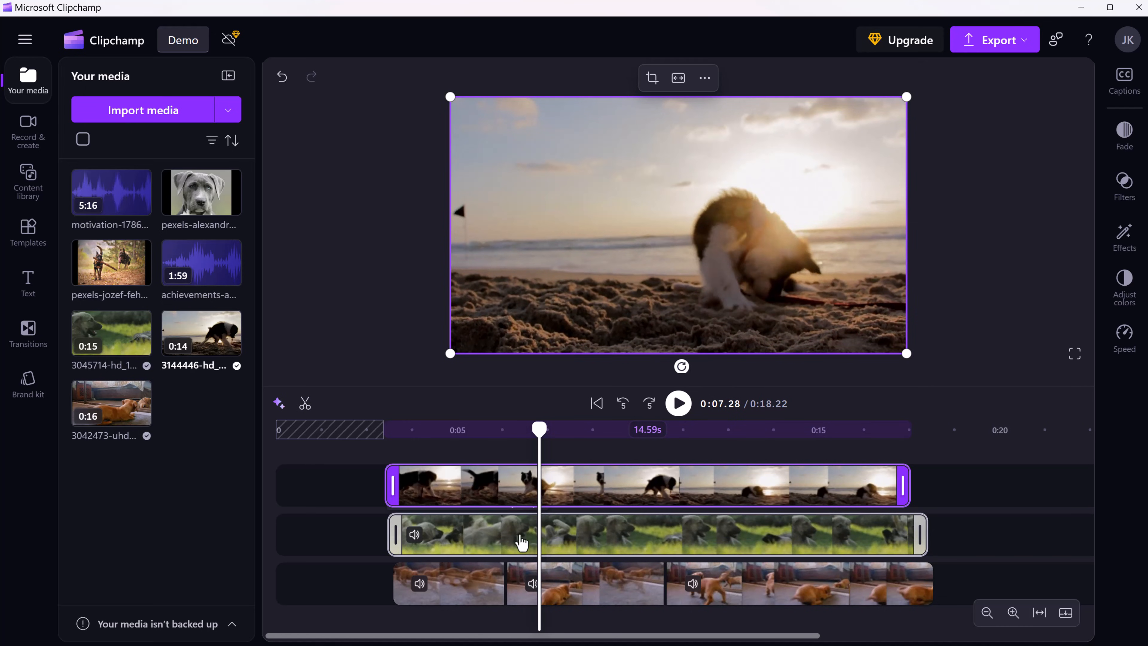
pyautogui.click(679, 403)
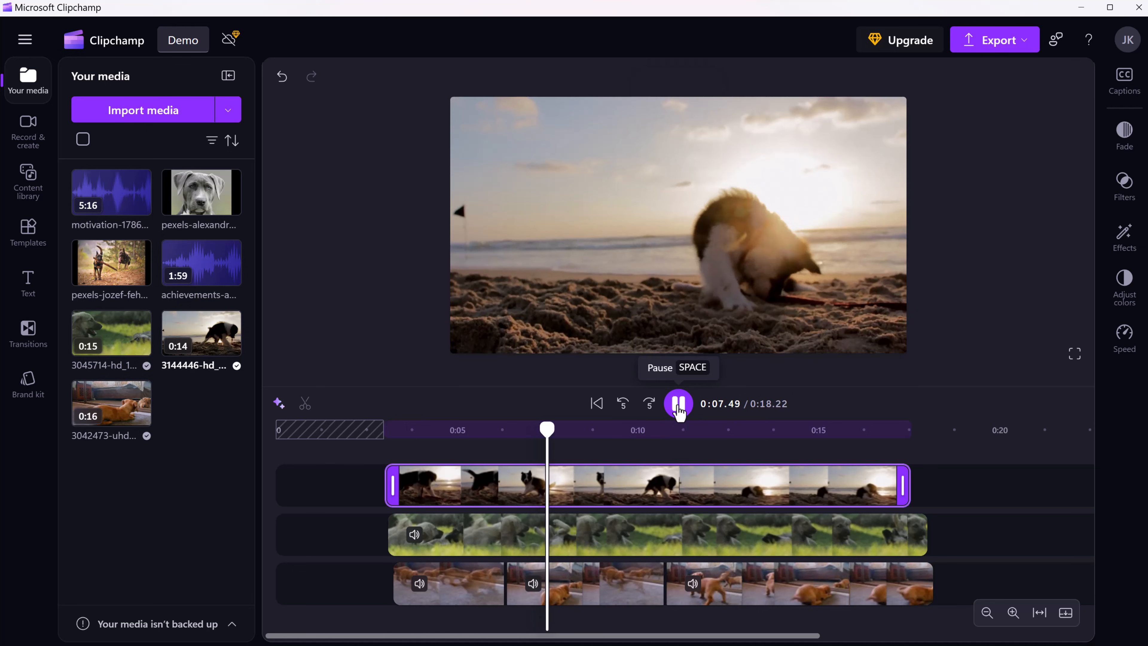
pyautogui.click(678, 404)
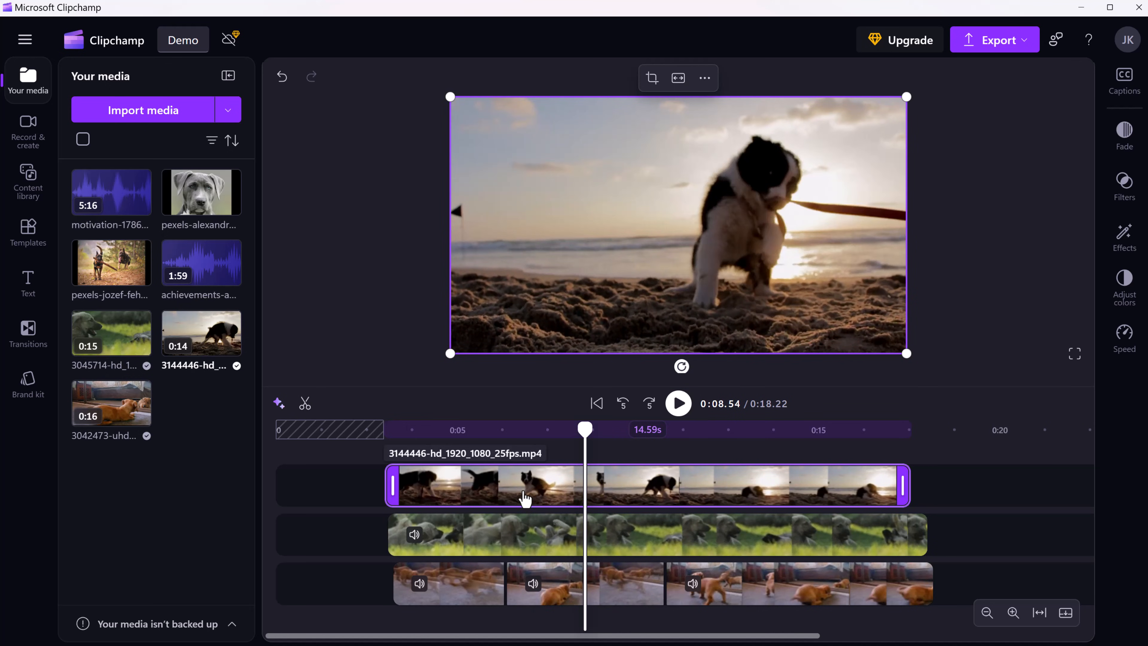
pyautogui.press('Delete')
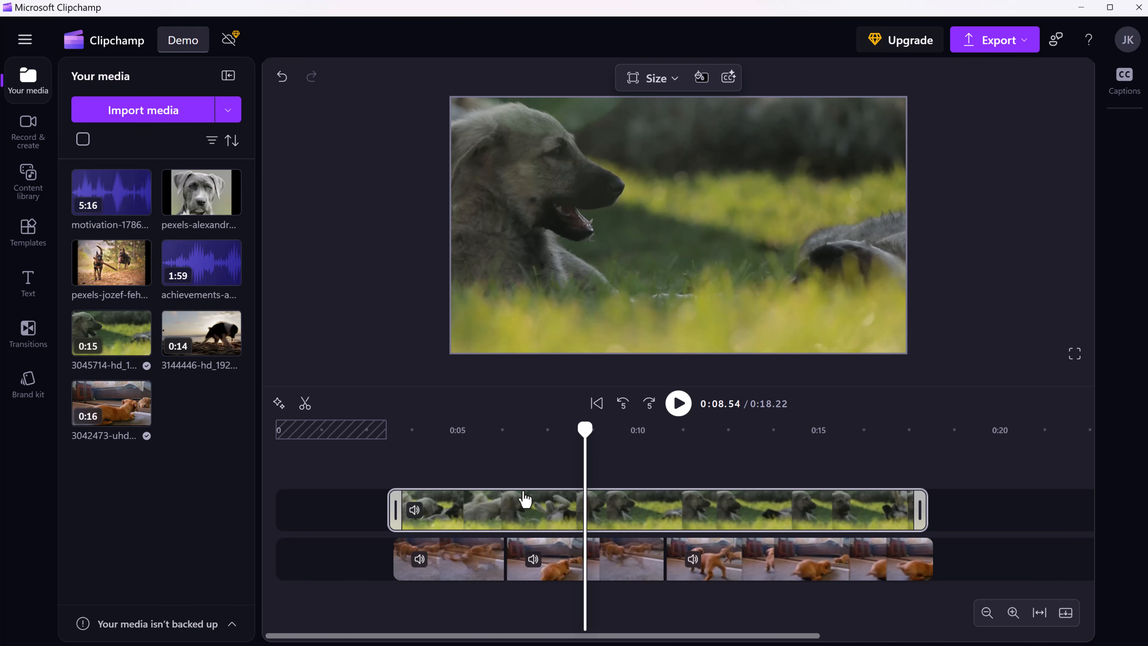
# - Shrink the grass dogs video to about half the frame's width in the frame's lower-left corner, previewing playback from 0:08.54
pyautogui.click(519, 524)
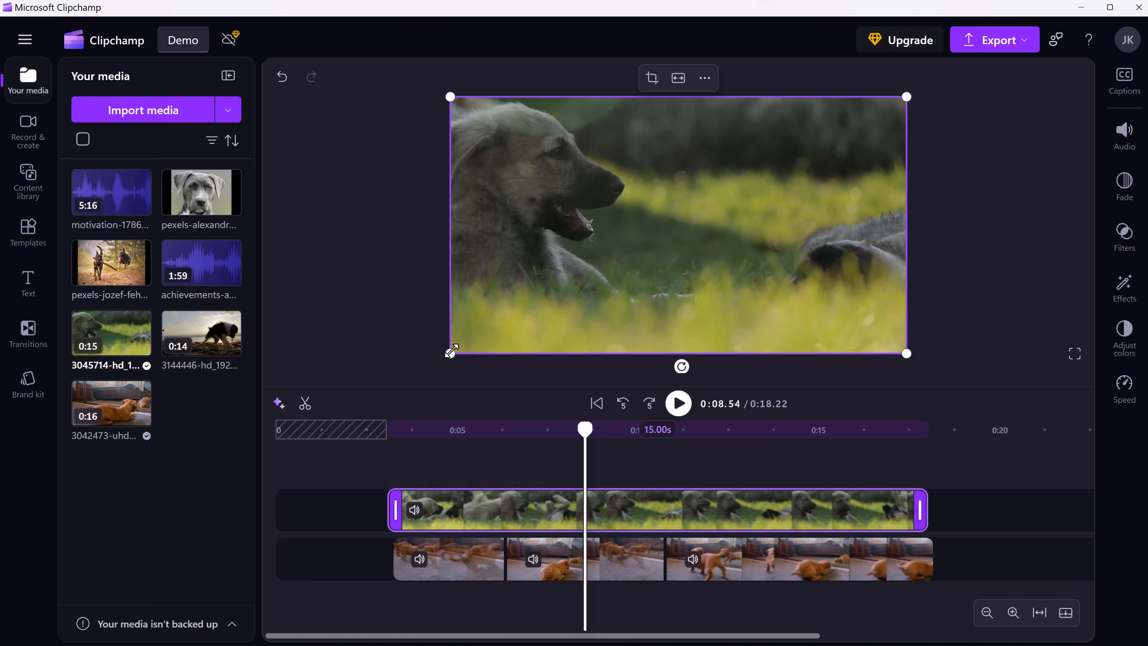
pyautogui.moveTo(450, 352); pyautogui.dragTo(681, 228)
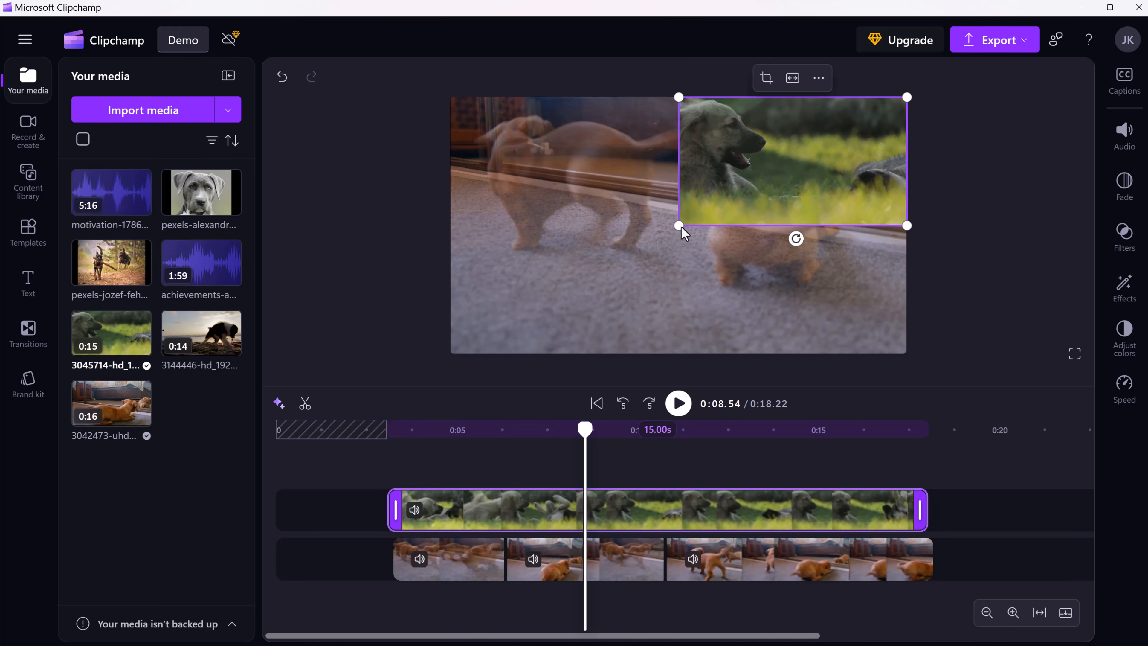
pyautogui.moveTo(754, 195); pyautogui.dragTo(549, 304)
pyautogui.click(678, 403)
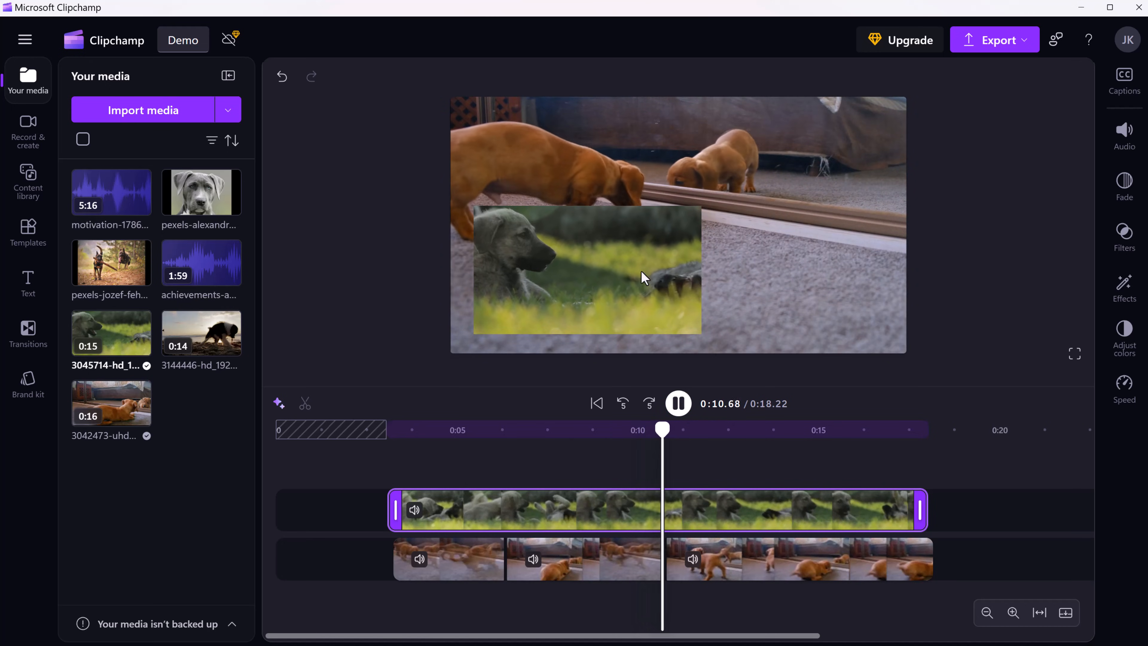
pyautogui.click(678, 403)
pyautogui.moveTo(606, 297)
pyautogui.mouseDown()
pyautogui.moveTo(791, 205)
pyautogui.moveTo(588, 309)
pyautogui.moveTo(597, 310)
pyautogui.mouseUp()
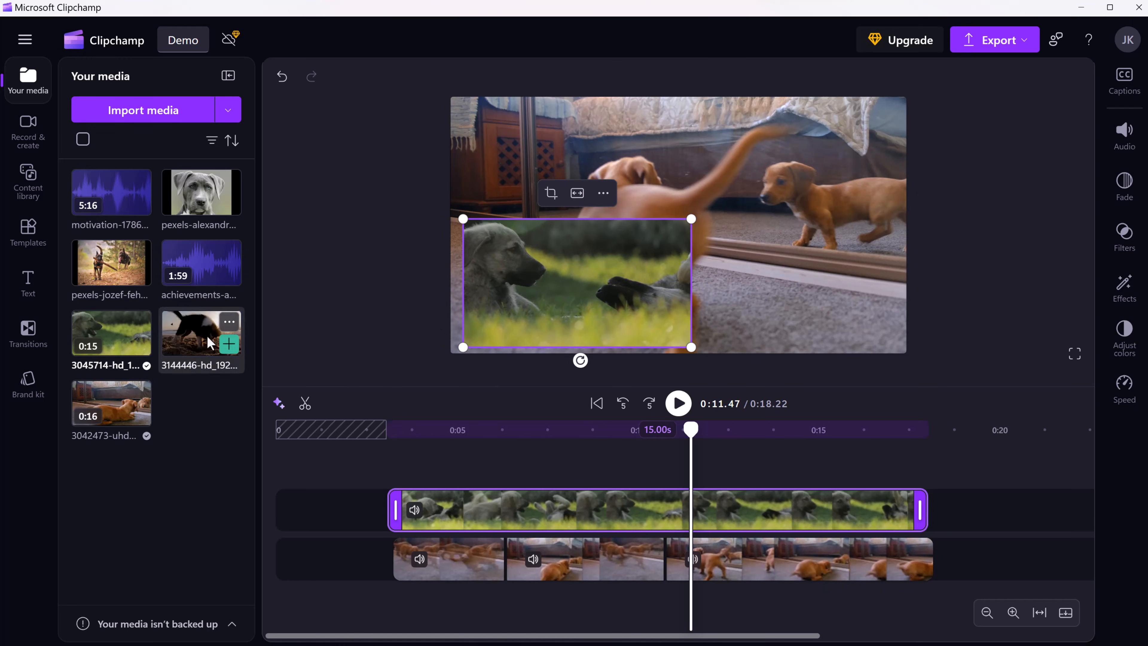
# - Add the beach dog video 3144446 on the top track from about 0:03.3 as a small lower-right inset, and preview from 0:05.42
pyautogui.moveTo(222, 339); pyautogui.dragTo(443, 457)
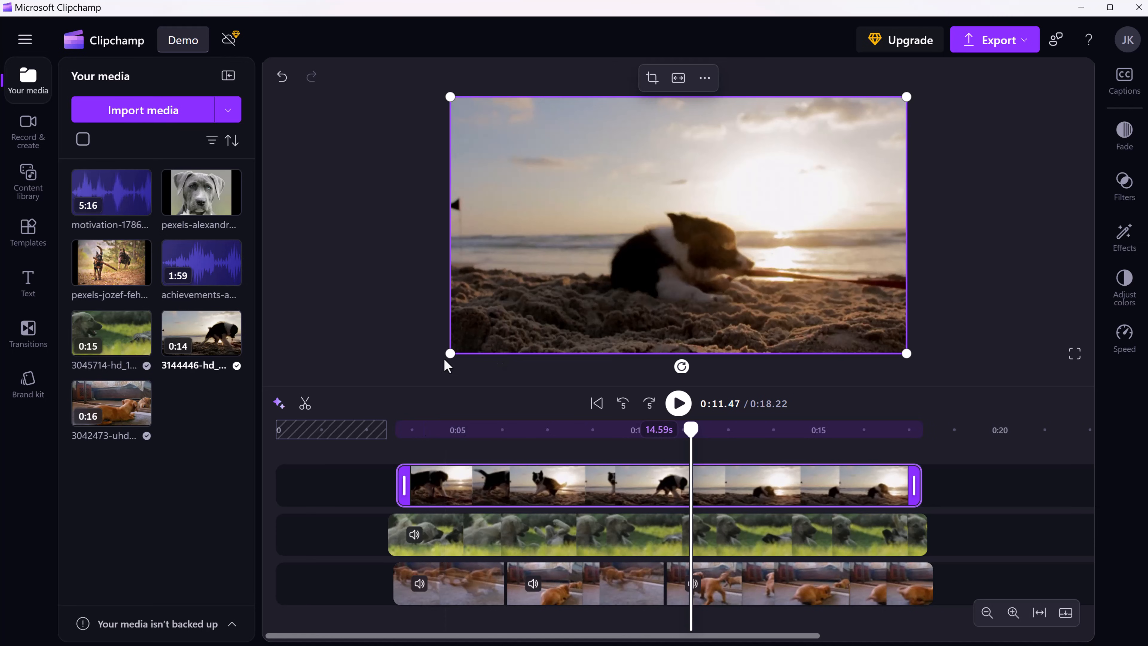
pyautogui.moveTo(450, 353); pyautogui.dragTo(713, 205)
pyautogui.moveTo(762, 165); pyautogui.dragTo(754, 290)
pyautogui.moveTo(691, 428); pyautogui.dragTo(472, 430)
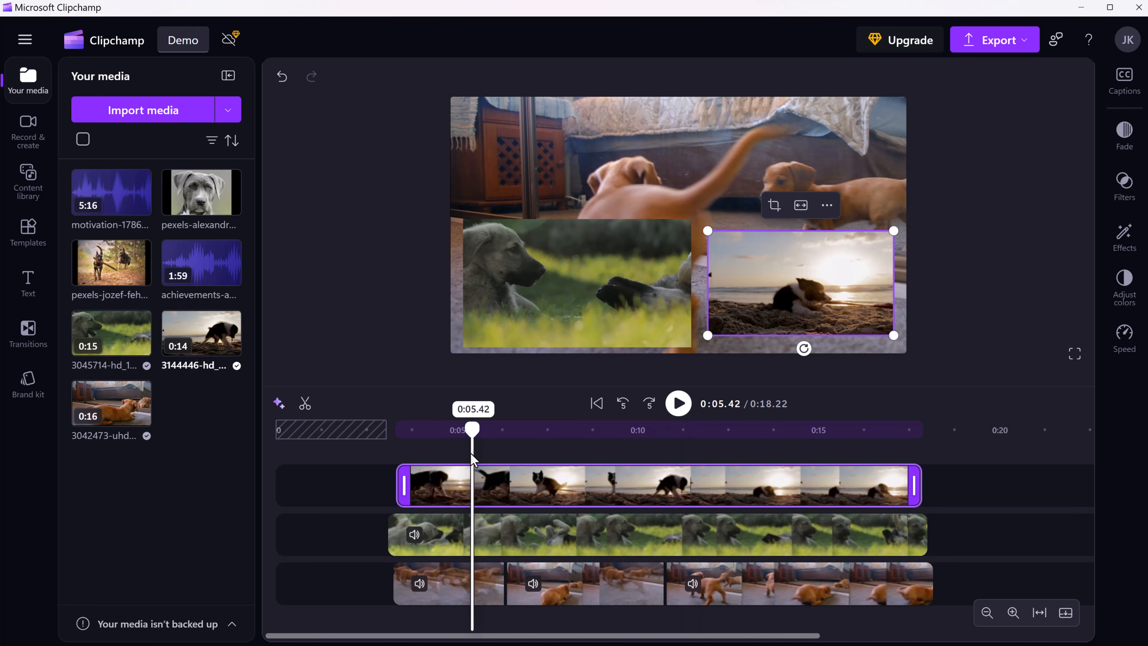
pyautogui.click(679, 403)
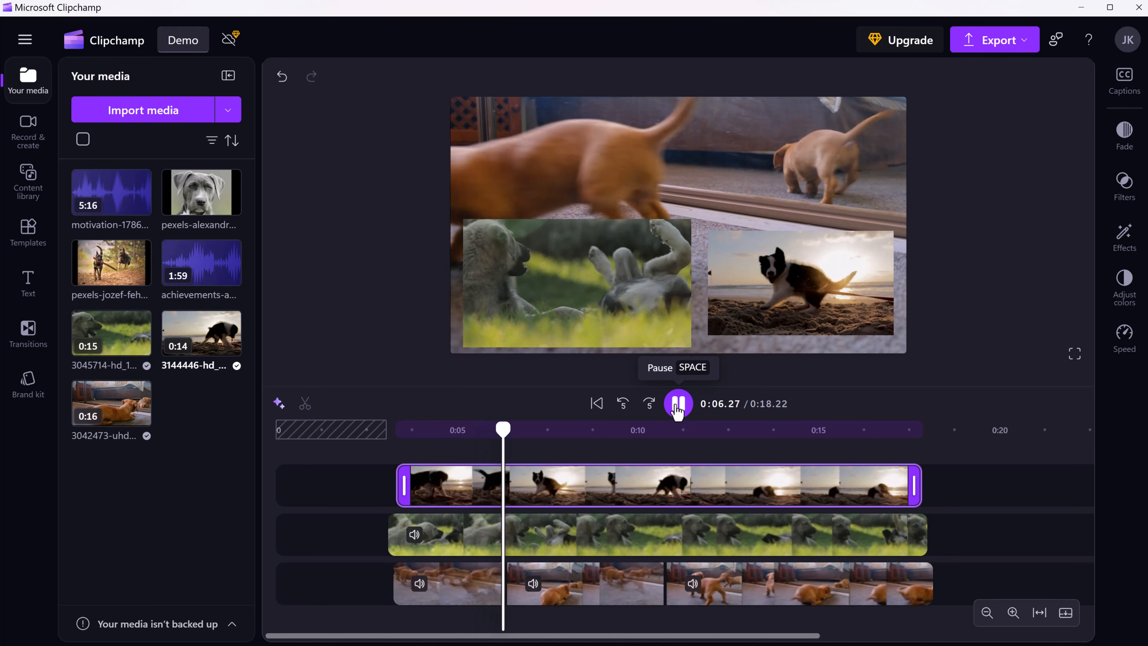
pyautogui.click(677, 404)
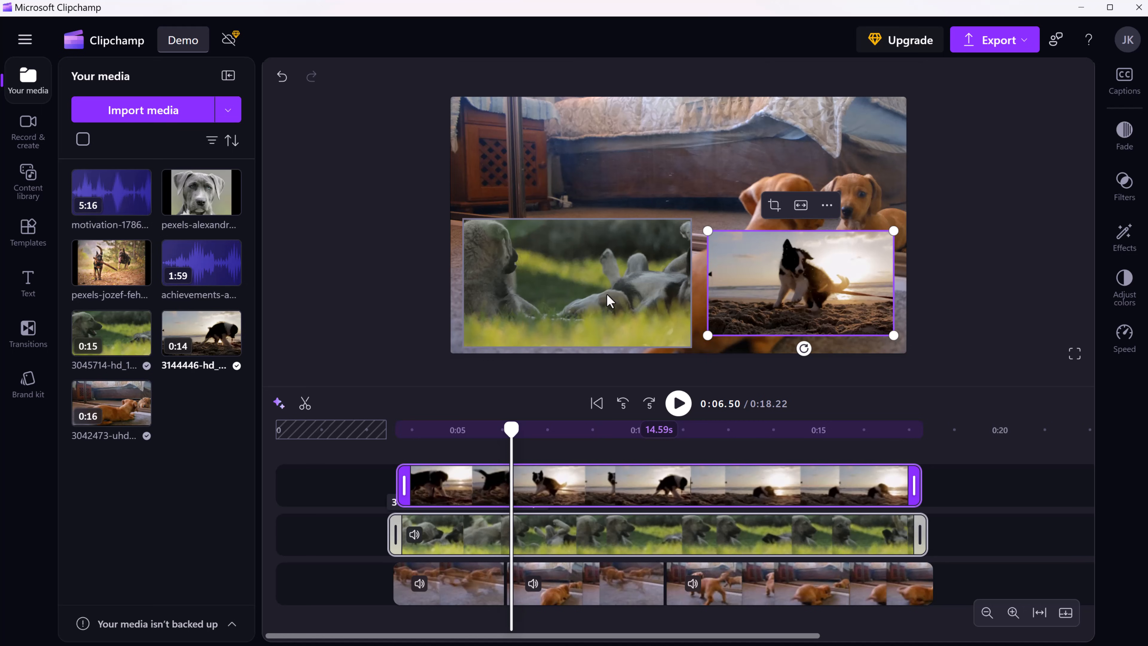
# - Set the grass dogs inset's transparency to slightly over half, and preview the layered clips from 0:04.39
pyautogui.click(590, 291)
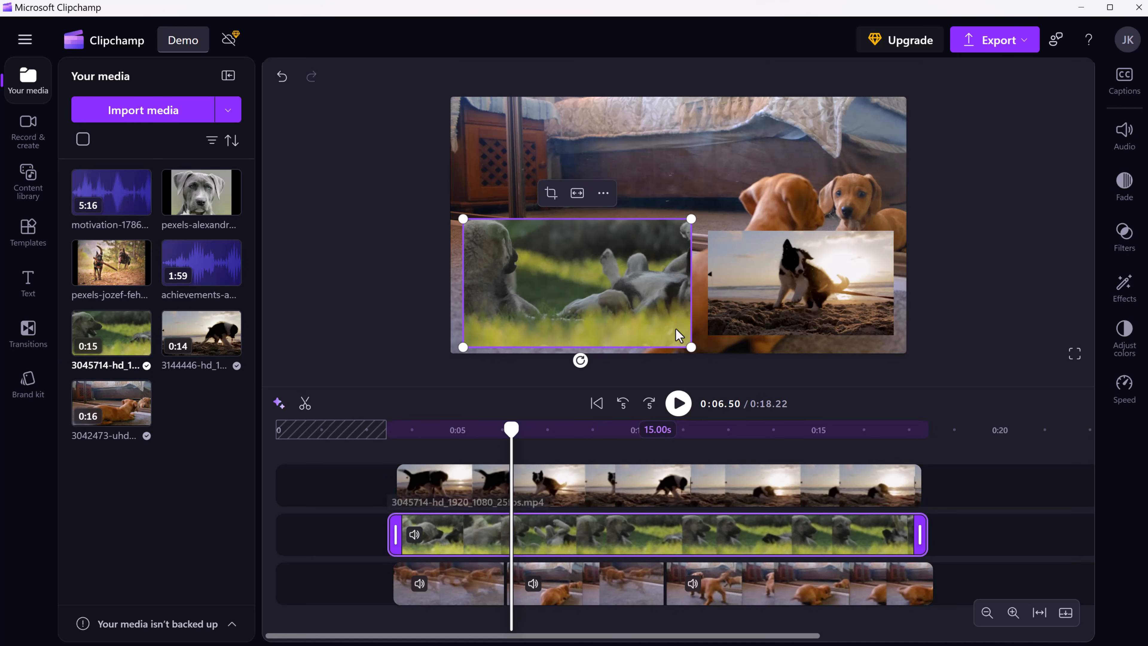
pyautogui.click(1103, 348)
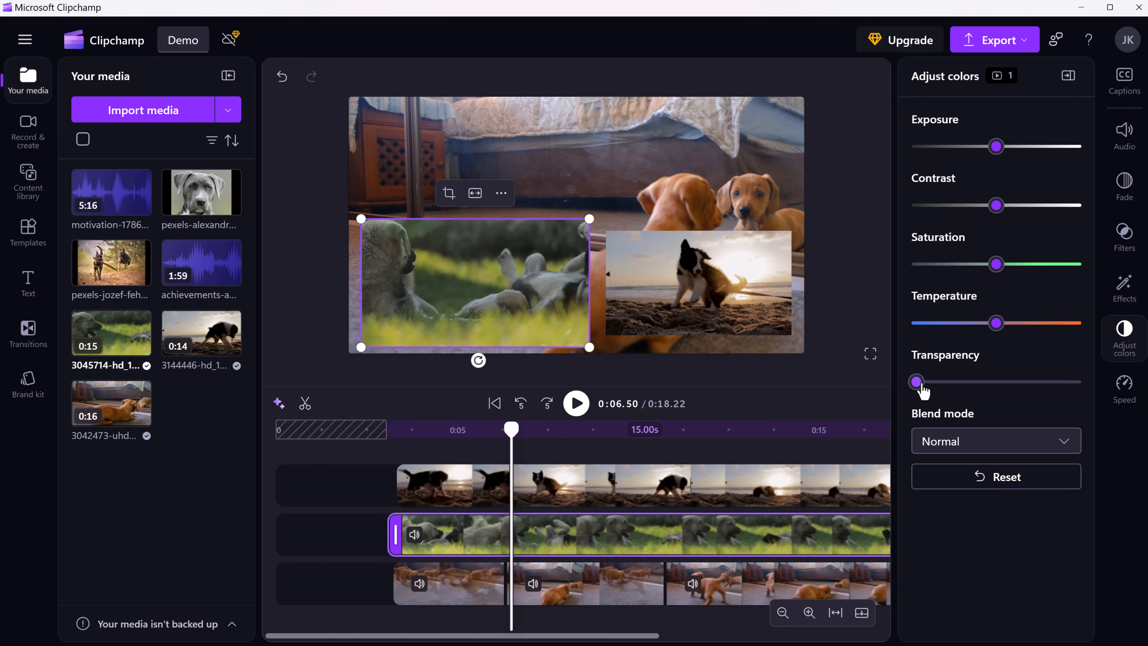
pyautogui.moveTo(919, 385); pyautogui.dragTo(986, 389)
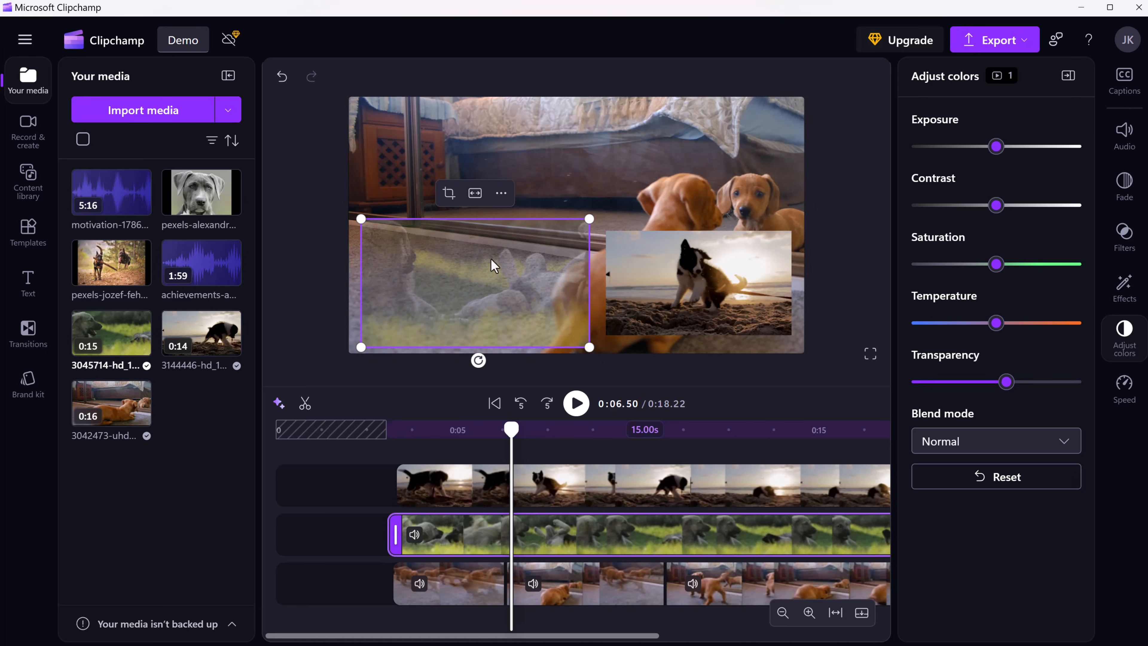
pyautogui.moveTo(511, 430); pyautogui.dragTo(435, 429)
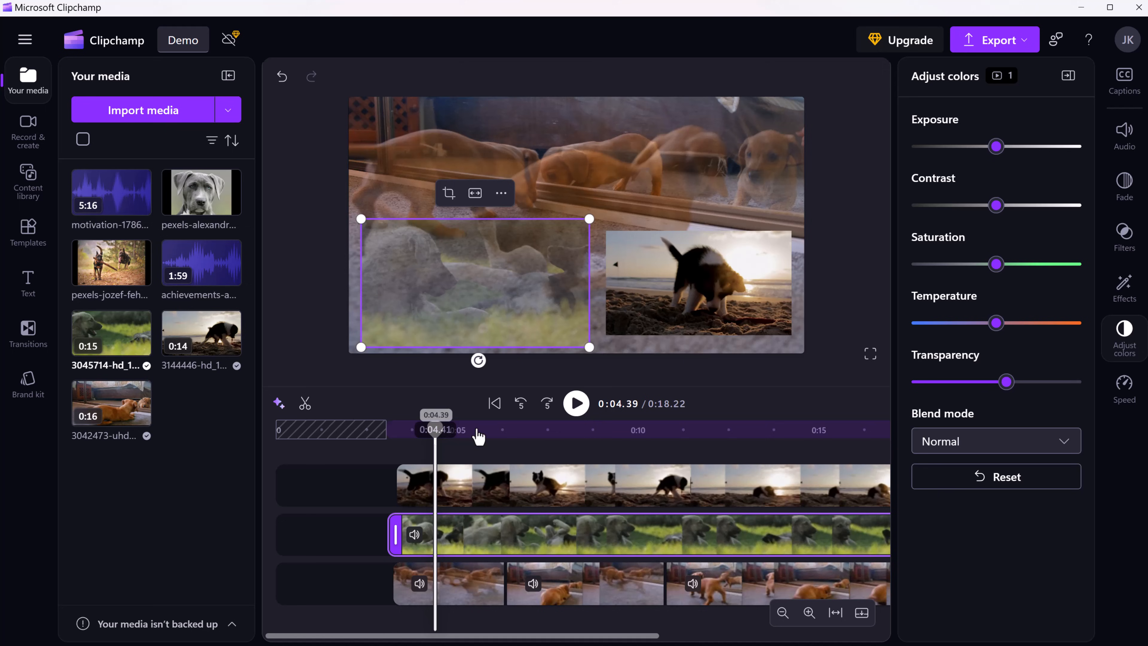
pyautogui.click(579, 412)
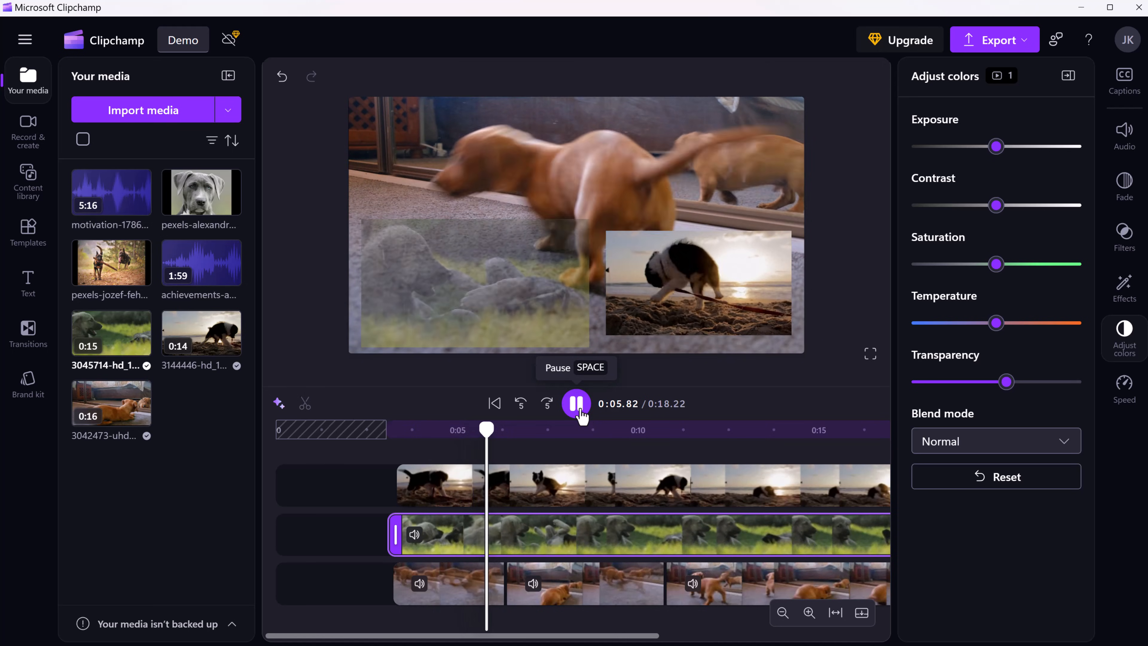
pyautogui.click(580, 411)
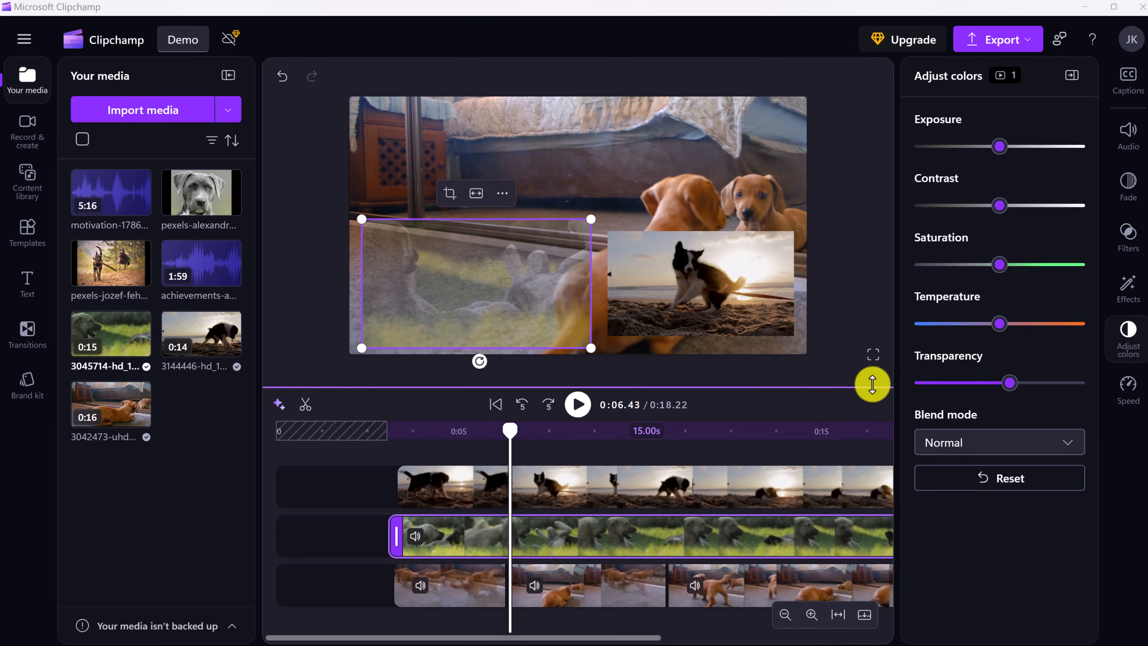
pyautogui.click(1124, 341)
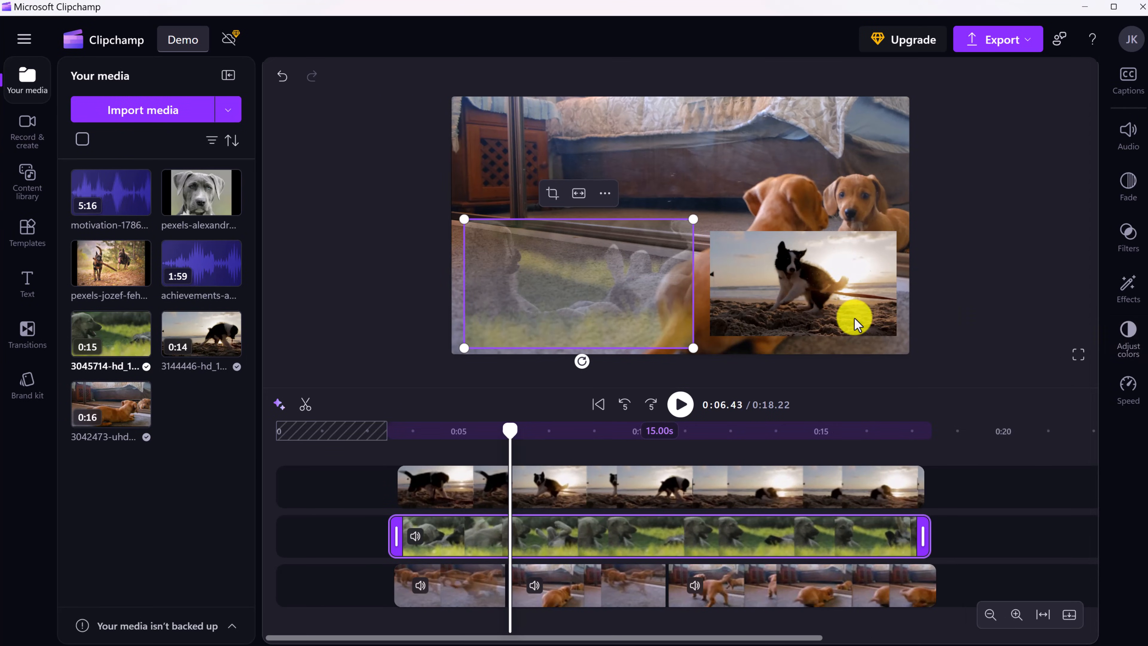
# - Crop the beach dog inset closely around the dog from its left, right and lower edges, and play the result from 0:06.43
pyautogui.click(792, 300)
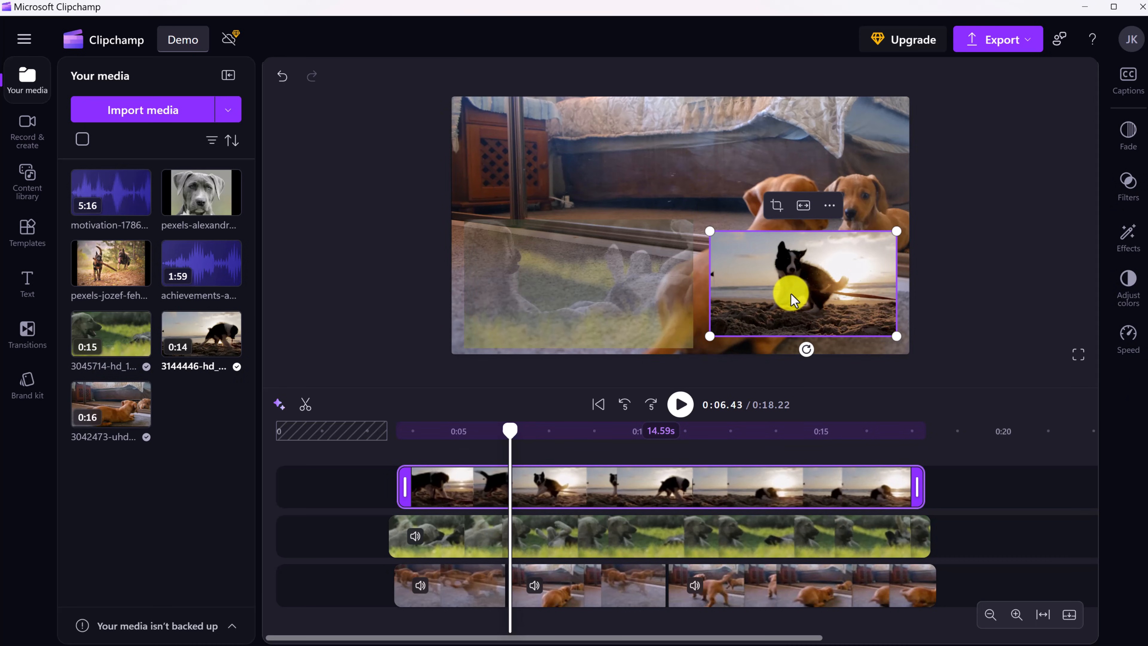
pyautogui.click(776, 209)
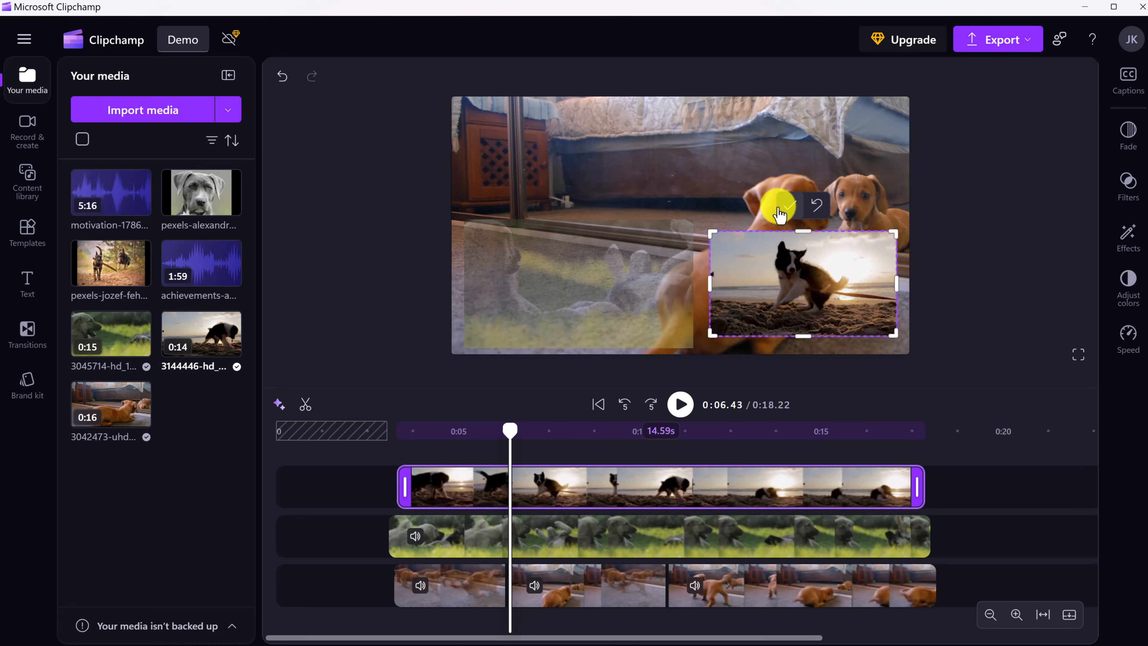
pyautogui.moveTo(712, 281); pyautogui.dragTo(753, 287)
pyautogui.moveTo(896, 285); pyautogui.dragTo(862, 287)
pyautogui.moveTo(813, 334); pyautogui.dragTo(813, 318)
pyautogui.click(794, 206)
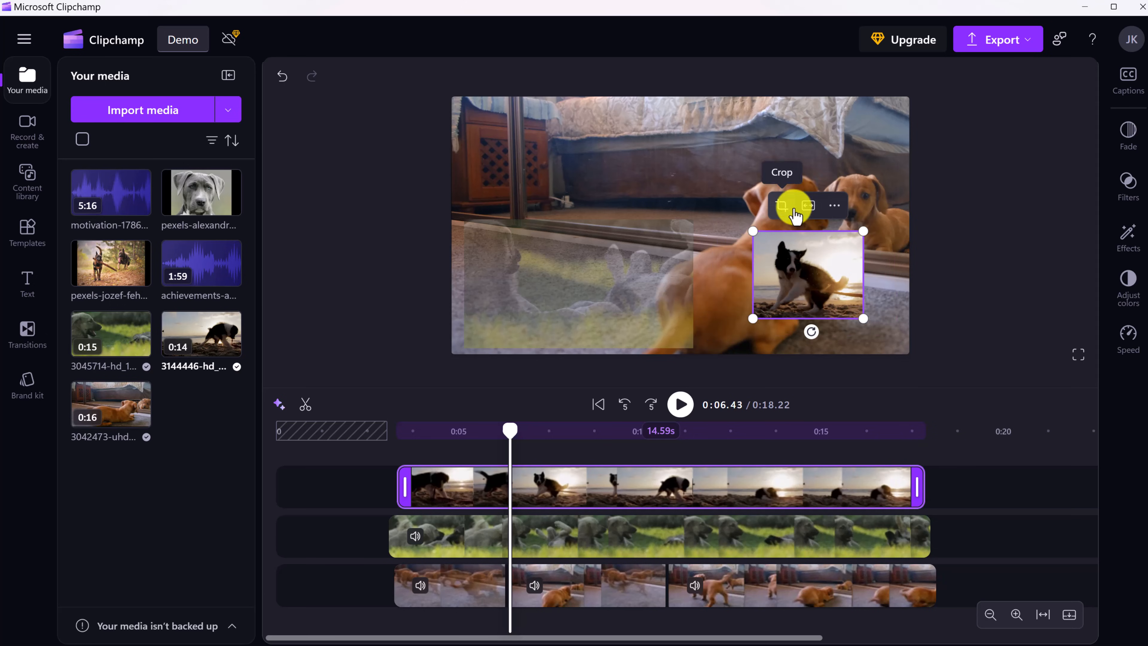
pyautogui.click(713, 285)
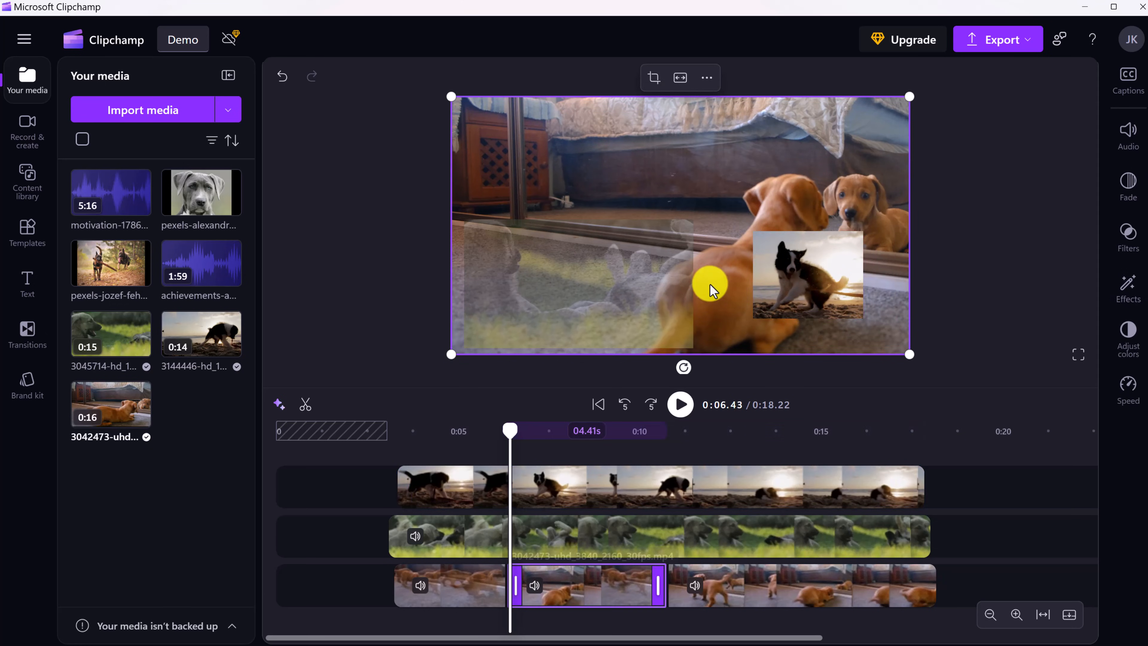
pyautogui.click(680, 405)
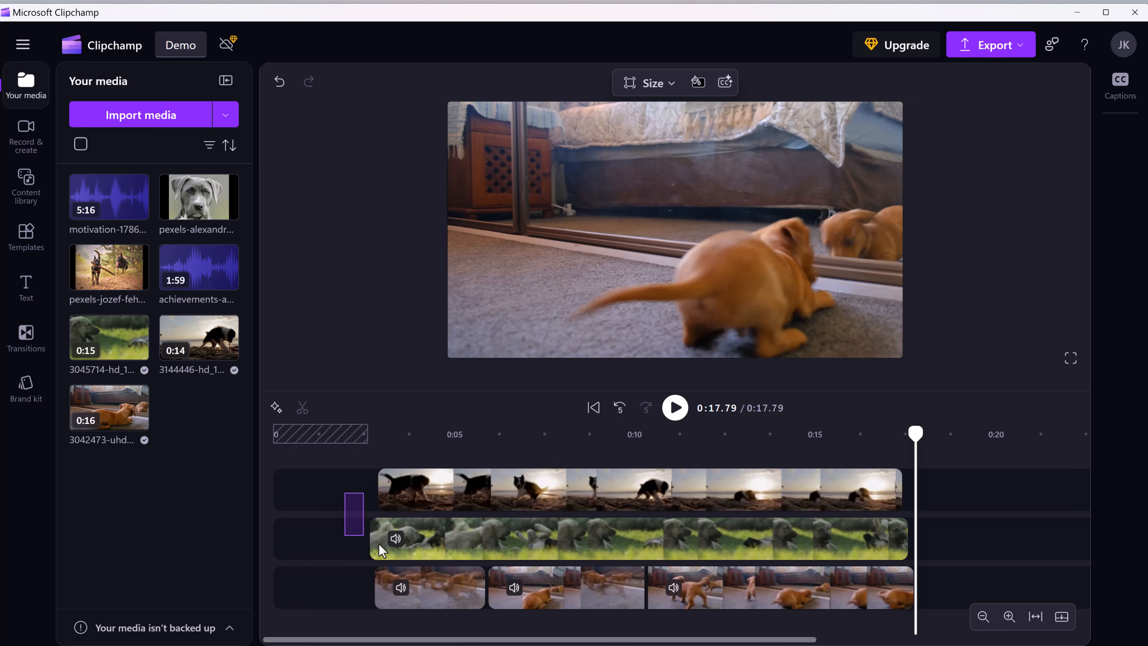
# - Delete all the clips on the three timeline tracks together
pyautogui.moveTo(378, 544); pyautogui.dragTo(847, 603)
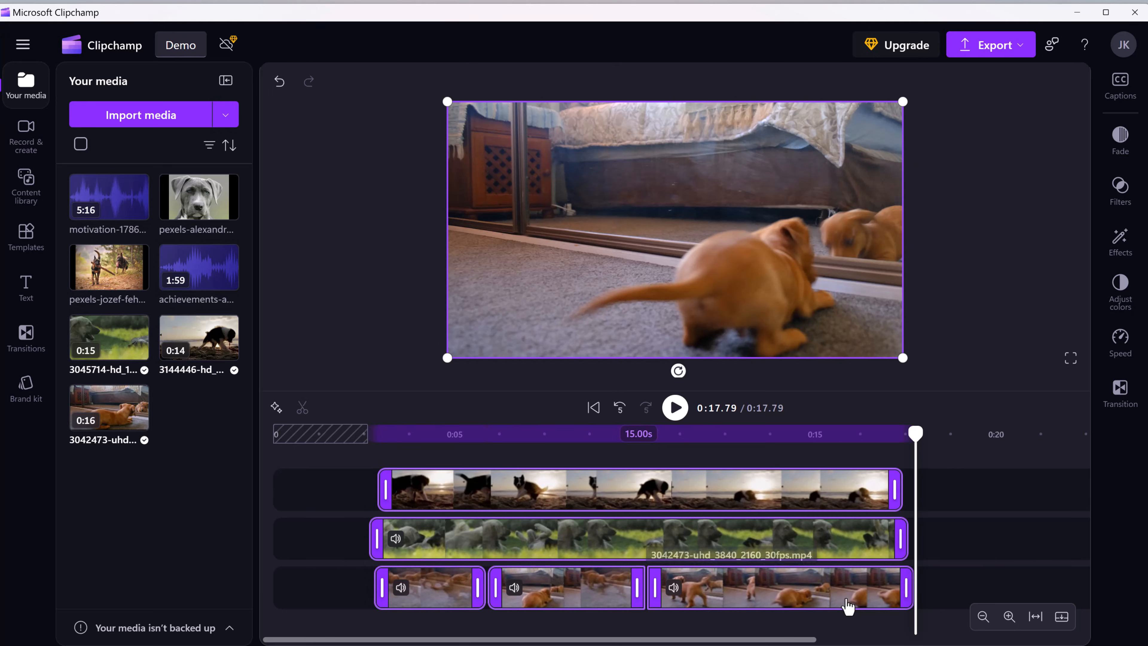
pyautogui.press('Delete')
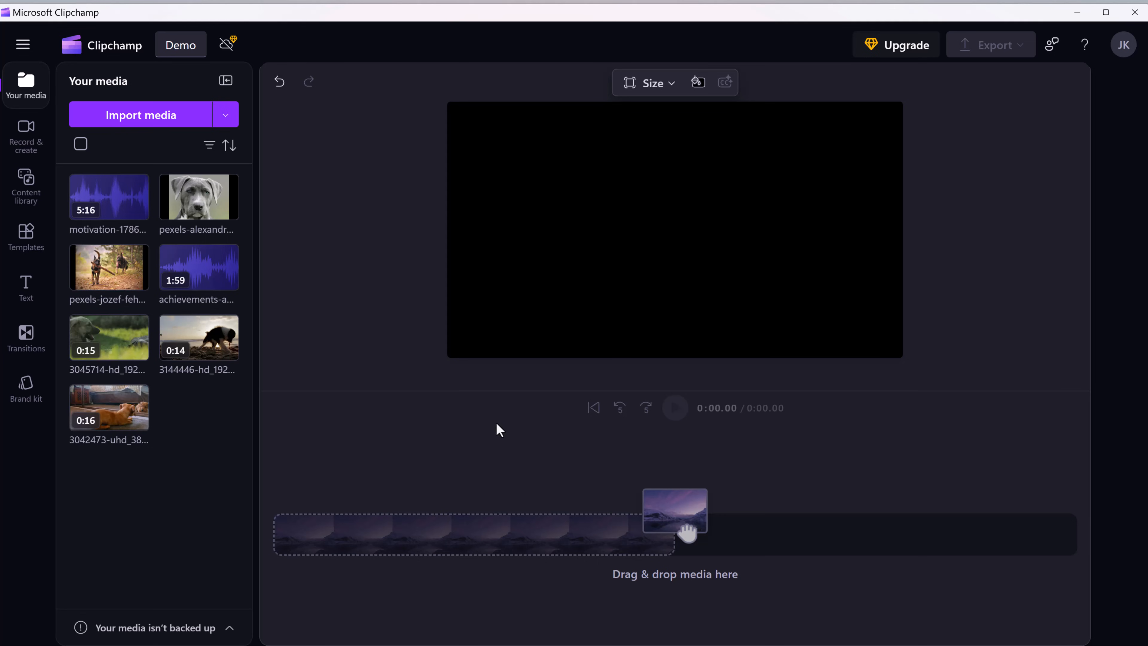
# - Search the content library for "dog", browse the results, and preview the Dog sound effect
pyautogui.click(37, 199)
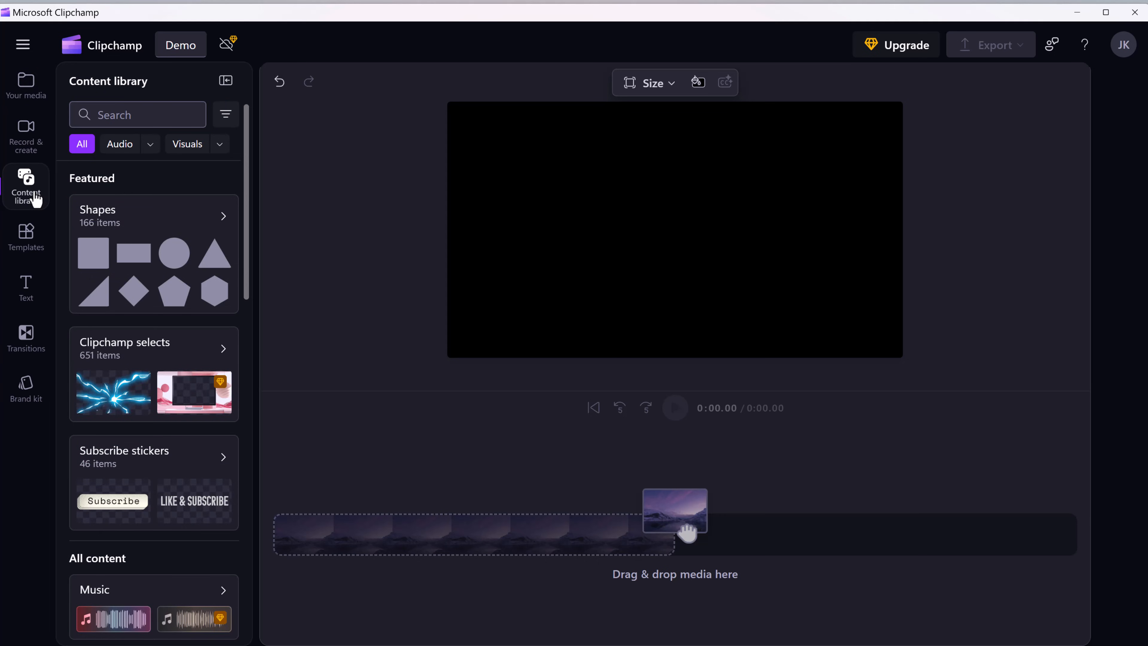
pyautogui.click(140, 122)
pyautogui.write('dog')
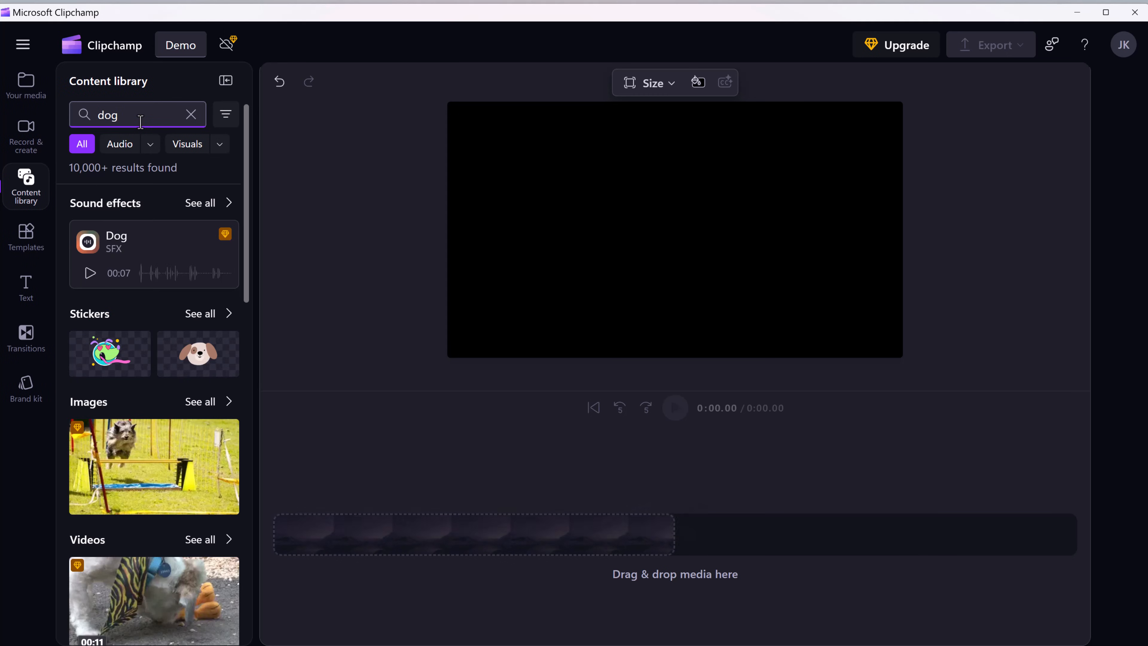
pyautogui.scroll(-3, 193, 355)
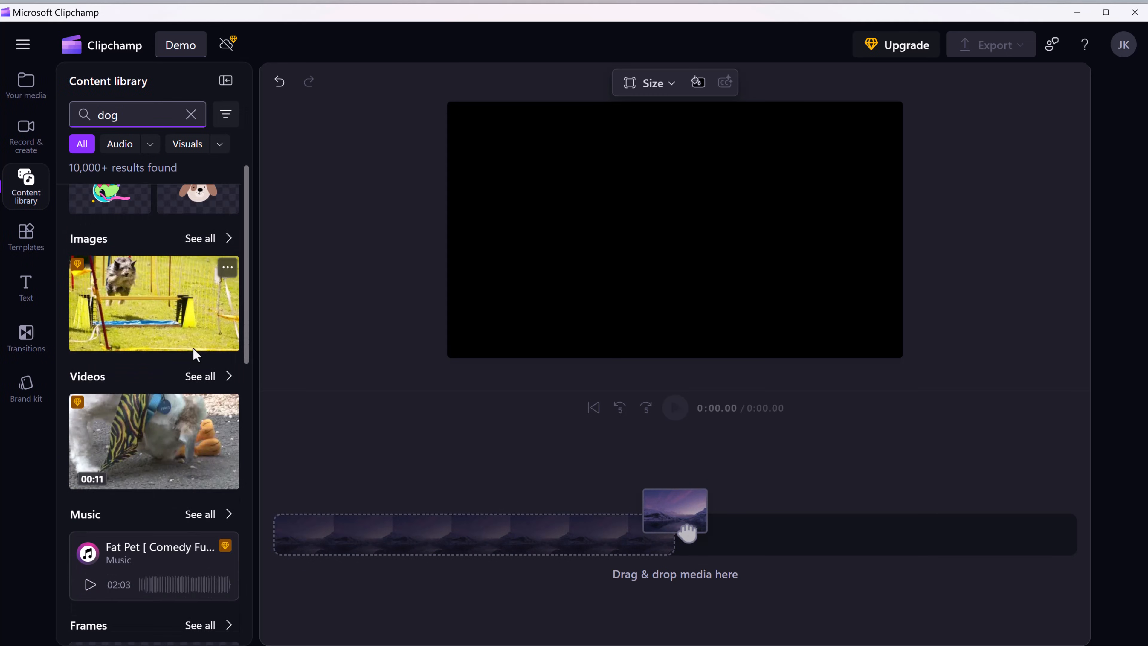
pyautogui.scroll(3, 88, 284)
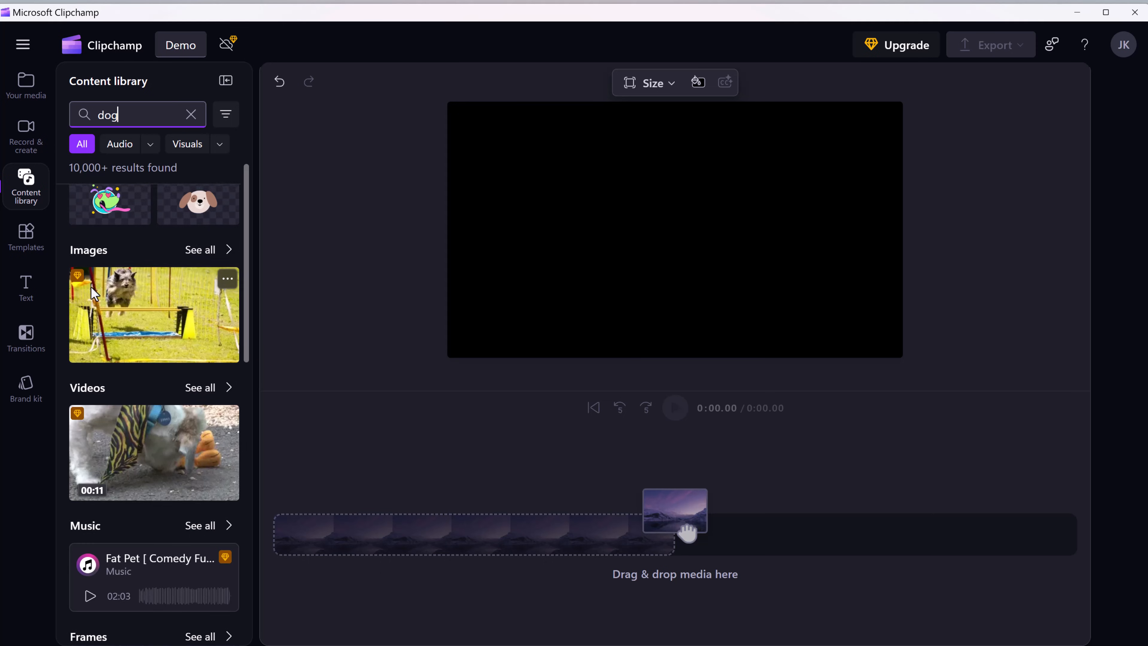
pyautogui.click(96, 278)
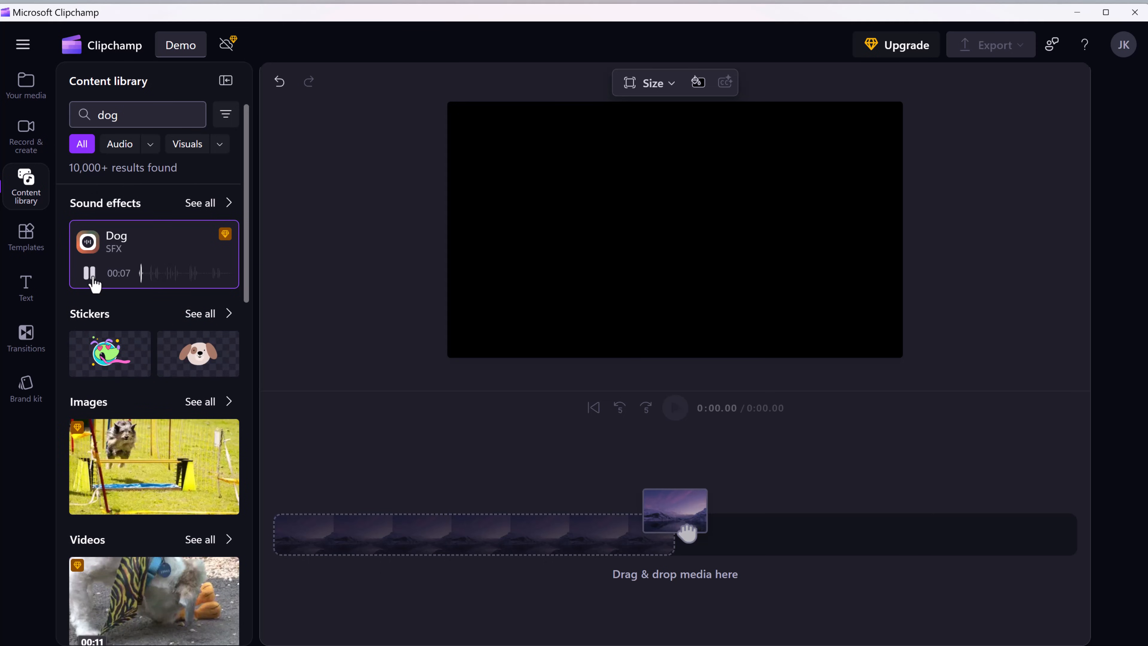
pyautogui.scroll(-4, 156, 333)
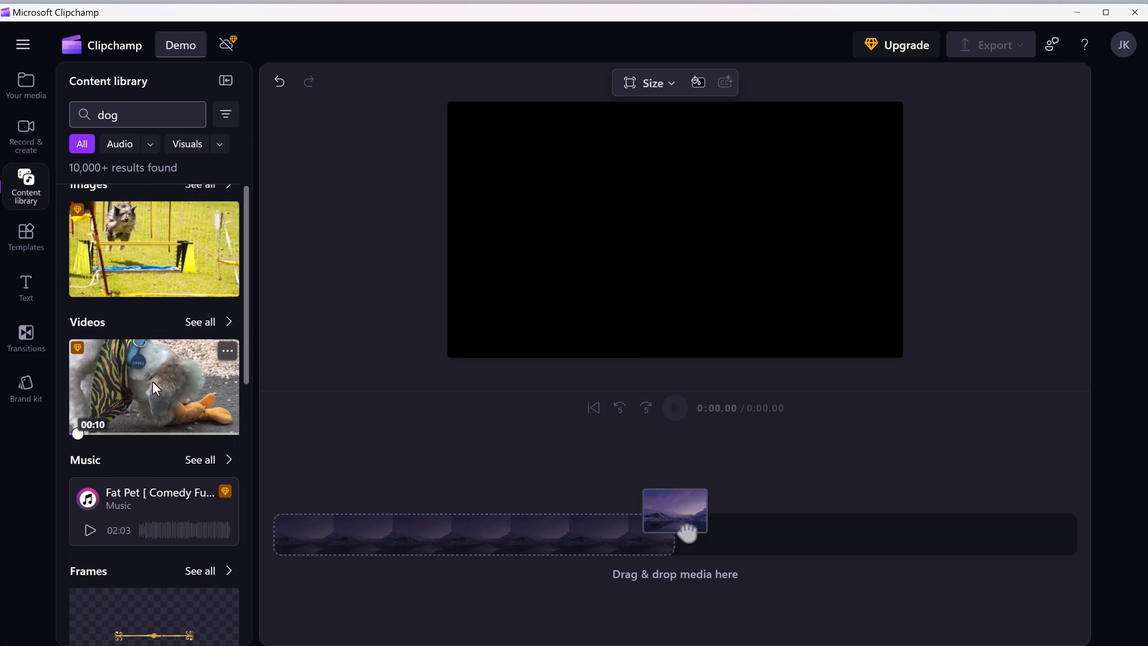
# - Narrow the dog results to videos, add the free 22-second elephant, dog and pony clip to the timeline, and preview it
pyautogui.click(192, 324)
pyautogui.scroll(-1, 187, 342)
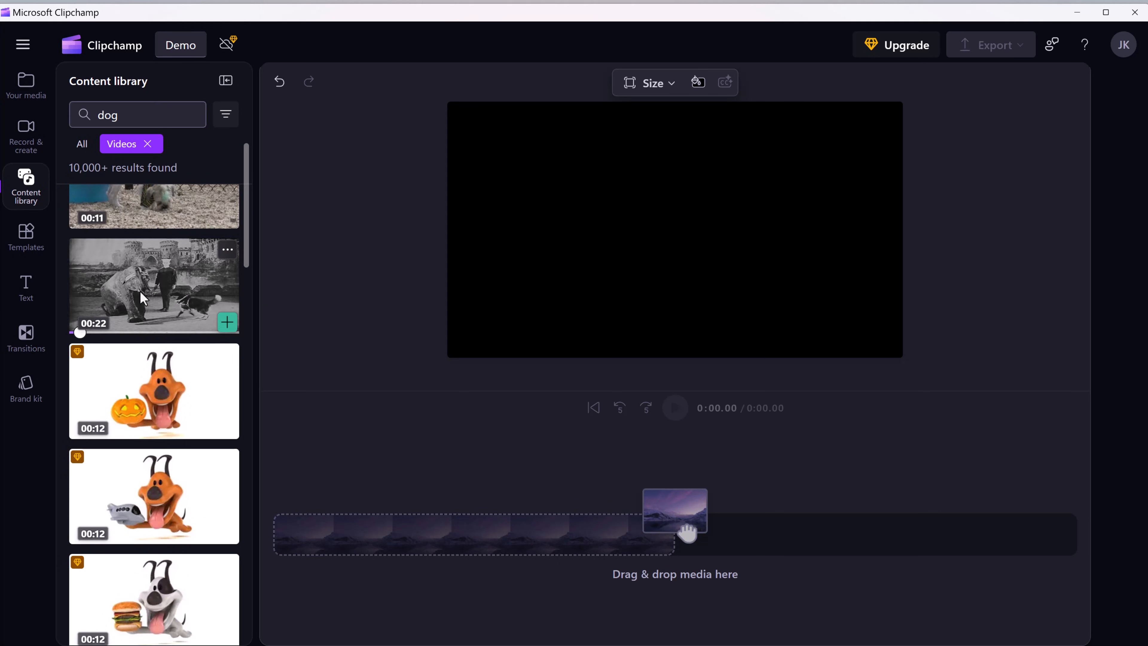
pyautogui.moveTo(125, 294); pyautogui.dragTo(300, 531)
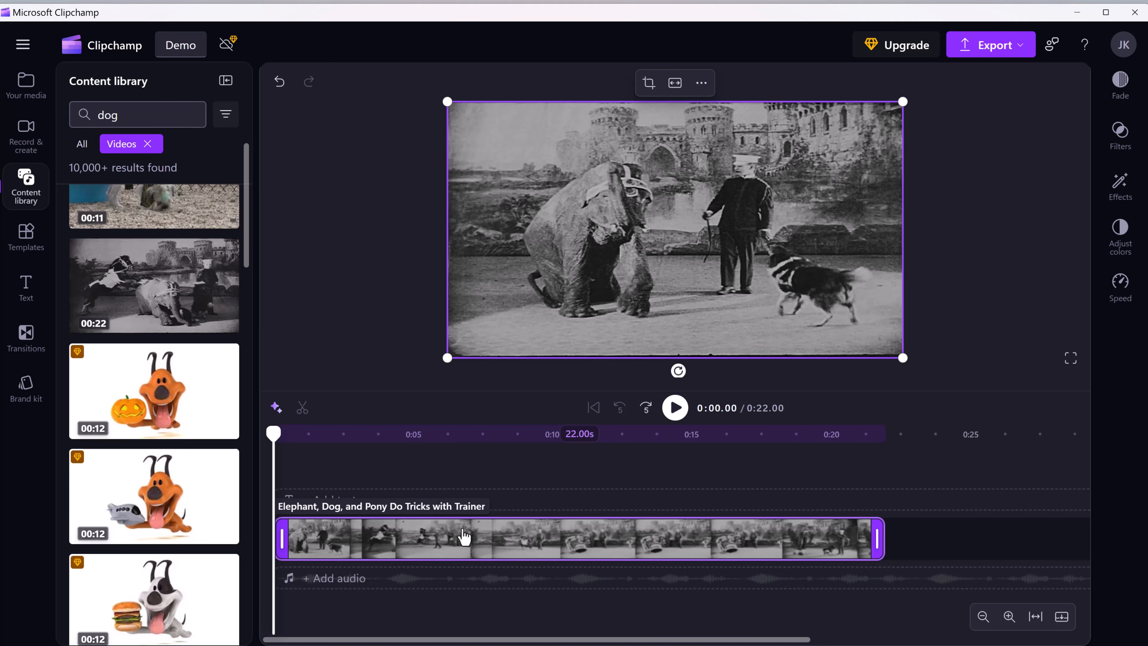
pyautogui.click(675, 420)
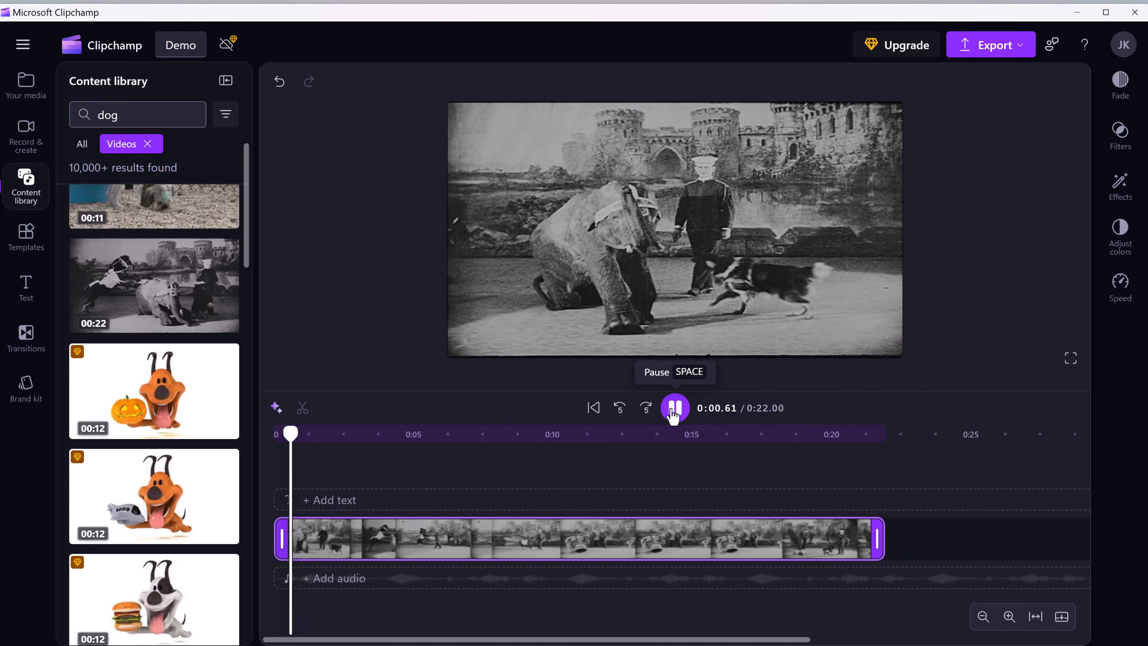
pyautogui.click(674, 421)
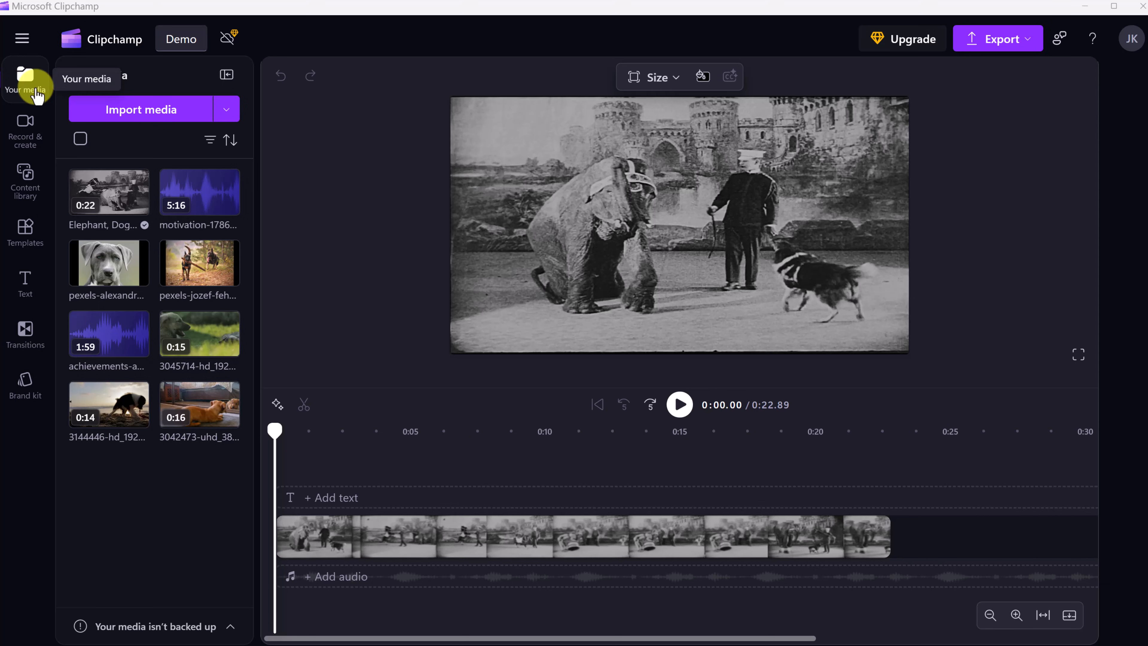
# - Delete the elephant, dog and pony clip from the timeline
pyautogui.click(370, 539)
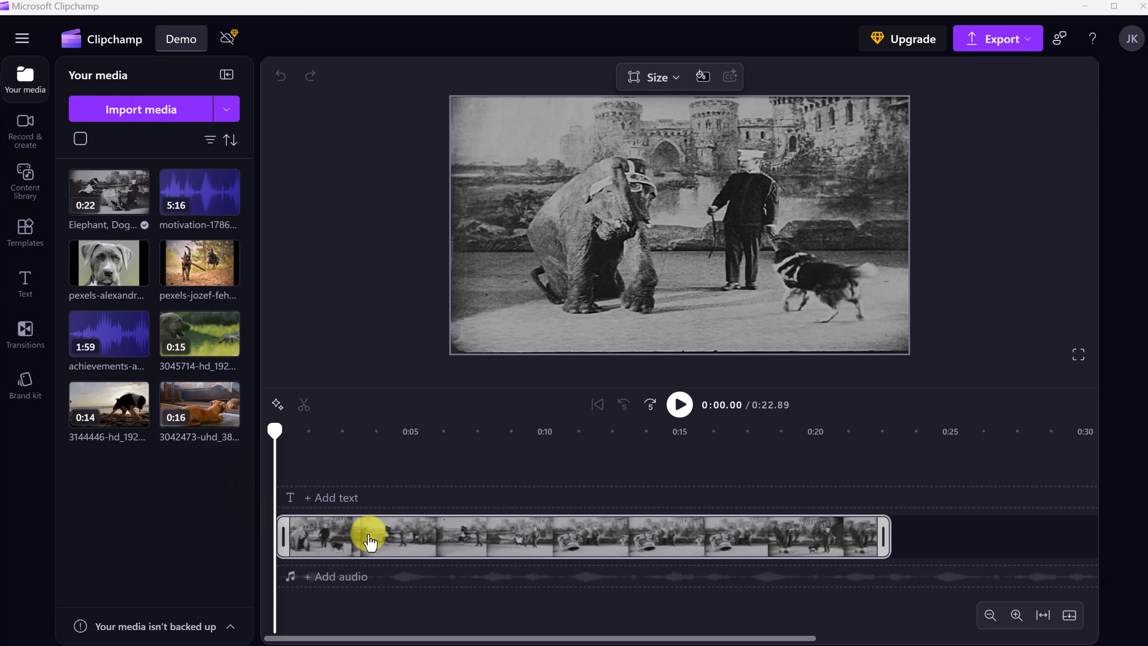
pyautogui.moveTo(114, 197)
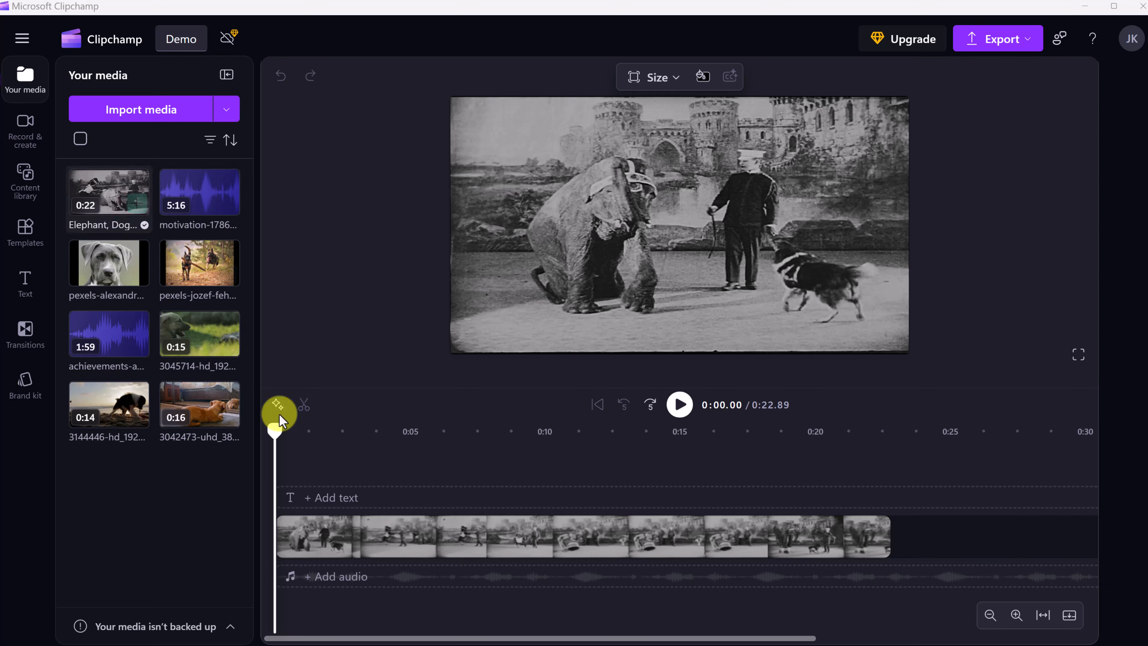
pyautogui.click(451, 537)
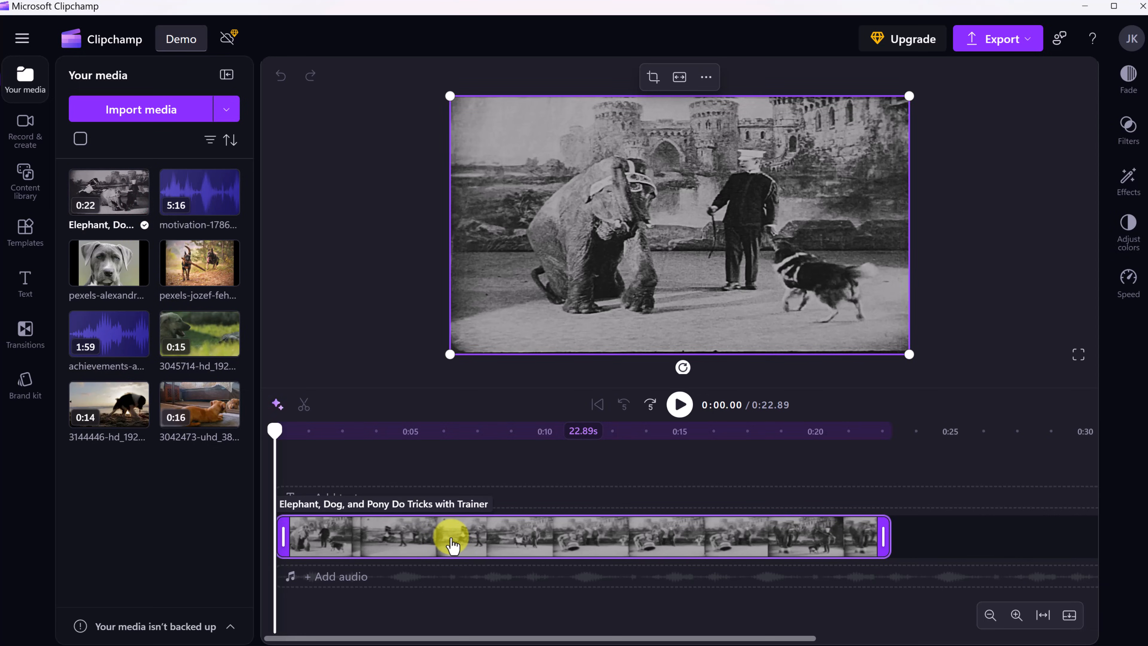
pyautogui.press('Delete')
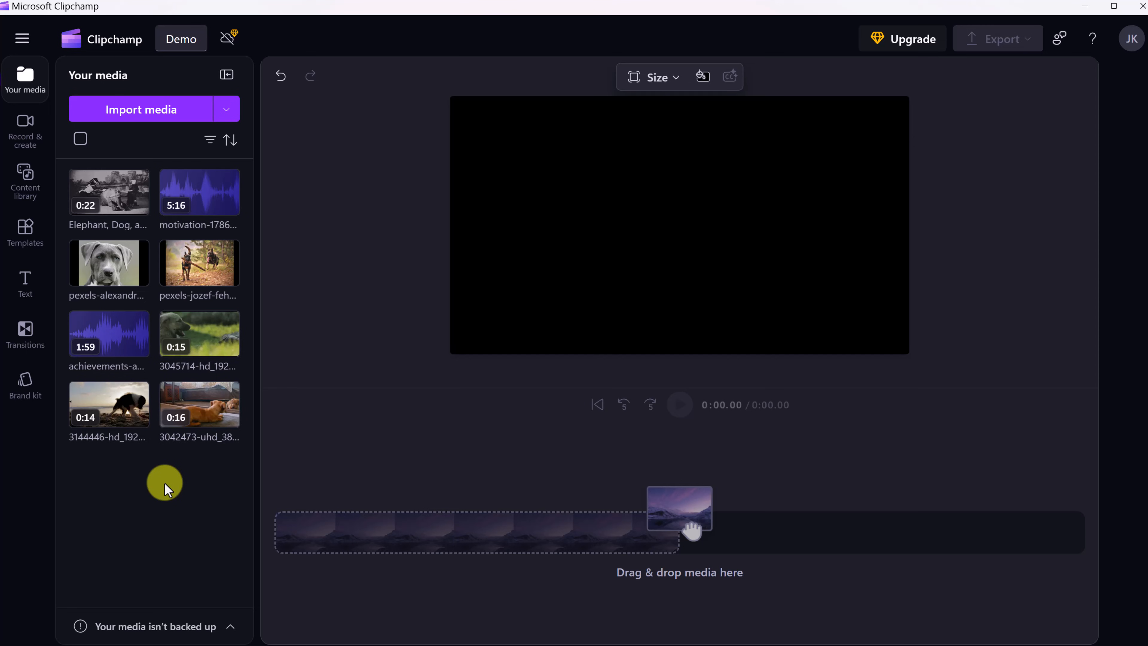
# - Add the 3045714-hd grass dogs video to the start of the timeline and play its opening seconds
pyautogui.moveTo(200, 342); pyautogui.dragTo(315, 545)
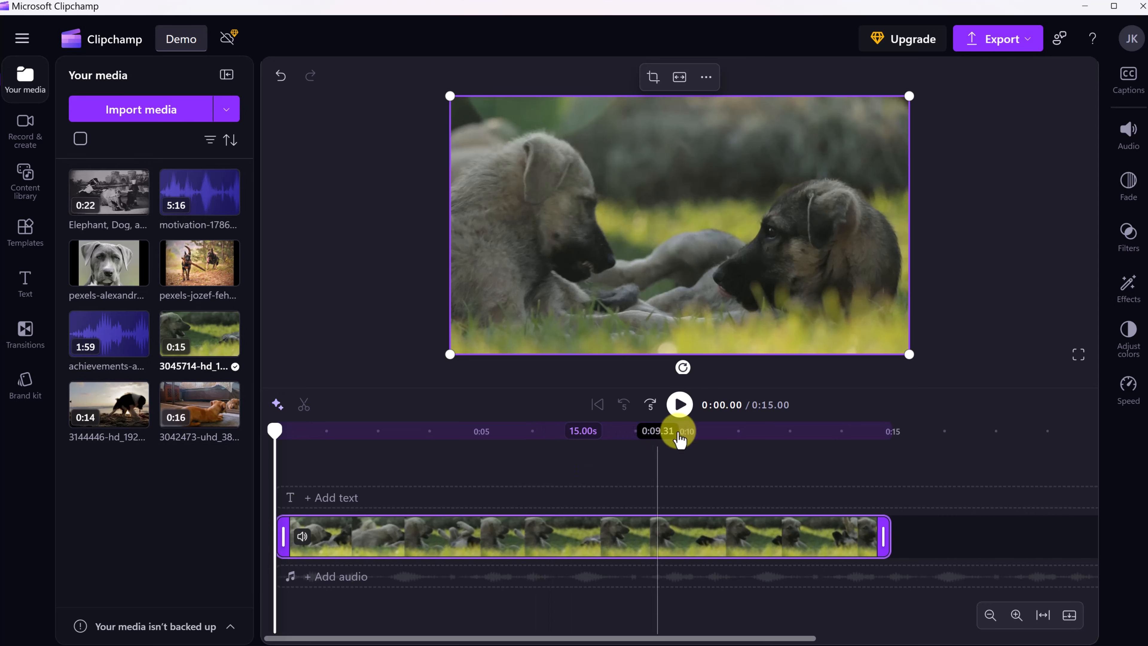
pyautogui.click(681, 414)
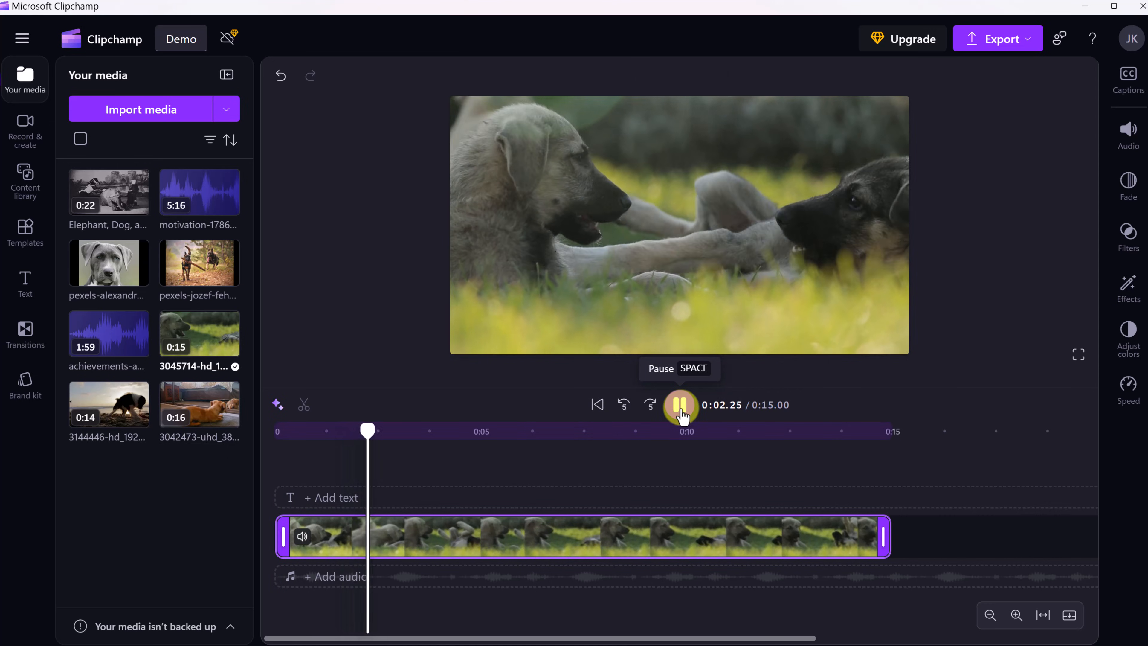
pyautogui.click(681, 414)
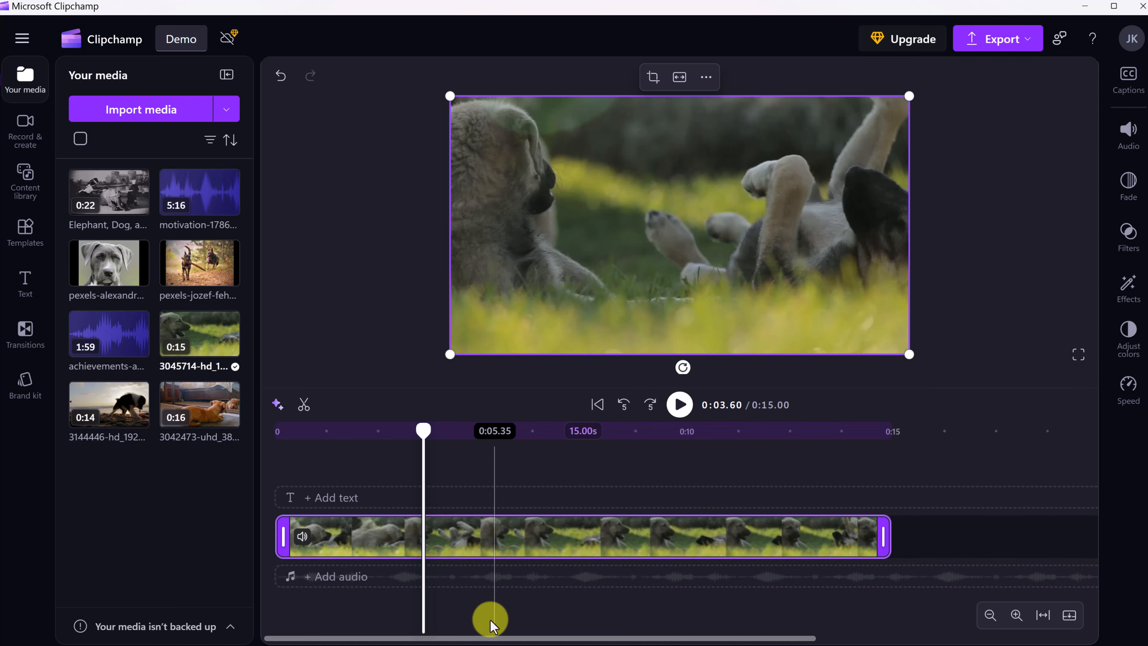
# - Detach the audio from the grass dogs clip and dismiss the downloads list
pyautogui.rightClick(461, 536)
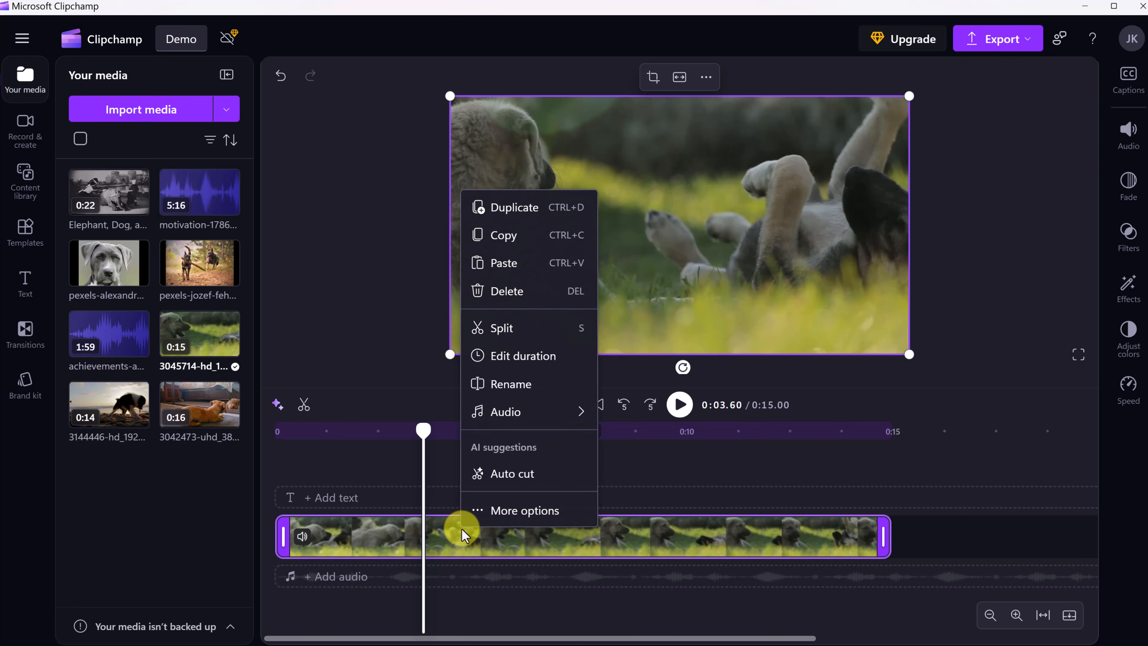
pyautogui.moveTo(520, 412)
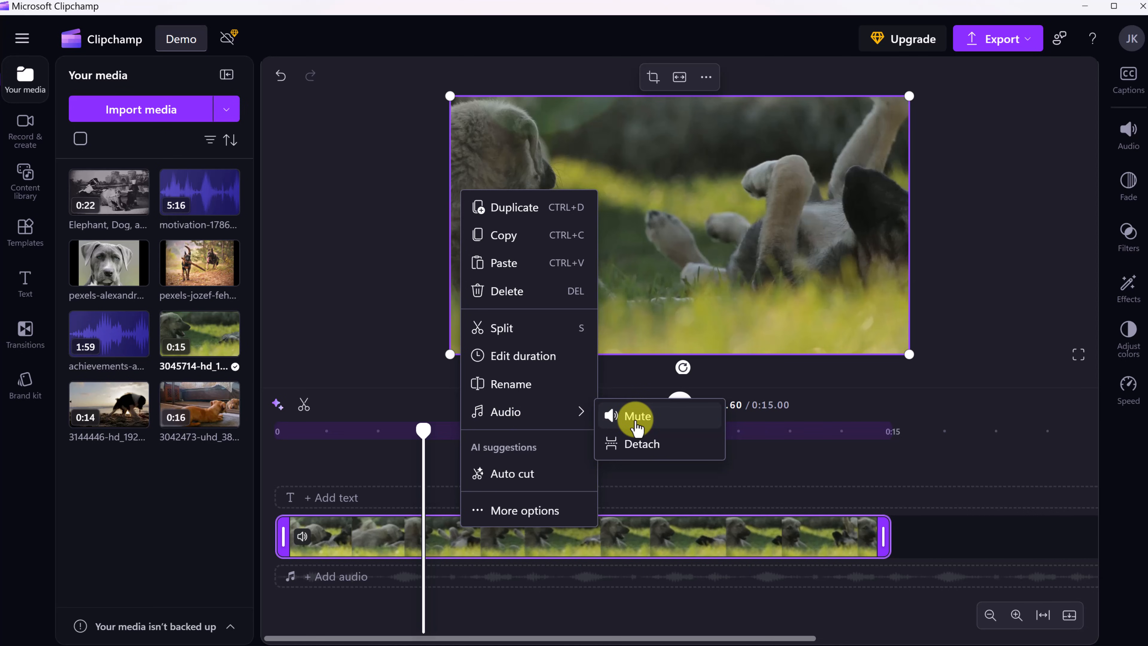
pyautogui.click(646, 445)
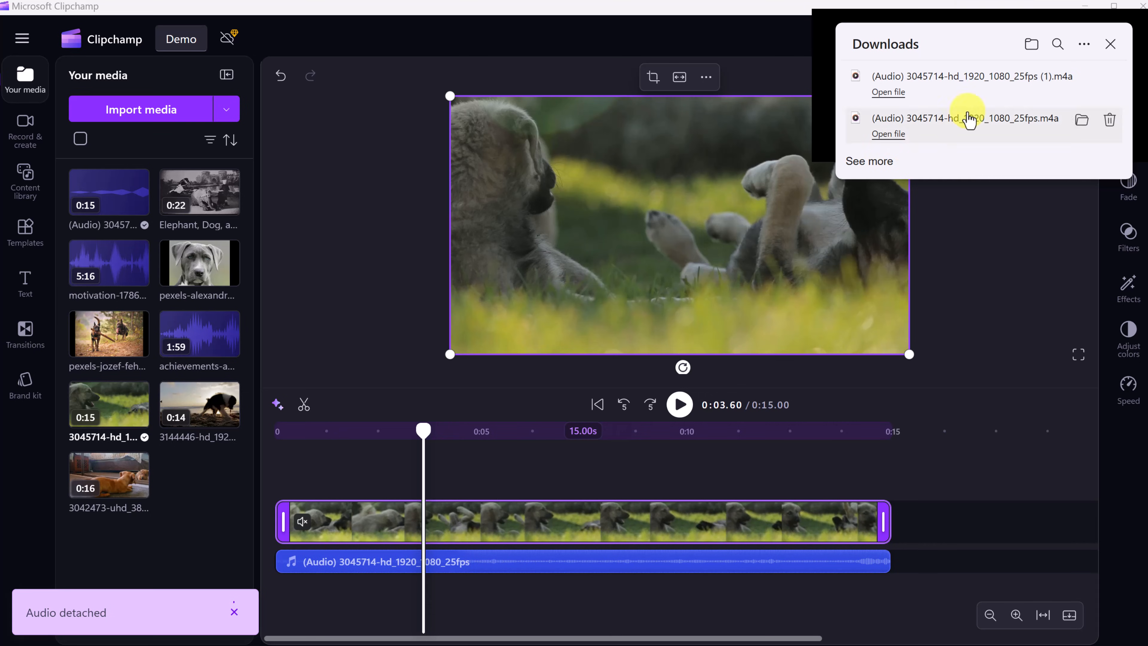
pyautogui.click(1112, 45)
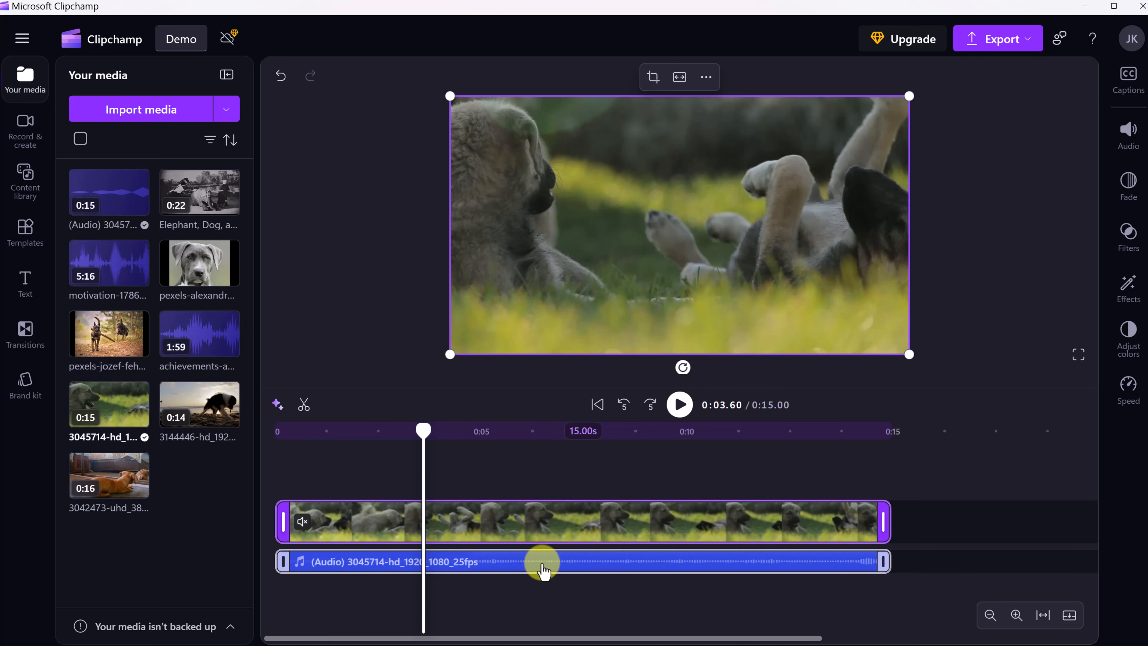
# - Move the detached audio along its track so it starts at about the end of the grass dogs video
pyautogui.moveTo(513, 571); pyautogui.dragTo(1018, 565)
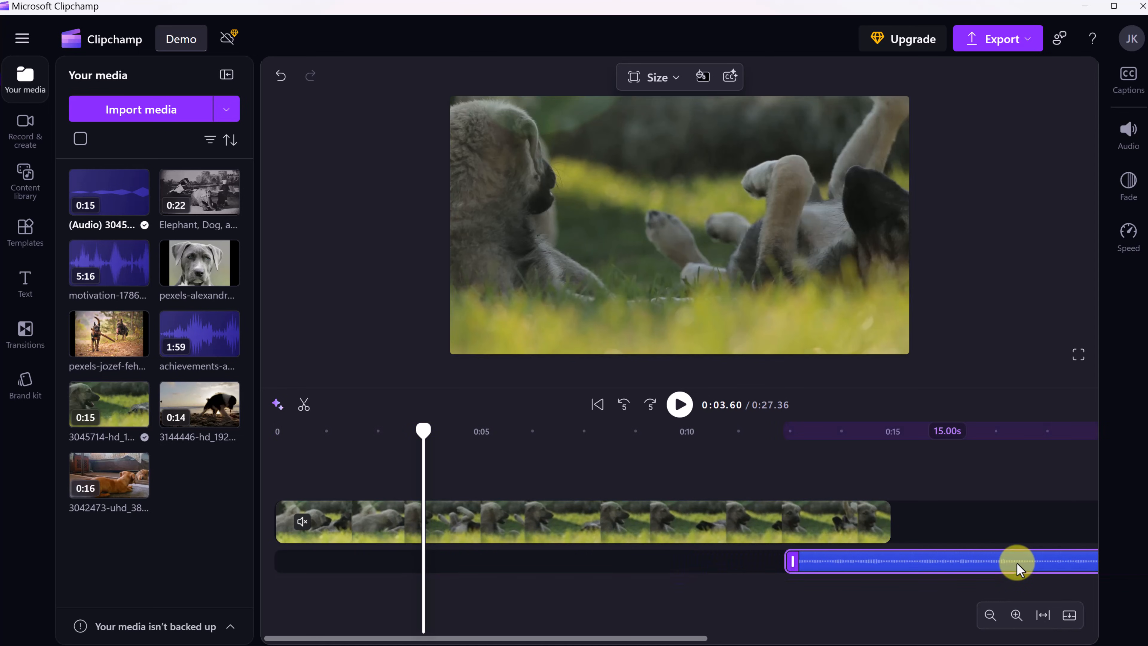
pyautogui.click(990, 615)
pyautogui.click(990, 614)
pyautogui.moveTo(647, 565); pyautogui.dragTo(683, 565)
# - Play the detached audio from 0:15.31, and play the muted grass dogs video from 0:02.79
pyautogui.click(554, 473)
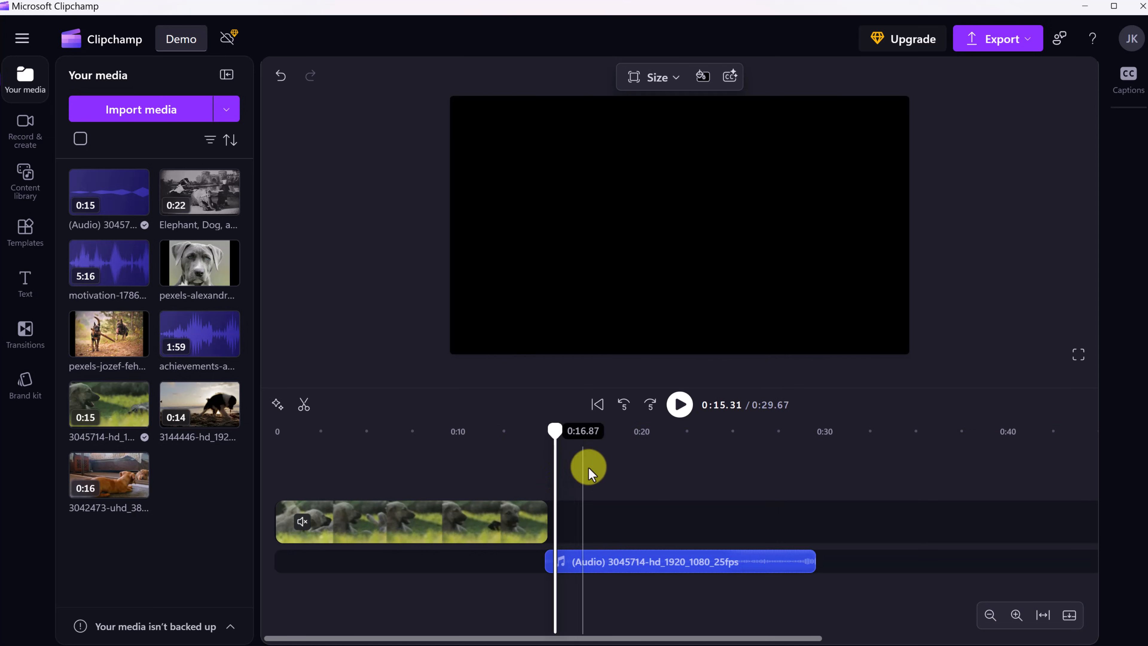
pyautogui.click(679, 407)
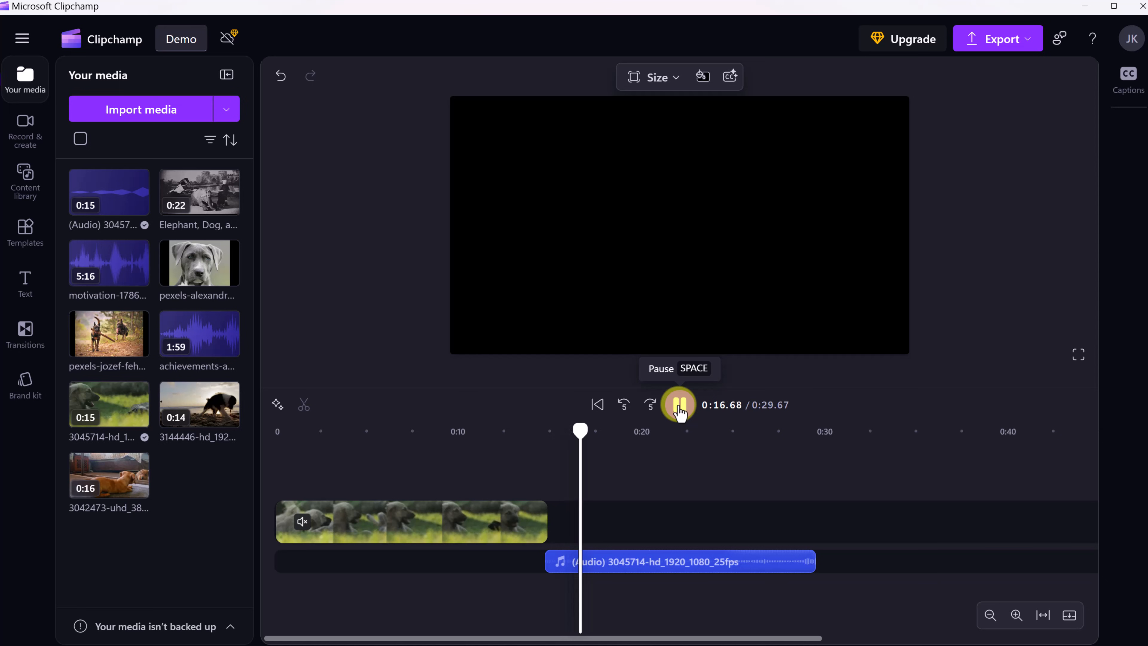
pyautogui.click(577, 440)
pyautogui.moveTo(577, 445); pyautogui.dragTo(325, 434)
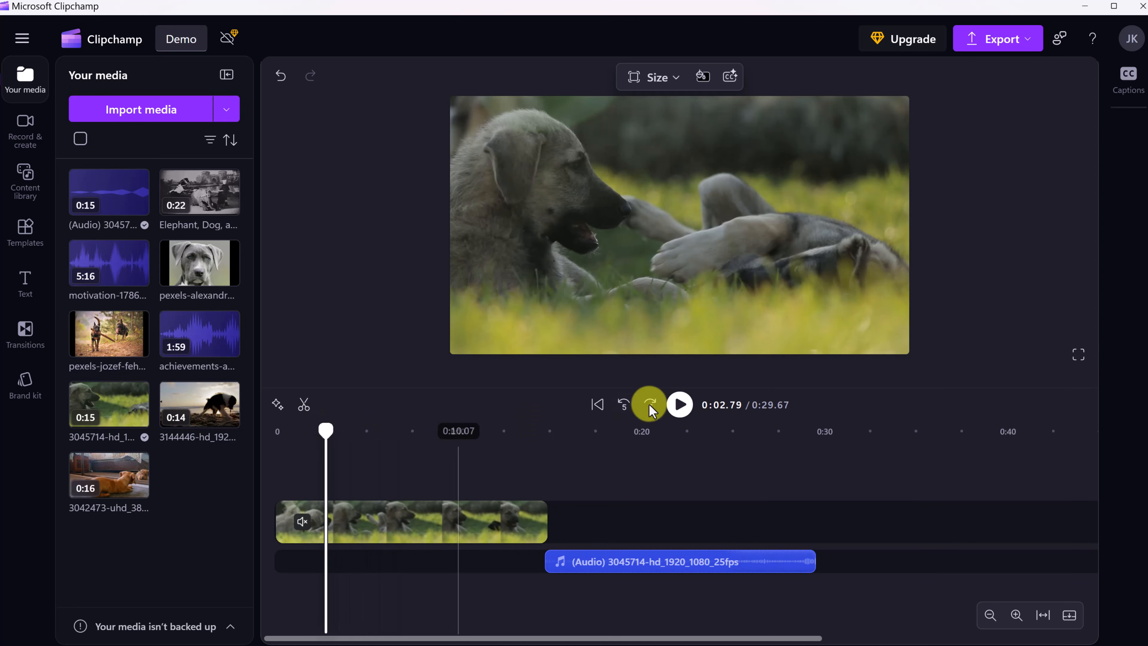
pyautogui.click(675, 409)
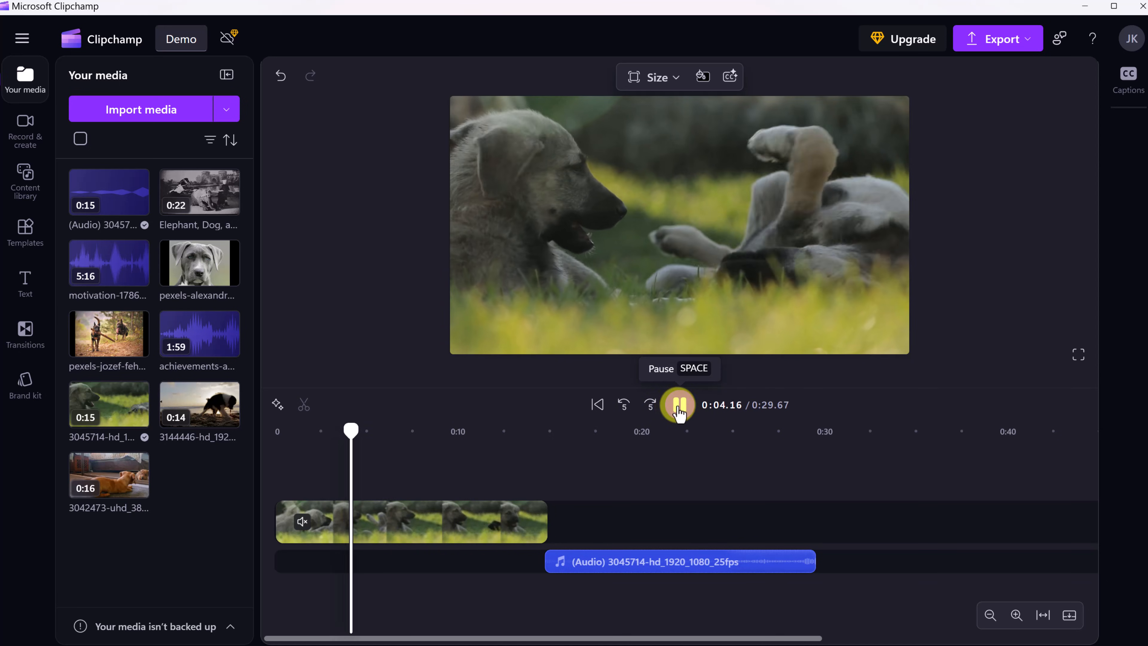
pyautogui.click(679, 407)
# - Delete the detached audio clip and trim the end of the grass dogs video to a 6.49-second duration
pyautogui.click(622, 561)
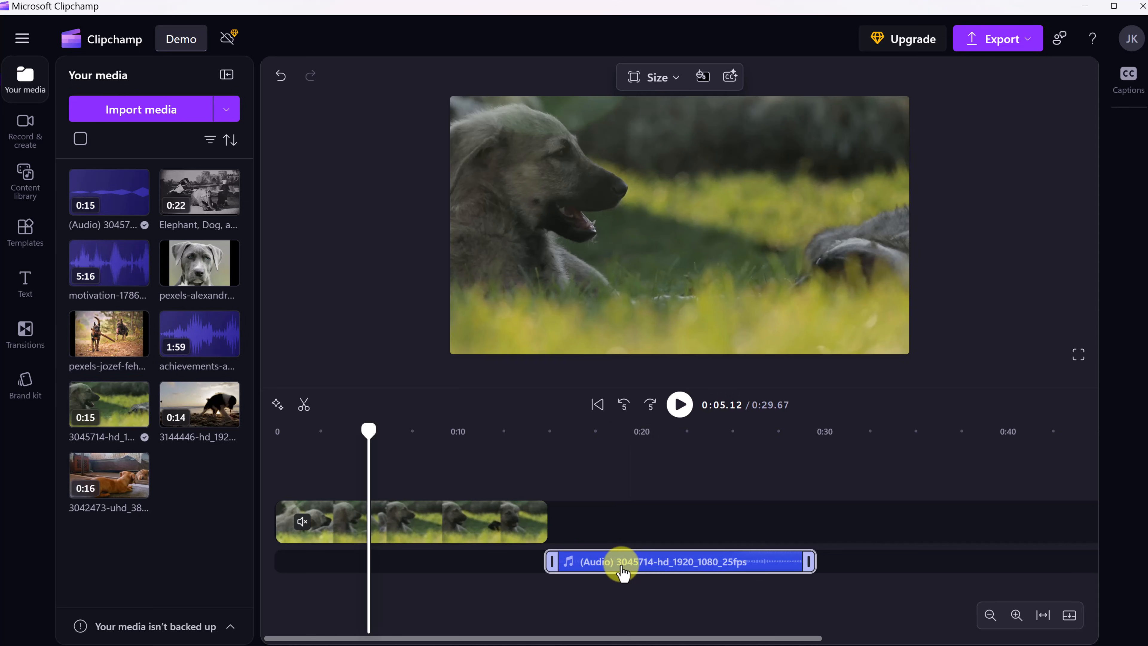
pyautogui.press('Delete')
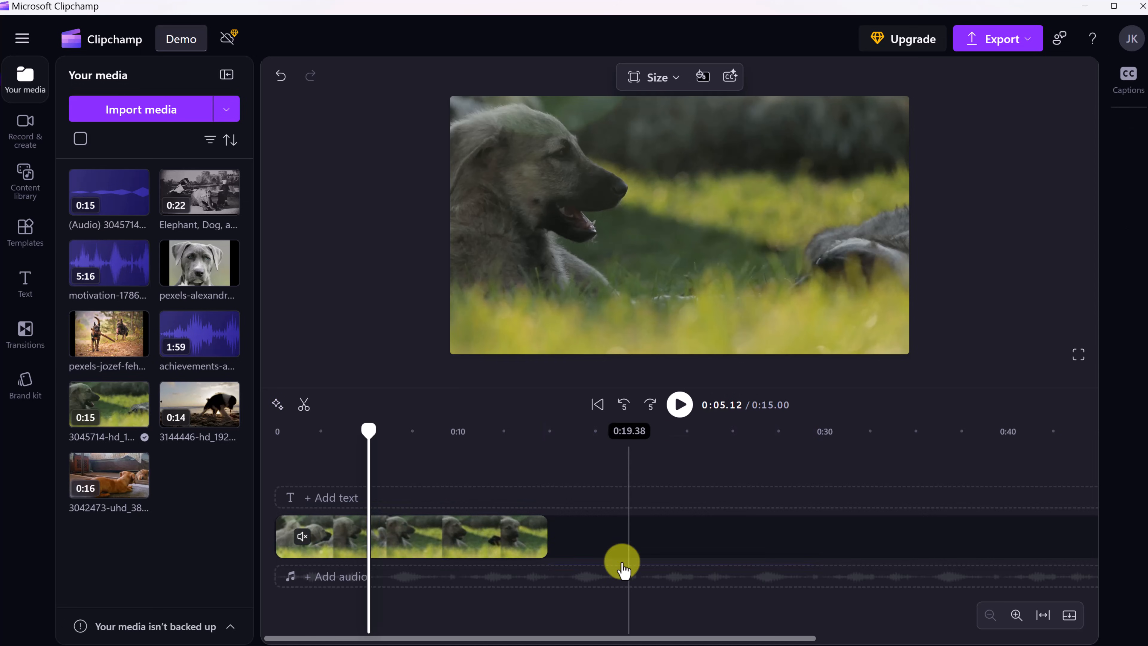
pyautogui.click(544, 533)
pyautogui.moveTo(544, 533); pyautogui.dragTo(389, 533)
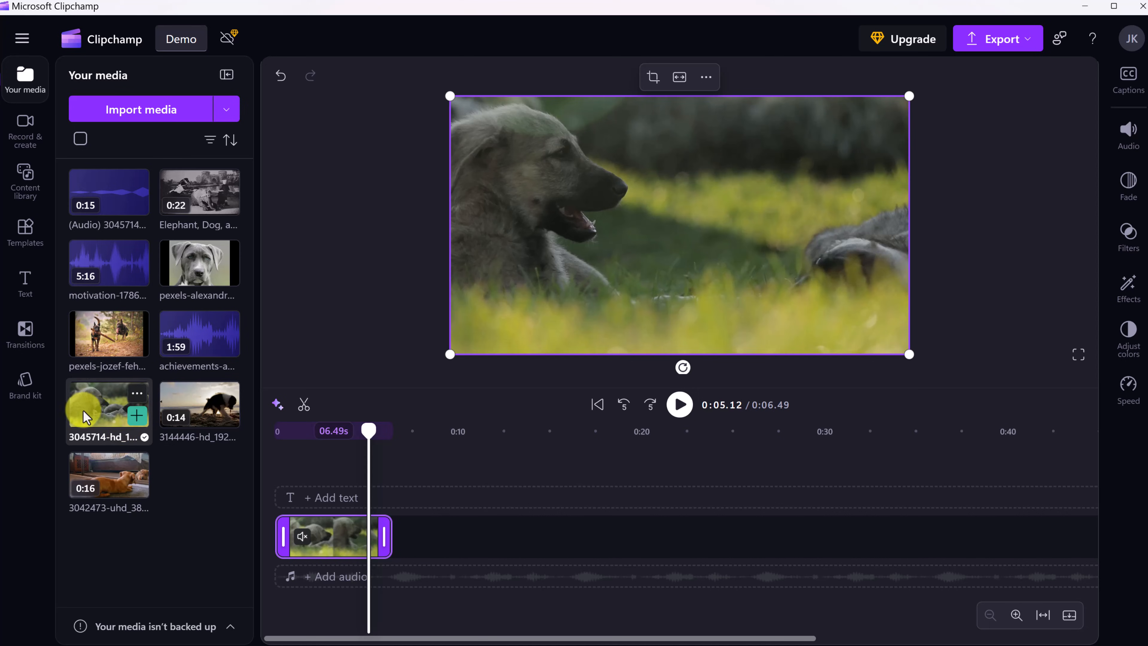
pyautogui.moveTo(104, 401); pyautogui.dragTo(523, 538)
pyautogui.press('Delete')
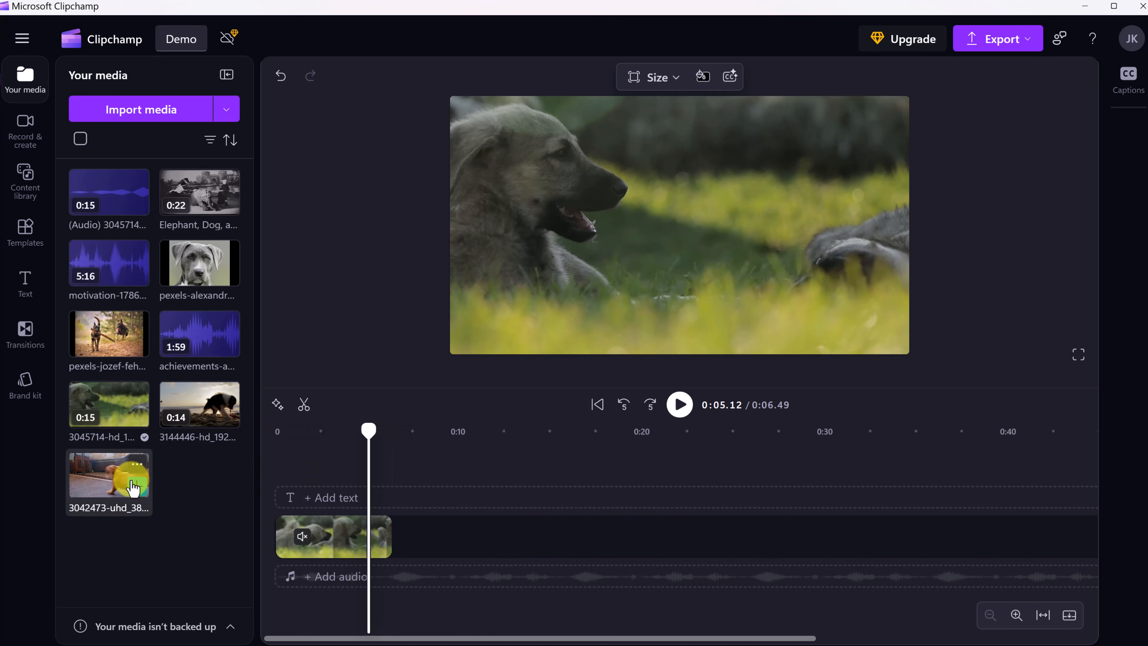
pyautogui.moveTo(130, 487); pyautogui.dragTo(450, 524)
pyautogui.click(409, 547)
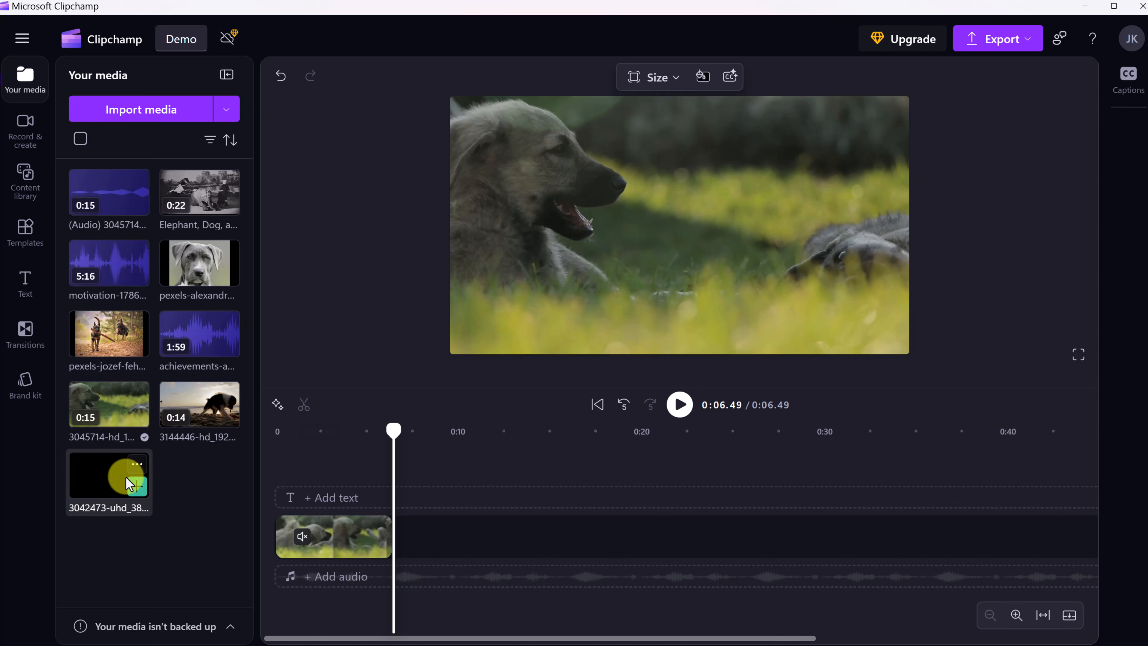
# - Append the 3042473-uhd puppies clip, trimmed to end near 0:12, followed by the 3144446-hd beach dog clip, trimmed to 4.32 seconds
pyautogui.moveTo(127, 483); pyautogui.dragTo(430, 537)
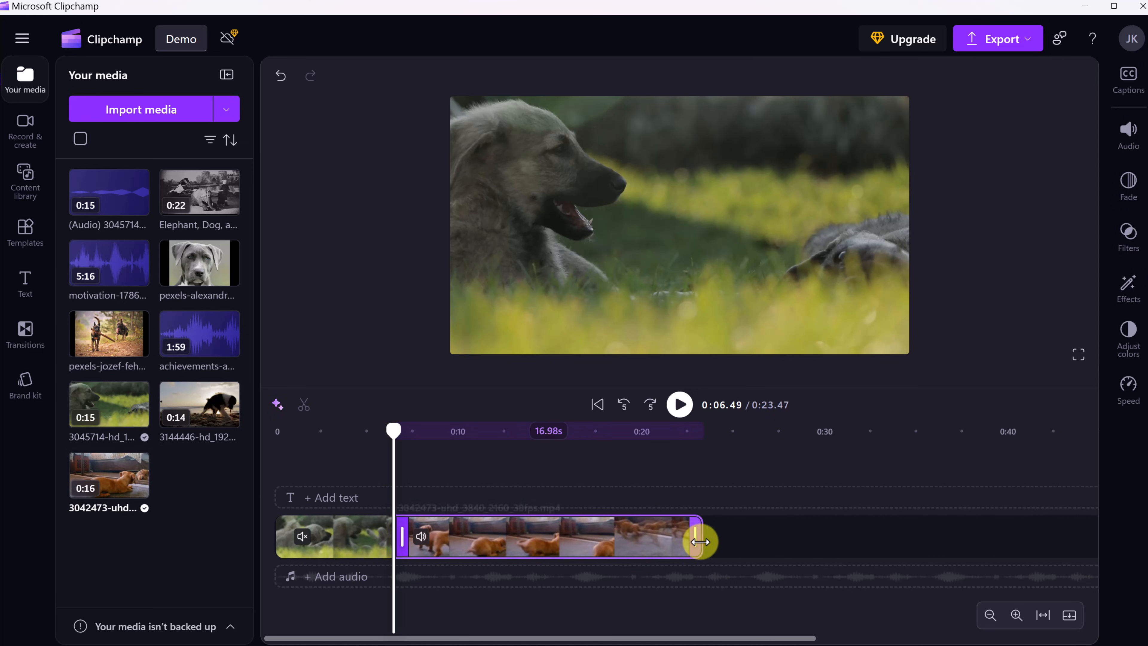
pyautogui.moveTo(700, 542); pyautogui.dragTo(490, 542)
pyautogui.moveTo(199, 404); pyautogui.dragTo(540, 535)
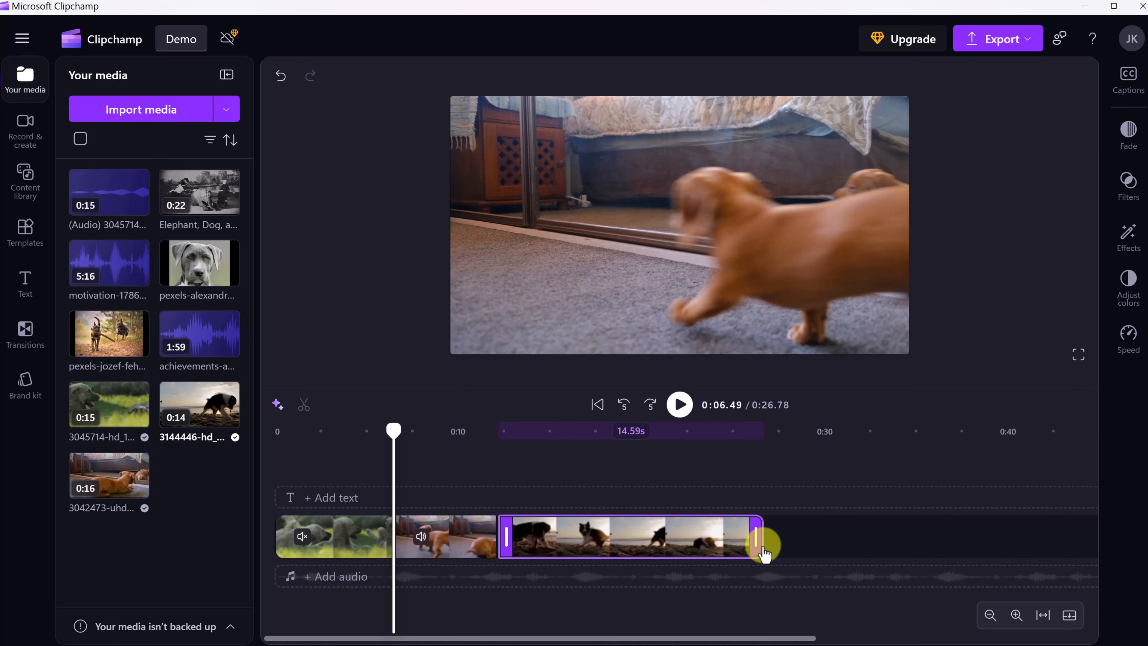
pyautogui.moveTo(760, 545); pyautogui.dragTo(570, 549)
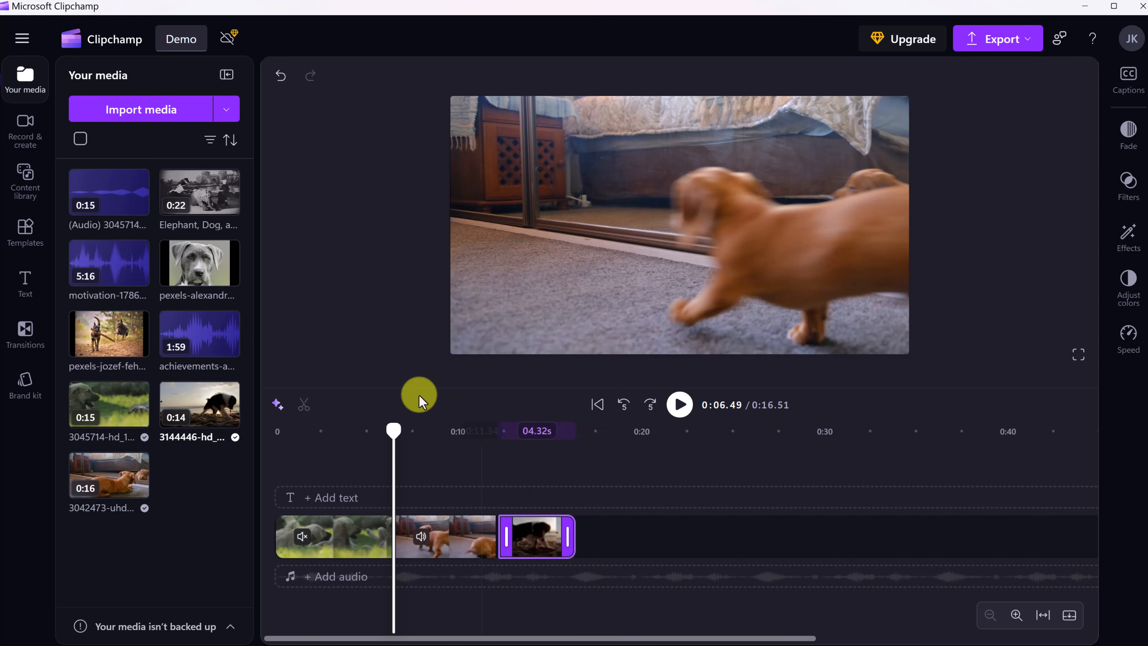
# - Append the pexels-jozef-feher photo of two dogs with a stick after the beach clip and scale it to fill the frame
pyautogui.moveTo(135, 333); pyautogui.dragTo(608, 541)
pyautogui.click(610, 493)
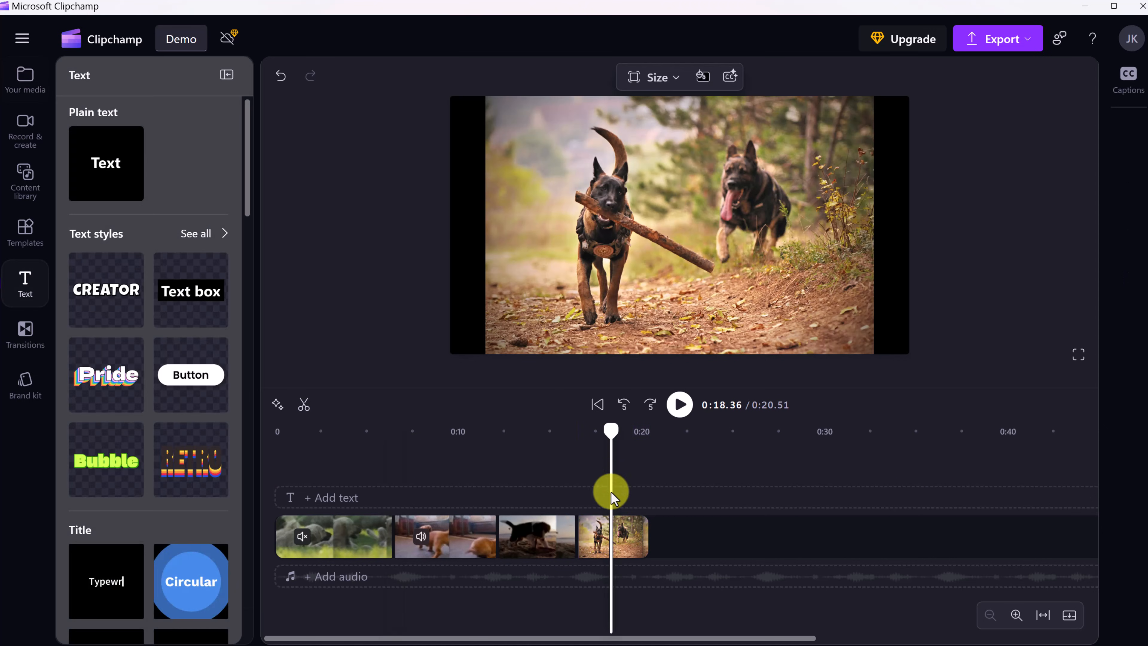
pyautogui.click(539, 269)
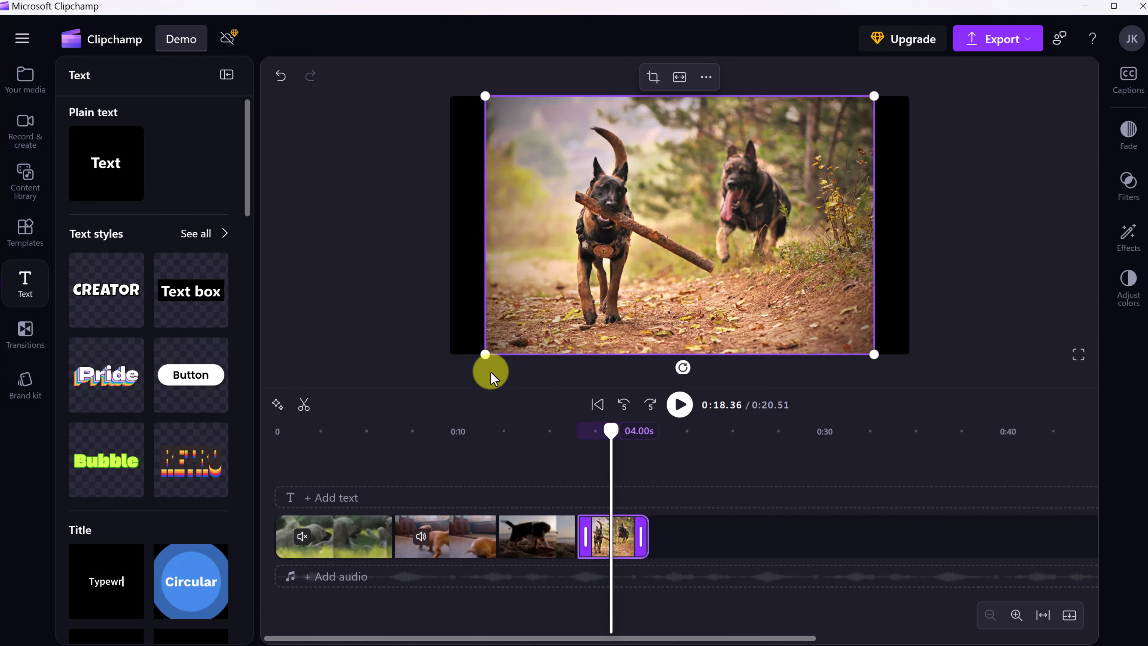
pyautogui.moveTo(485, 357); pyautogui.dragTo(424, 380)
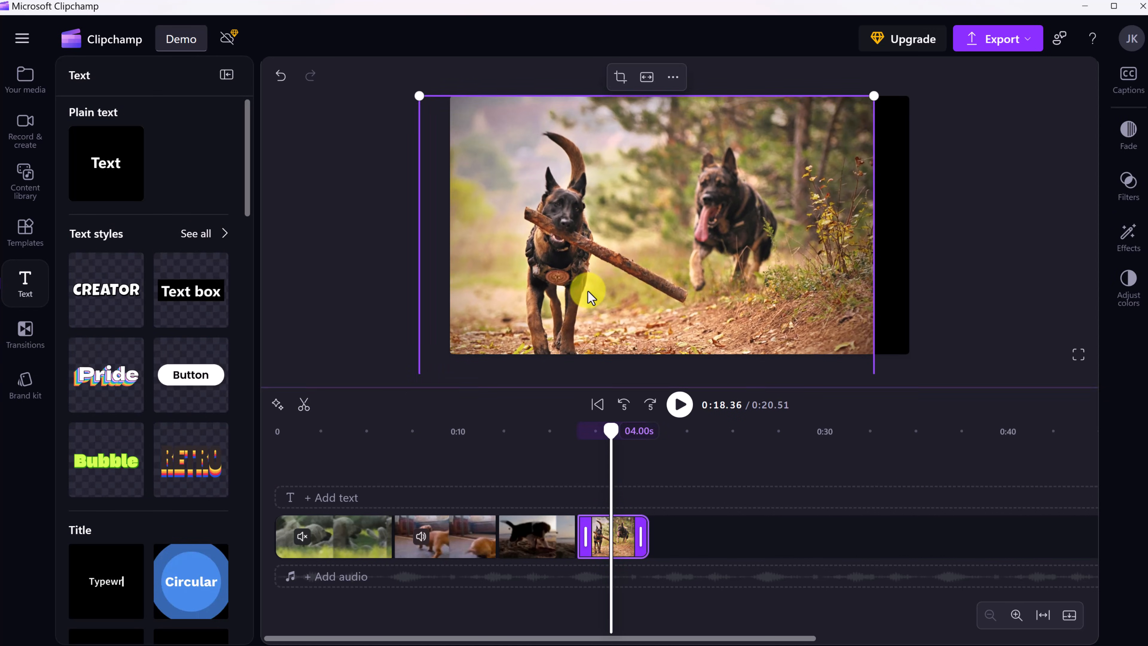
pyautogui.moveTo(589, 292)
pyautogui.mouseDown()
pyautogui.moveTo(613, 283)
pyautogui.moveTo(597, 286)
pyautogui.mouseUp()
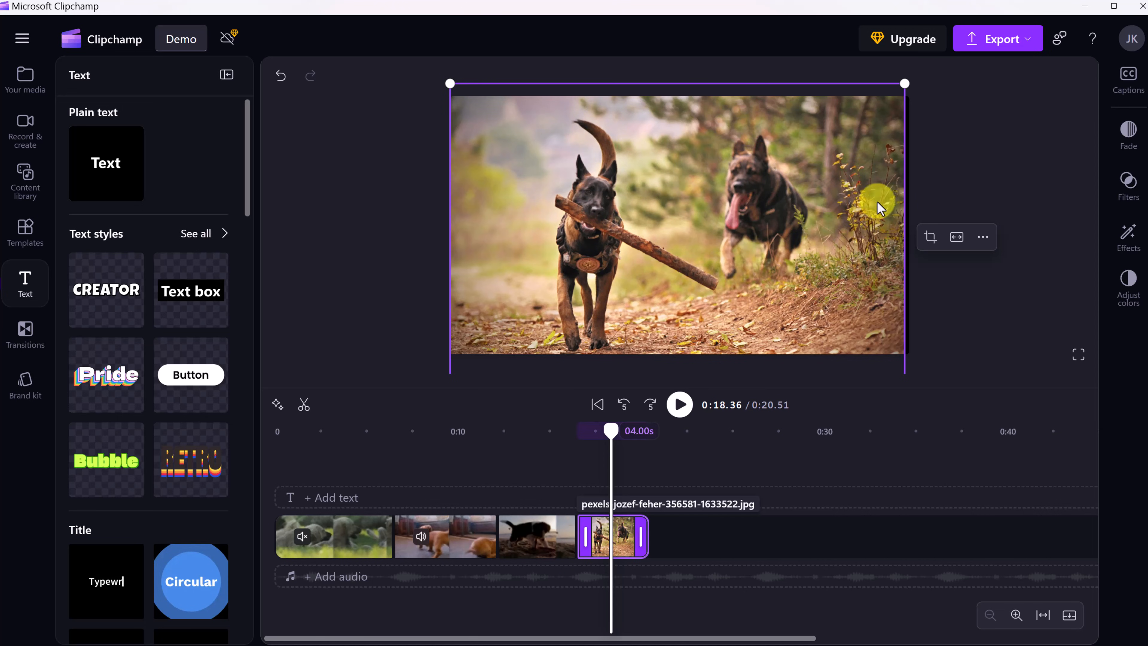
pyautogui.click(957, 238)
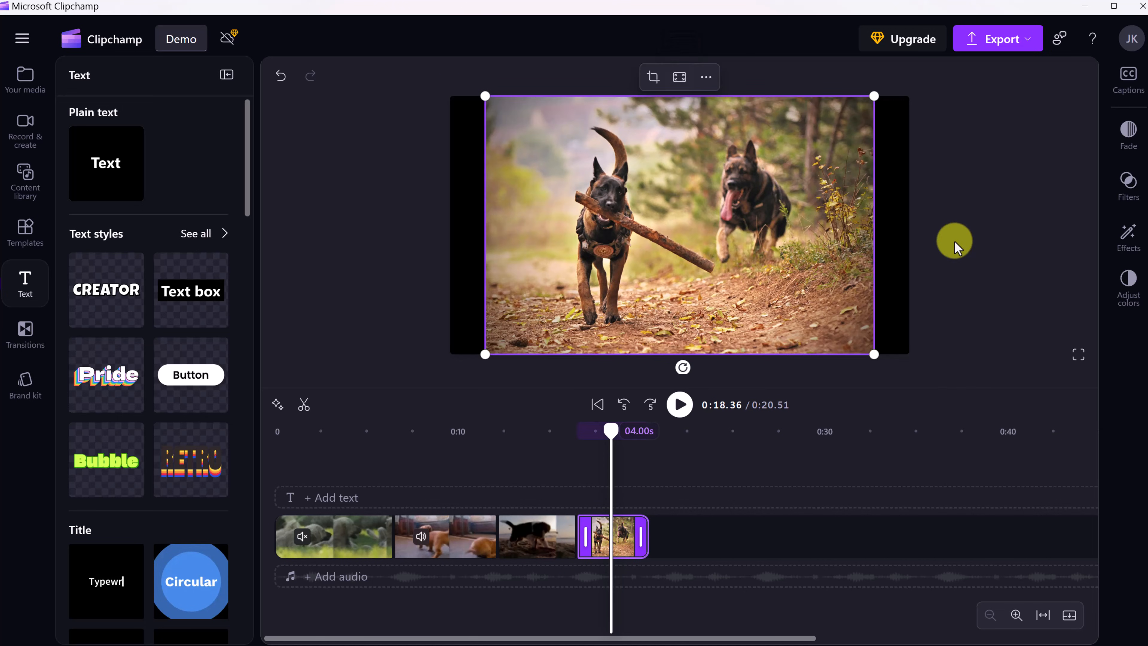
pyautogui.click(680, 78)
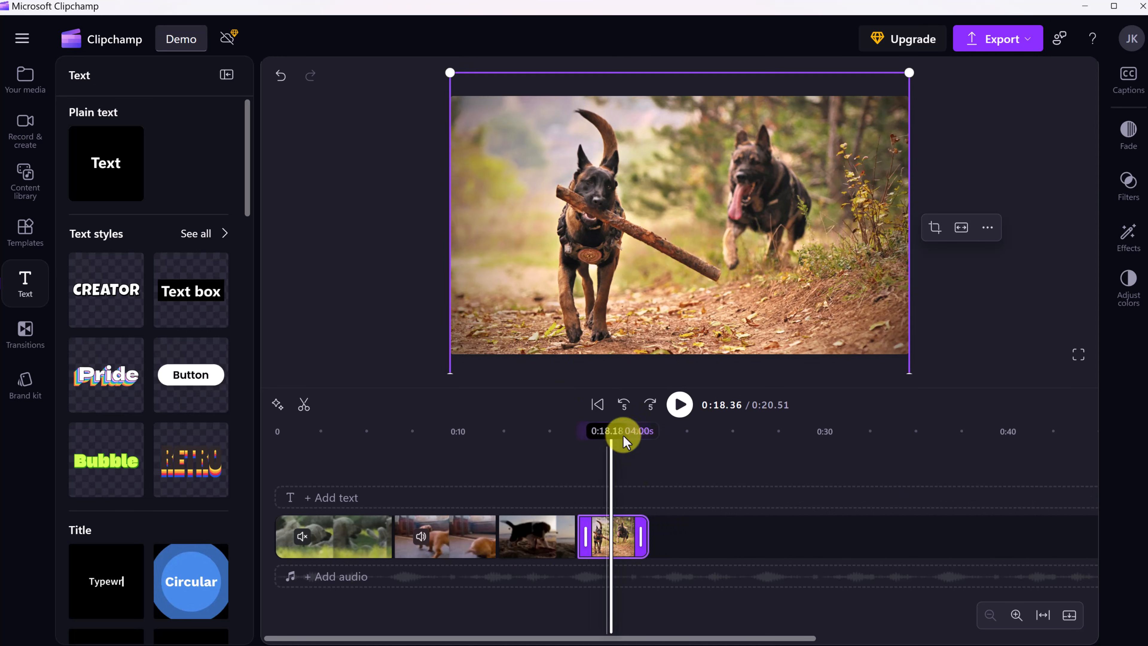
# - Add the achievements-and-motivation-303273.mp3 music to the audio track, starting at the beginning of the timeline
pyautogui.click(22, 75)
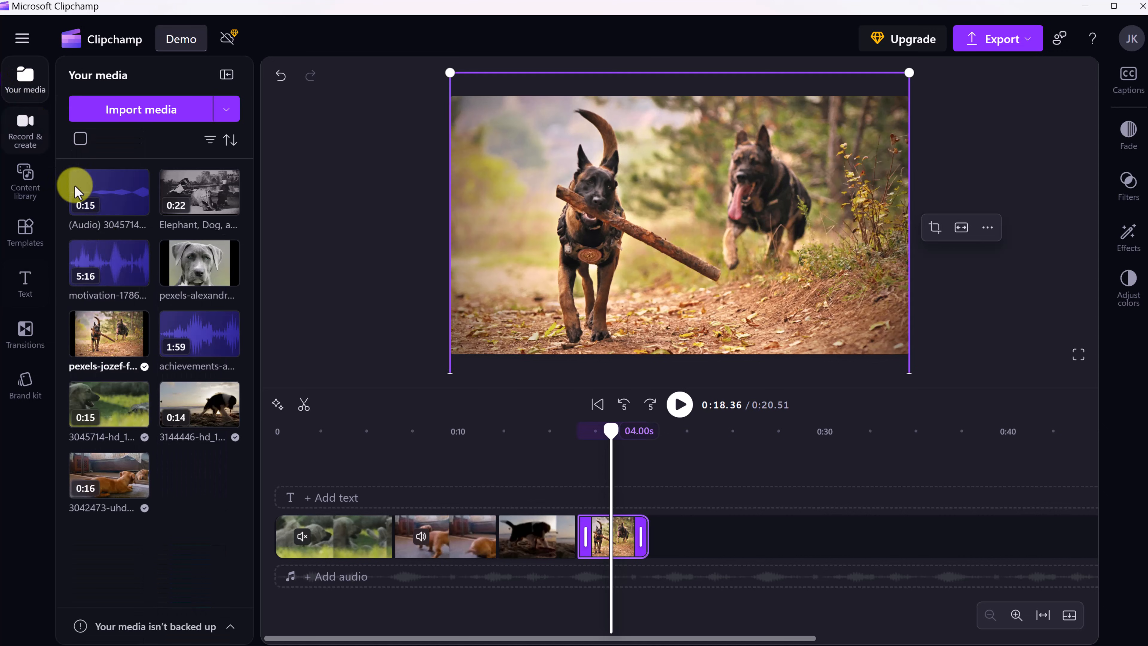
pyautogui.moveTo(116, 273)
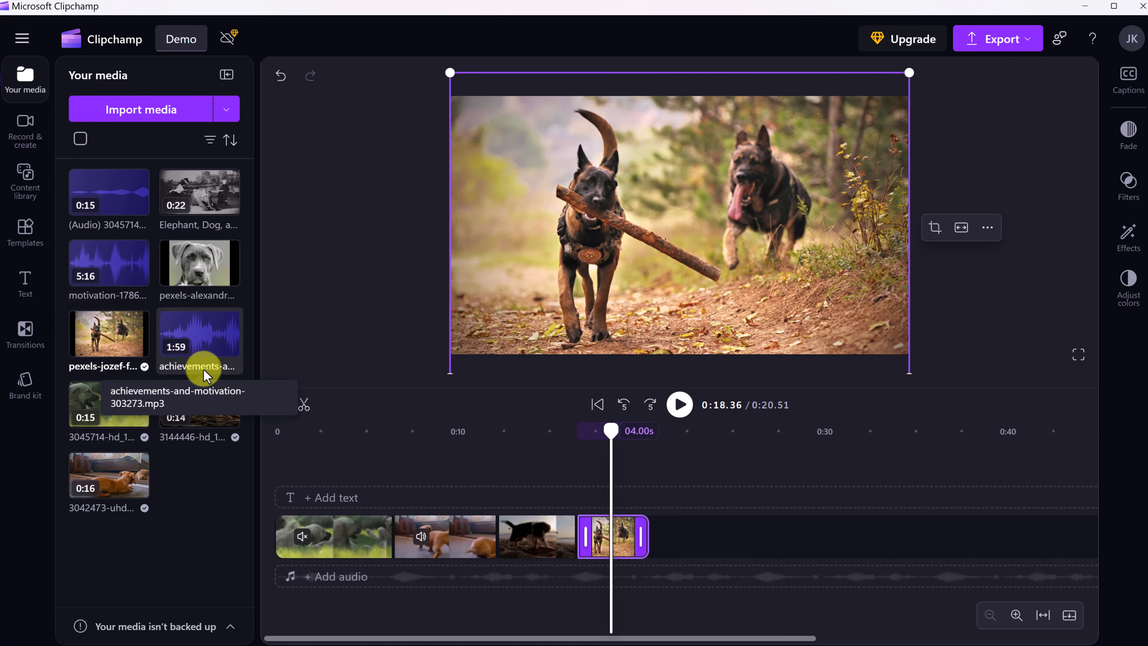
pyautogui.moveTo(202, 353)
pyautogui.moveTo(194, 343); pyautogui.dragTo(287, 578)
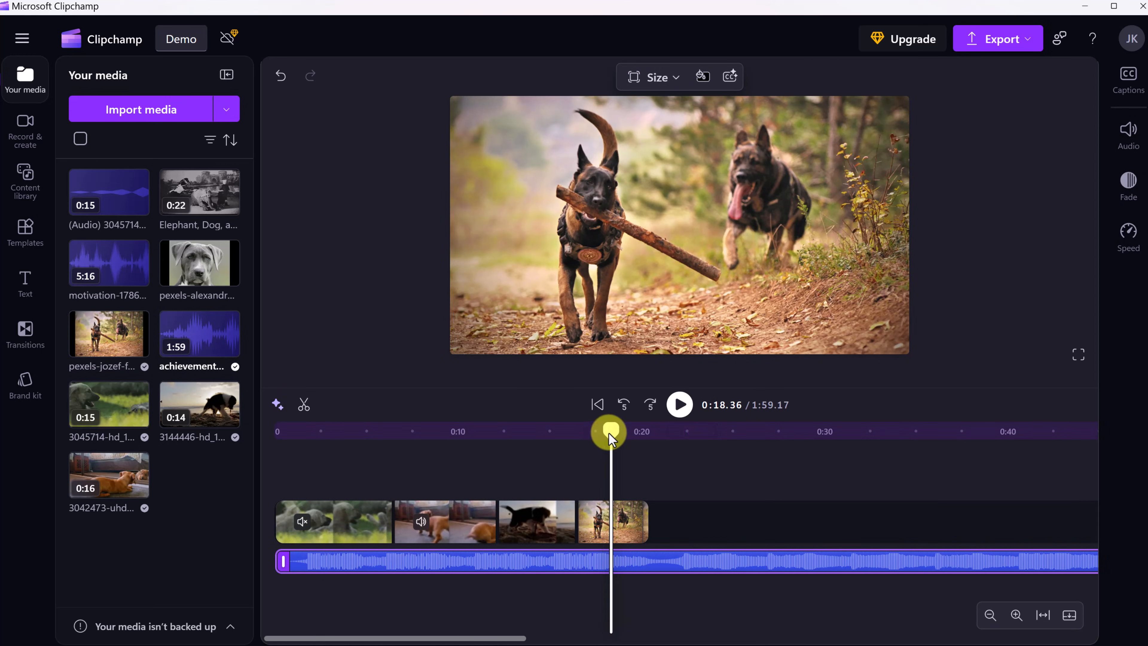
# - Play the start of the video with its music from 0:00
pyautogui.moveTo(609, 431); pyautogui.dragTo(273, 454)
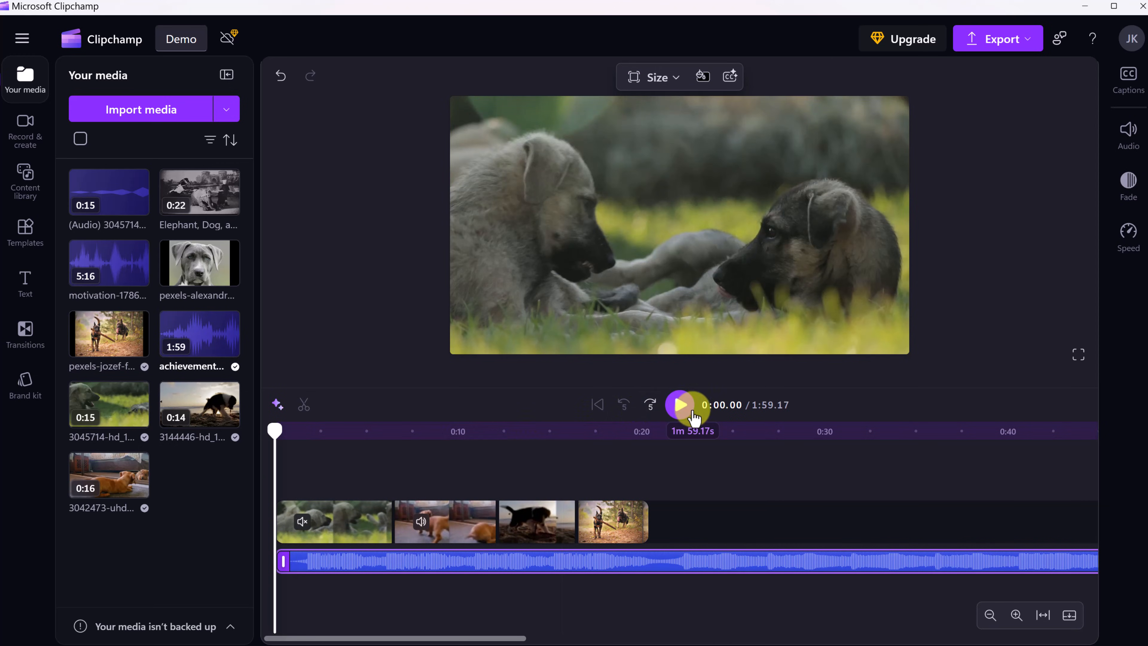
pyautogui.click(679, 407)
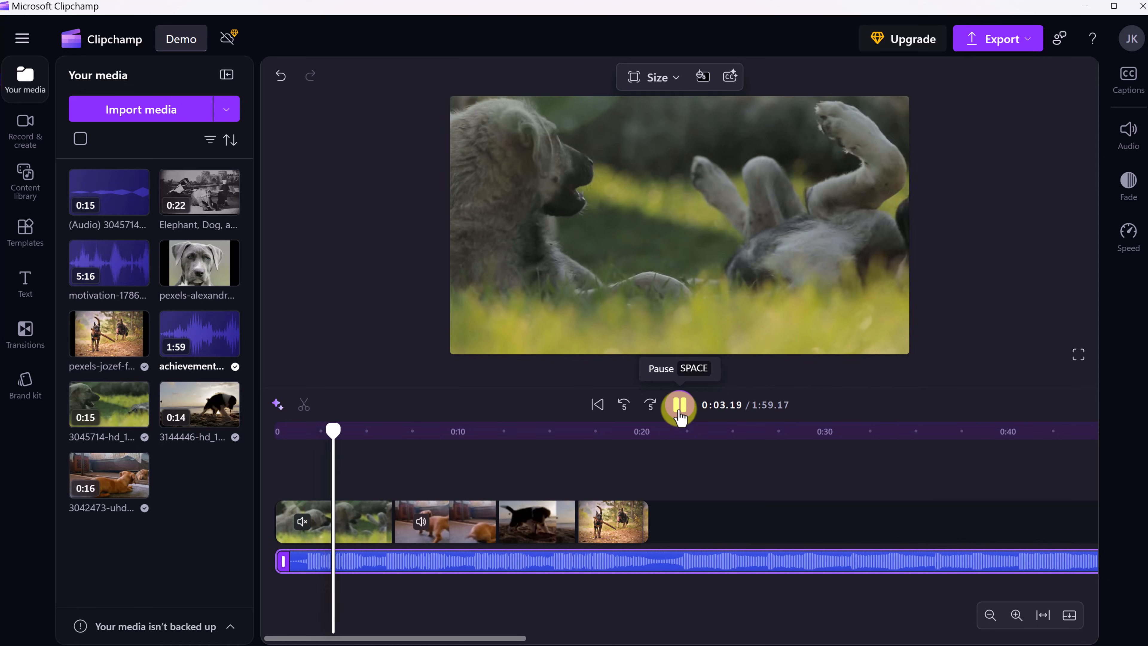
pyautogui.click(680, 407)
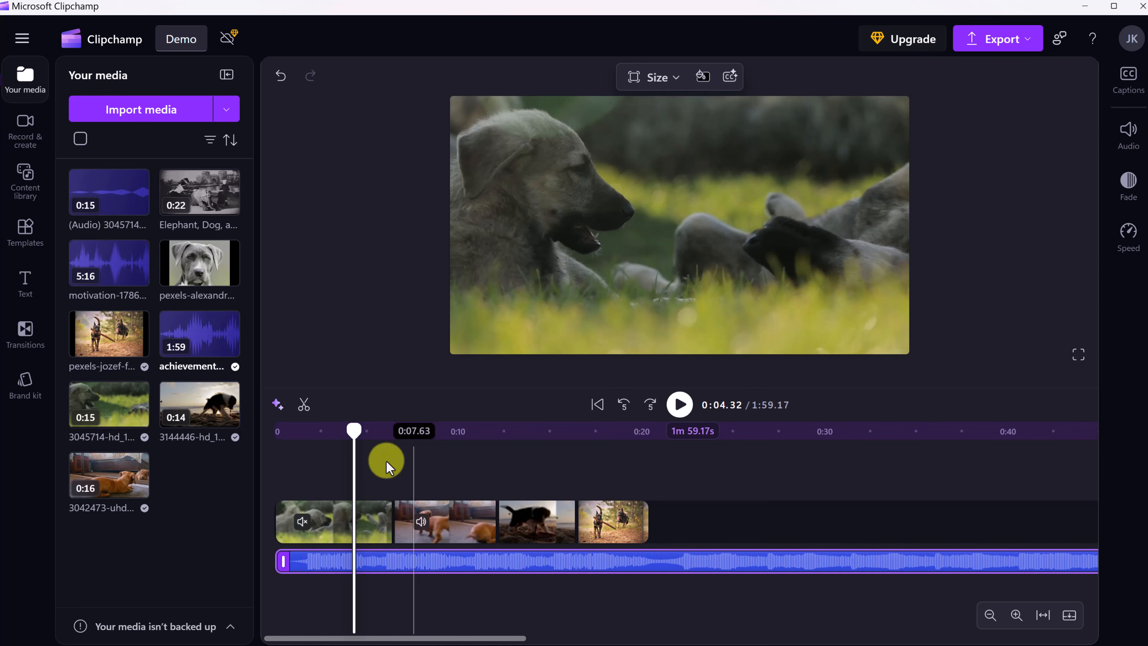
# - Split the music at 0:21.11, delete the portion after it, and adjust the remaining clip's end to a 21.32-second duration
pyautogui.moveTo(358, 435); pyautogui.dragTo(650, 487)
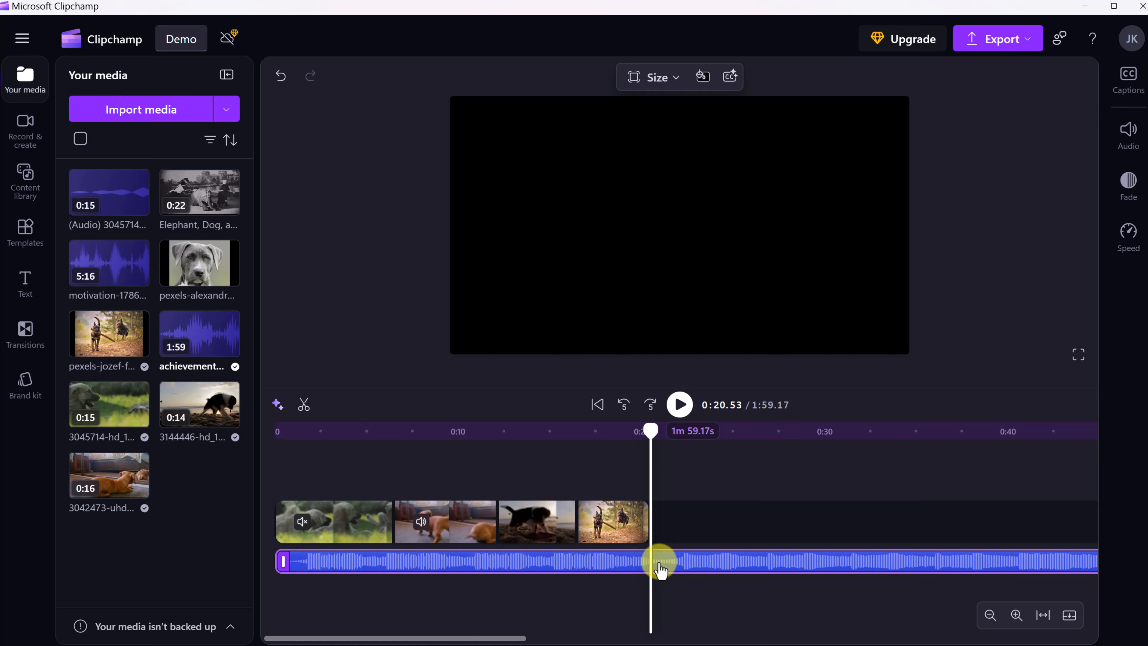
pyautogui.moveTo(657, 434); pyautogui.dragTo(661, 434)
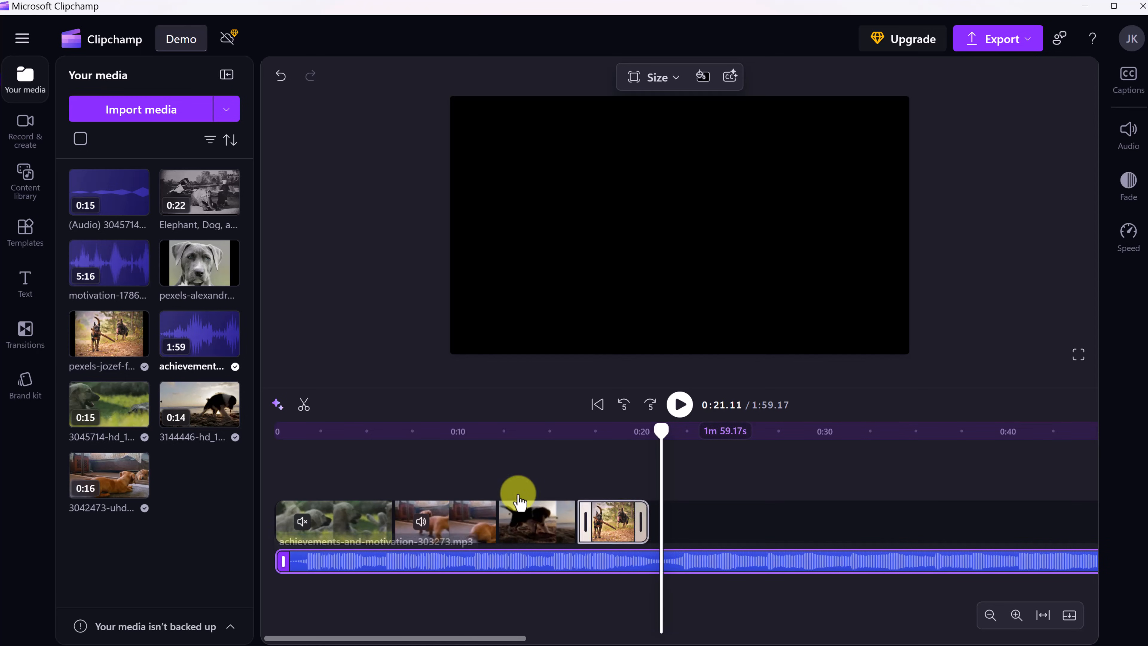
pyautogui.click(303, 407)
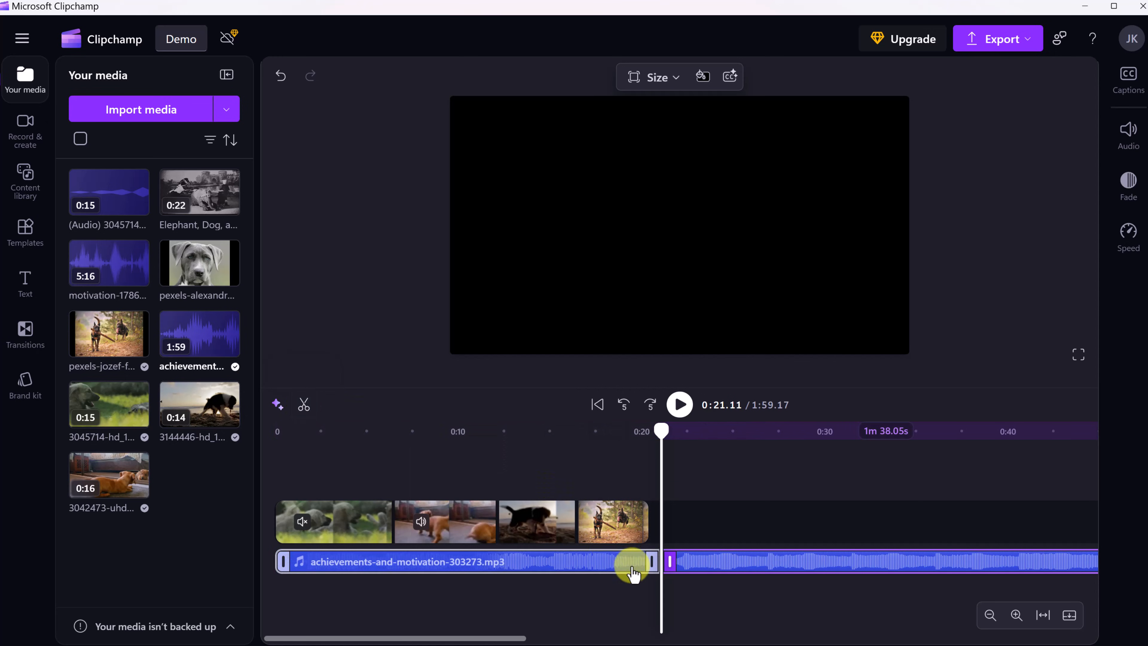
pyautogui.moveTo(696, 561)
pyautogui.mouseDown()
pyautogui.moveTo(744, 559)
pyautogui.moveTo(718, 562)
pyautogui.mouseUp()
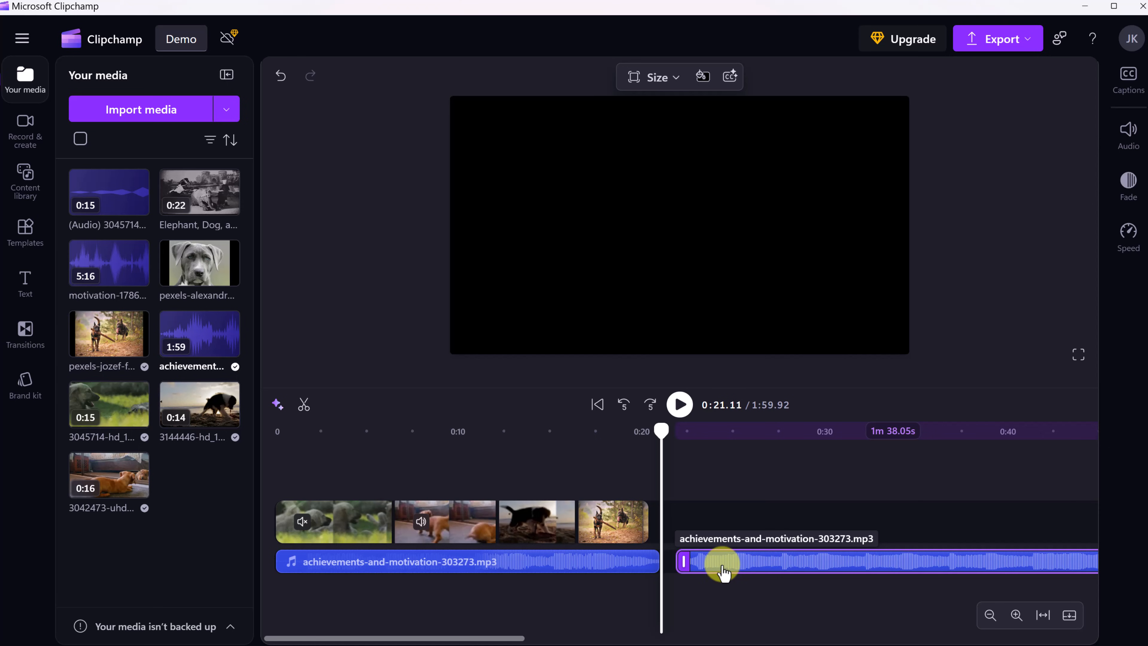
pyautogui.press('Delete')
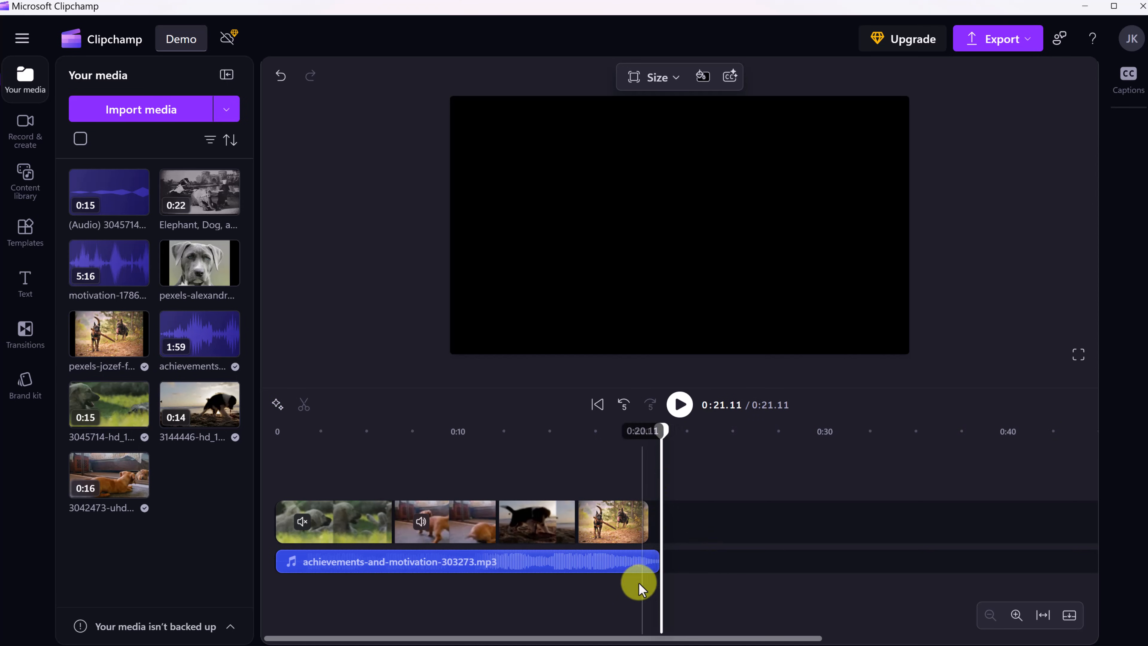
pyautogui.click(633, 564)
pyautogui.moveTo(655, 560)
pyautogui.mouseDown()
pyautogui.moveTo(456, 559)
pyautogui.moveTo(656, 571)
pyautogui.mouseUp()
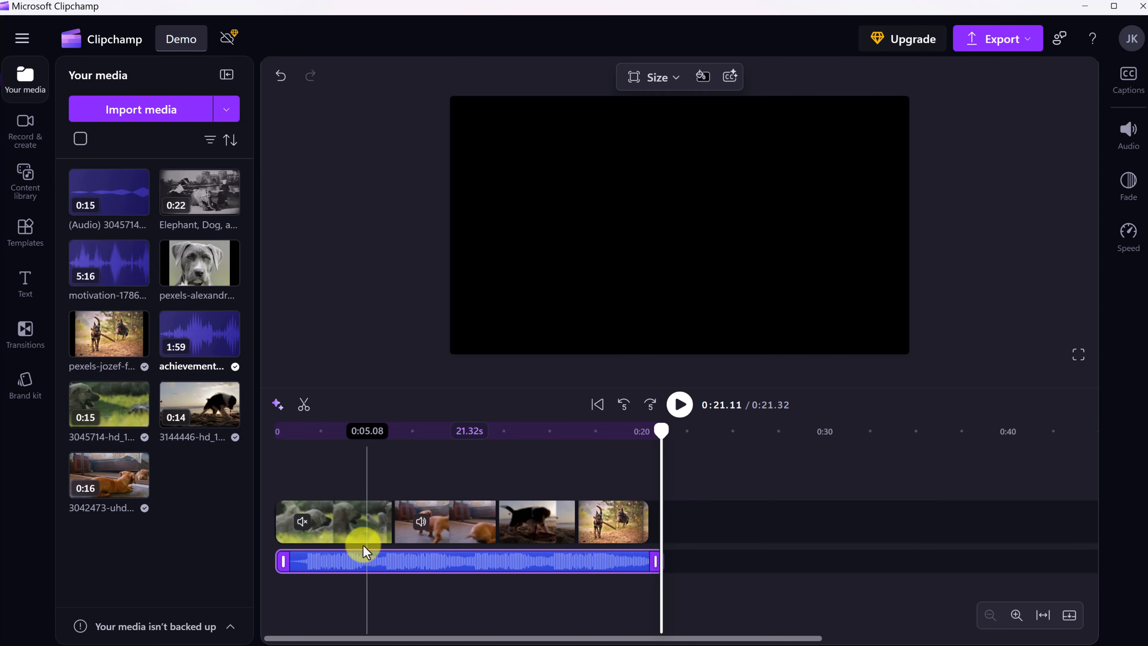
# - Try layering motivation-178682.mp3 beneath the first music track with a short playback, and delete the added track
pyautogui.moveTo(102, 261); pyautogui.dragTo(311, 609)
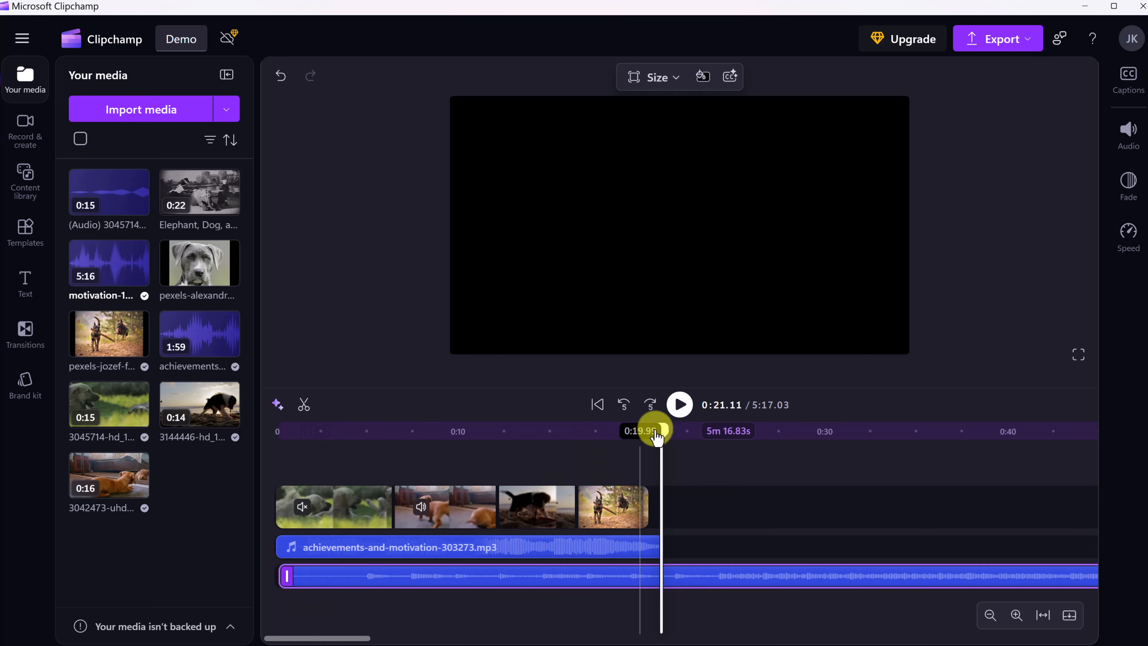
pyautogui.moveTo(659, 429); pyautogui.dragTo(451, 451)
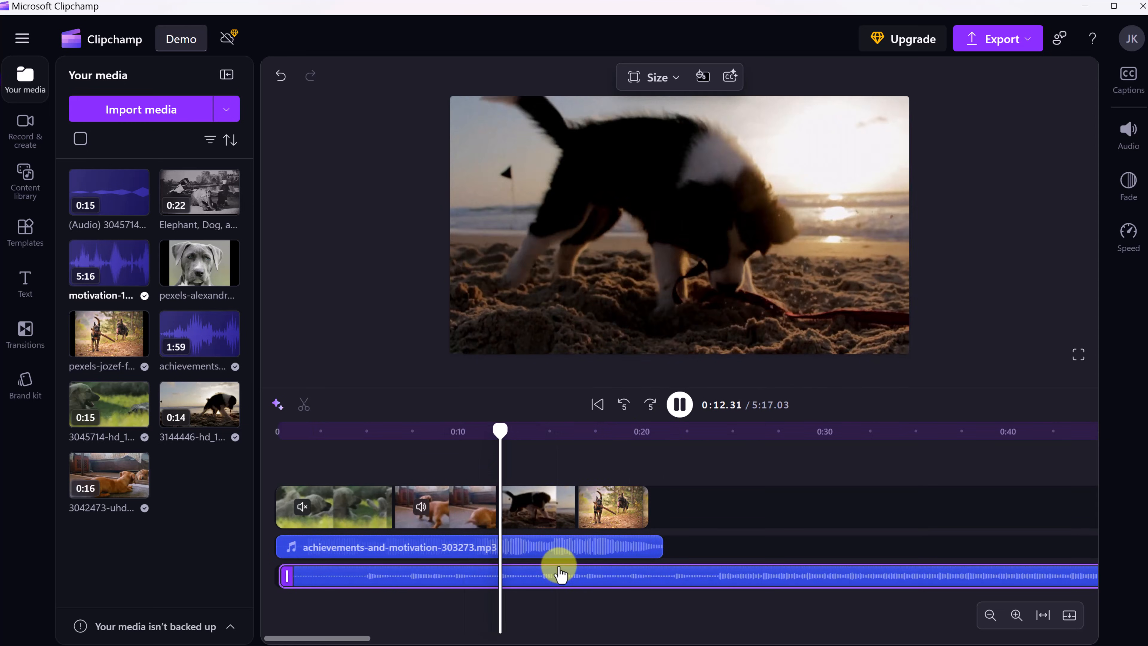
pyautogui.click(553, 576)
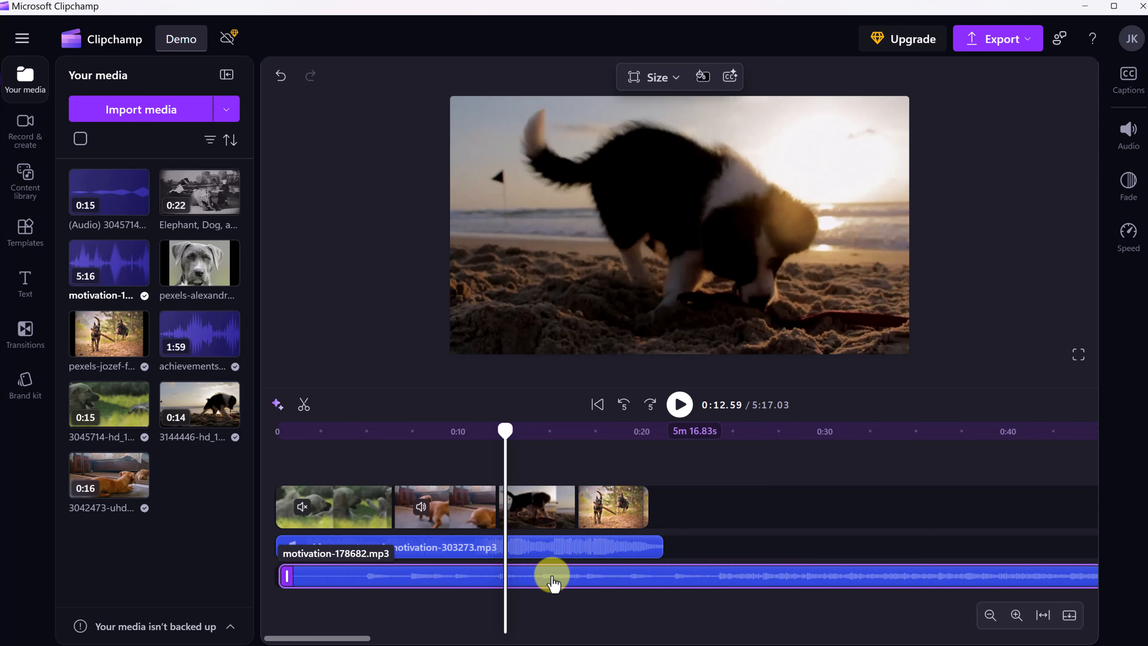
pyautogui.press('Delete')
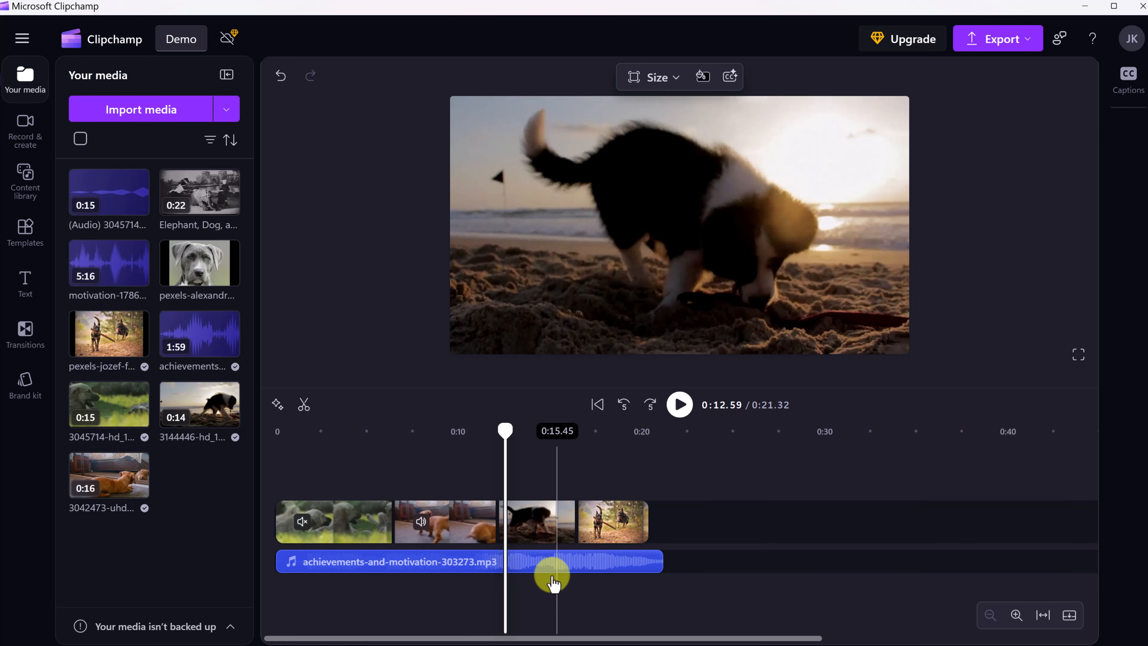
# - Lower the achievements-and-motivation music volume to 25% and play a short section to check it
pyautogui.click(457, 575)
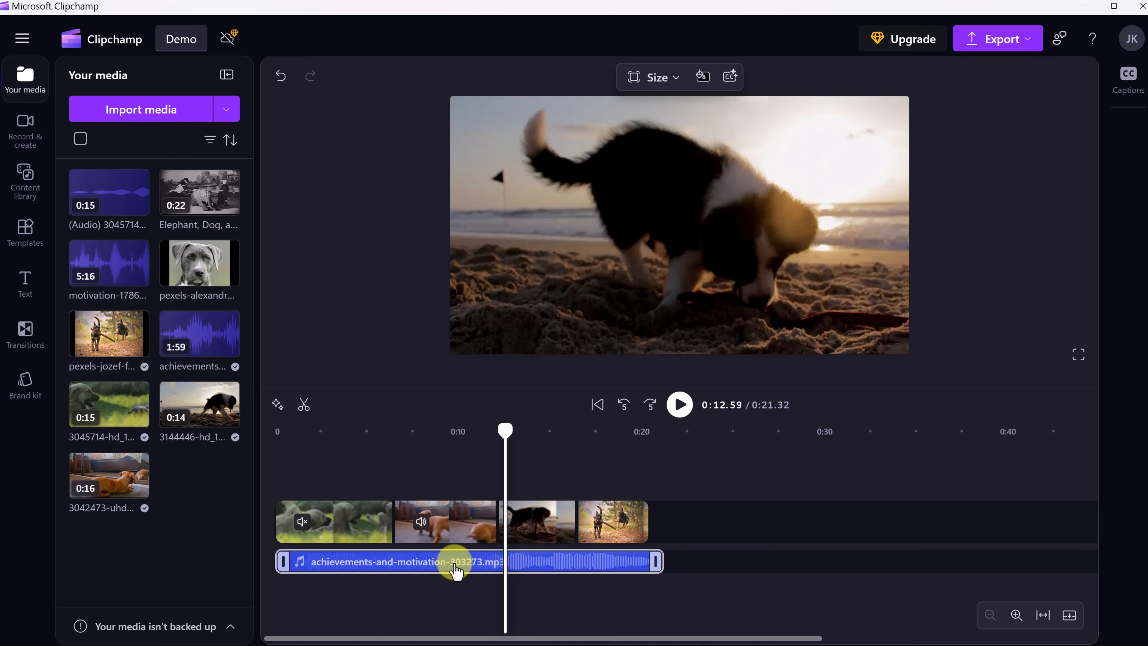
pyautogui.click(455, 565)
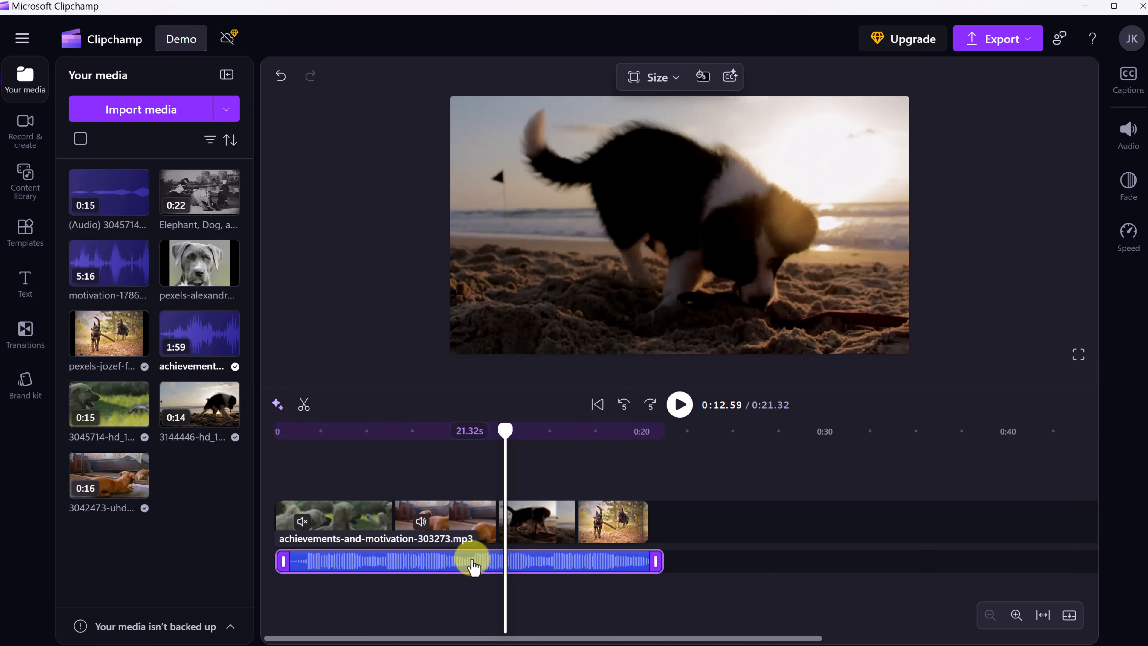
pyautogui.click(1129, 140)
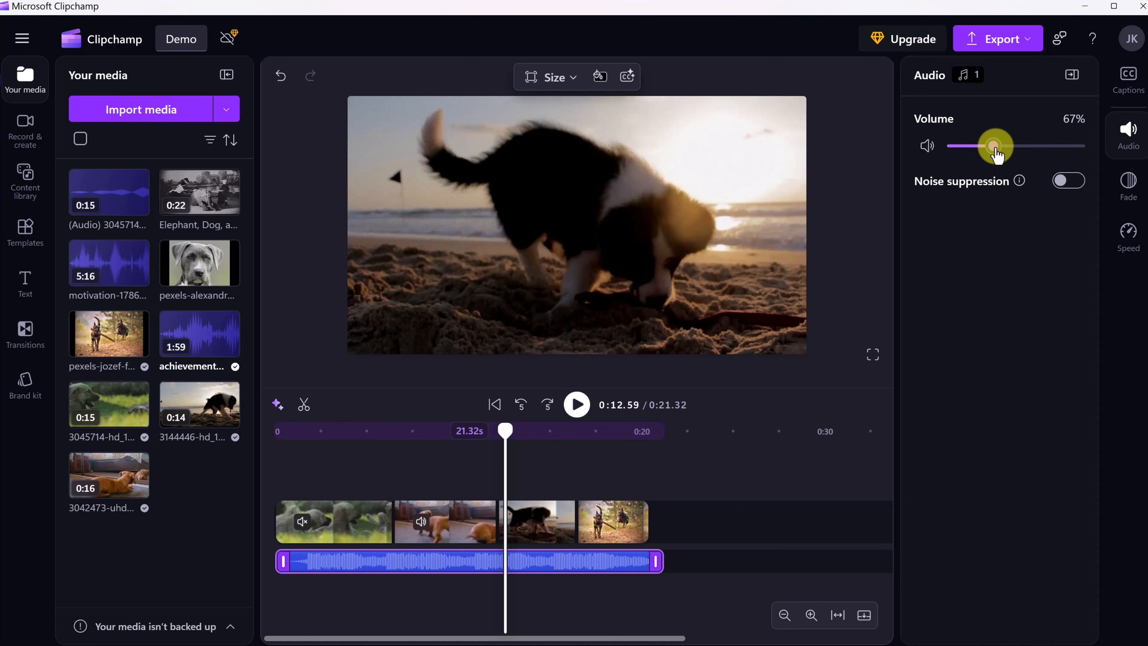
pyautogui.moveTo(994, 145); pyautogui.dragTo(971, 153)
pyautogui.click(577, 404)
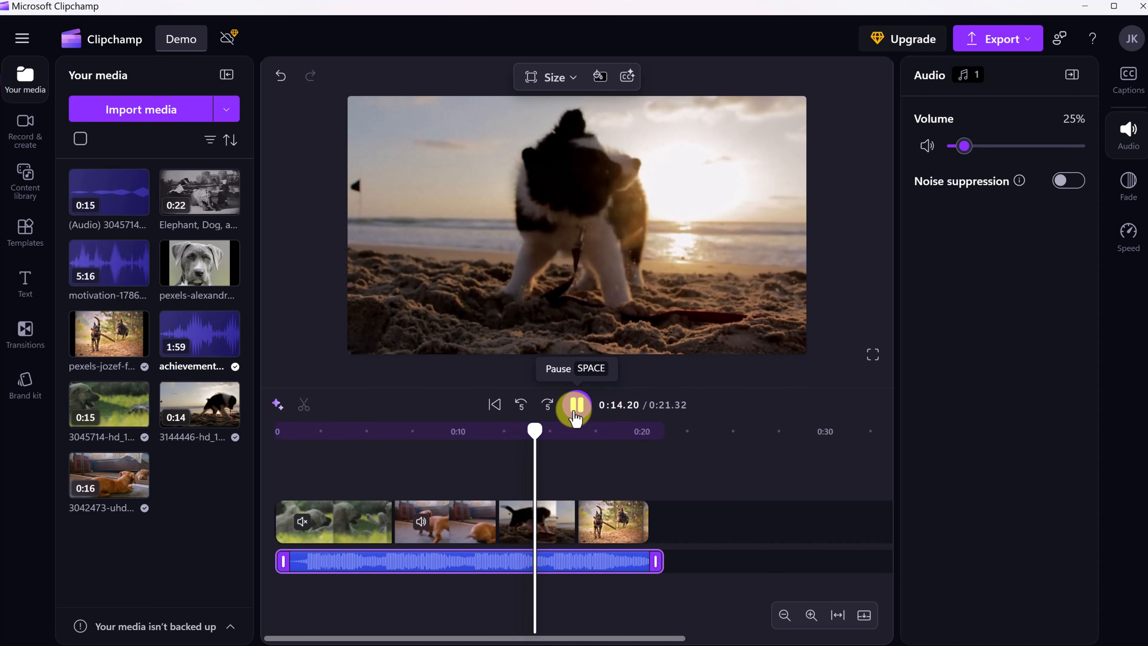
pyautogui.click(574, 413)
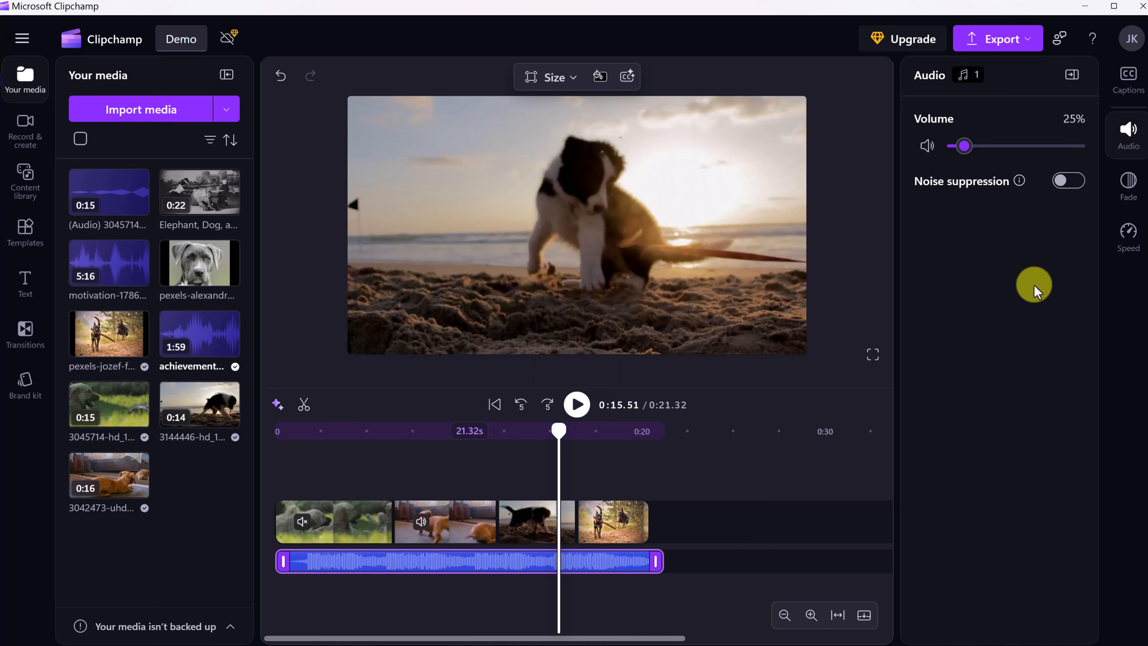
# - Set a 1.6-second fade out on the music and check how its ending plays
pyautogui.click(1129, 183)
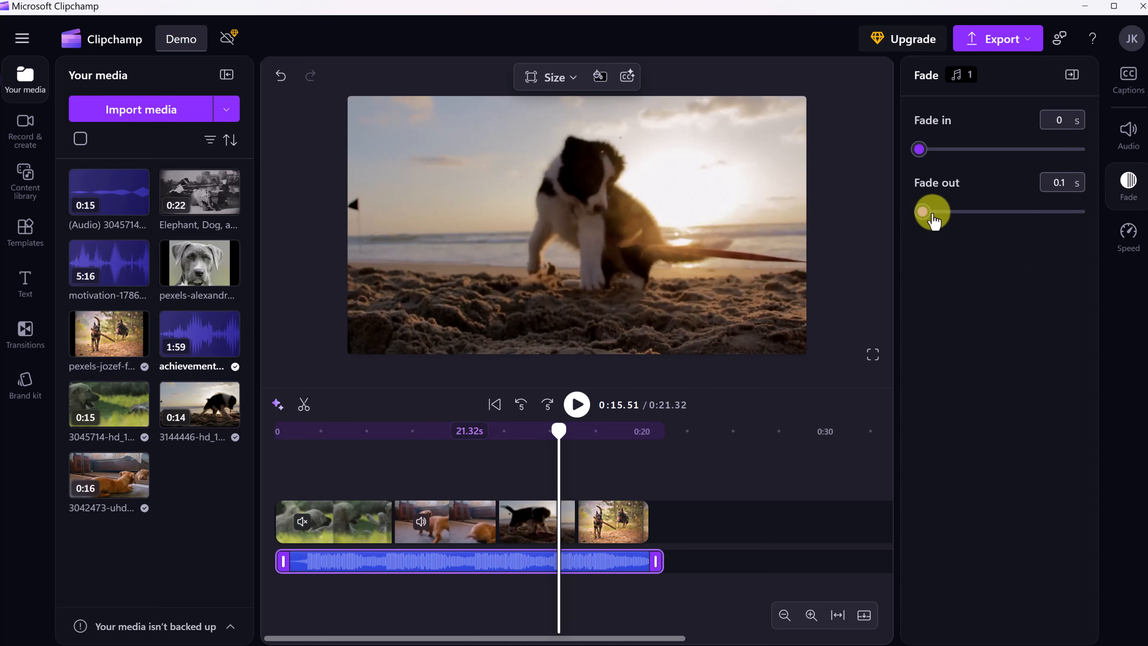
pyautogui.moveTo(932, 220); pyautogui.dragTo(1052, 217)
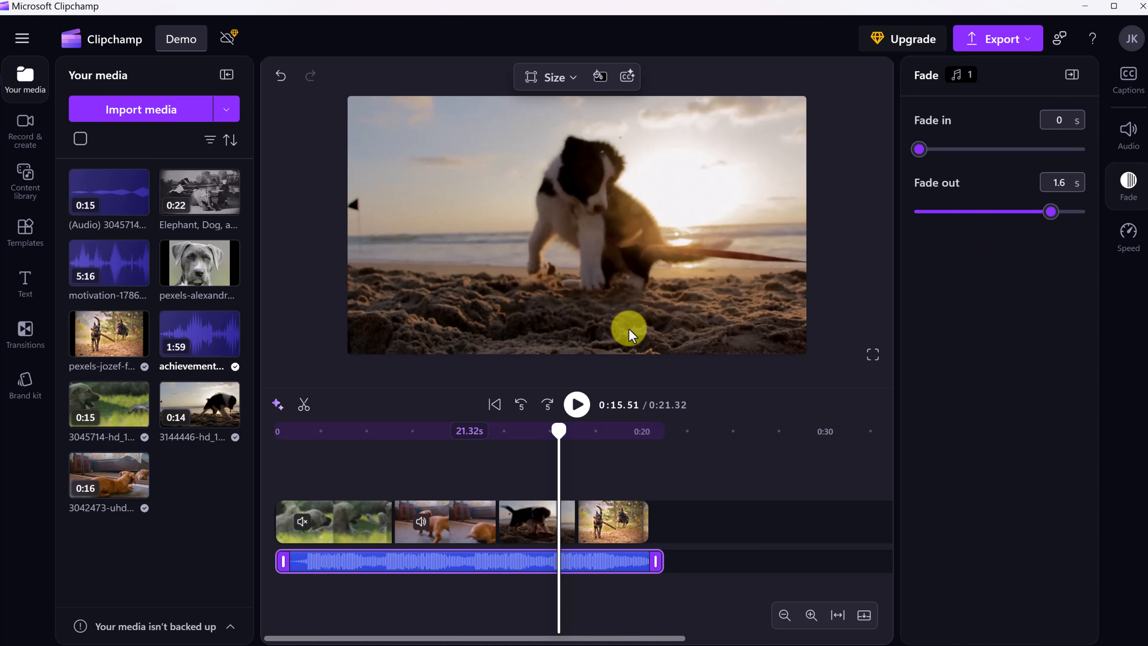
pyautogui.moveTo(558, 432); pyautogui.dragTo(628, 449)
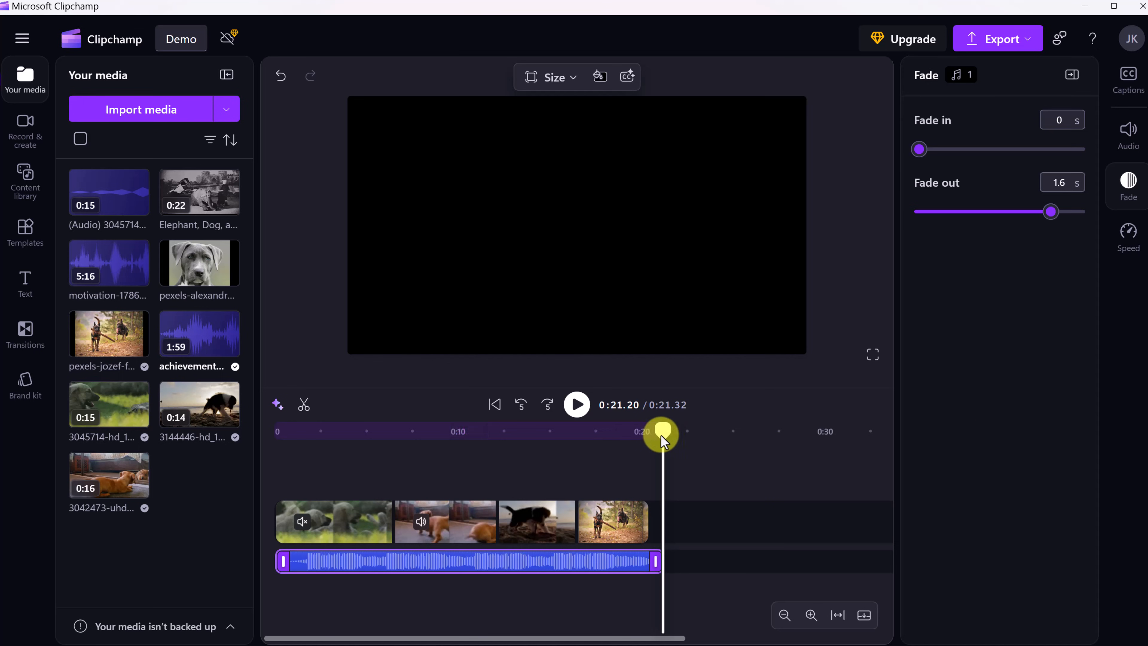
# - Play across the cut between the grass dogs clip and the puppies clip to check the change without a transition
pyautogui.moveTo(662, 434); pyautogui.dragTo(357, 461)
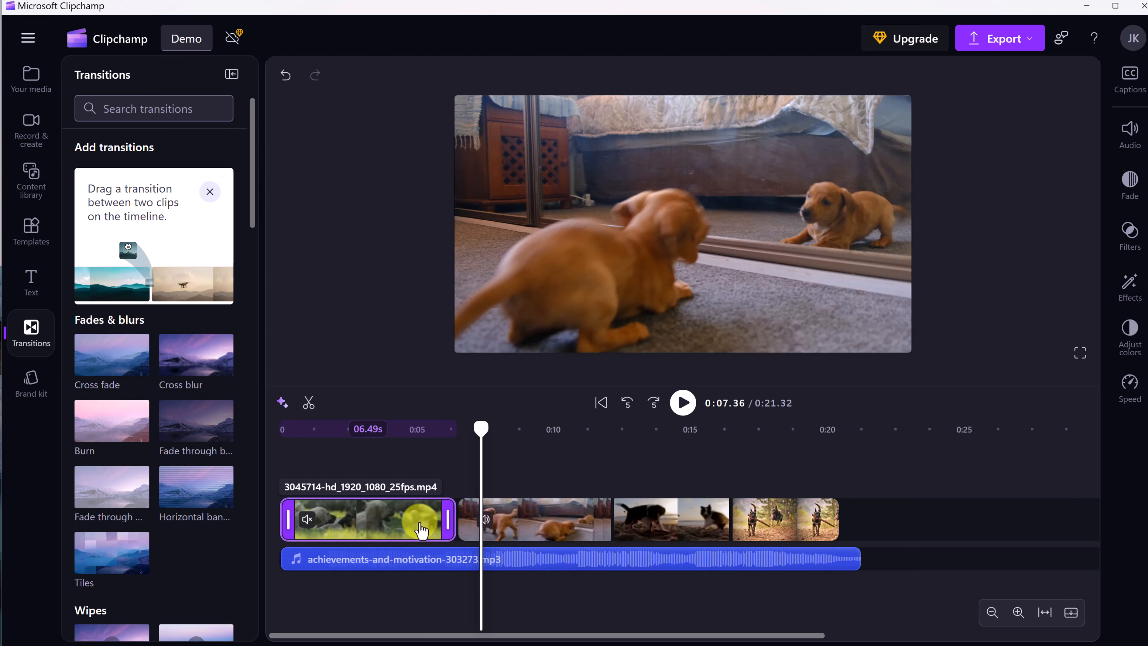
pyautogui.moveTo(479, 427); pyautogui.dragTo(445, 443)
pyautogui.click(681, 403)
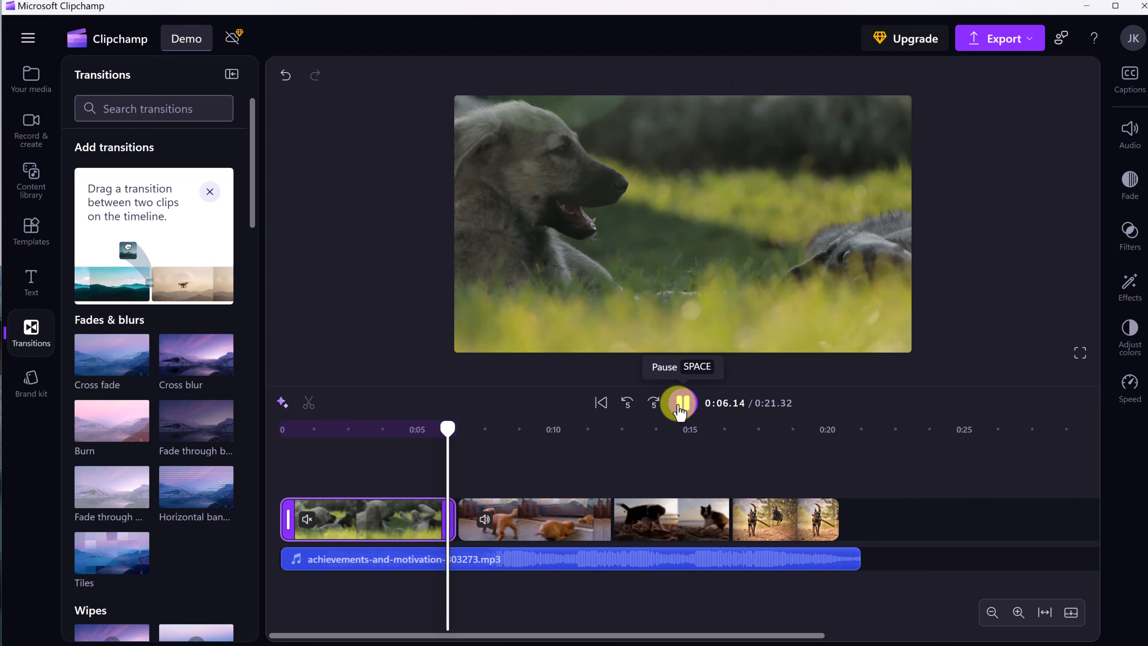
pyautogui.click(681, 403)
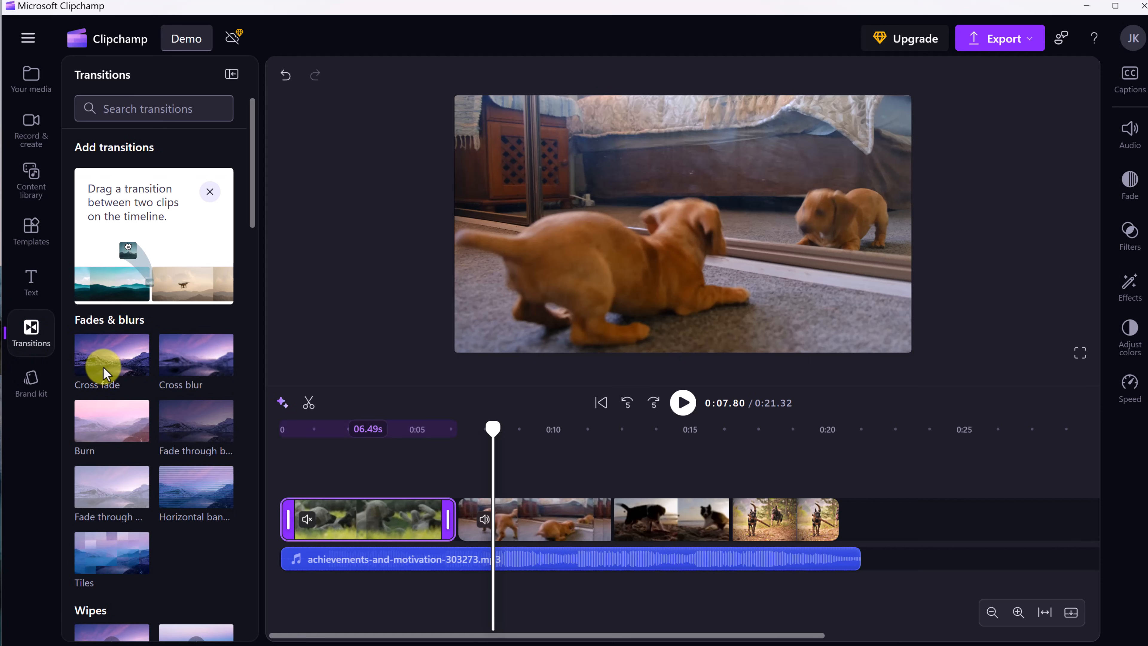
# - Add a Cross fade transition between the grass dogs clip and the puppies clip and play across it
pyautogui.moveTo(105, 373); pyautogui.dragTo(456, 530)
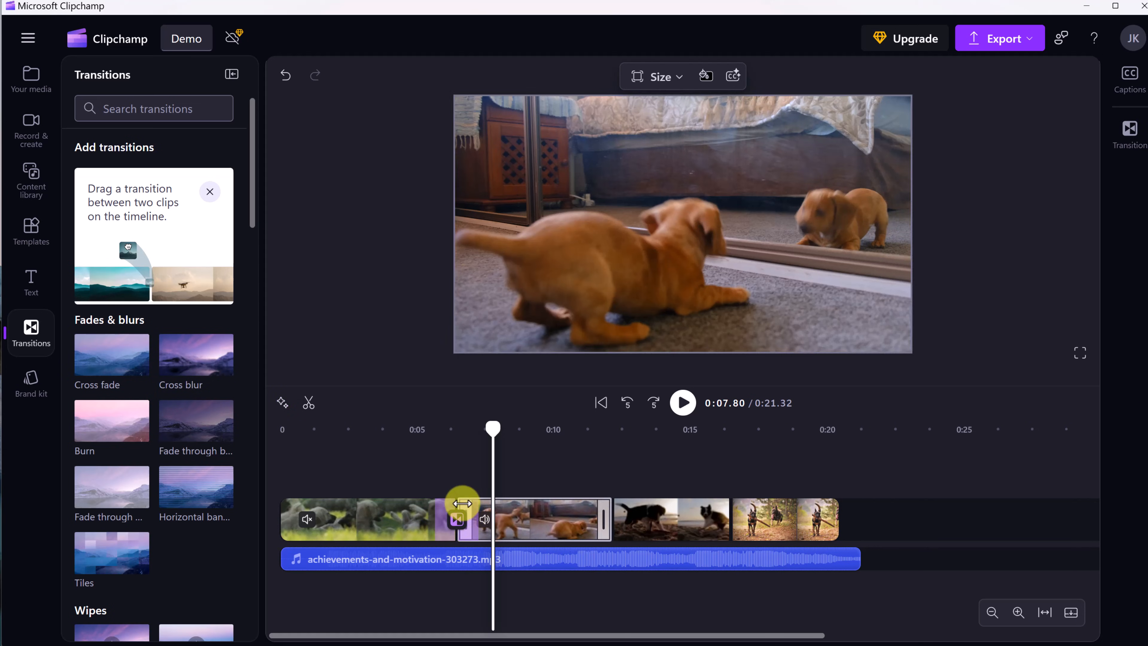
pyautogui.moveTo(493, 431); pyautogui.dragTo(441, 431)
pyautogui.click(684, 403)
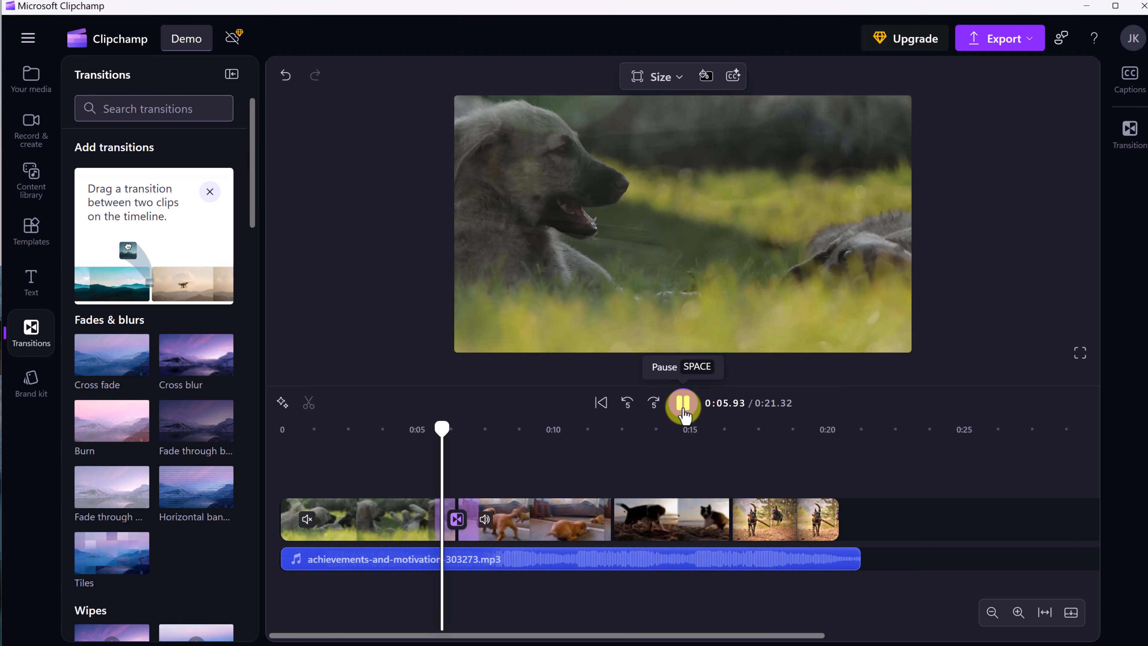
pyautogui.click(684, 404)
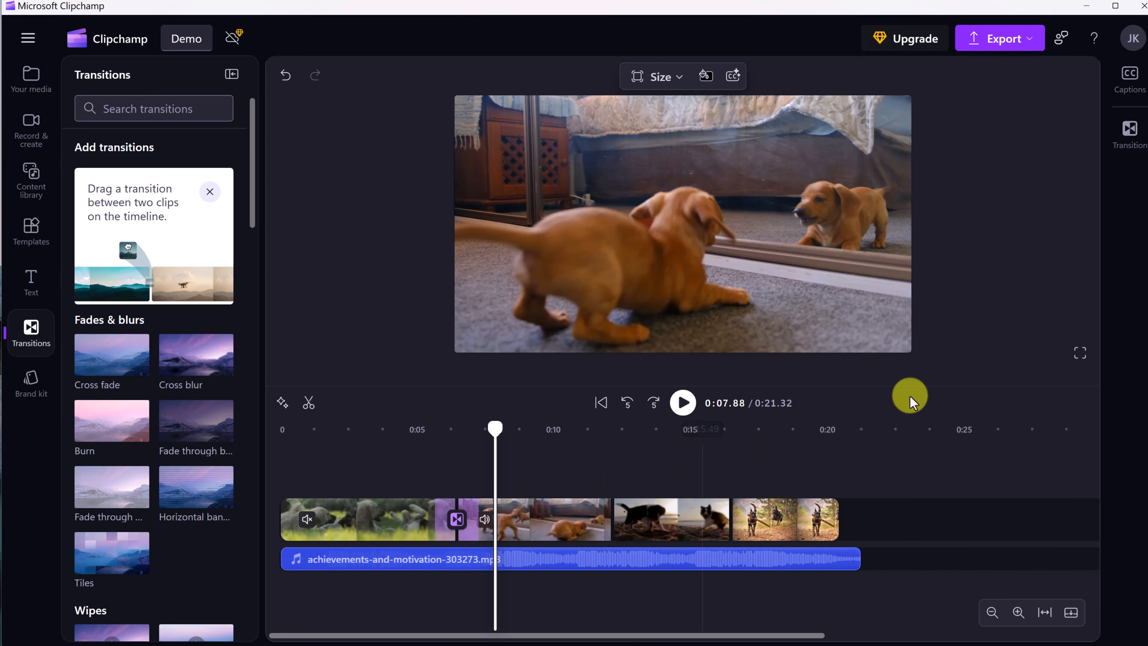
# - Change the transition between the first two clips to Hard wipe left and play across it
pyautogui.click(1129, 135)
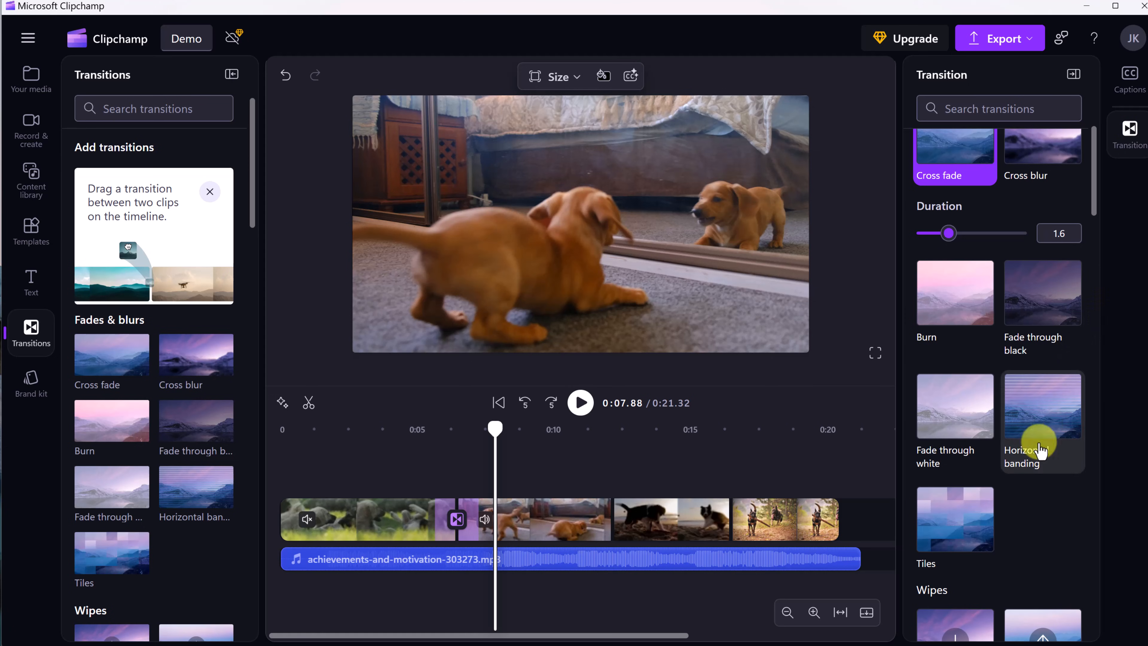
pyautogui.scroll(-8, 1049, 518)
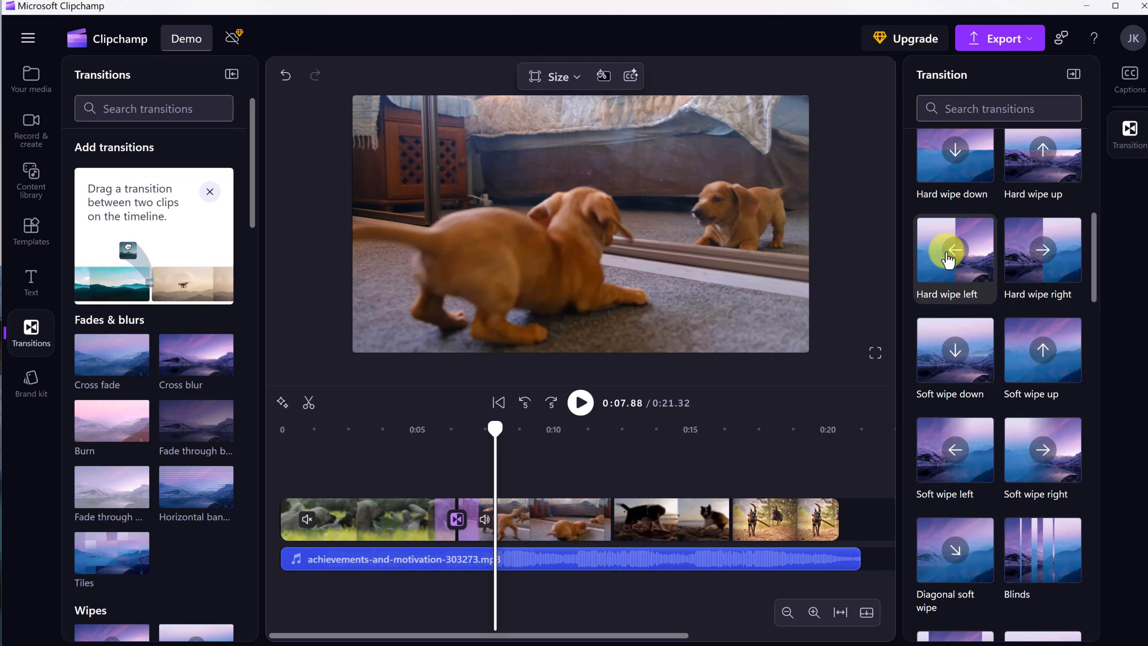
pyautogui.click(949, 259)
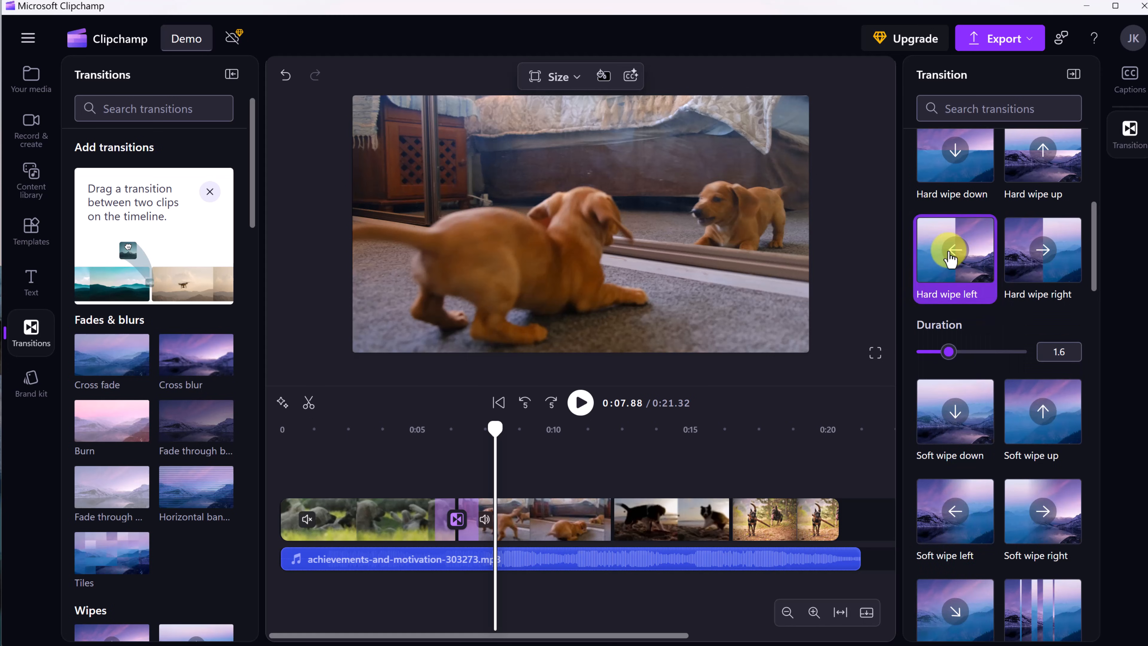
pyautogui.moveTo(495, 428); pyautogui.dragTo(430, 430)
pyautogui.click(581, 403)
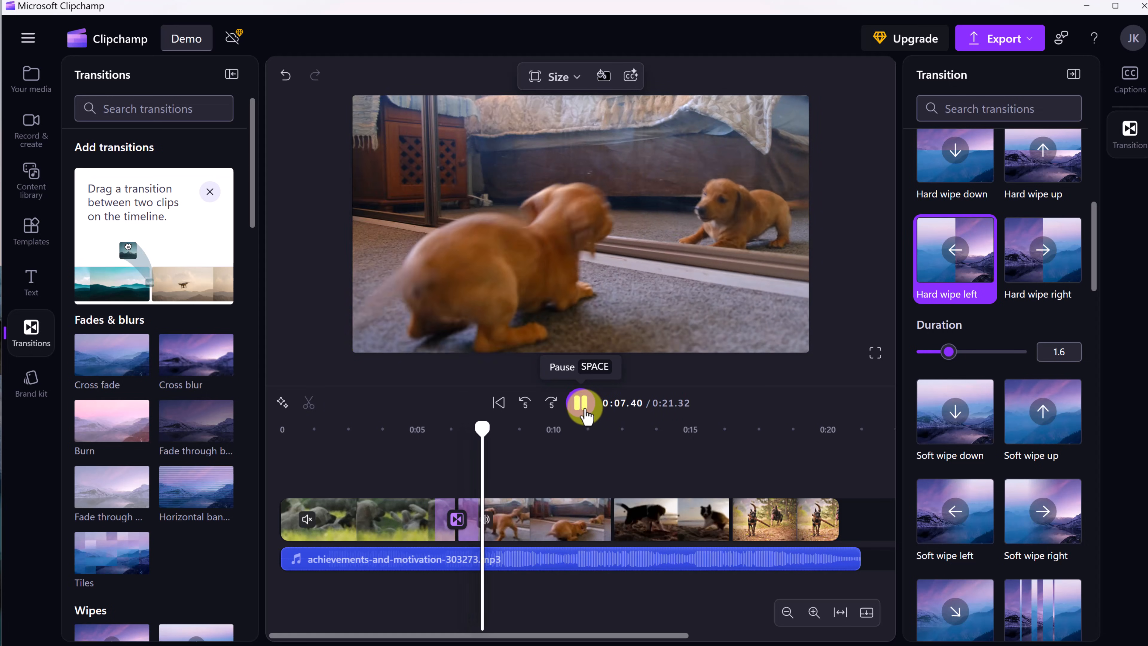
pyautogui.click(585, 410)
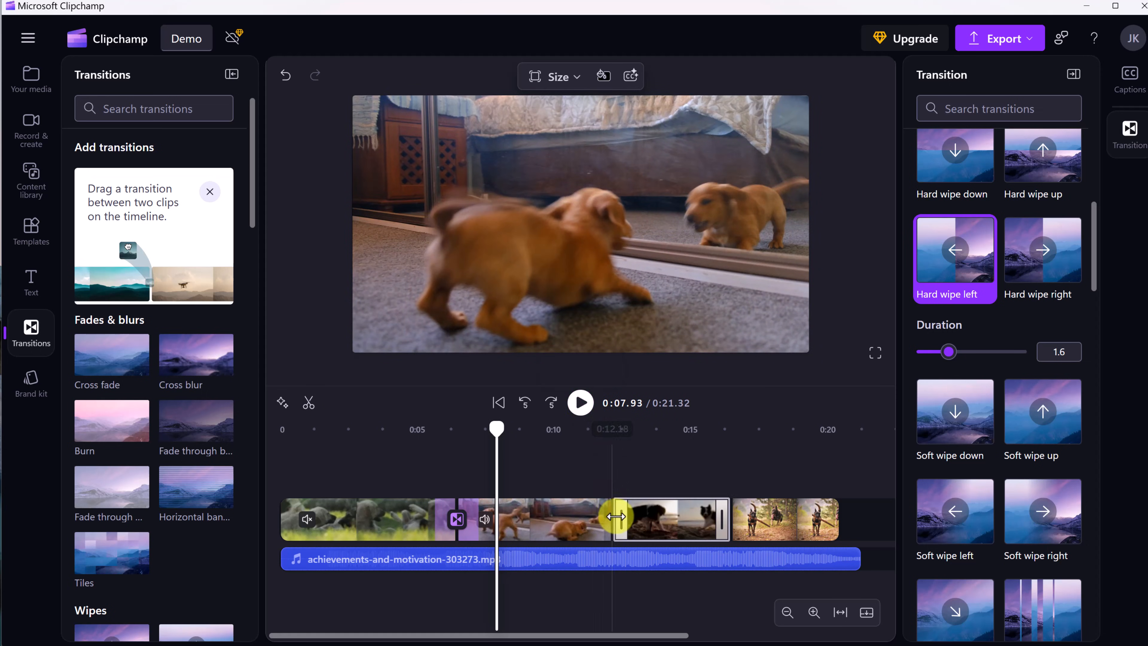
# - Add a Hard wipe left transition between the puppies clip and the beach dog clip and play across it
pyautogui.moveTo(612, 529)
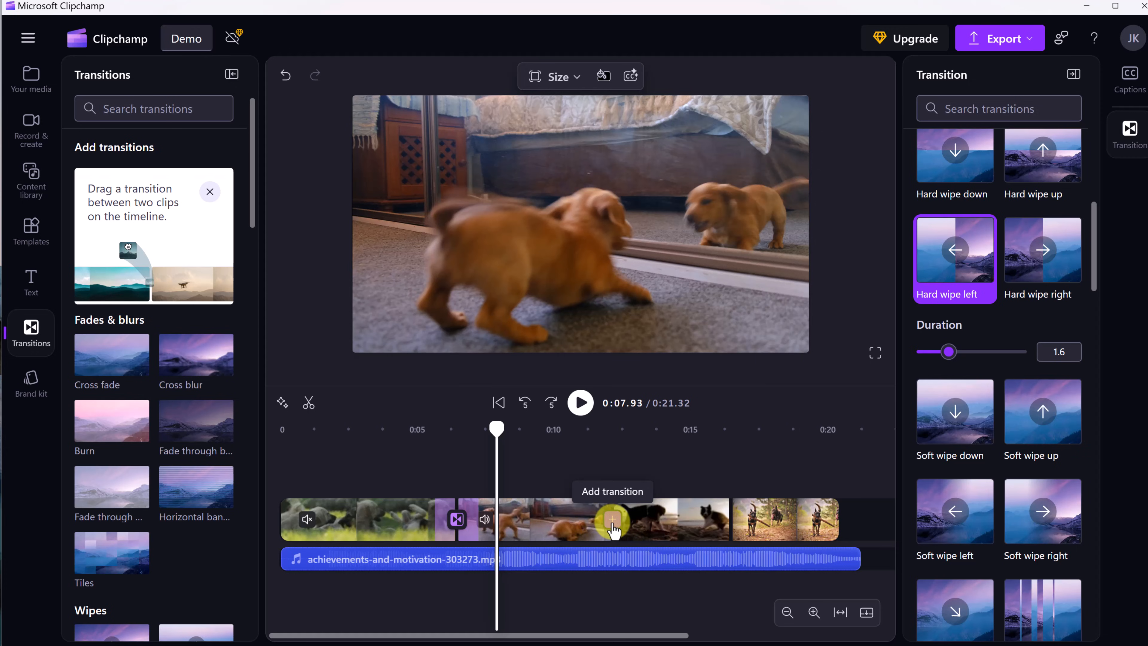
pyautogui.click(612, 524)
pyautogui.moveTo(497, 429); pyautogui.dragTo(592, 448)
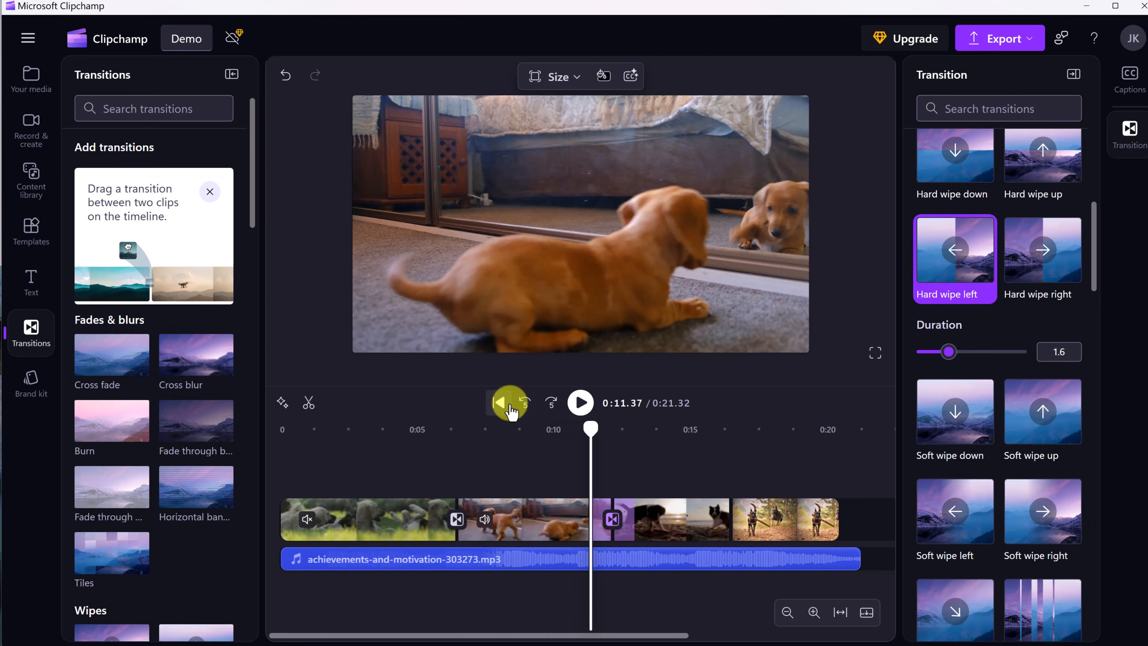
pyautogui.click(580, 403)
pyautogui.click(581, 403)
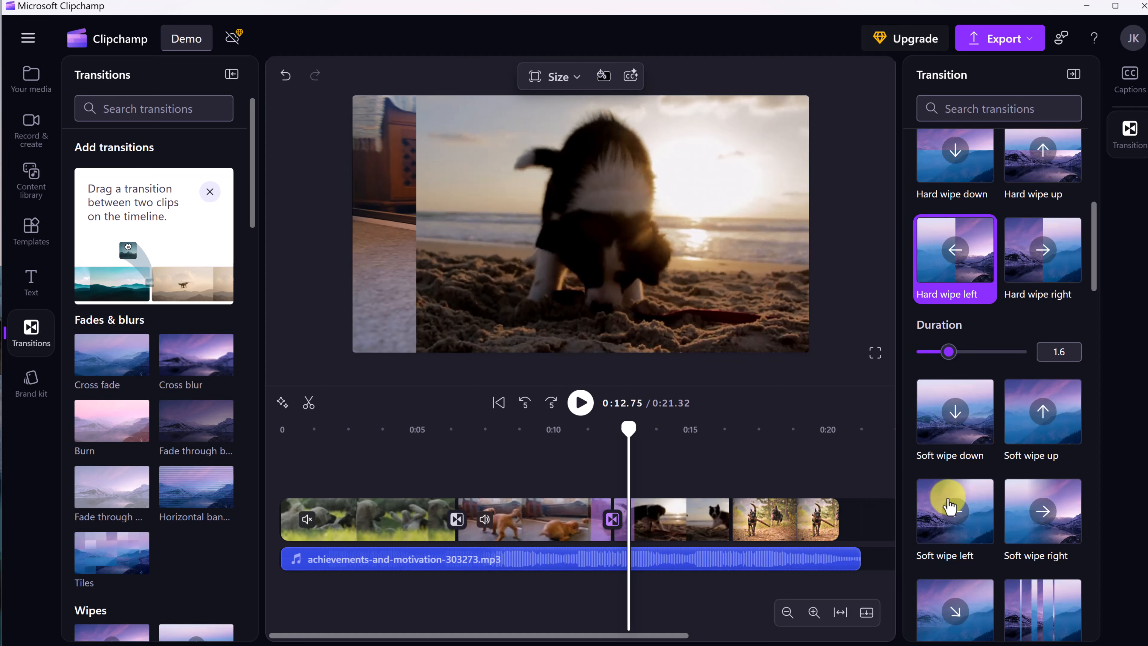
# - Change the transition between the puppies and beach dog clips to Circular wipe and play across it
pyautogui.scroll(-7, 954, 502)
pyautogui.scroll(-2, 954, 506)
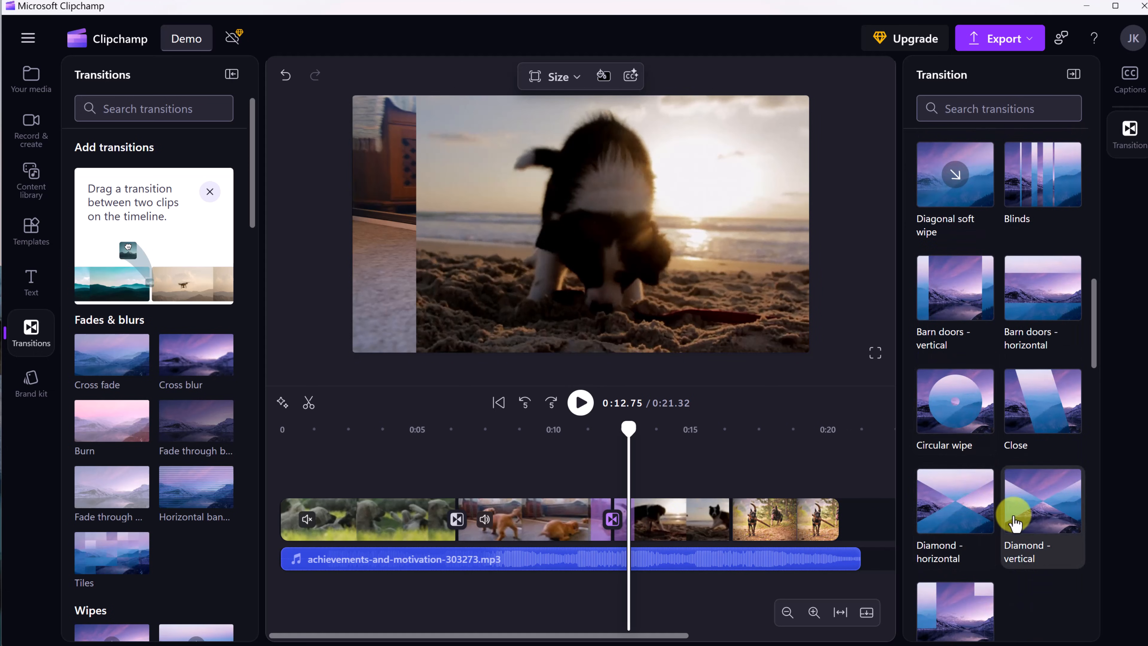
pyautogui.click(962, 421)
pyautogui.moveTo(628, 427); pyautogui.dragTo(600, 434)
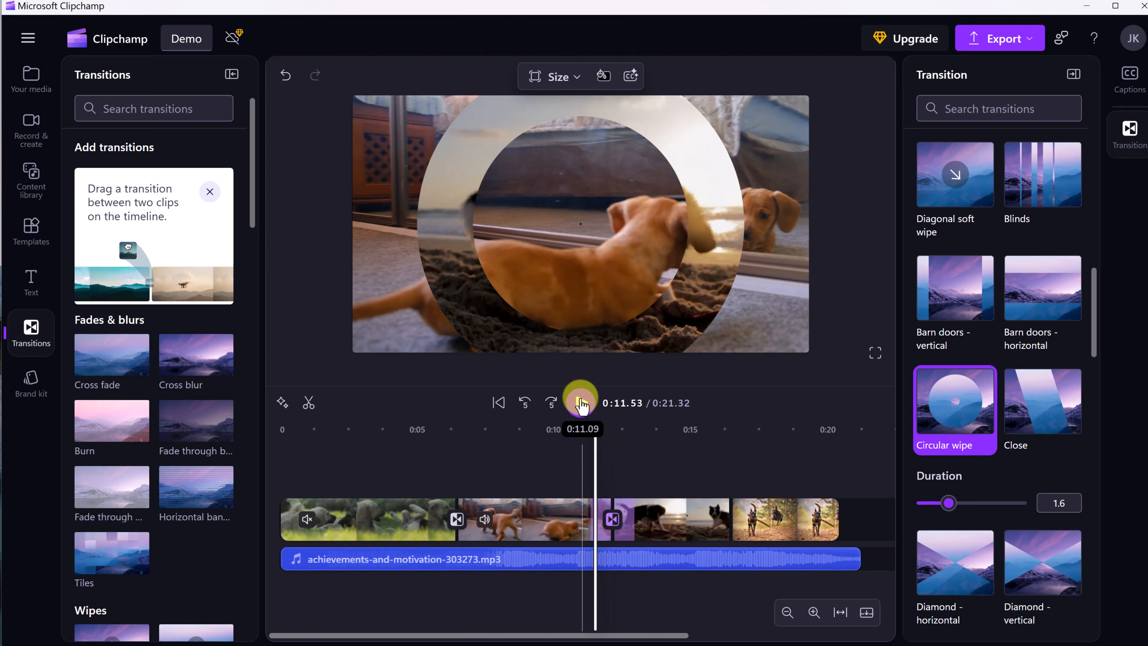
pyautogui.click(580, 402)
pyautogui.click(580, 402)
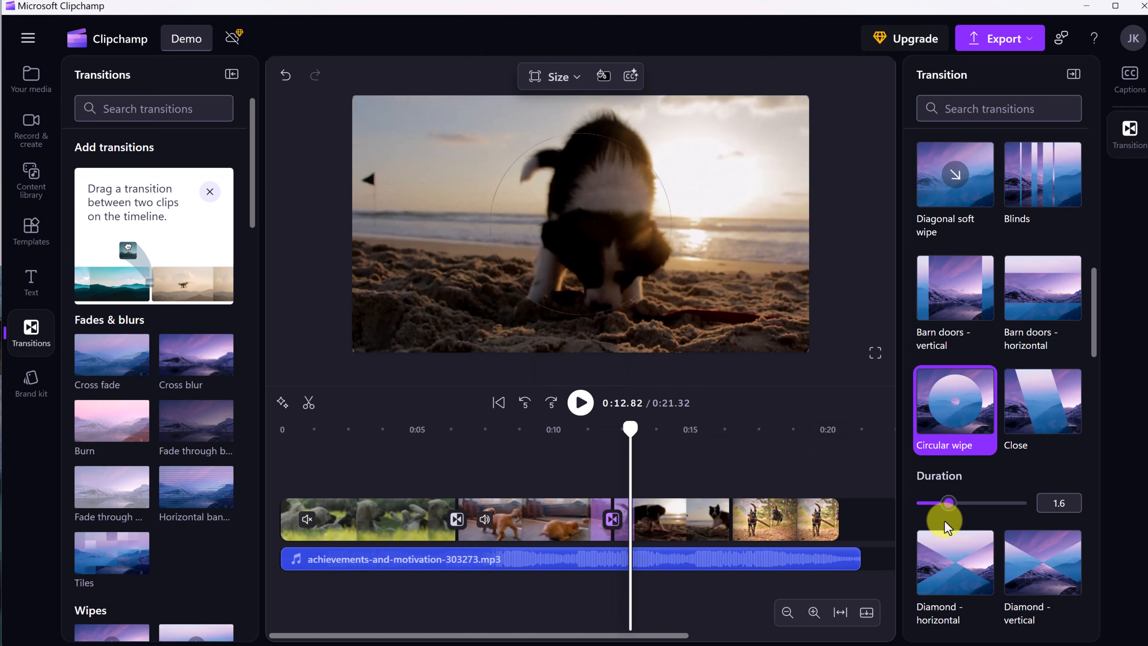
# - Set the Circular wipe transition's duration to 2.8 seconds and play across it
pyautogui.moveTo(950, 511); pyautogui.dragTo(976, 503)
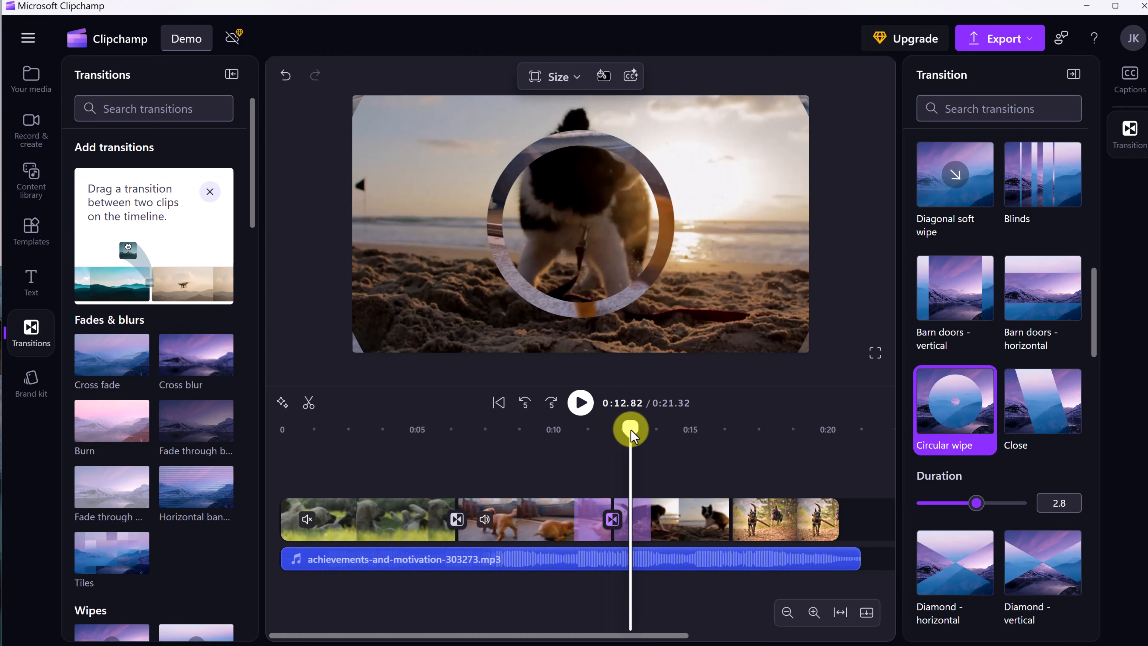
pyautogui.moveTo(629, 430); pyautogui.dragTo(602, 430)
pyautogui.click(581, 402)
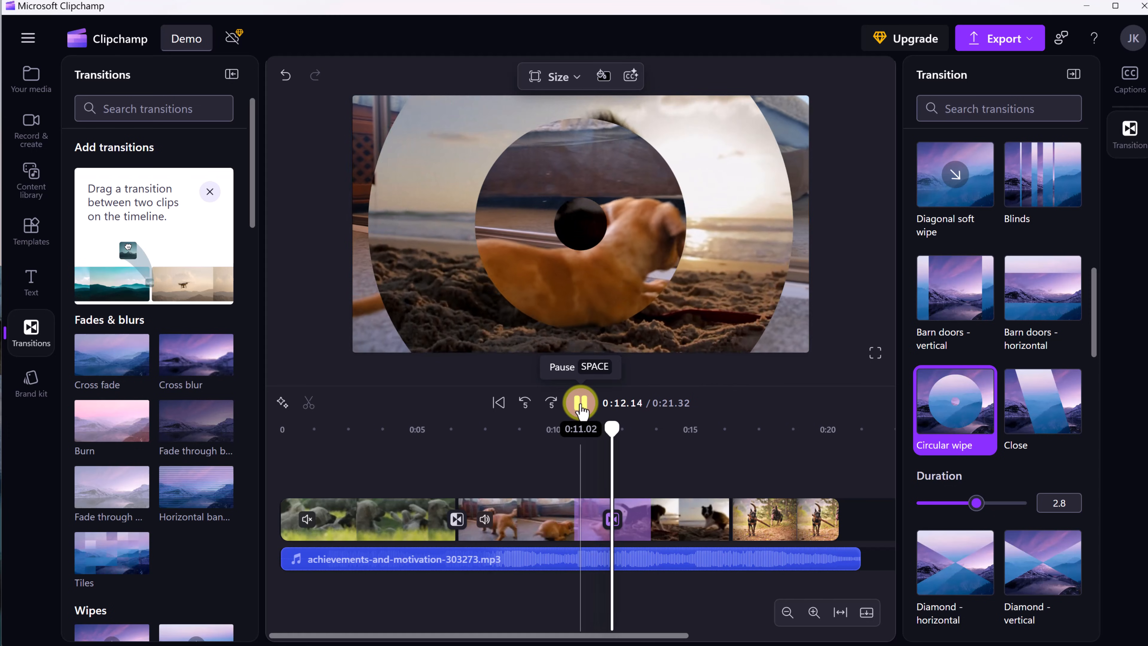
pyautogui.click(771, 527)
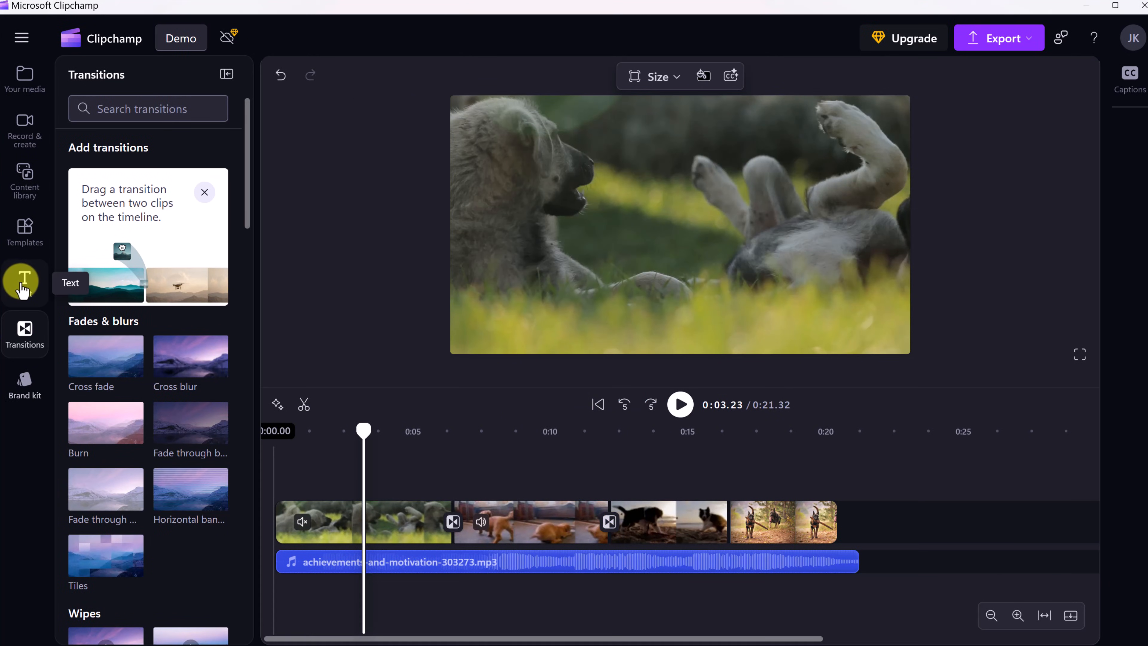
# - Add a plain text title above the grass dogs clip on the timeline and change its text to Hello
pyautogui.click(23, 285)
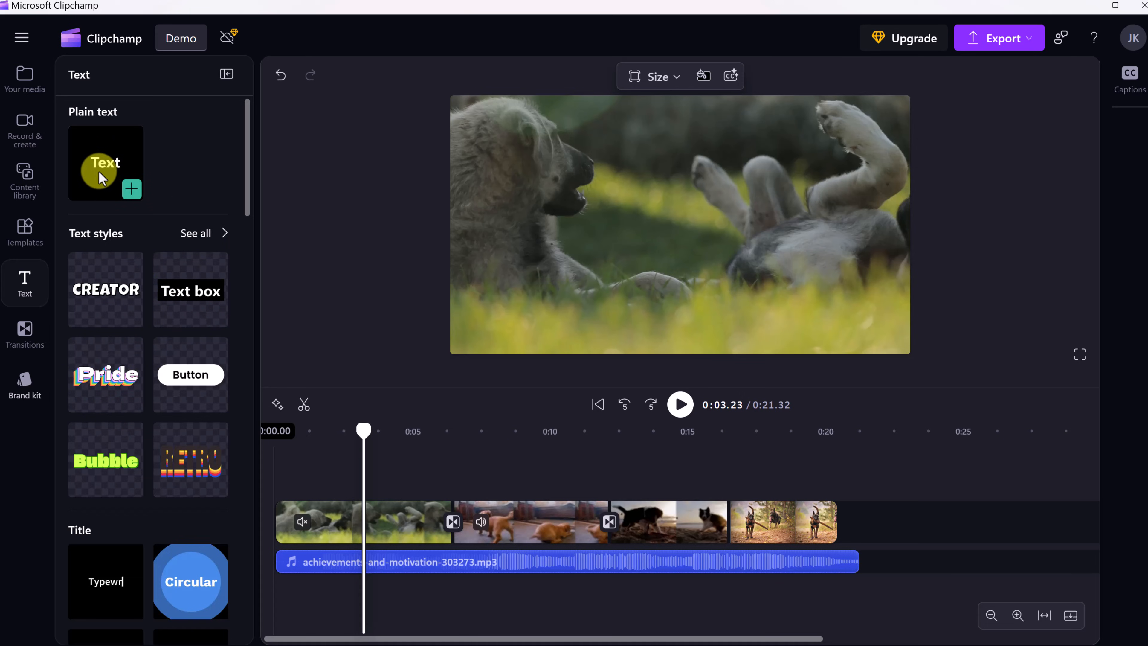
pyautogui.moveTo(99, 170); pyautogui.dragTo(367, 493)
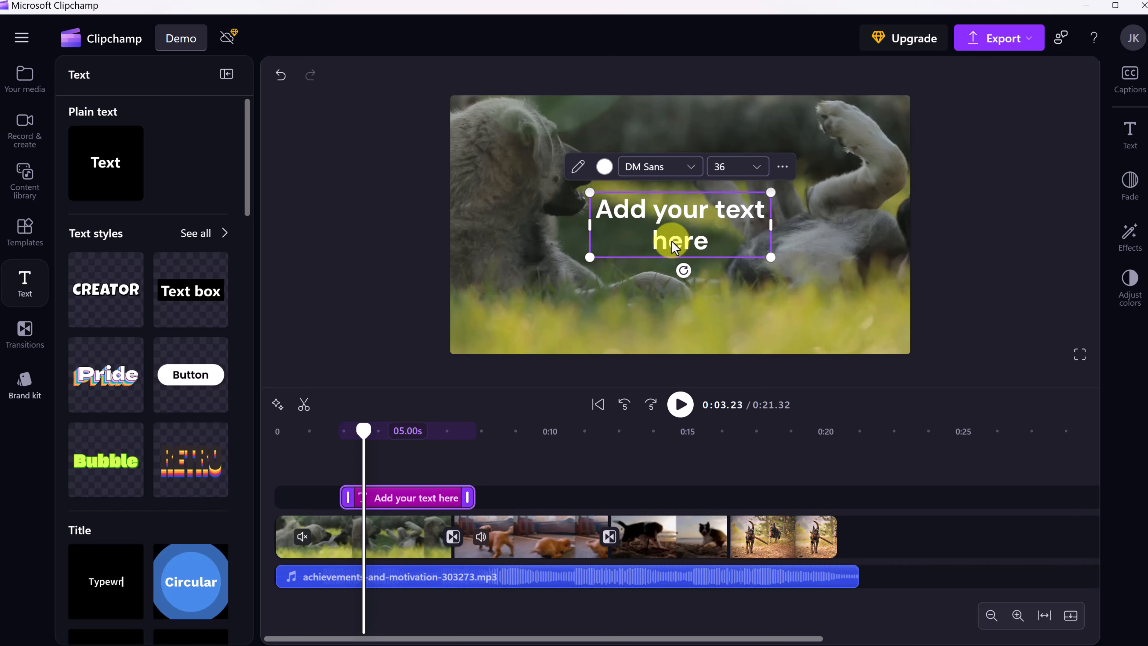
pyautogui.doubleClick(679, 245)
pyautogui.write('Hello')
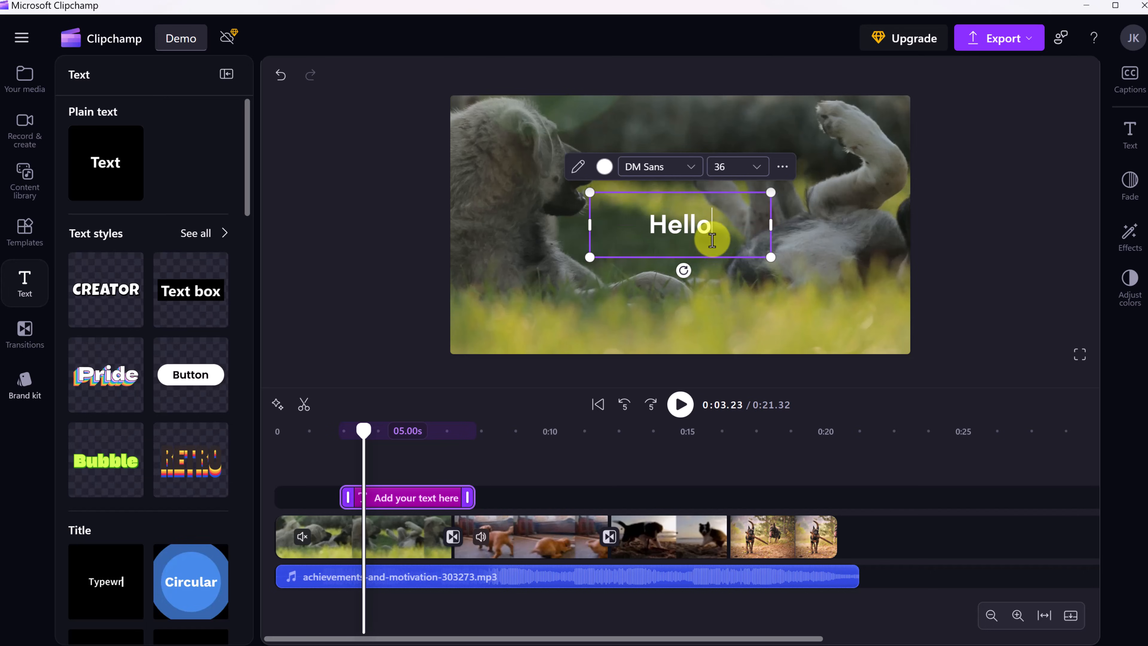
pyautogui.click(512, 260)
pyautogui.click(531, 259)
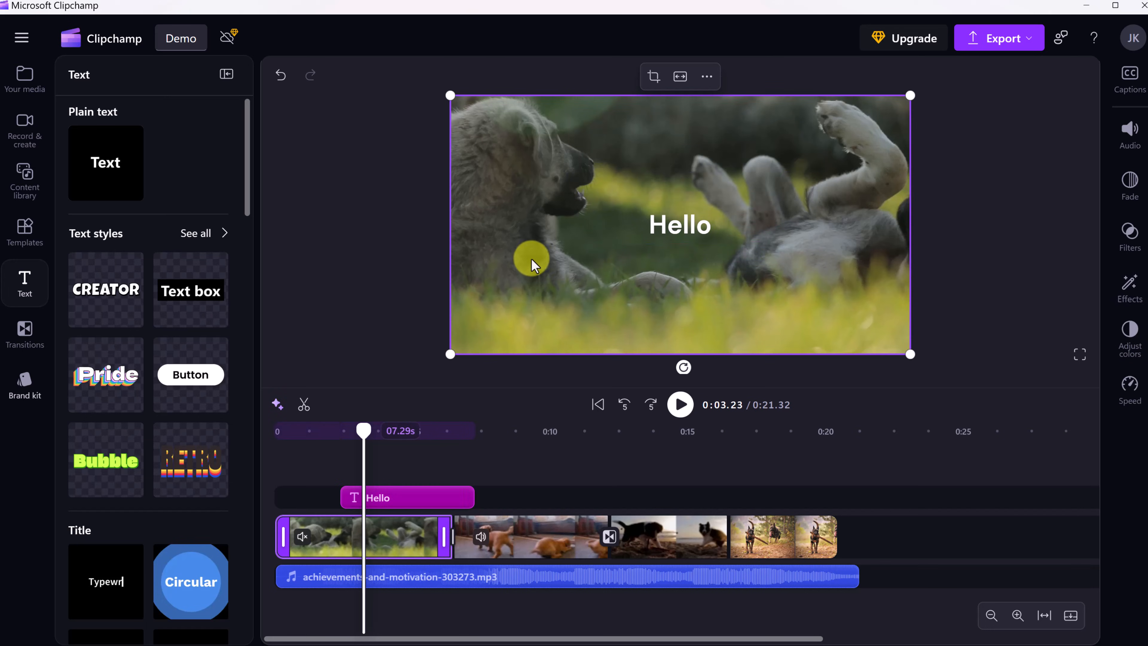
# - Move the Hello title slightly lower in the frame and set its font to Schoolbell at size 16
pyautogui.click(677, 228)
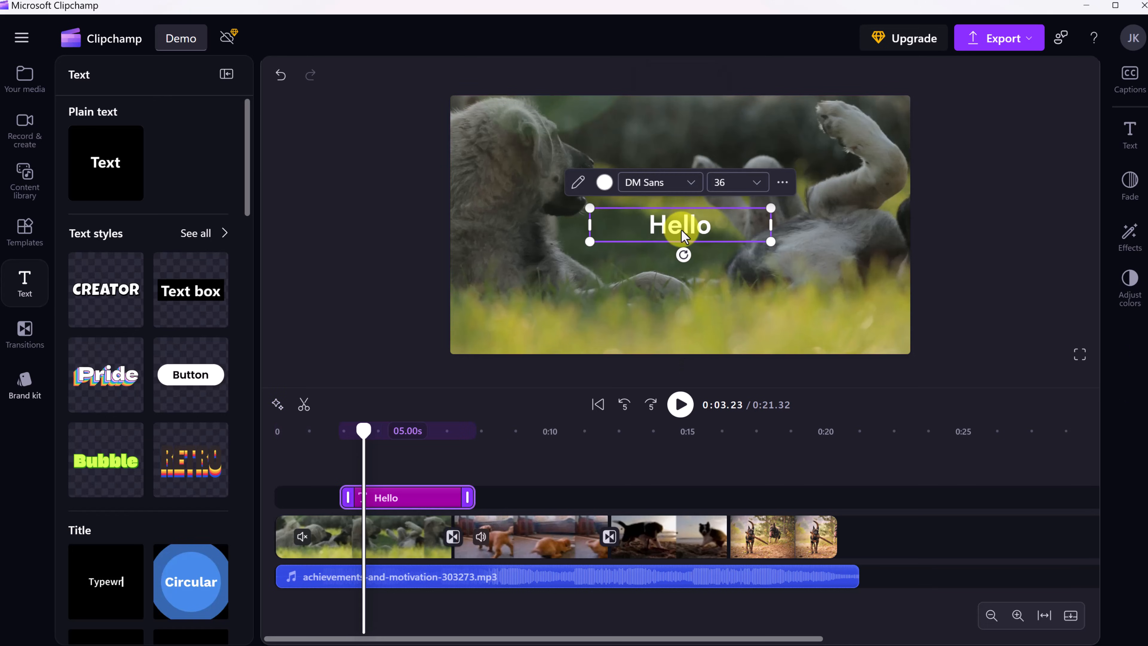
pyautogui.moveTo(677, 228)
pyautogui.mouseDown()
pyautogui.moveTo(610, 156)
pyautogui.moveTo(659, 237)
pyautogui.moveTo(700, 235)
pyautogui.moveTo(649, 223)
pyautogui.moveTo(679, 243)
pyautogui.mouseUp()
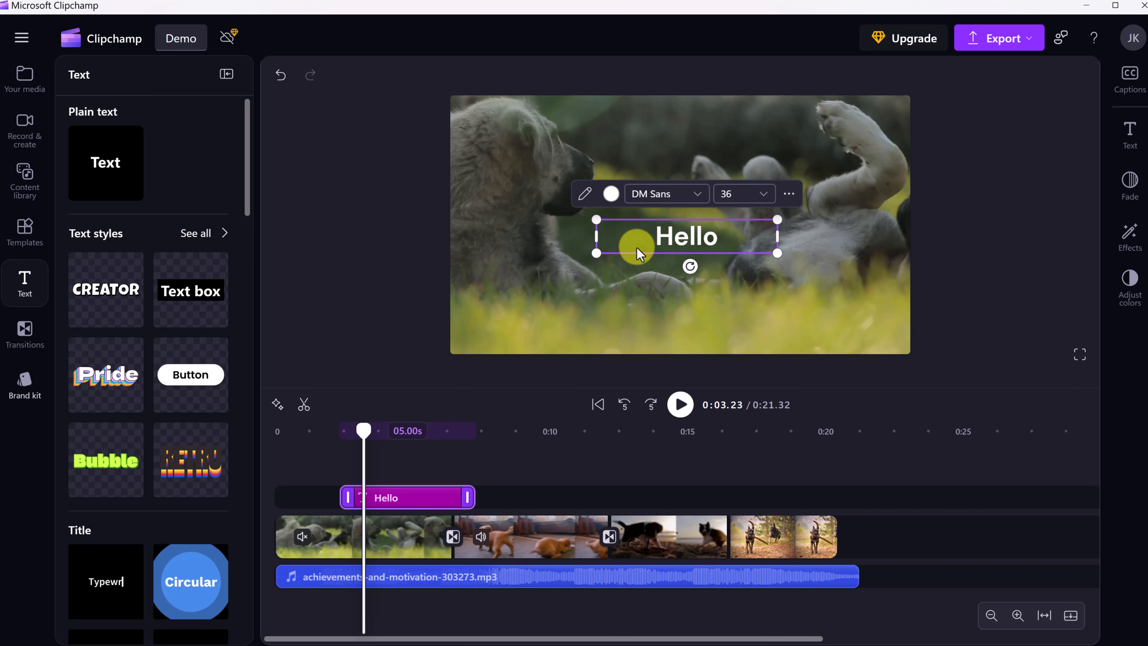
pyautogui.click(691, 193)
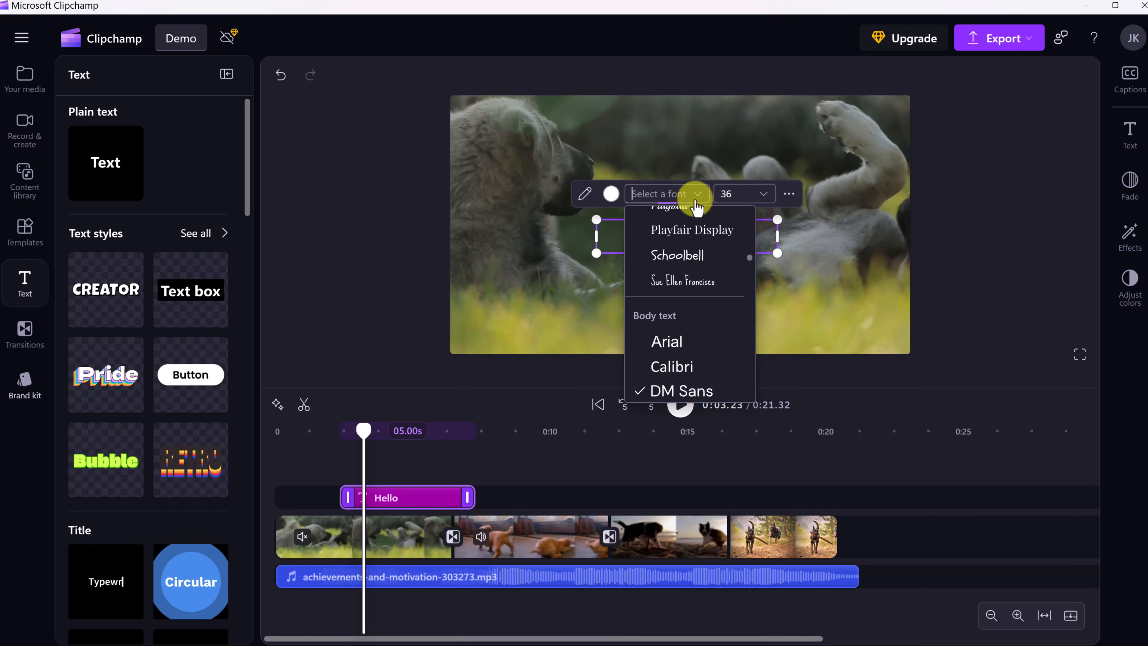
pyautogui.click(688, 257)
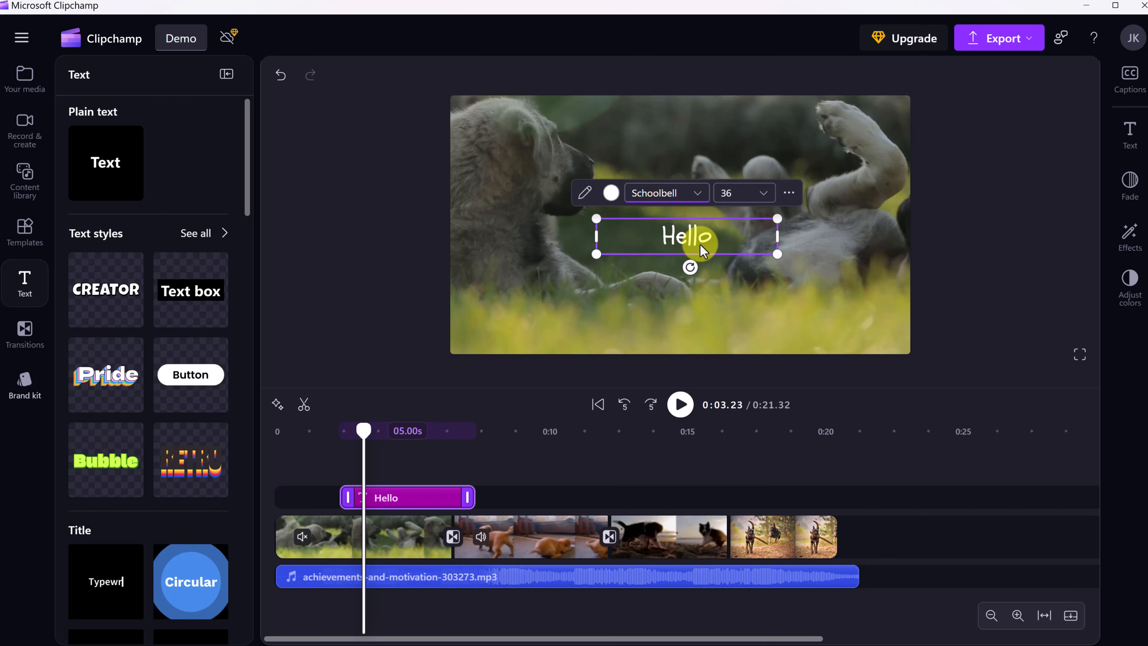
pyautogui.click(761, 193)
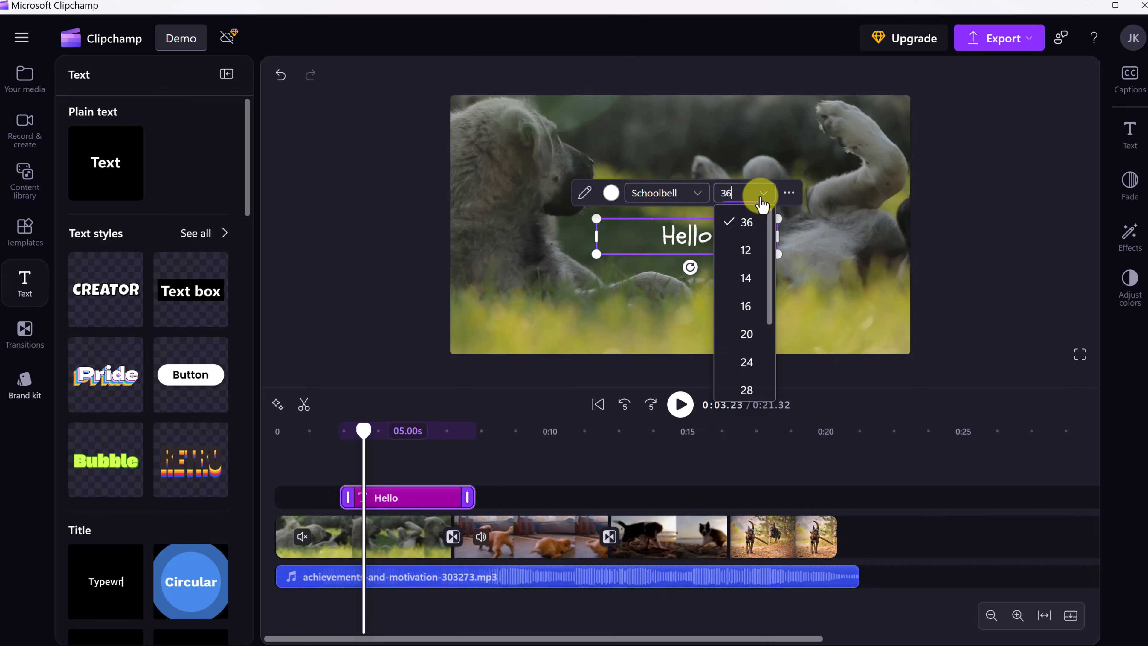
pyautogui.click(747, 312)
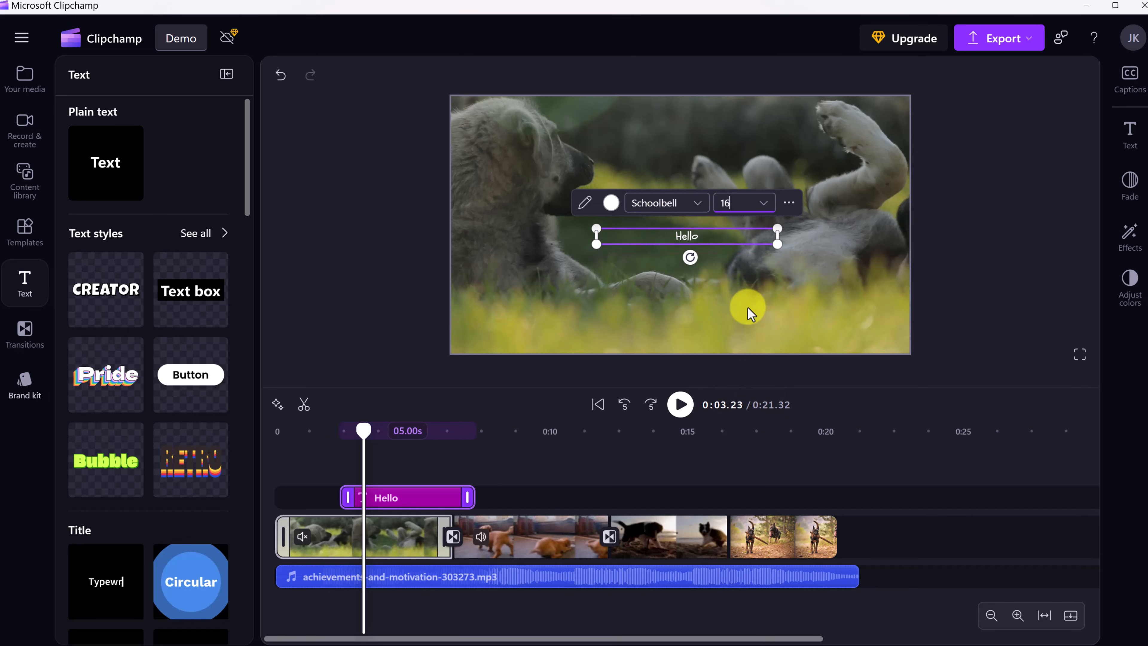
pyautogui.click(789, 204)
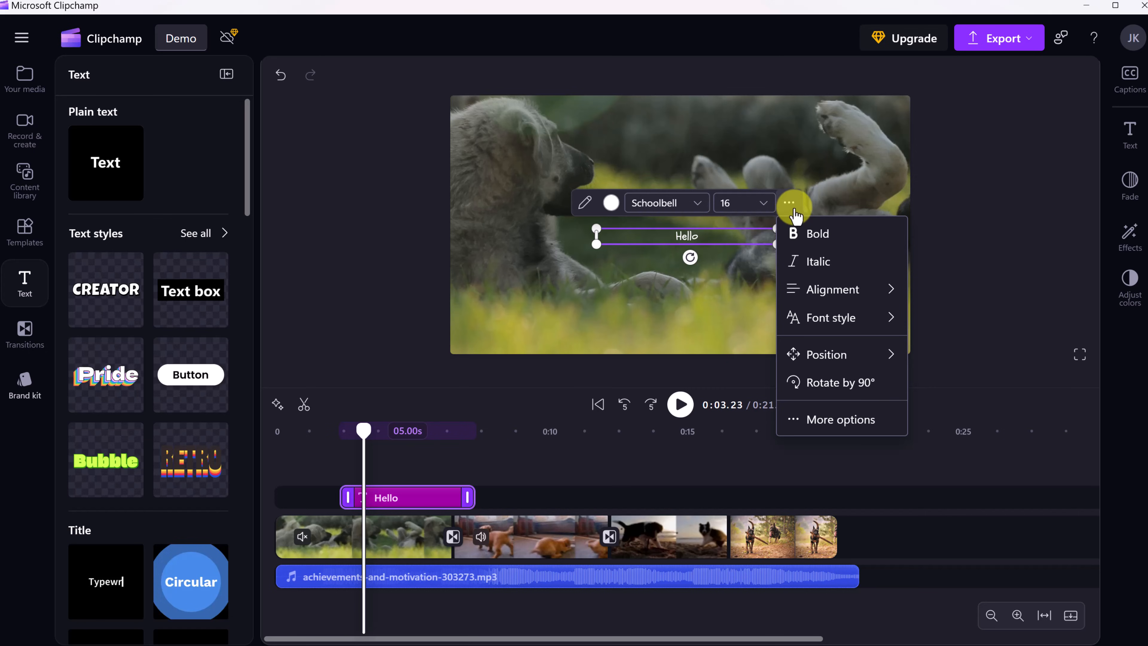
pyautogui.click(796, 215)
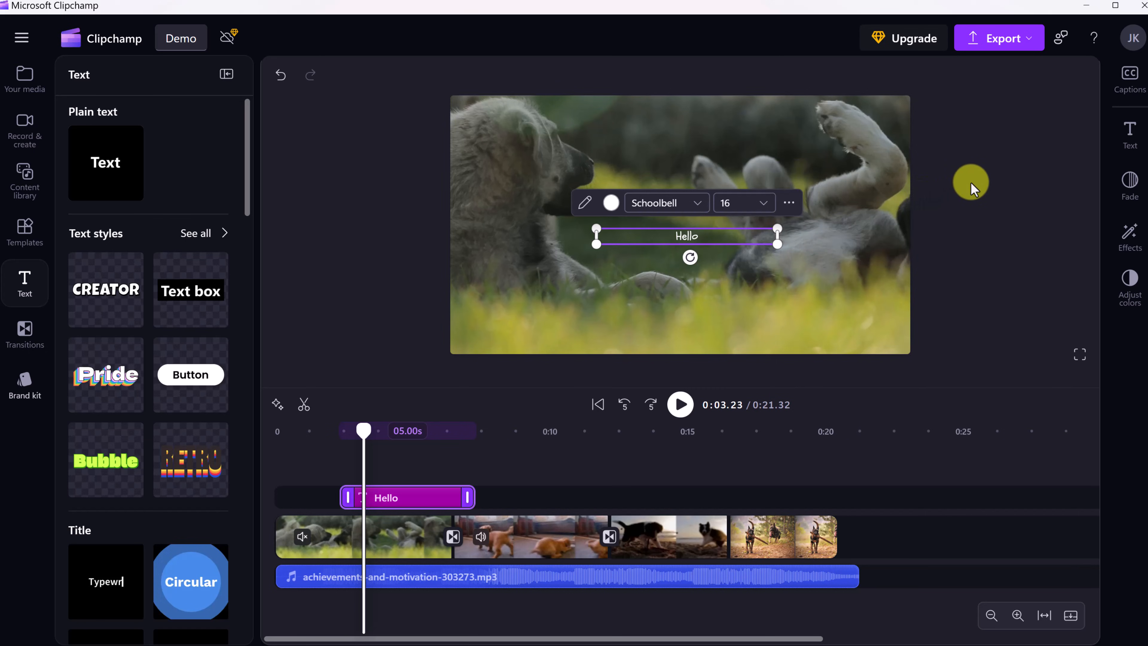
# - Set the Hello title's font size to 64 and its color to yellow
pyautogui.click(1129, 136)
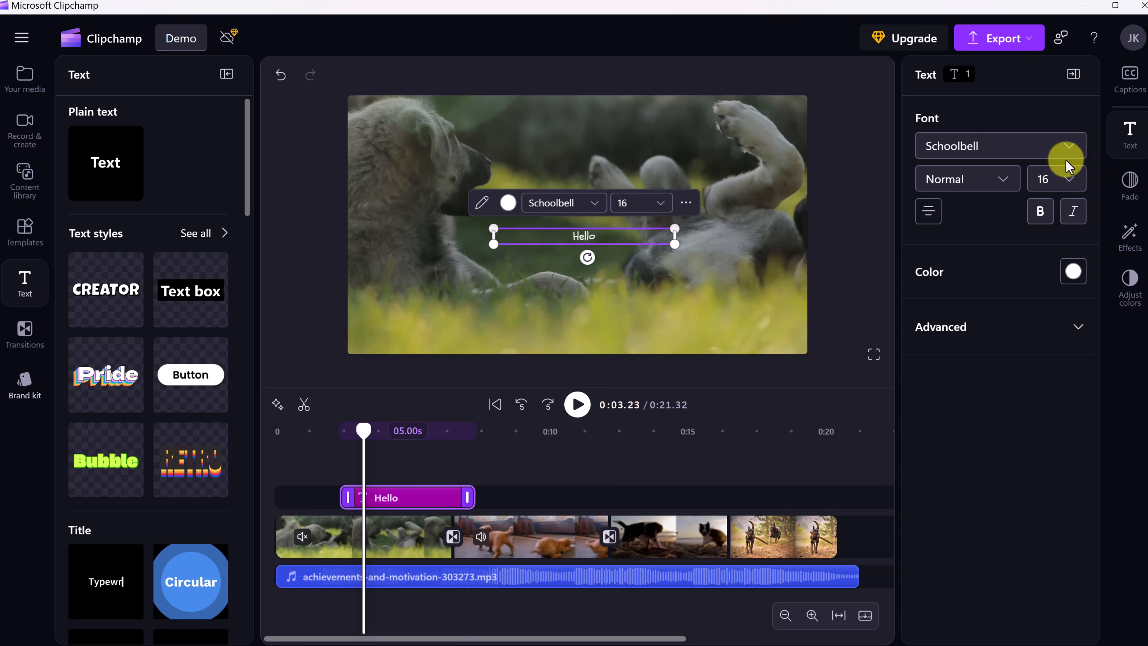
pyautogui.click(1065, 179)
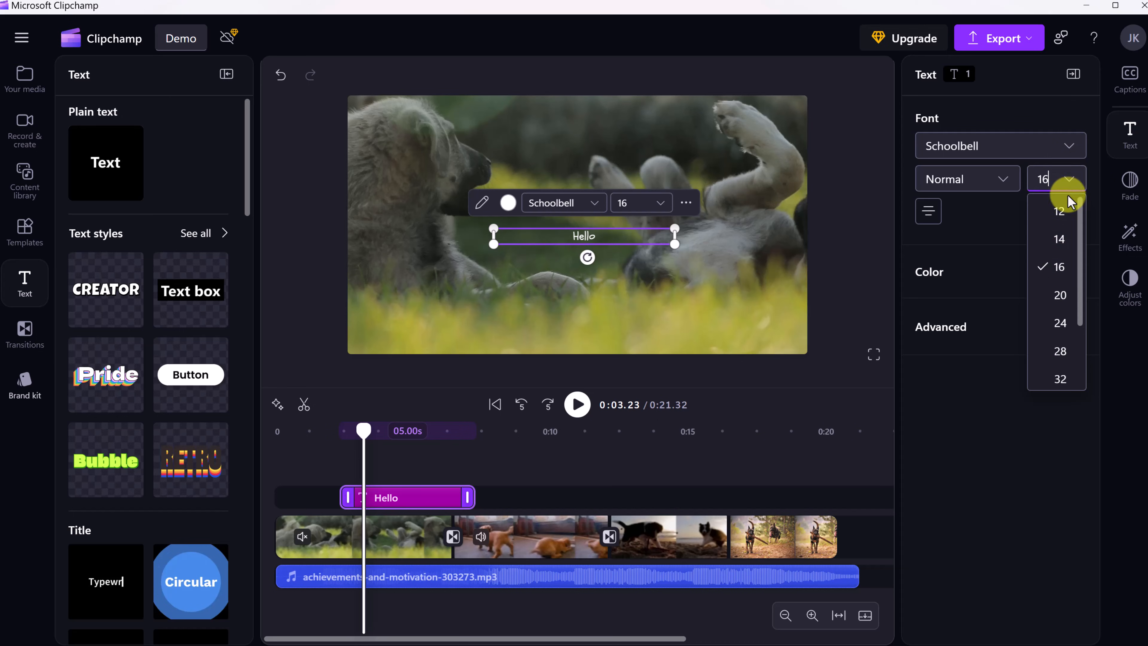
pyautogui.scroll(-1, 1062, 360)
pyautogui.click(1060, 347)
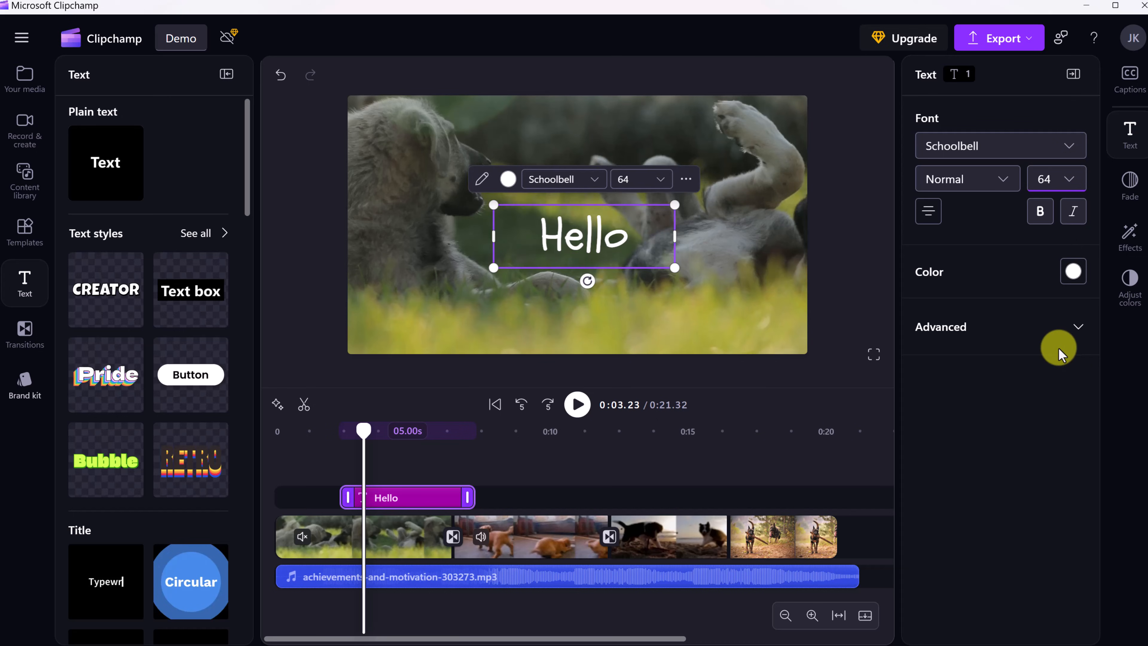
pyautogui.click(1063, 282)
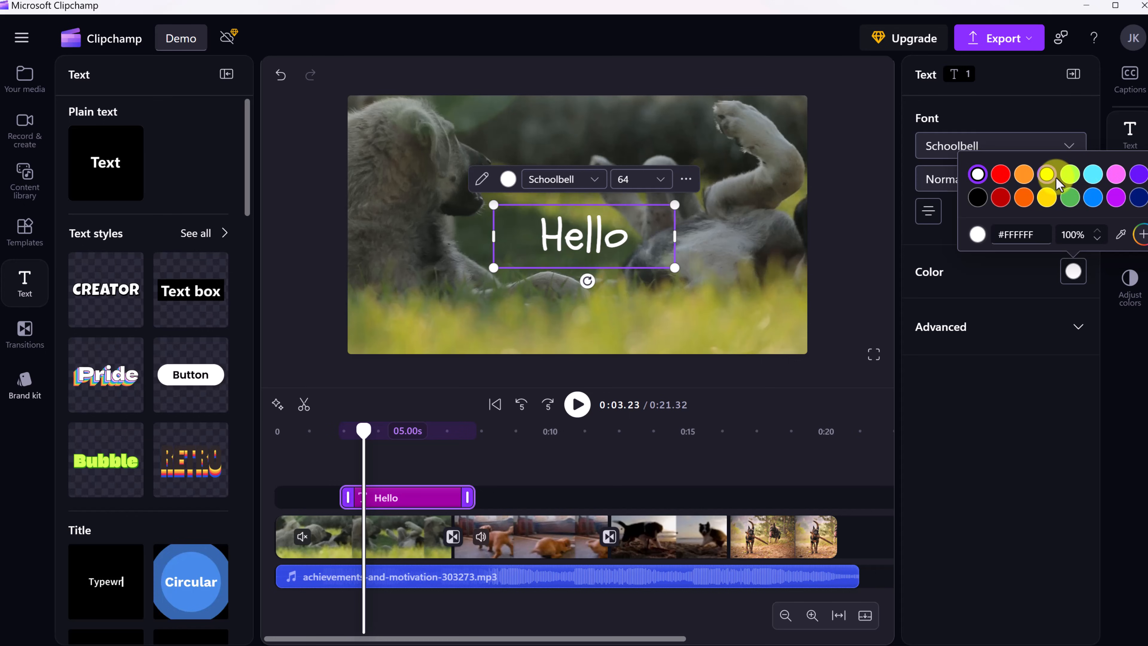
pyautogui.click(1047, 174)
pyautogui.click(1007, 414)
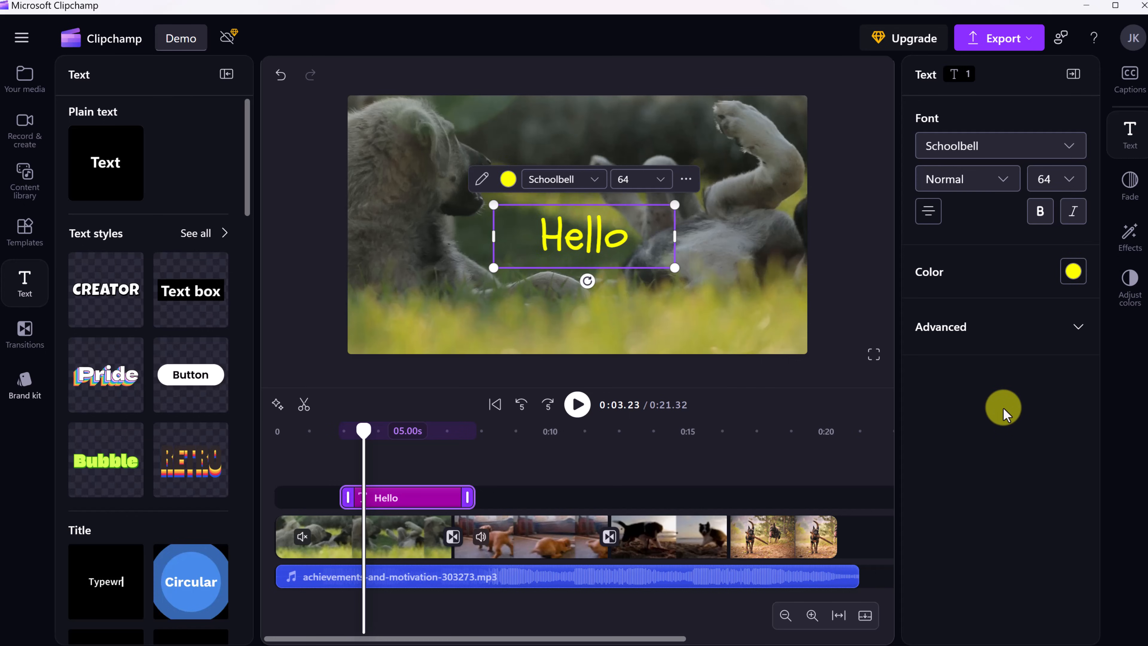
# - Add a Creator style title after Hello on the text track, starting over the puppies clip, and preview its frame
pyautogui.moveTo(83, 302)
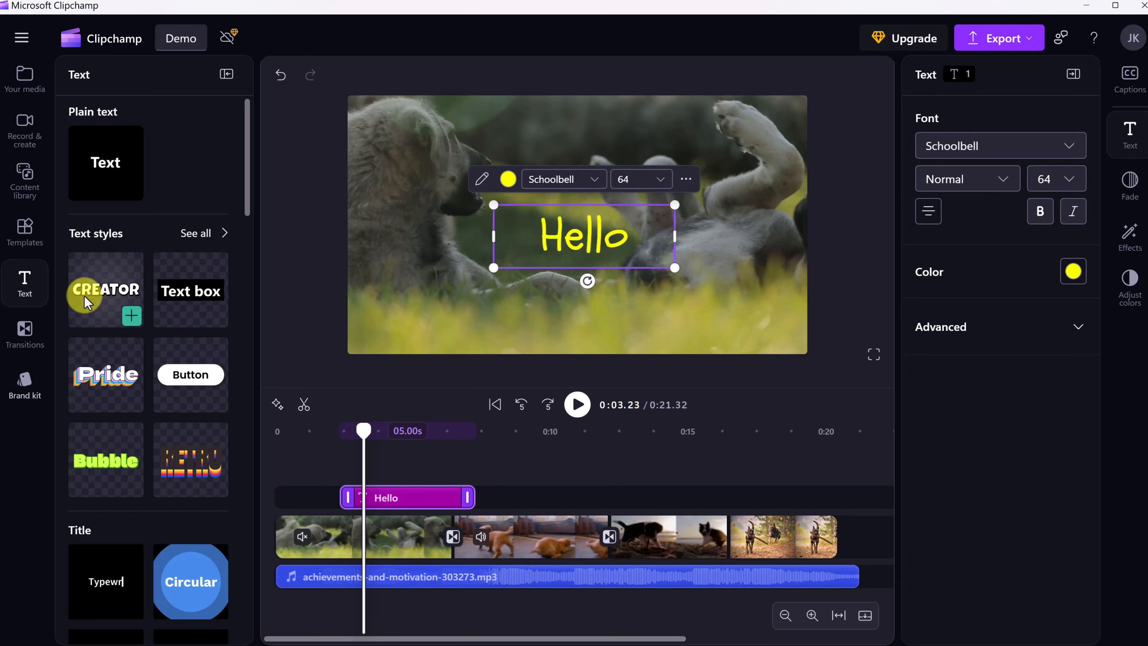
pyautogui.moveTo(84, 302); pyautogui.dragTo(531, 497)
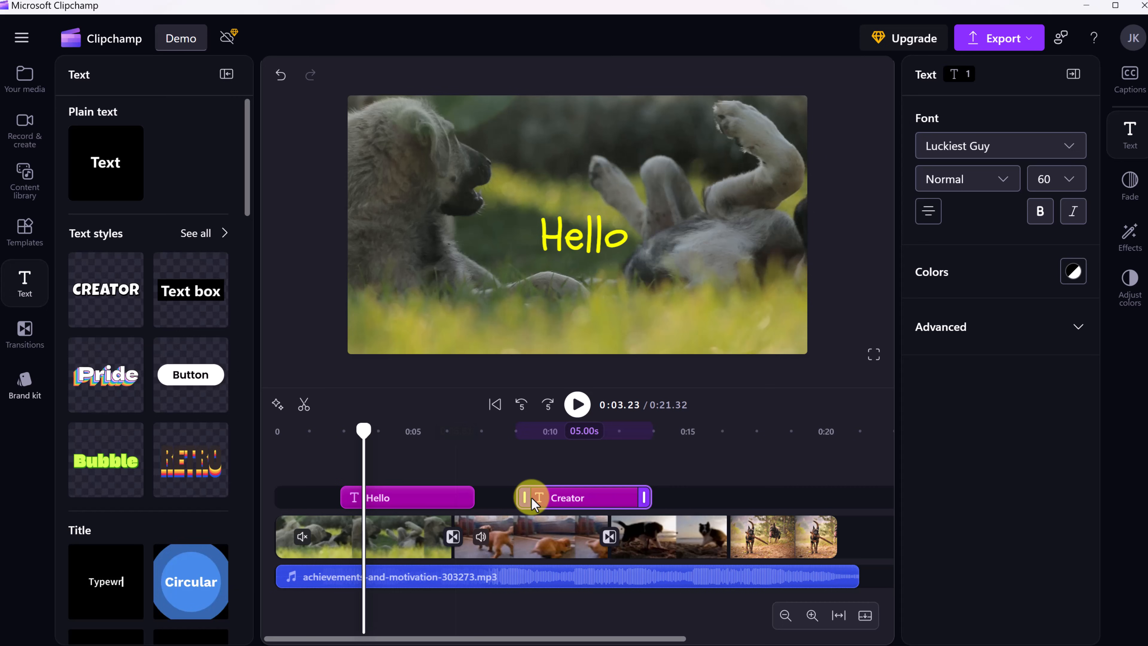
pyautogui.click(535, 465)
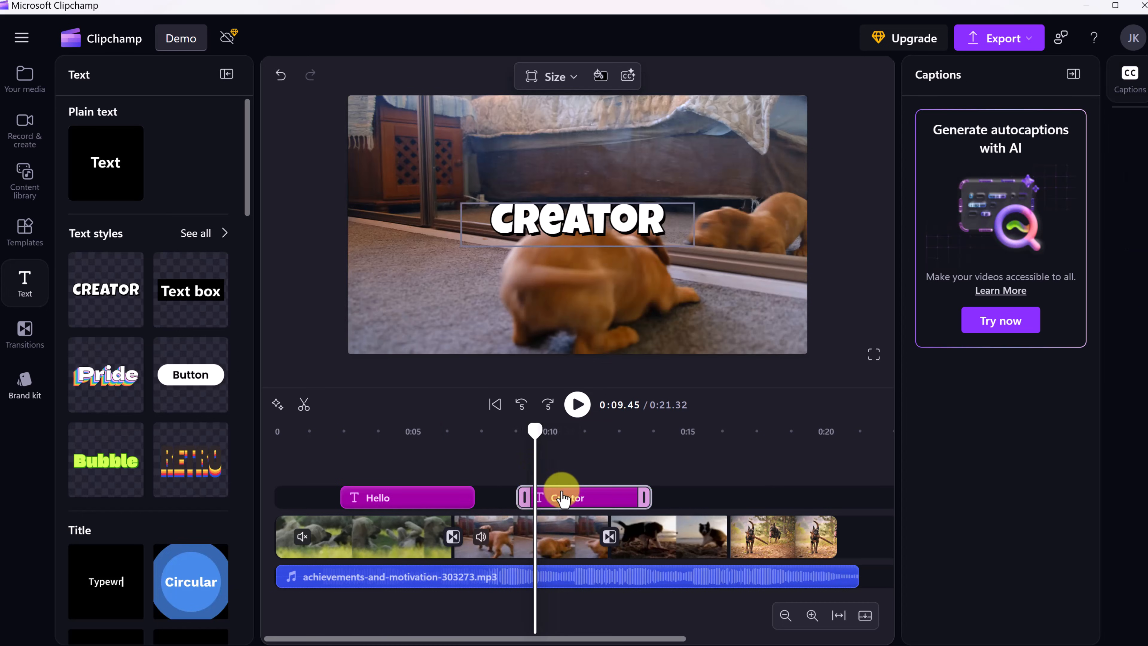
# - Stack the Creator title on its own track overlapping Hello and place it above the Hello text in the frame
pyautogui.moveTo(567, 498); pyautogui.dragTo(404, 482)
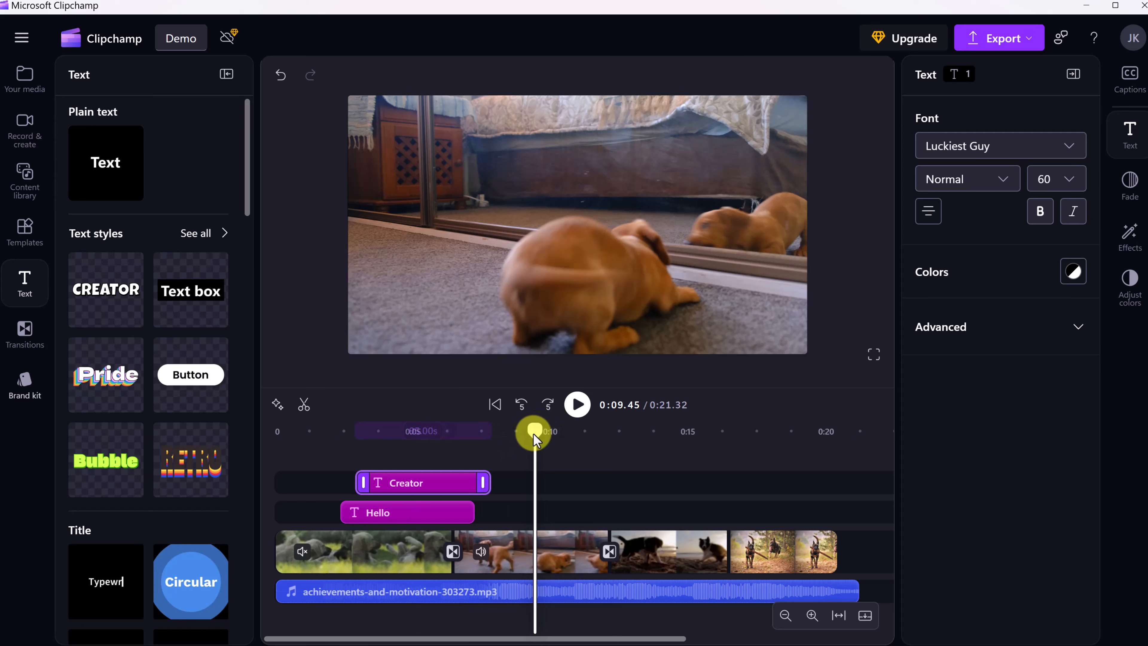
pyautogui.moveTo(534, 433); pyautogui.dragTo(389, 436)
pyautogui.click(556, 212)
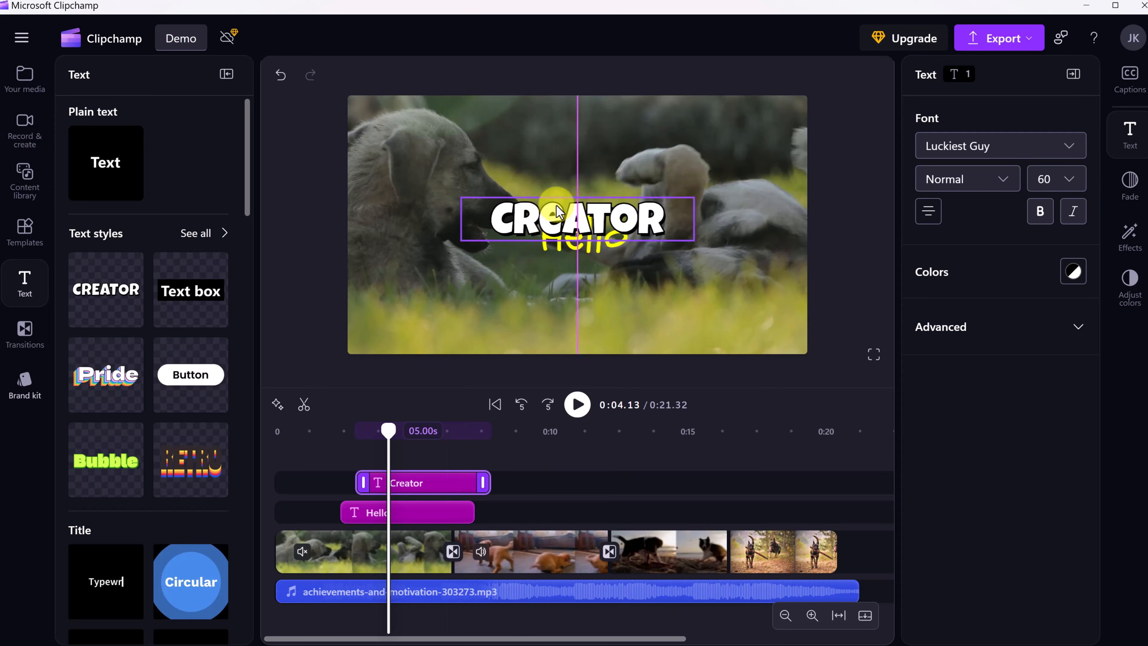
pyautogui.moveTo(558, 213); pyautogui.dragTo(569, 162)
pyautogui.click(455, 476)
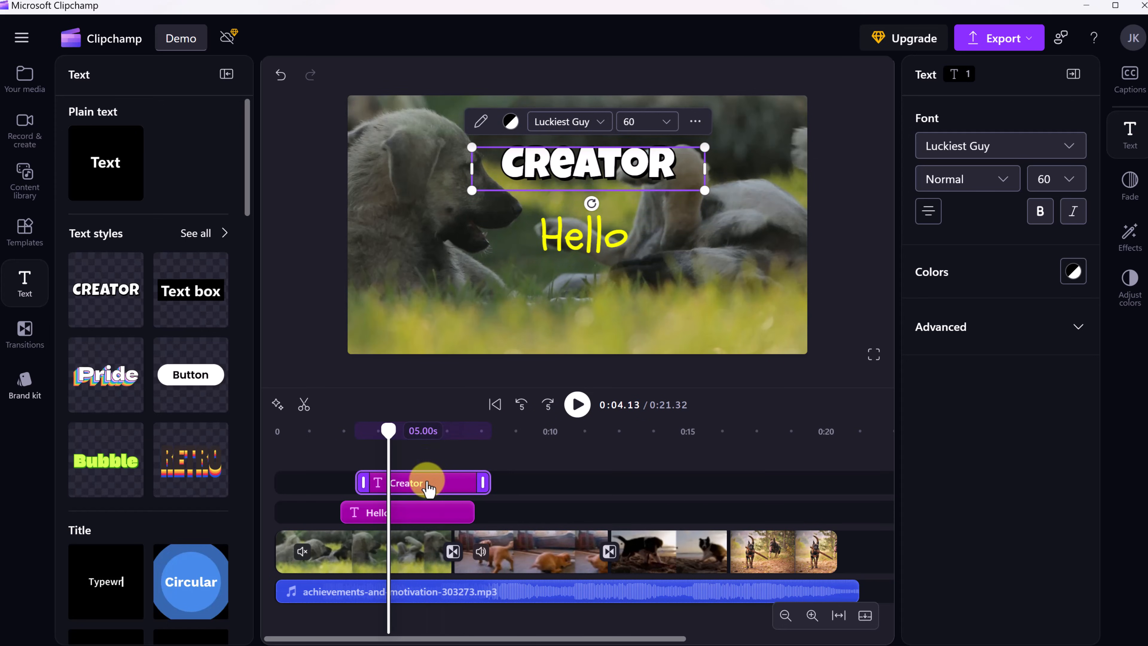
# - Return the Creator title to Hello's track over the puppies clip and preview its frame
pyautogui.moveTo(427, 484); pyautogui.dragTo(569, 510)
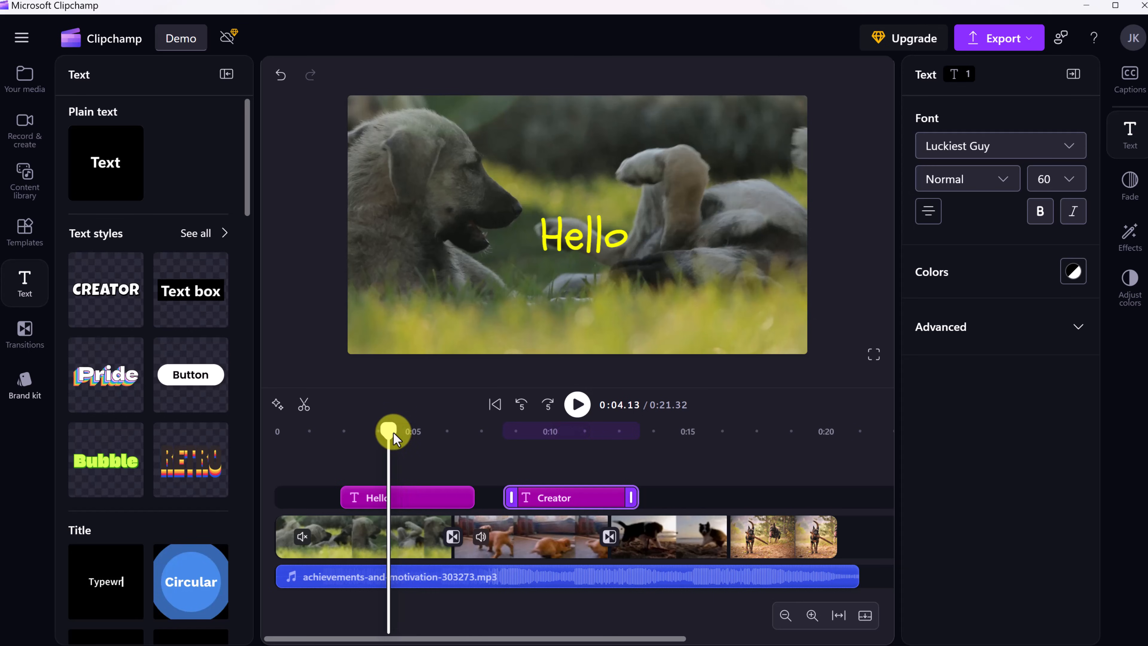
pyautogui.moveTo(393, 431); pyautogui.dragTo(534, 456)
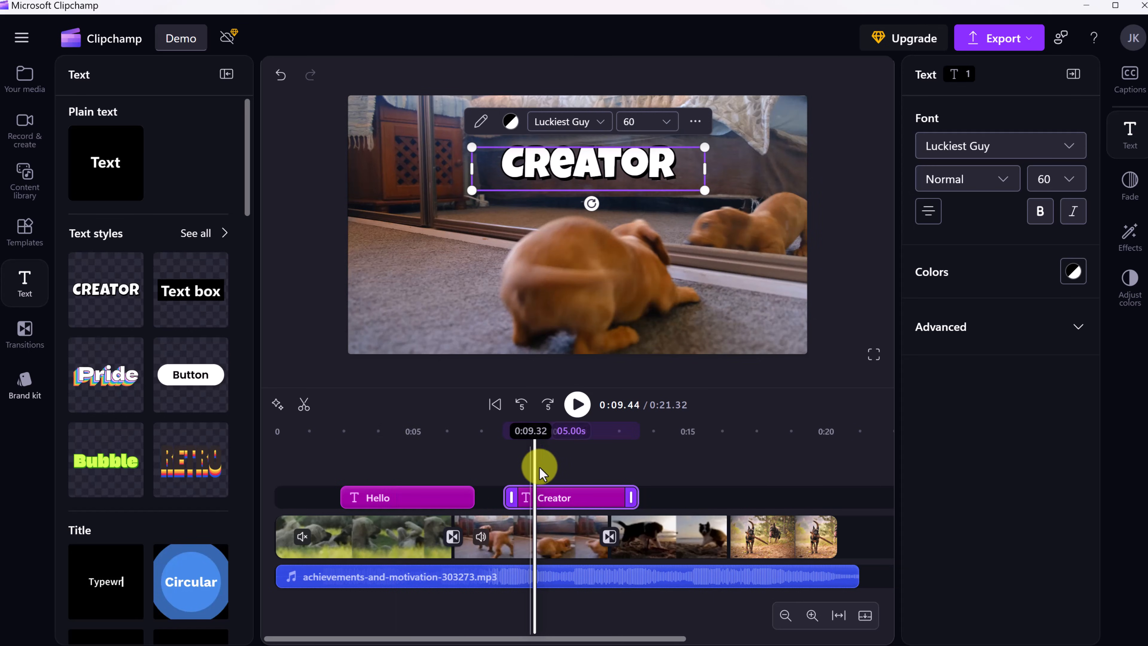
# - Replace the Creator title's wording with "I can type what I want" and move the text slightly lower in the frame
pyautogui.doubleClick(586, 174)
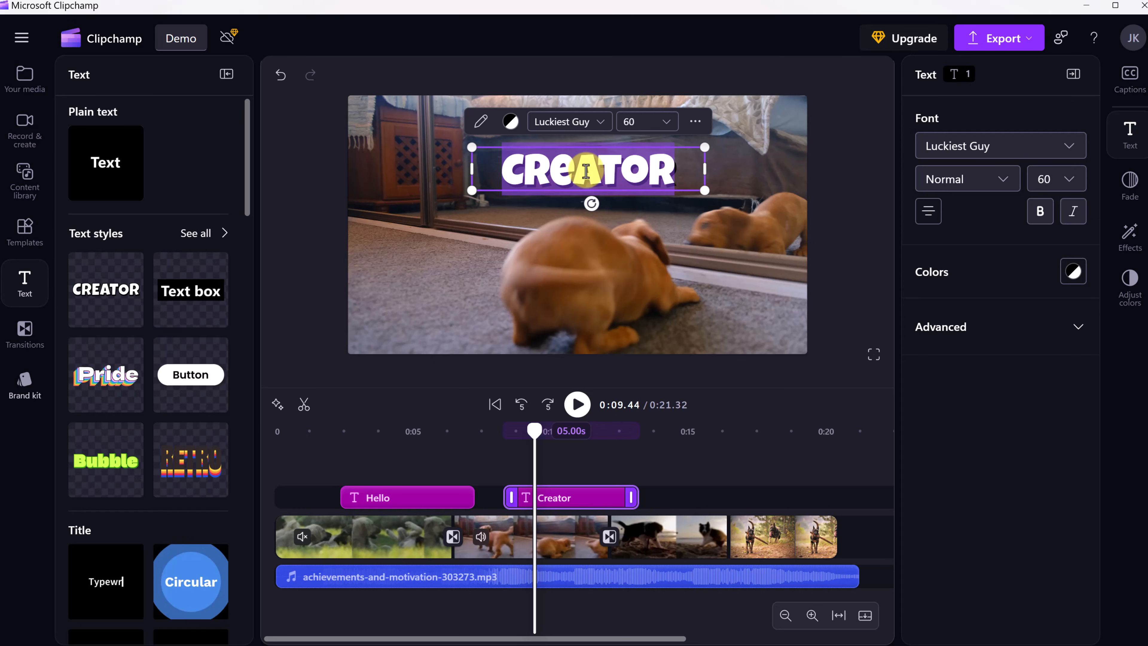
pyautogui.write('I can type')
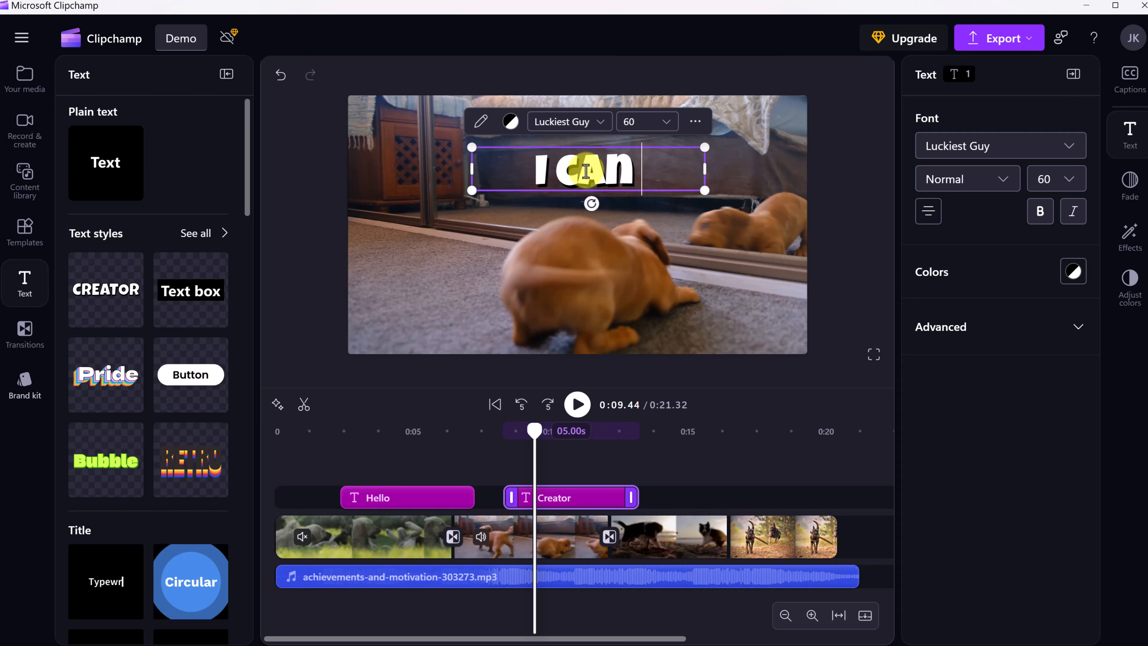
pyautogui.write(' what I want')
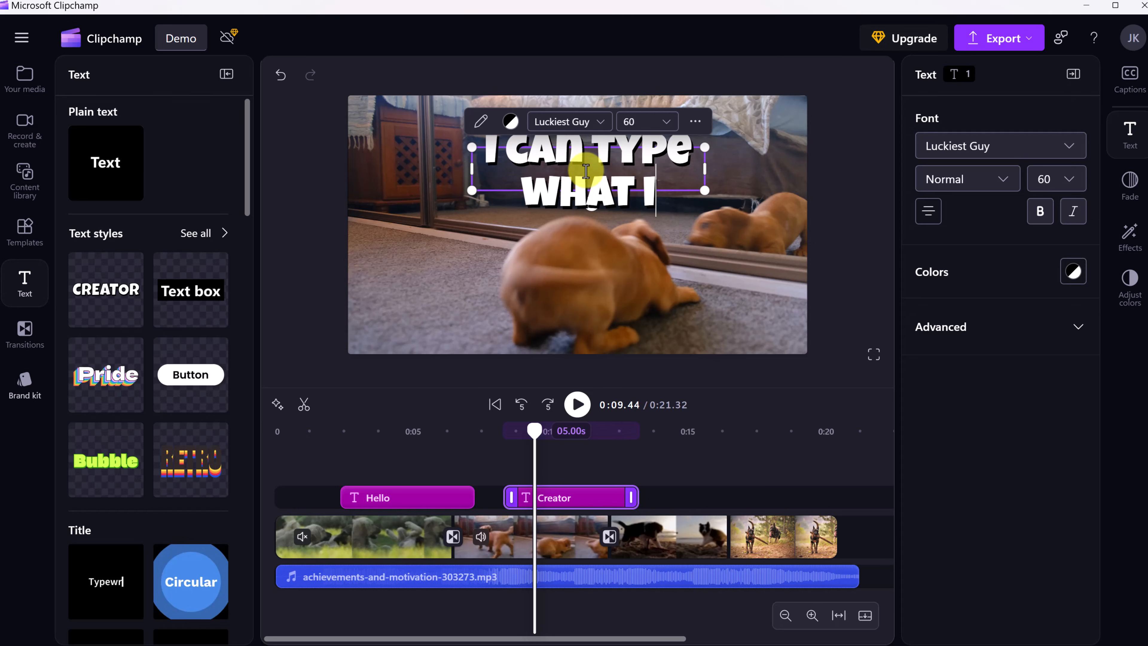
pyautogui.click(702, 224)
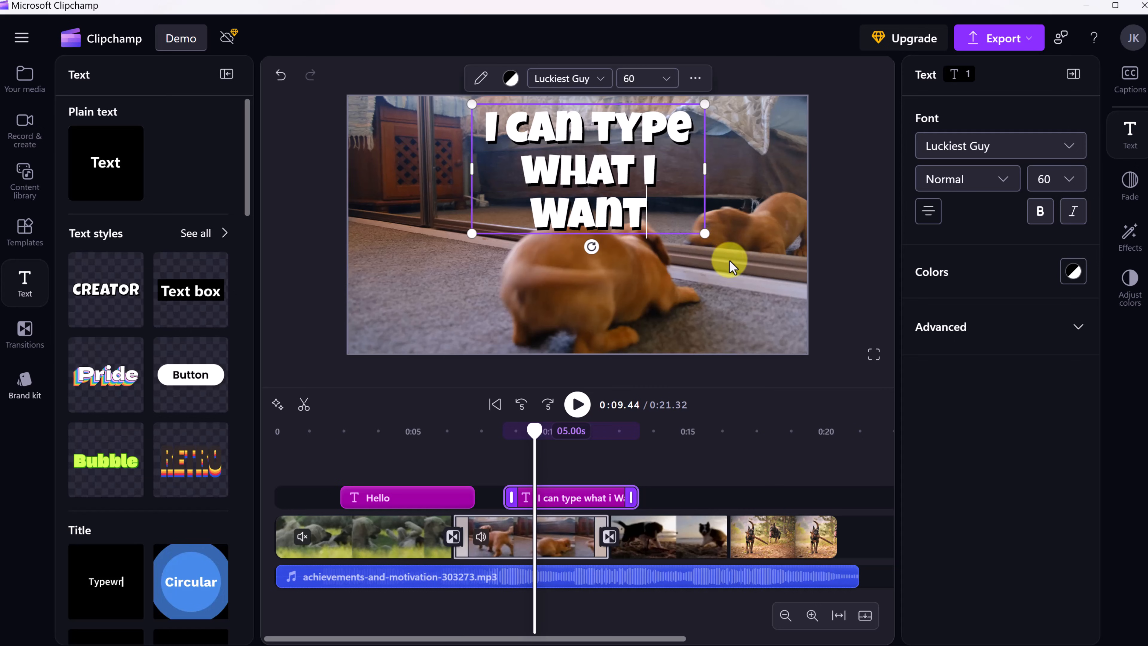
pyautogui.click(723, 257)
pyautogui.moveTo(605, 222); pyautogui.dragTo(608, 255)
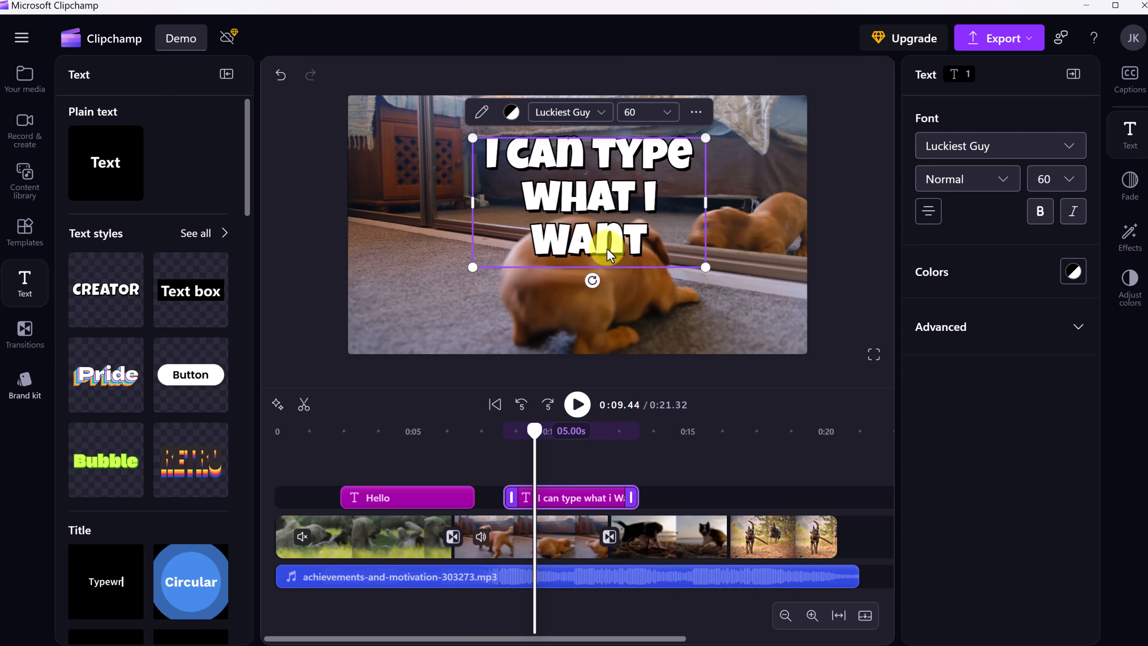
# - Give the "I can type what I want" title a 0.5 s fade in and play the start of the title
pyautogui.click(1124, 142)
pyautogui.click(1128, 141)
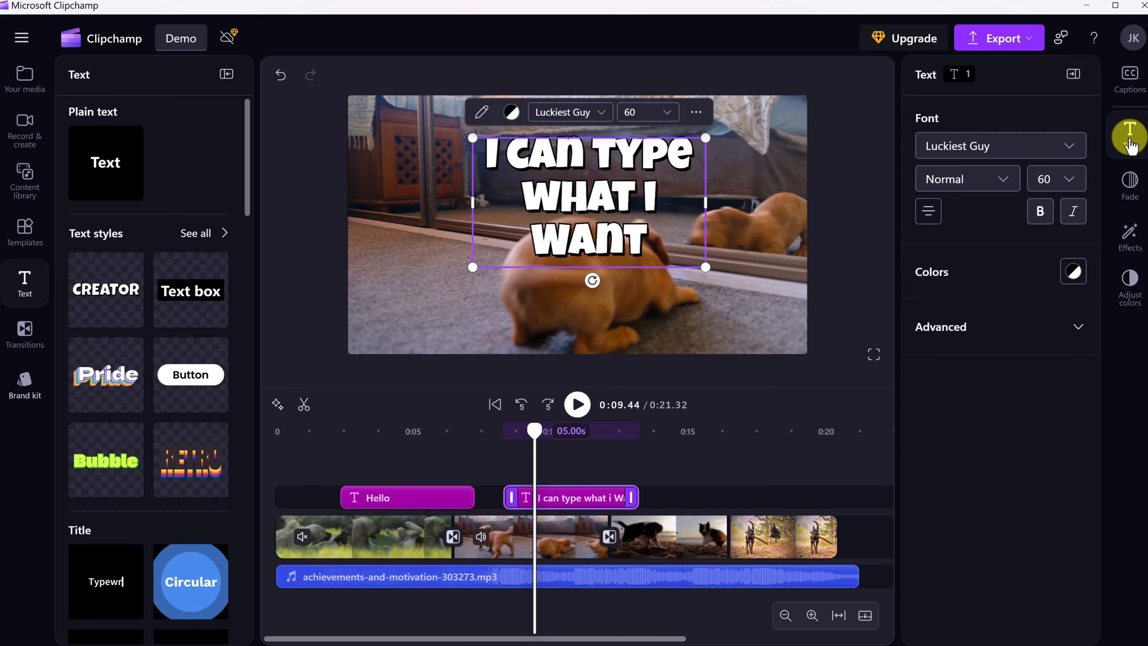
pyautogui.click(1130, 185)
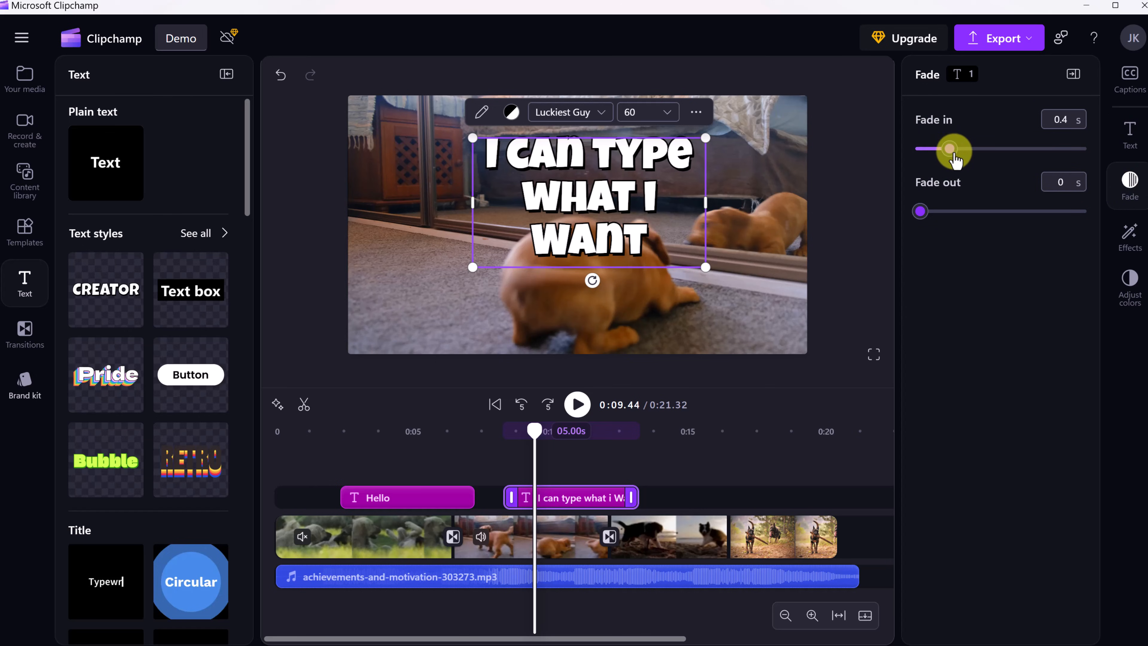
pyautogui.click(750, 277)
pyautogui.moveTo(546, 436); pyautogui.dragTo(493, 434)
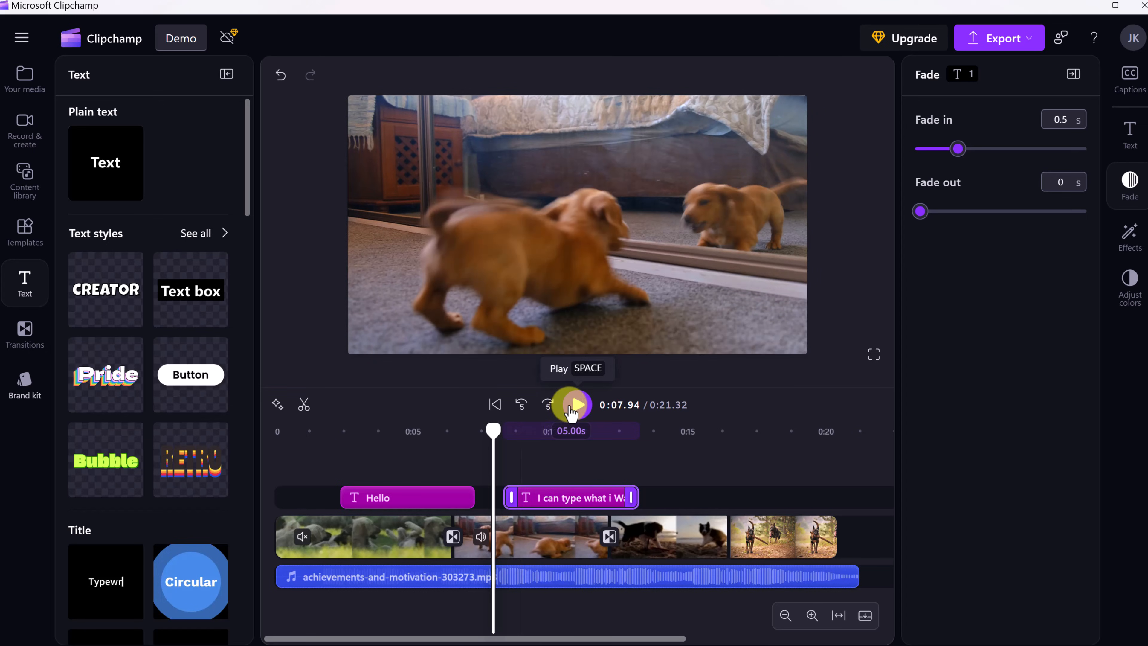
pyautogui.click(574, 405)
pyautogui.click(574, 405)
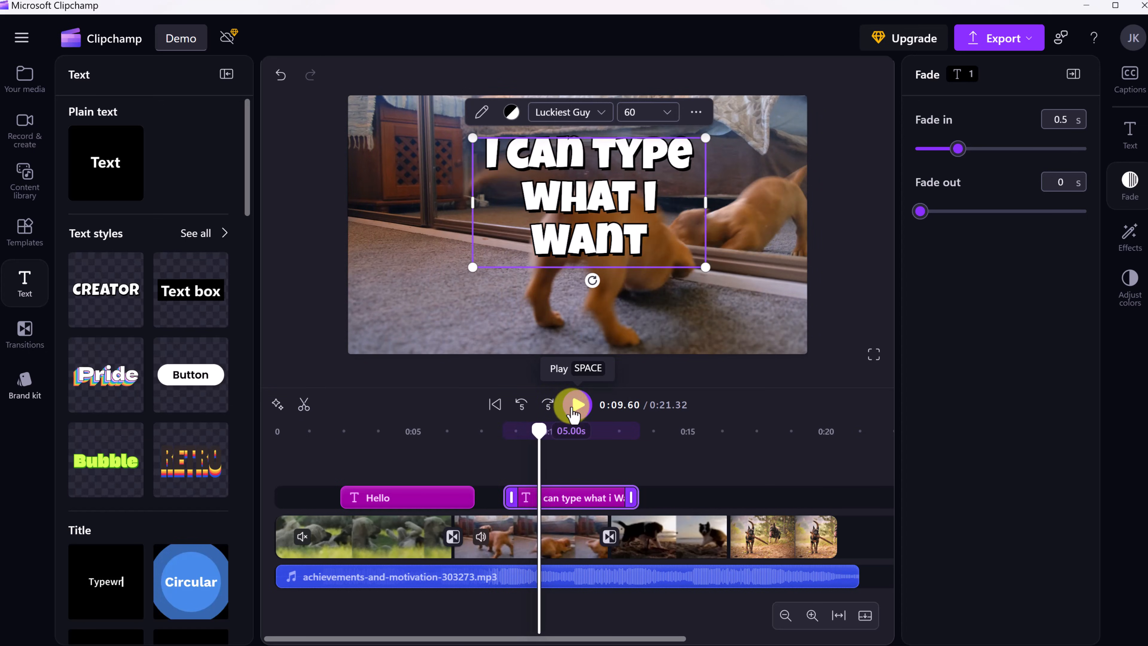
# - Apply the Pulse effect to the "I can type what I want" title and play it from just before it starts
pyautogui.click(1129, 238)
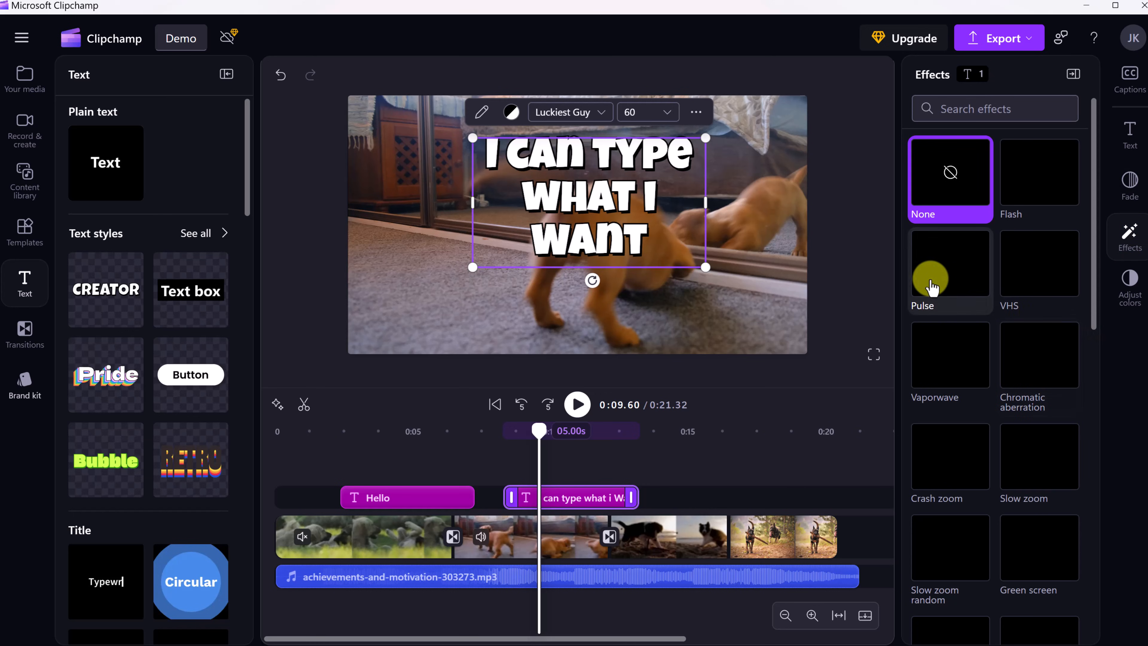
pyautogui.click(953, 278)
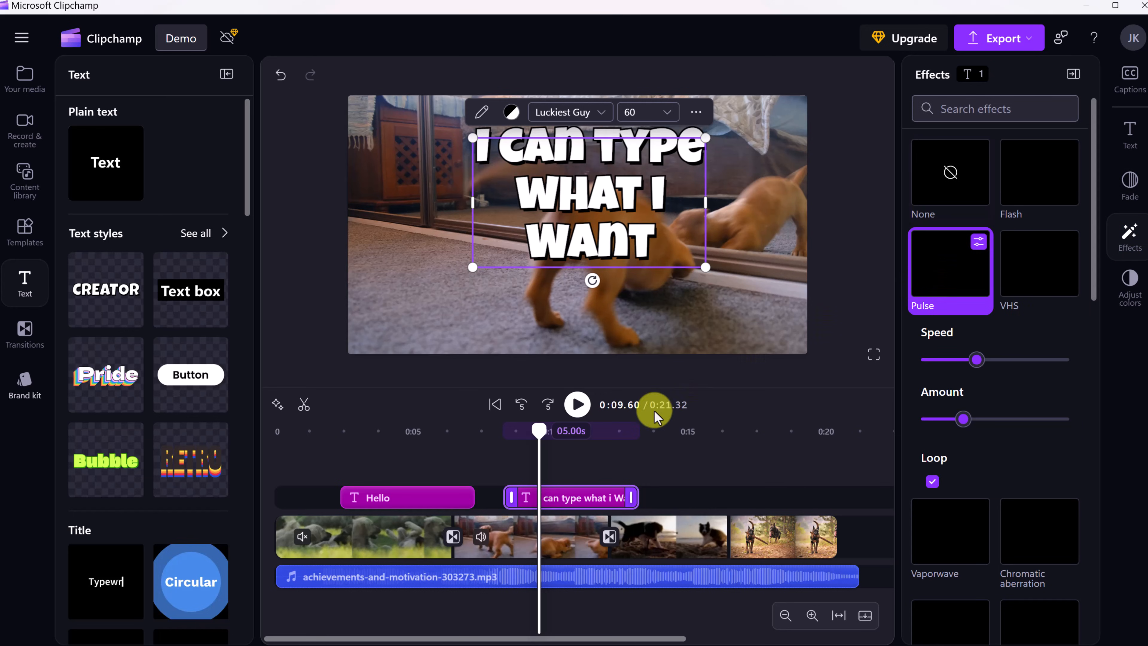
pyautogui.moveTo(519, 436); pyautogui.dragTo(491, 440)
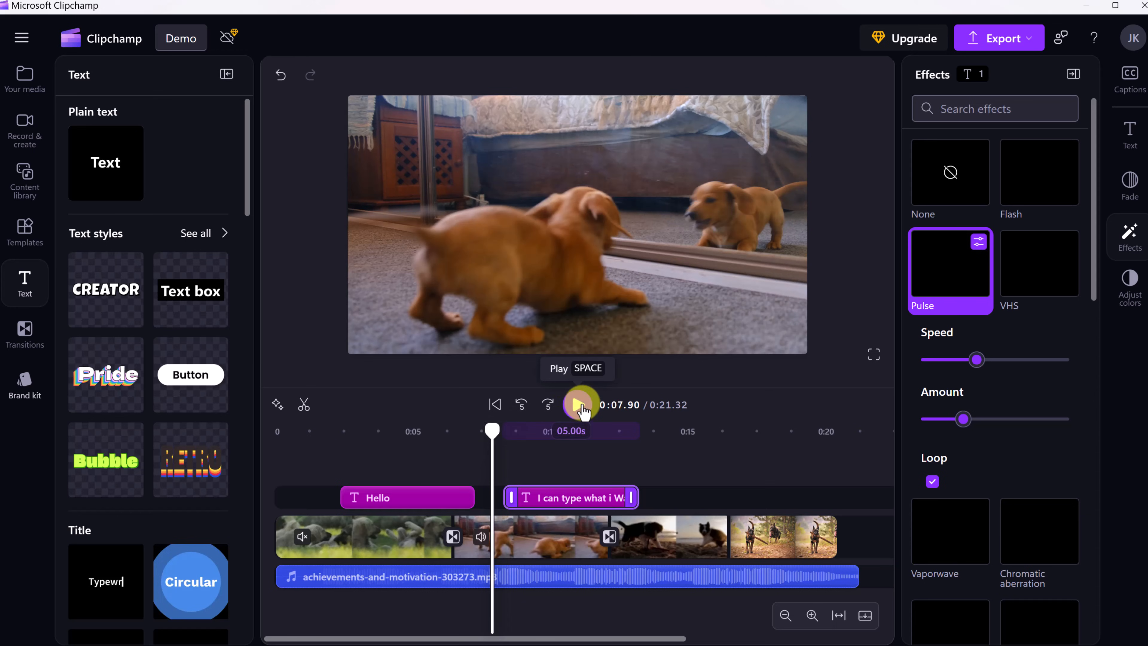
pyautogui.click(577, 404)
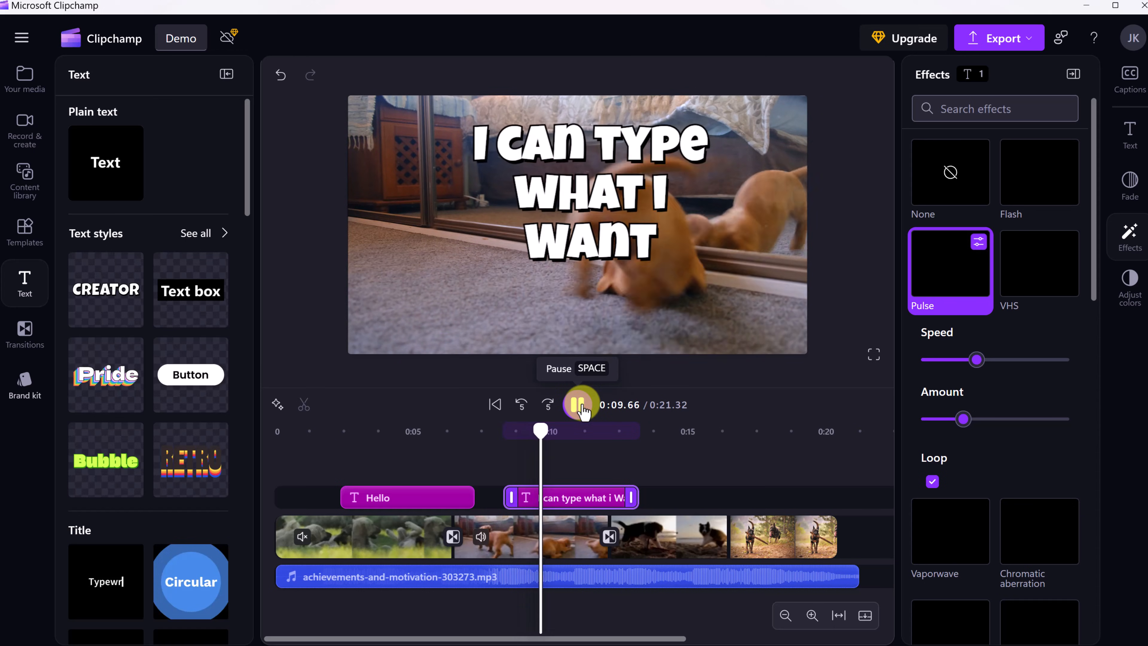
pyautogui.click(578, 404)
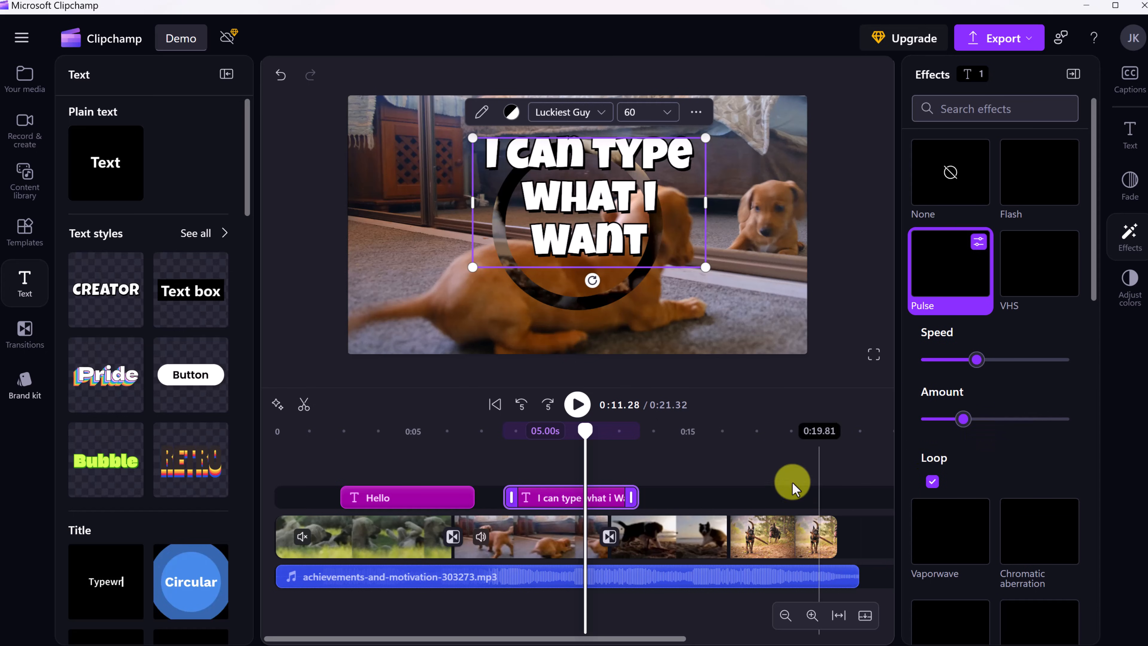
# - Shift the Hello and "I can type what I want" titles later on the text track
pyautogui.click(389, 505)
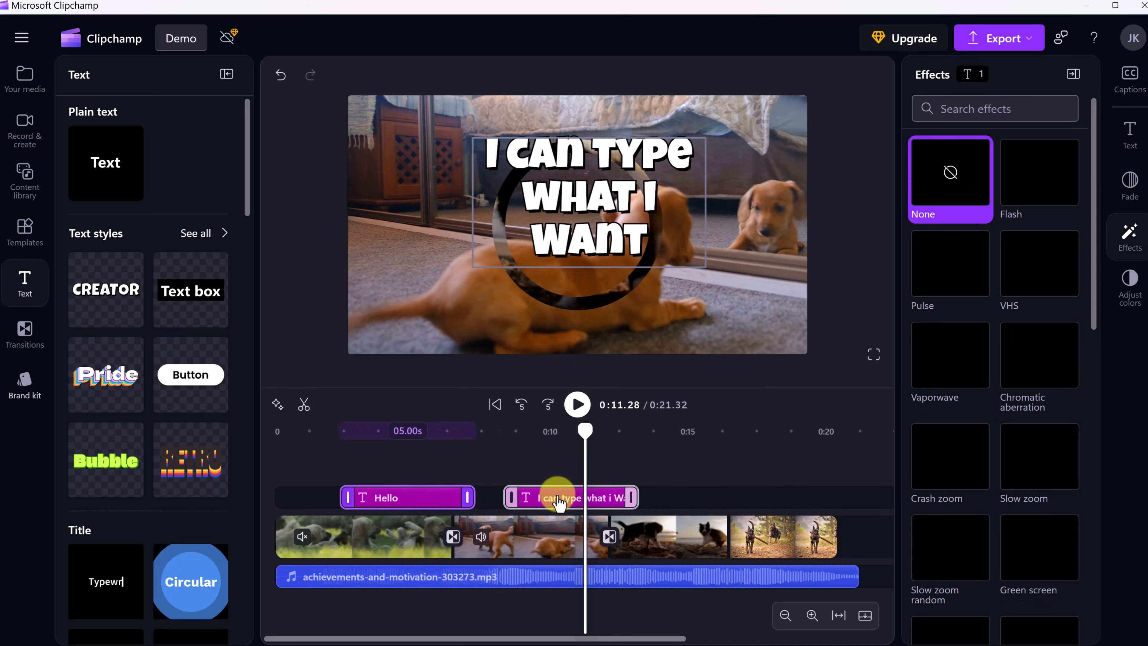
pyautogui.click(548, 498)
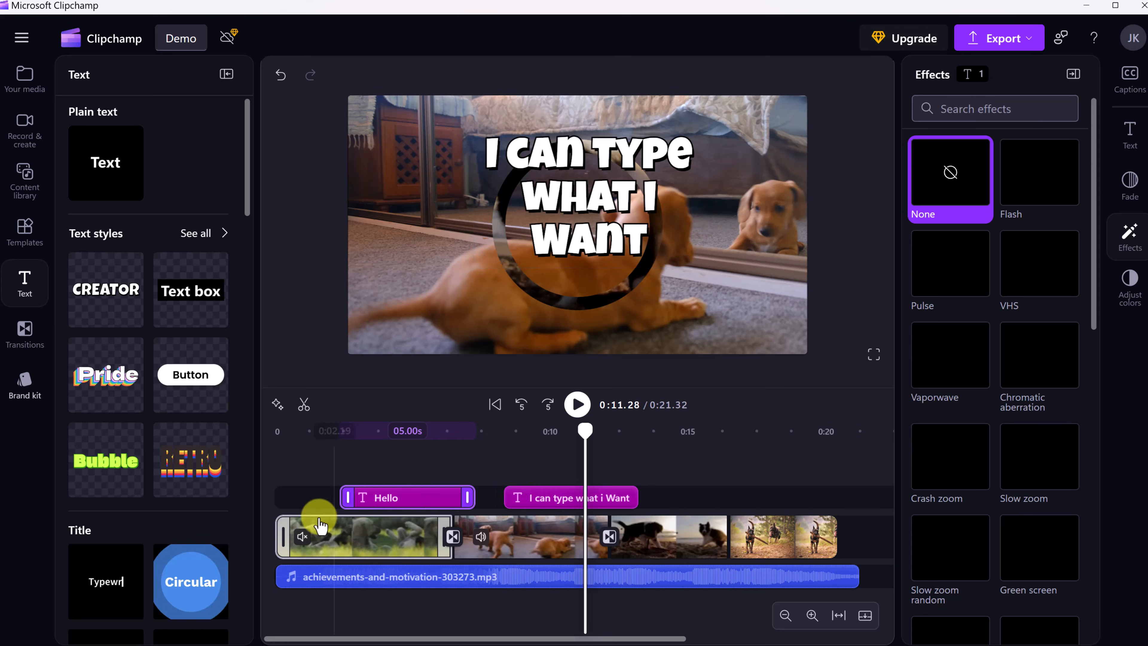
pyautogui.moveTo(527, 495); pyautogui.dragTo(596, 501)
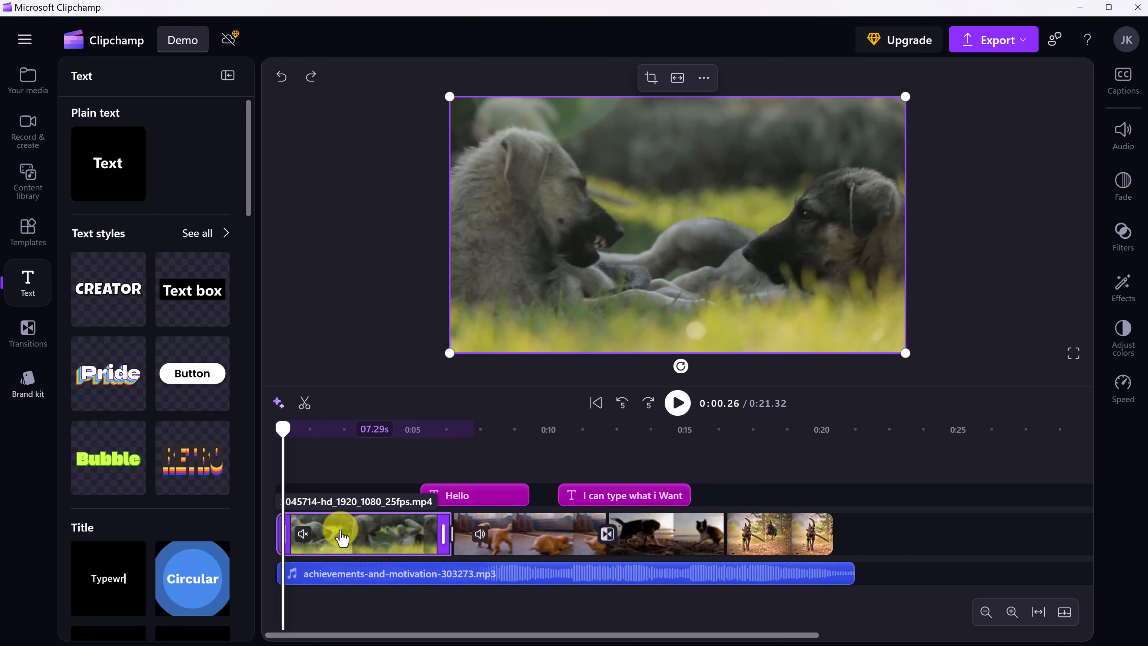
# - Give the first dog clip a 0.7 s fade in and play it from the beginning
pyautogui.click(1124, 184)
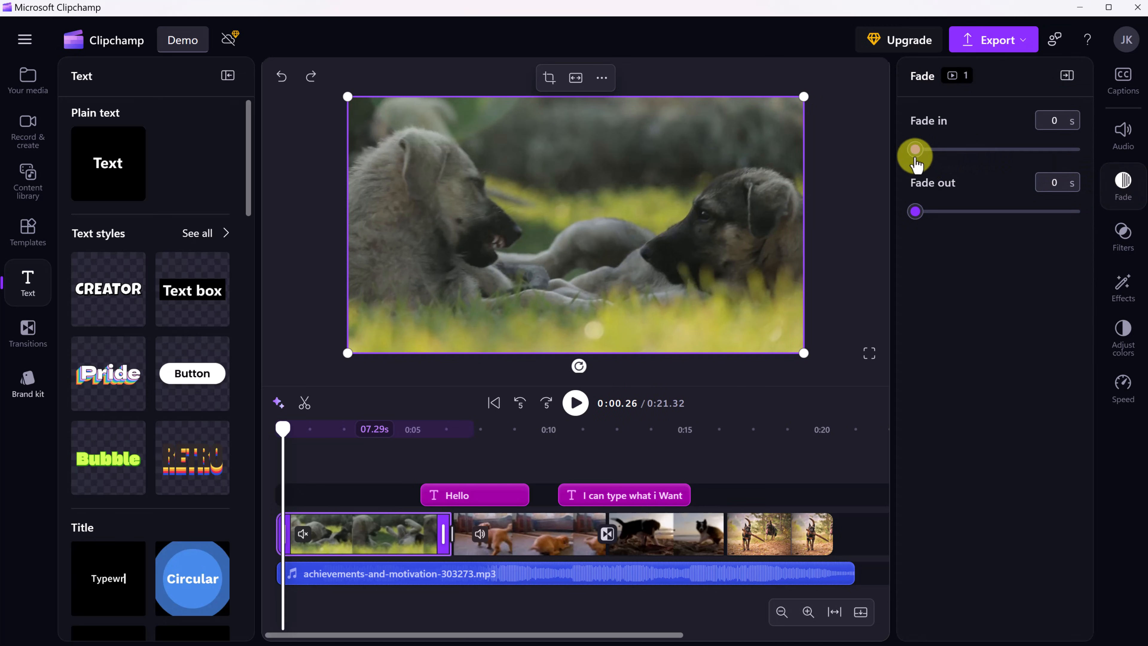
pyautogui.moveTo(932, 158); pyautogui.dragTo(971, 159)
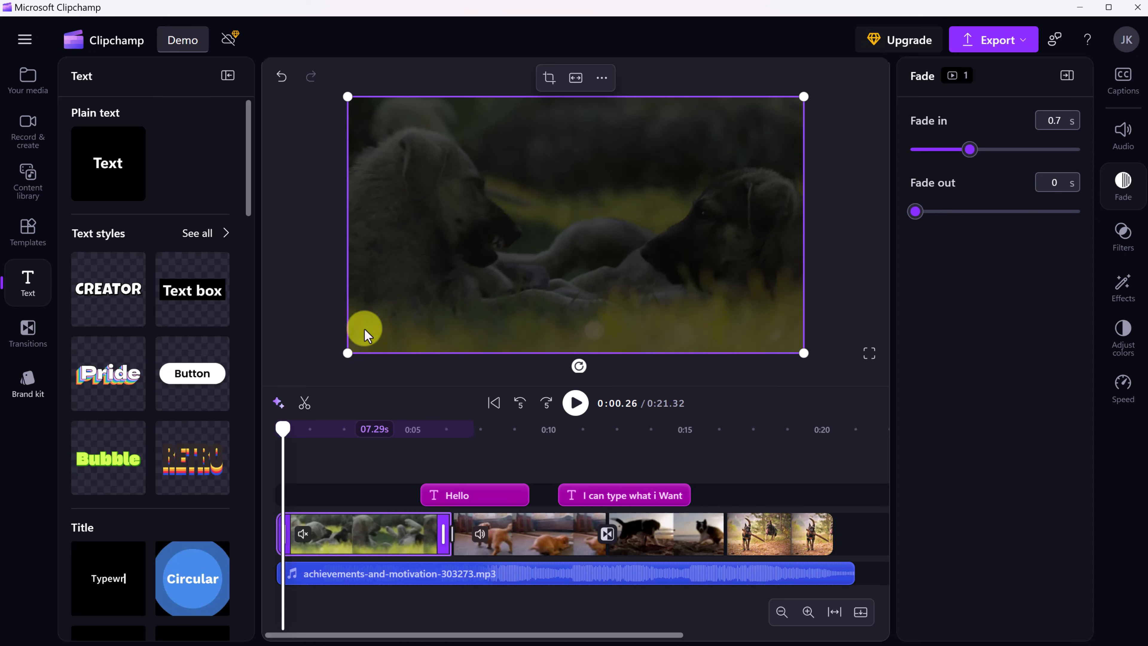
pyautogui.moveTo(281, 429); pyautogui.dragTo(247, 440)
pyautogui.press('space')
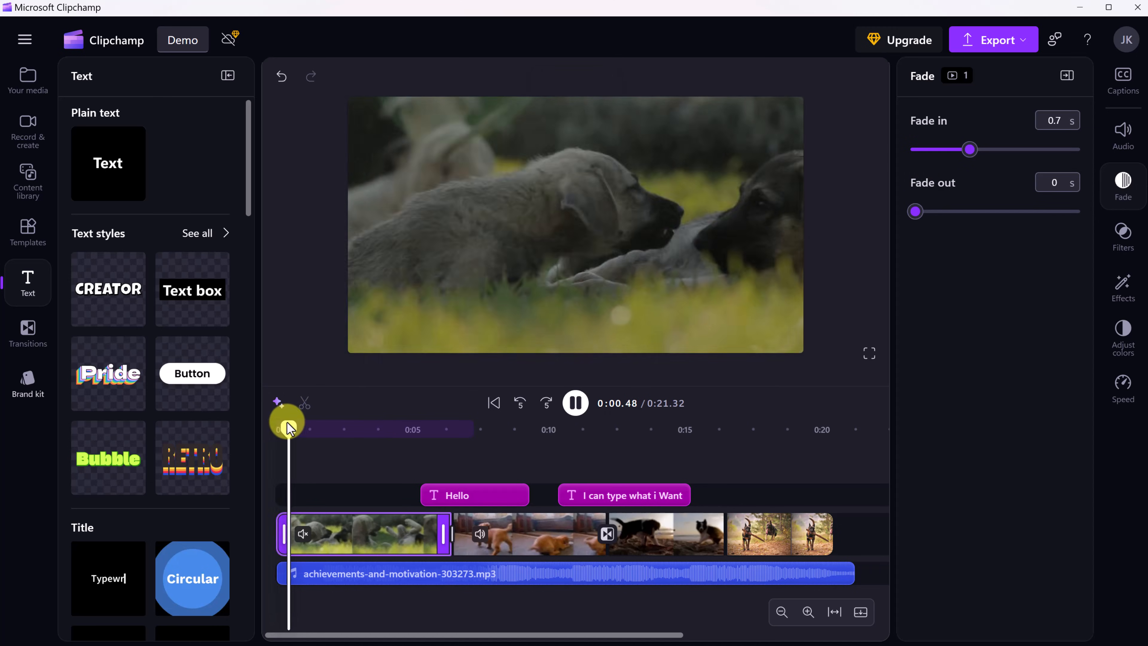
pyautogui.press('space')
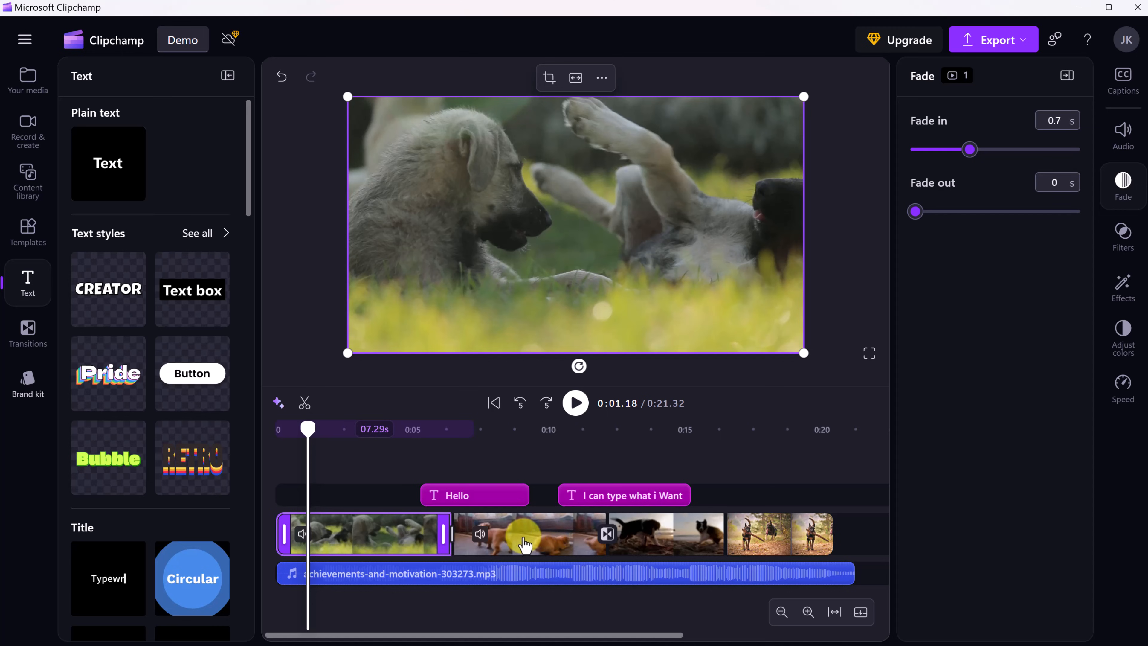
# - Apply the Old Western filter to the puppies clip, with the playhead placed over it
pyautogui.click(515, 540)
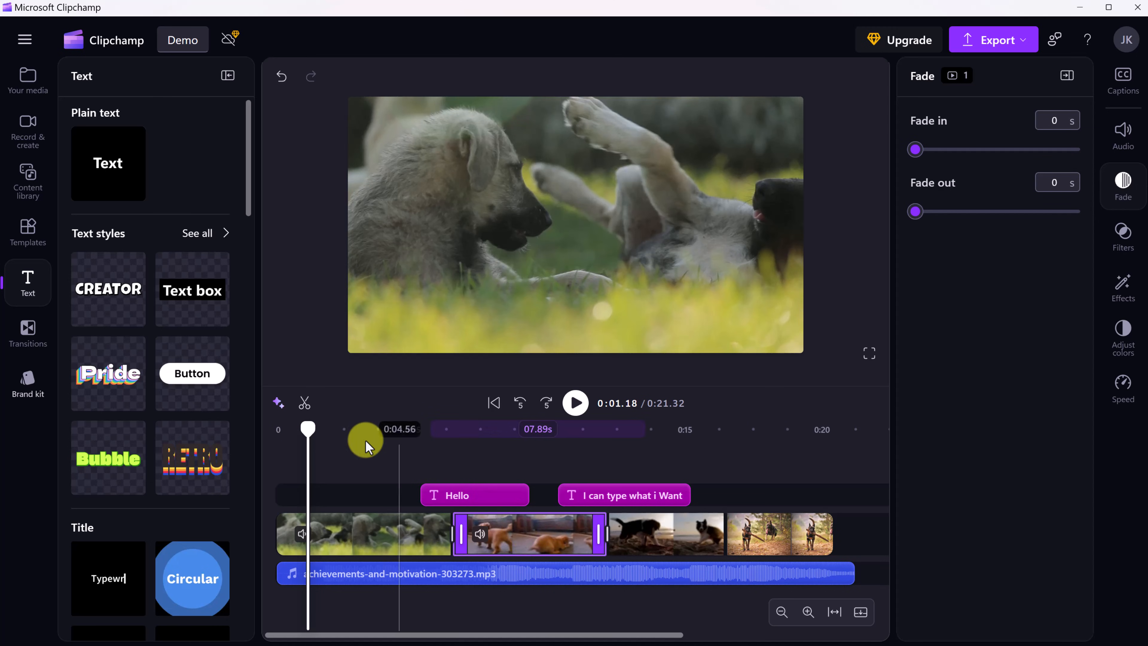
pyautogui.moveTo(308, 430); pyautogui.dragTo(545, 457)
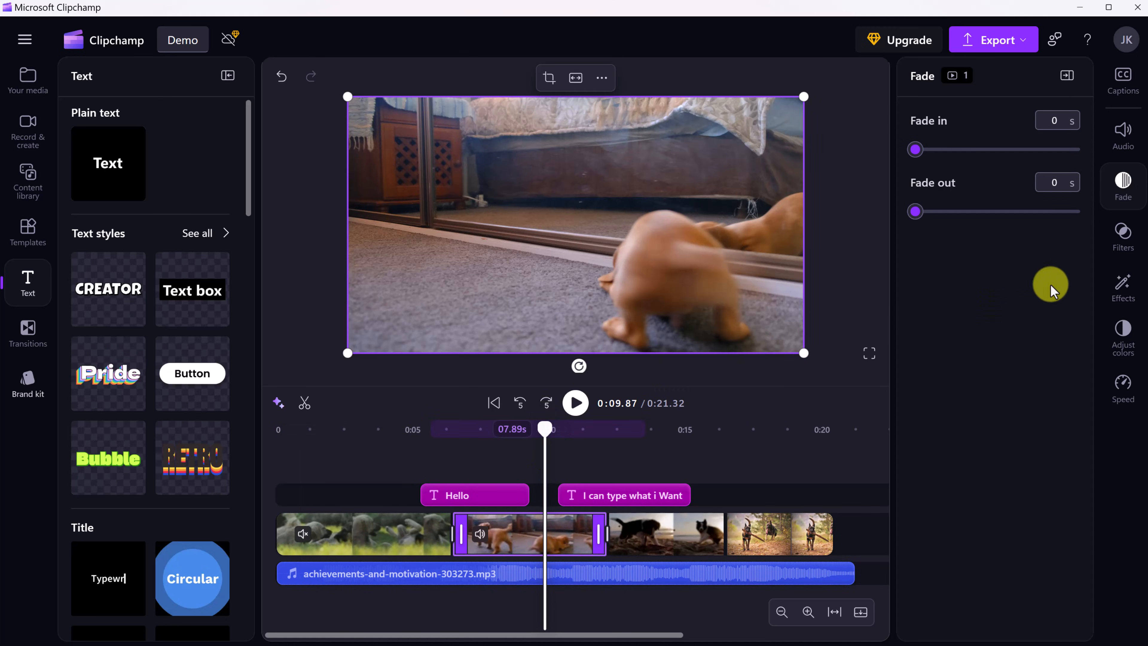
pyautogui.click(1124, 240)
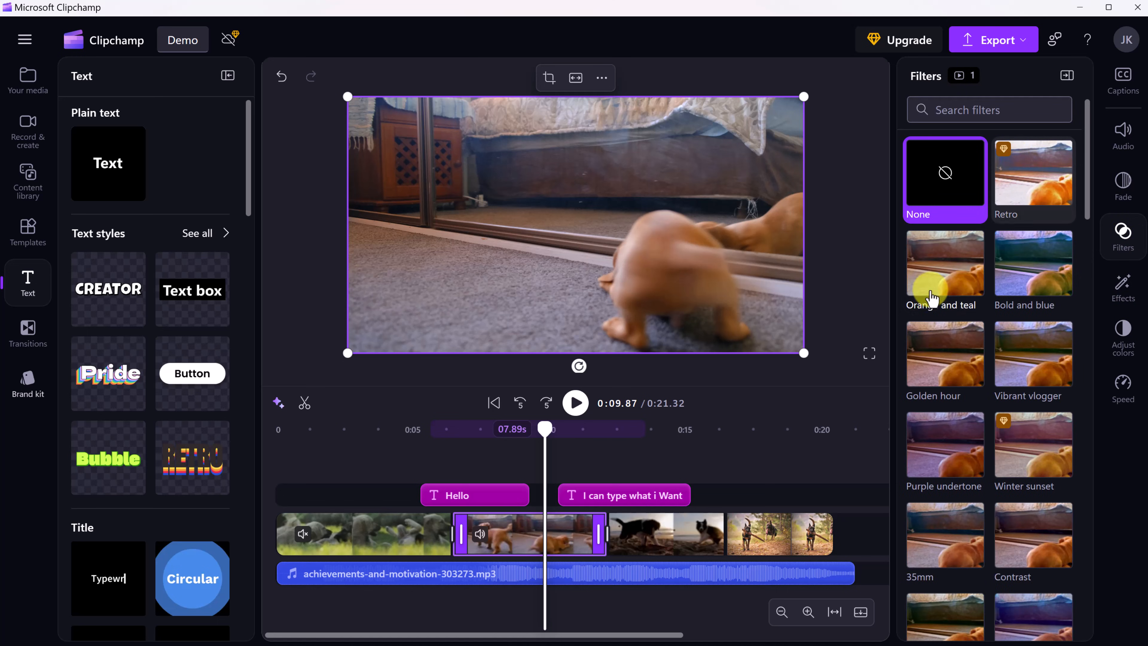
pyautogui.scroll(-5, 942, 315)
pyautogui.scroll(-3, 942, 338)
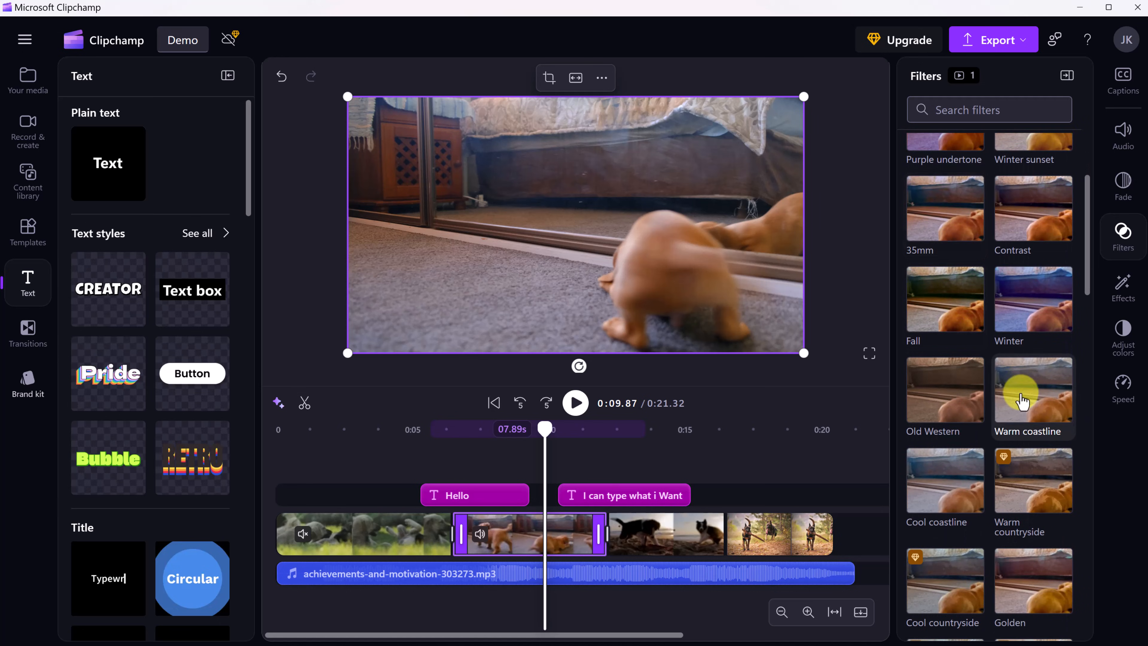
pyautogui.click(939, 407)
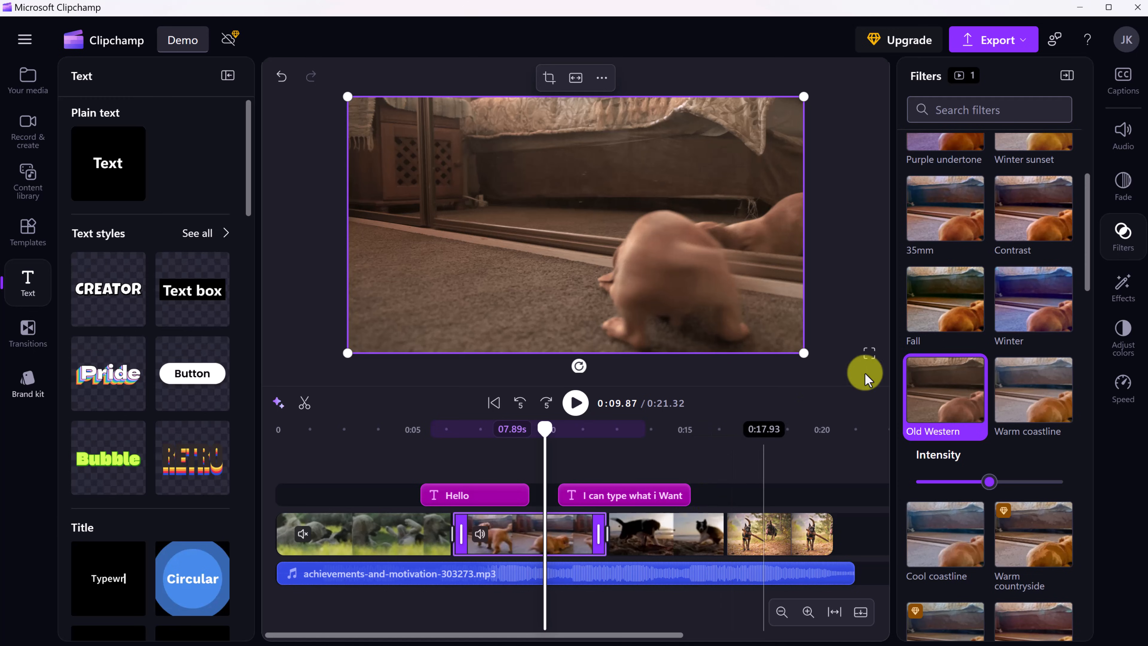
# - Apply the Slow zoom effect to the first dog clip and preview the zoom during playback
pyautogui.moveTo(545, 428); pyautogui.dragTo(389, 448)
pyautogui.click(410, 555)
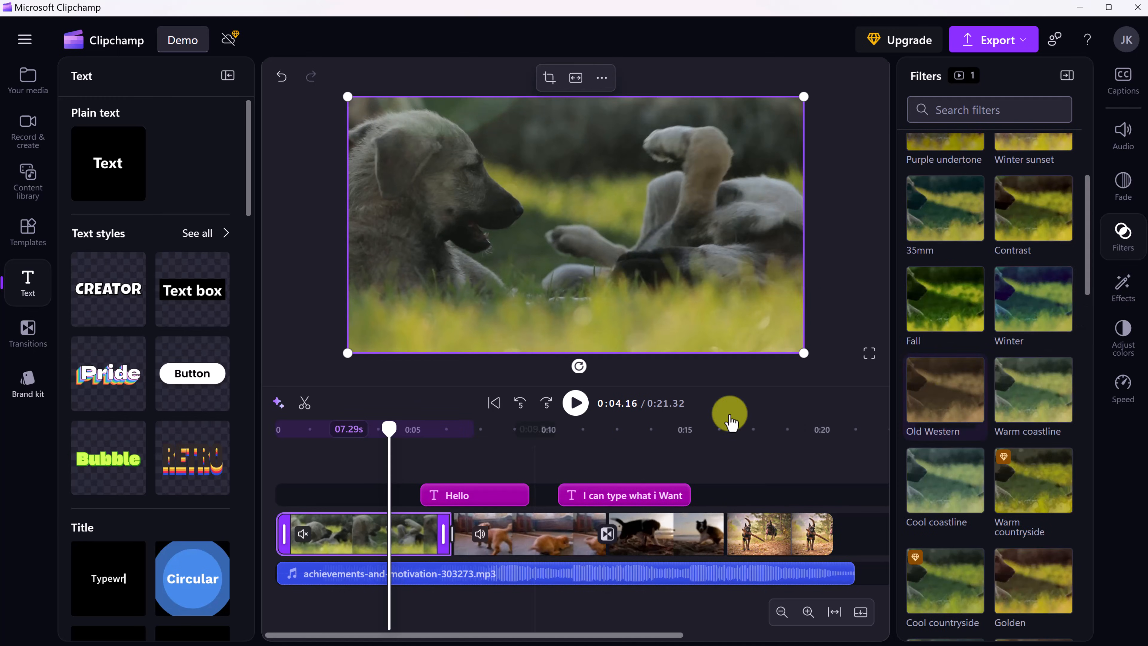
pyautogui.click(1124, 294)
pyautogui.scroll(-6, 989, 403)
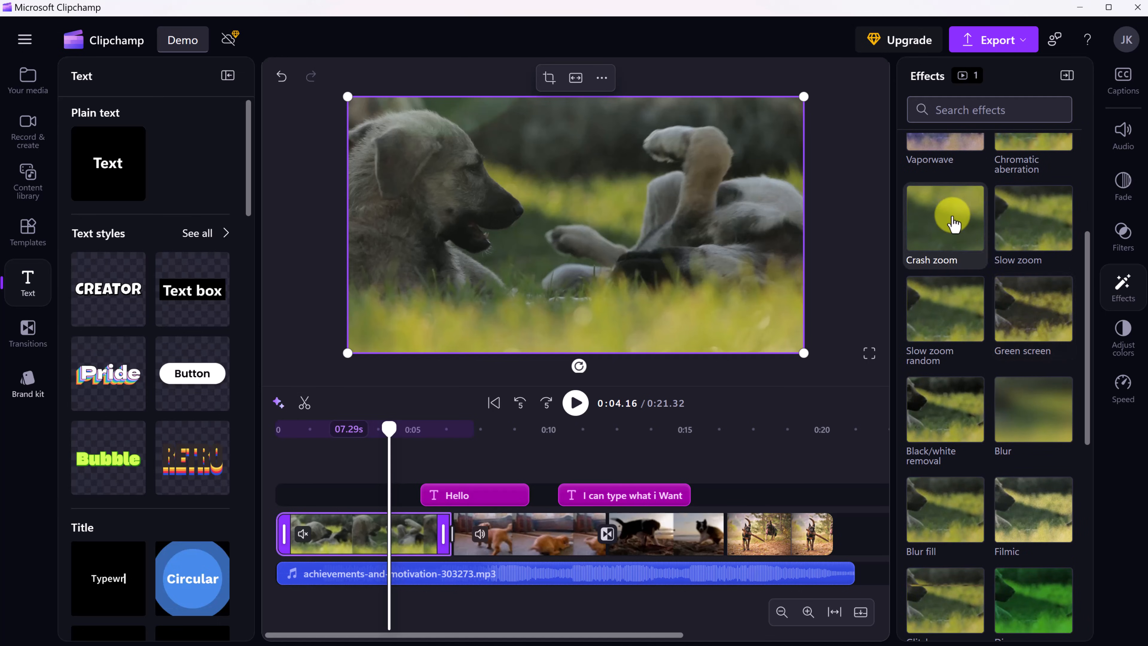
pyautogui.click(1025, 218)
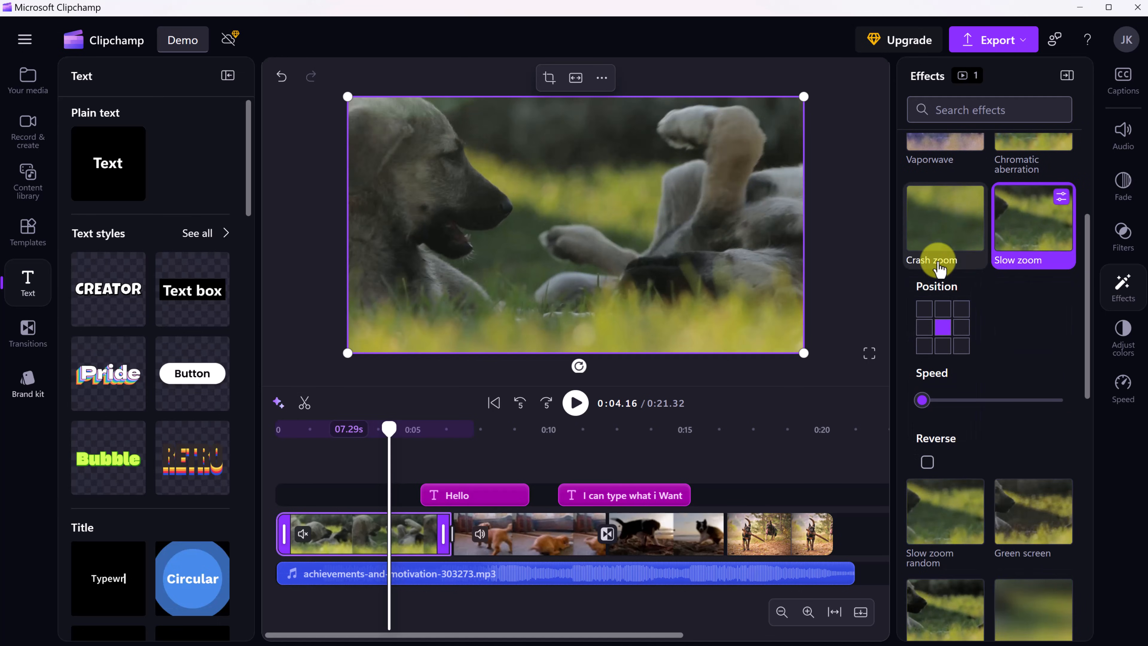
pyautogui.moveTo(389, 428); pyautogui.dragTo(313, 436)
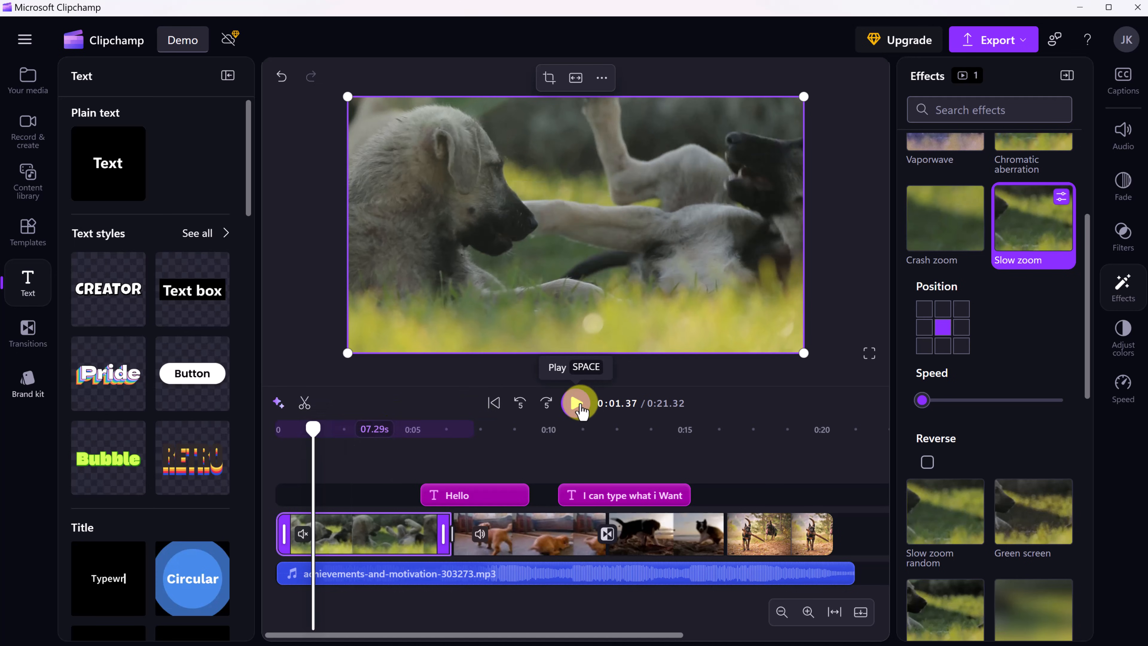
pyautogui.click(575, 402)
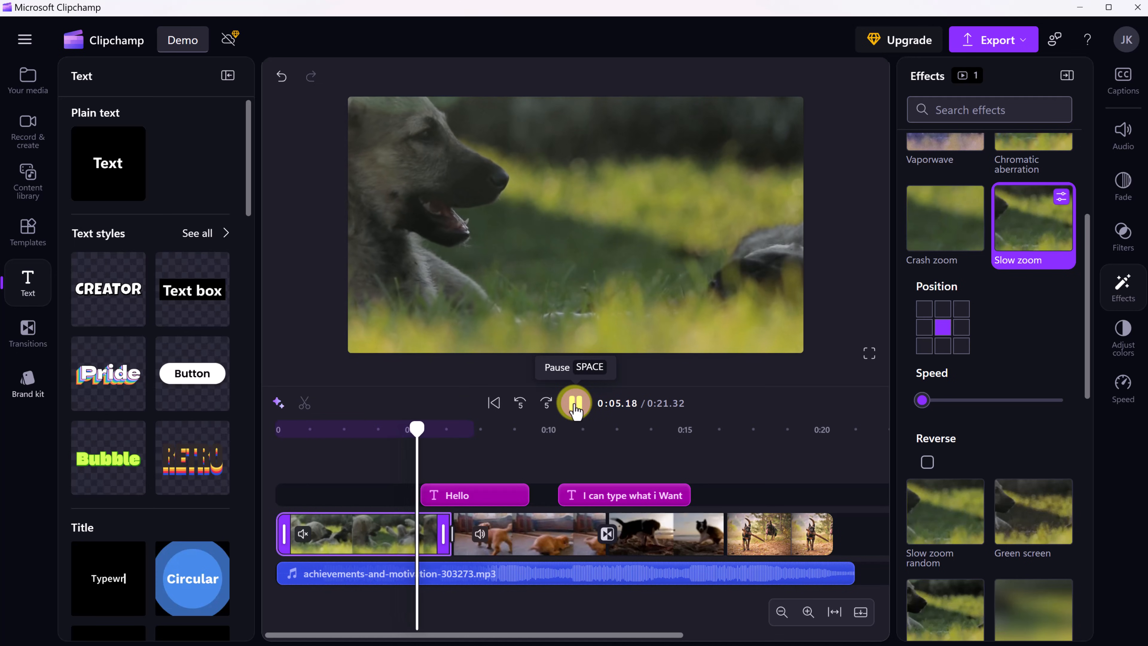
pyautogui.click(575, 403)
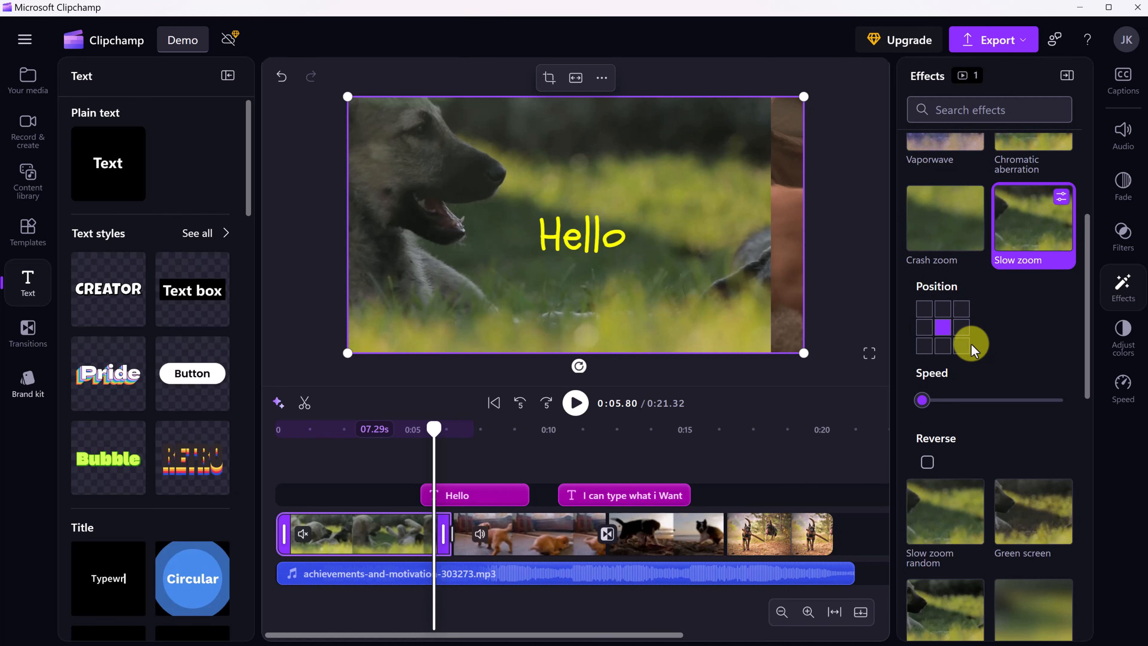
# - Slightly increase the contrast and saturation of the beach dog clip, with the playhead placed over it
pyautogui.click(679, 540)
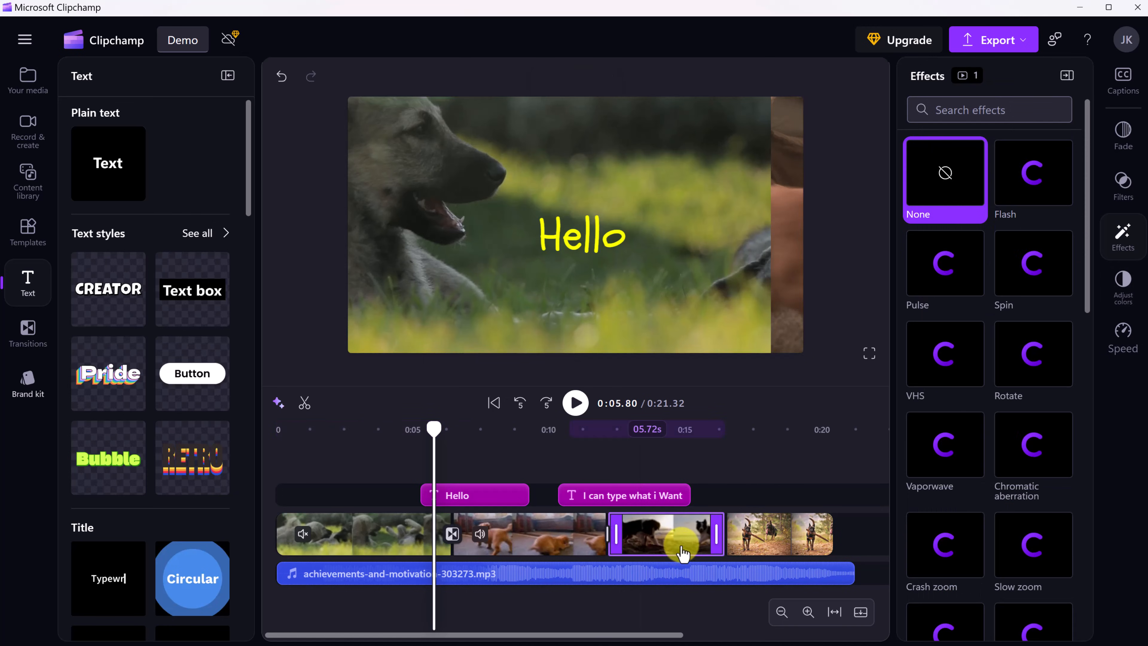
pyautogui.click(691, 466)
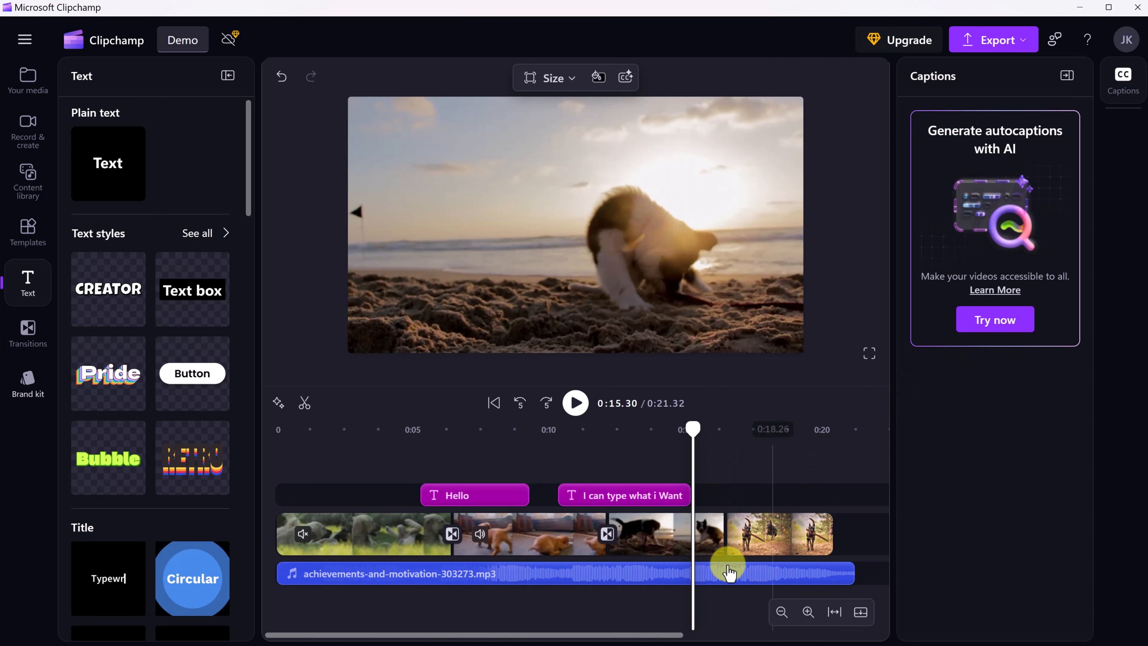
pyautogui.click(668, 541)
pyautogui.click(1120, 287)
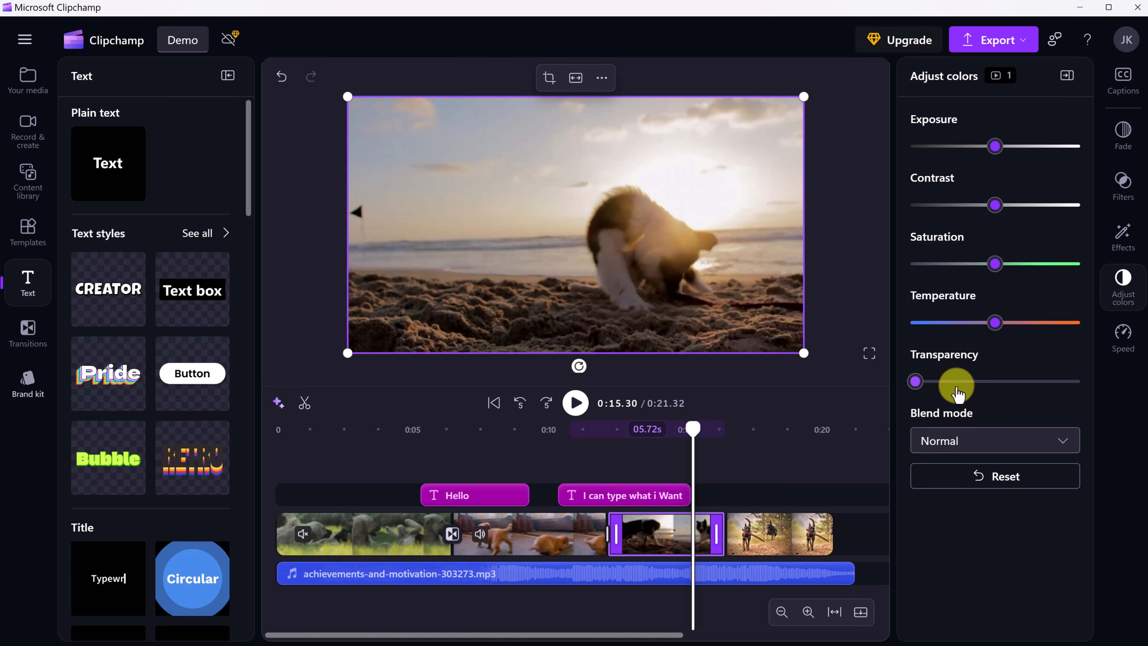
pyautogui.moveTo(997, 265)
pyautogui.mouseDown()
pyautogui.moveTo(922, 267)
pyautogui.moveTo(980, 270)
pyautogui.mouseUp()
pyautogui.moveTo(996, 208)
pyautogui.mouseDown()
pyautogui.moveTo(1047, 208)
pyautogui.moveTo(1004, 207)
pyautogui.mouseUp()
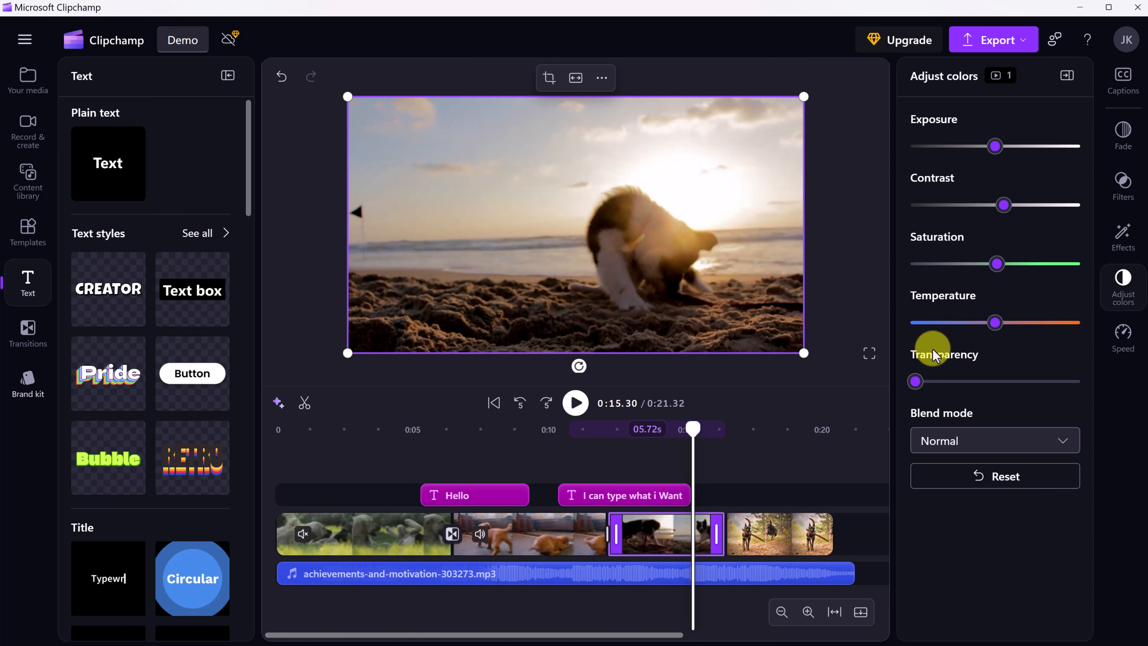
# - Set the puppies clip's speed to 1.9 and play that section from near the clip's start
pyautogui.click(446, 577)
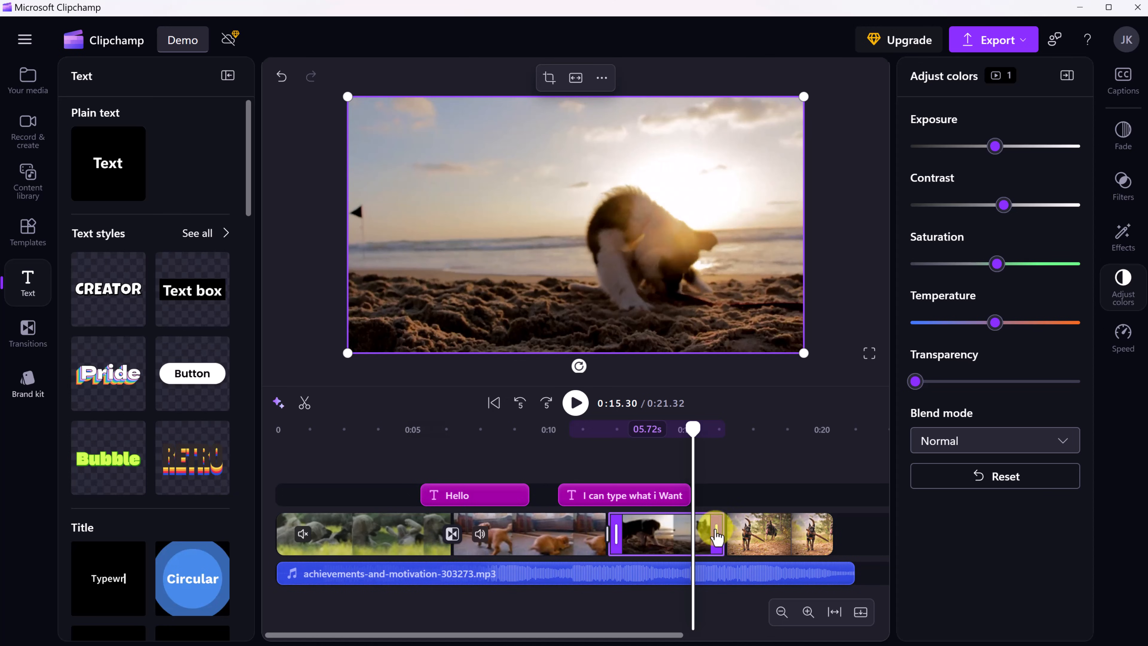
pyautogui.click(520, 534)
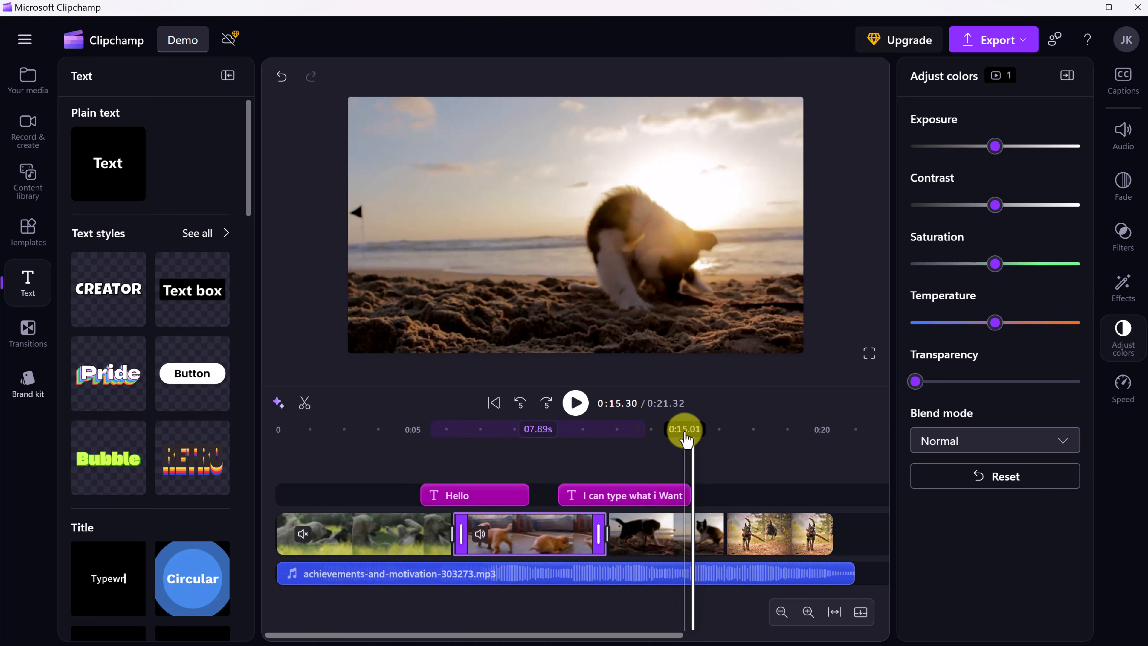
pyautogui.moveTo(691, 431); pyautogui.dragTo(474, 471)
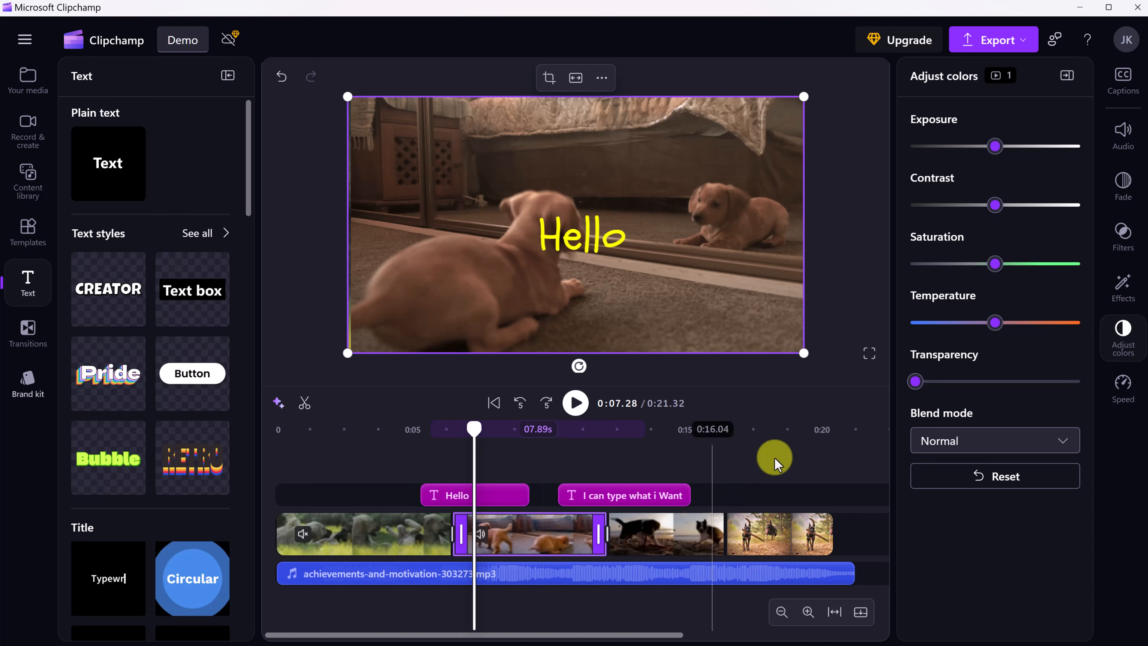
pyautogui.click(1122, 398)
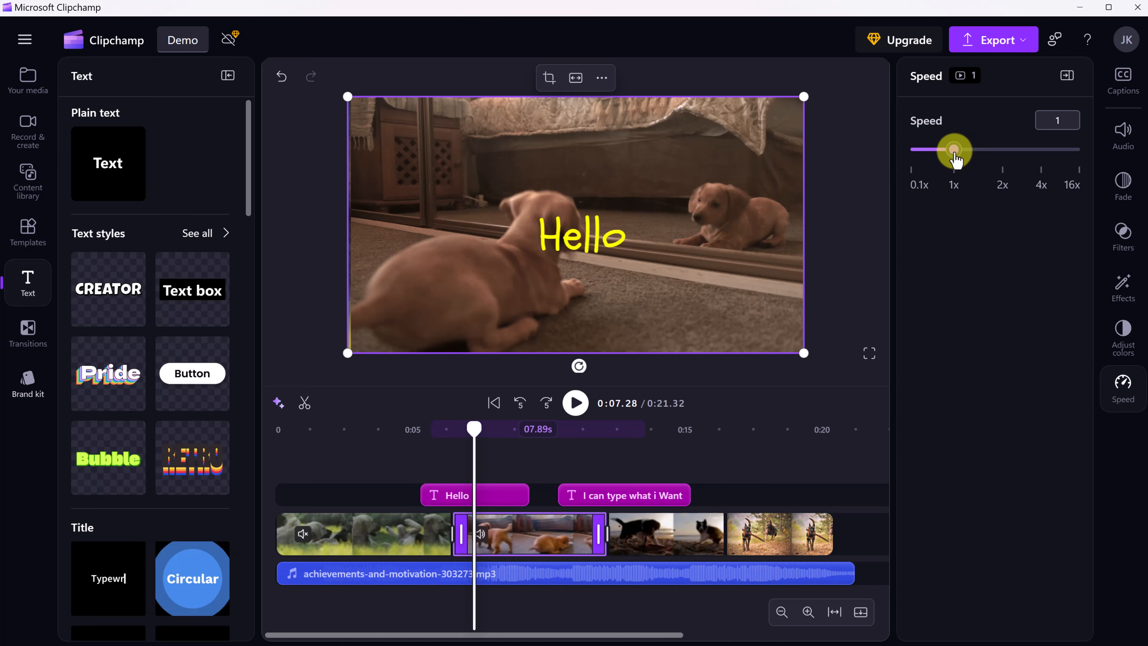
pyautogui.moveTo(962, 151); pyautogui.dragTo(997, 149)
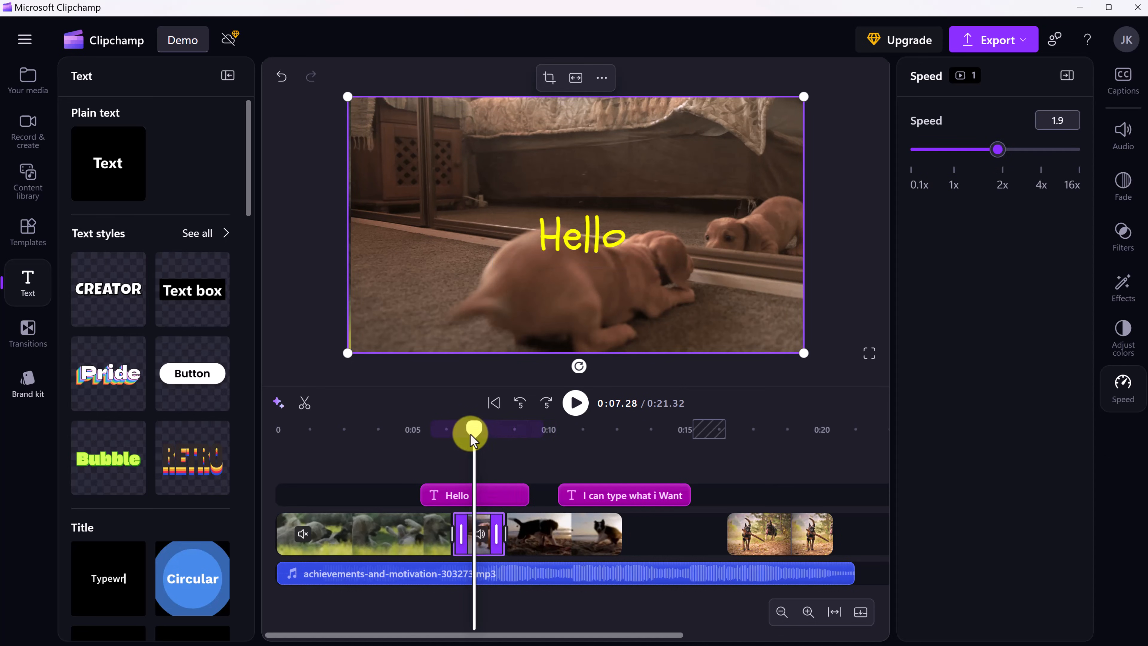
pyautogui.moveTo(470, 430); pyautogui.dragTo(447, 429)
pyautogui.click(572, 406)
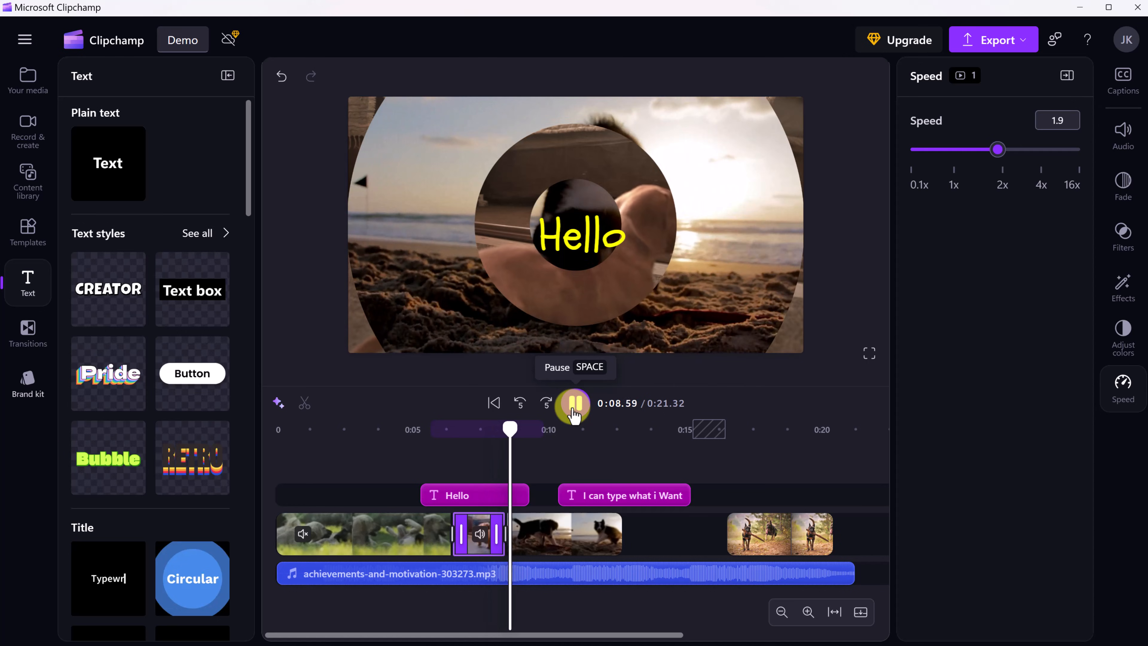
pyautogui.click(574, 406)
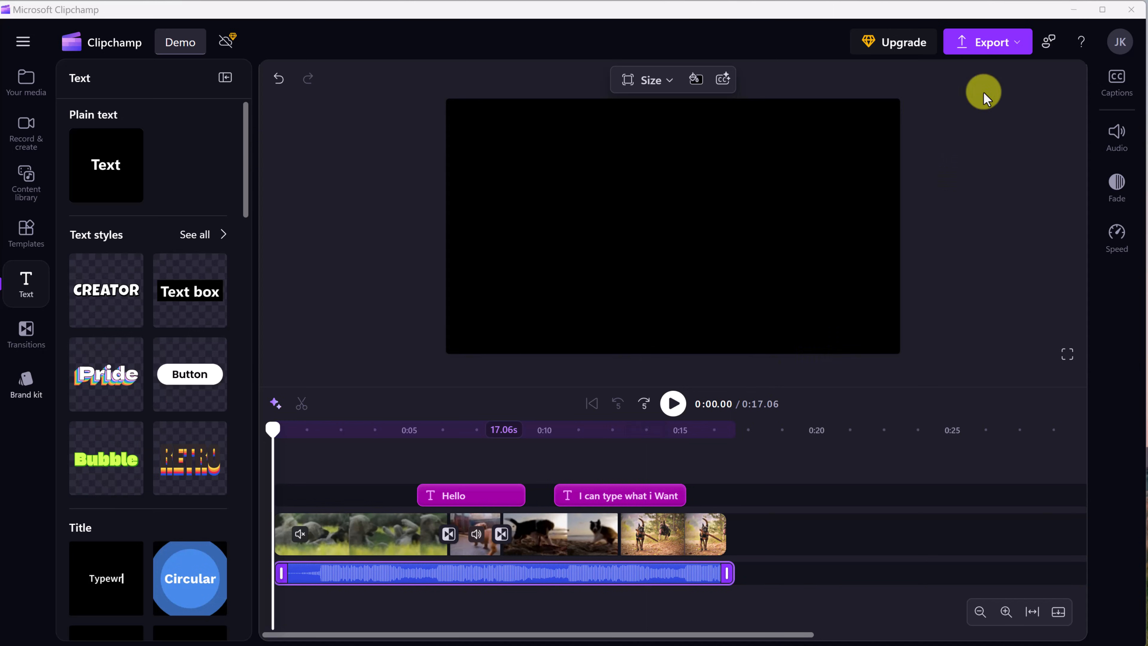
# - Export the video at 1080p, and open and cancel the dialog for saving a copy to the computer
pyautogui.click(1018, 48)
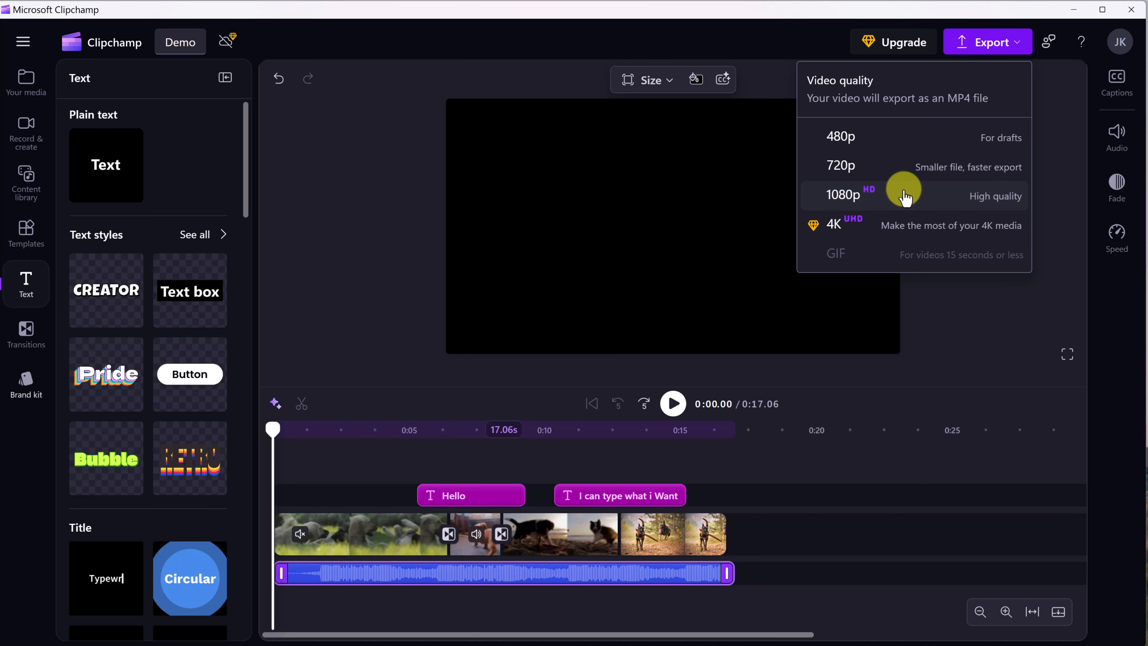
pyautogui.click(843, 195)
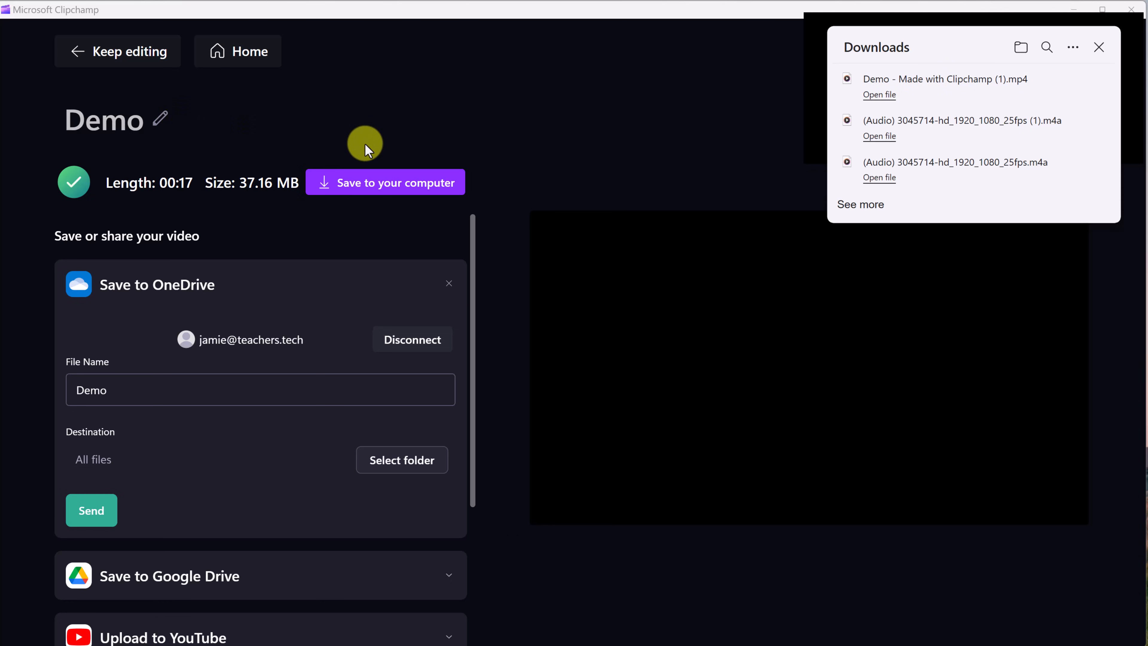
pyautogui.click(407, 190)
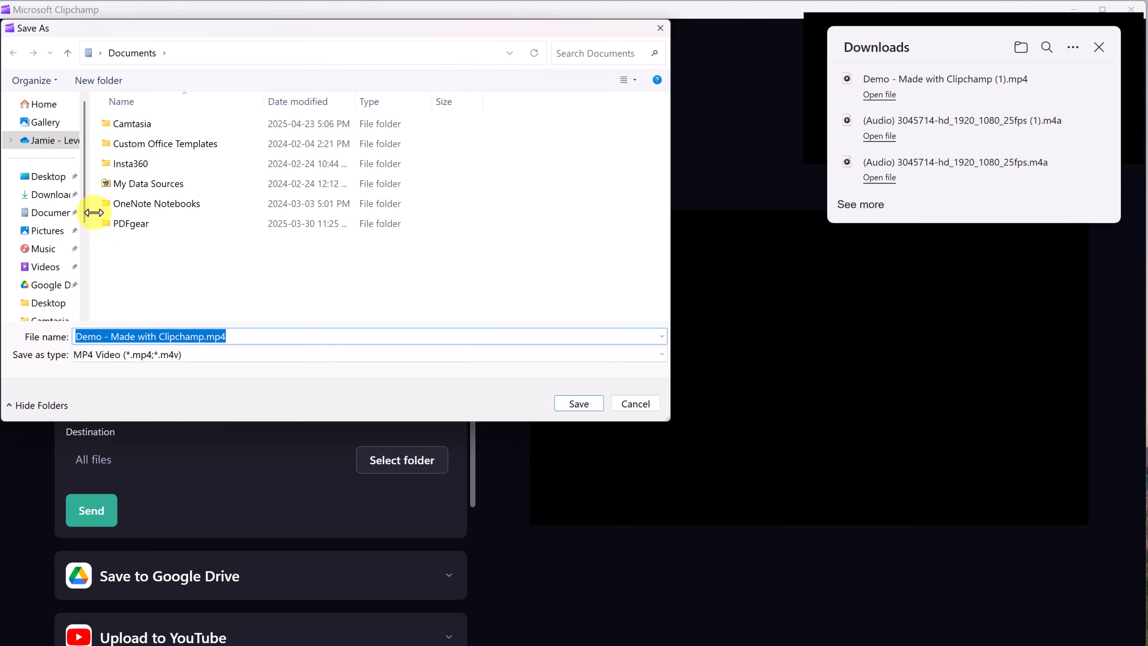
pyautogui.click(636, 403)
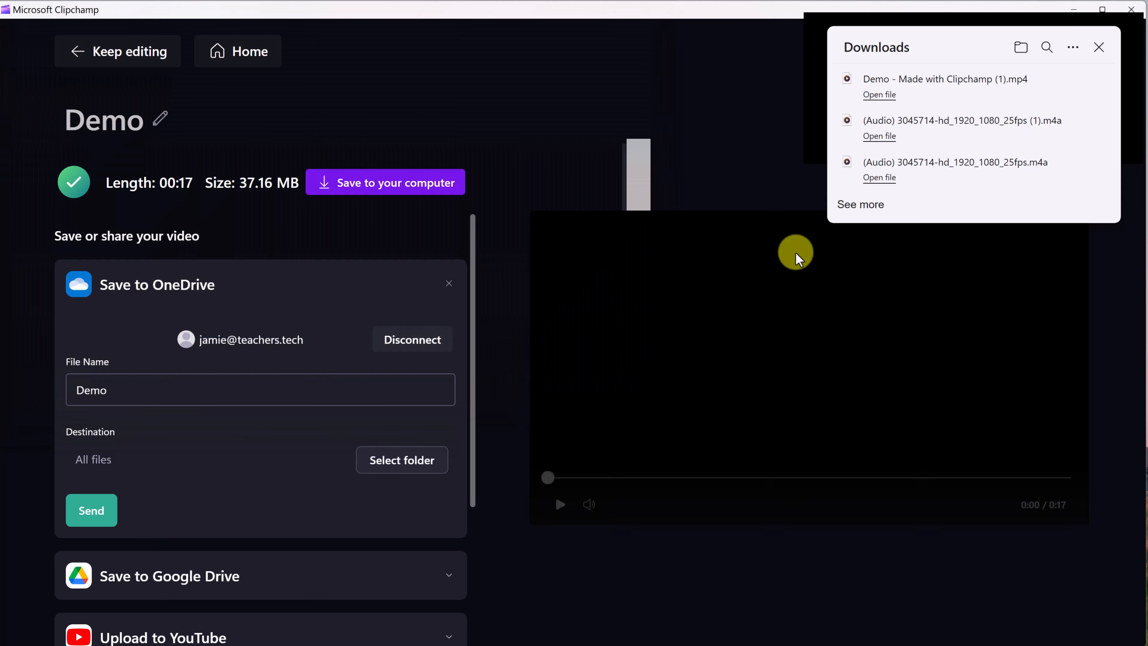
# - Play and pause the exported "Demo - Made with Clipchamp (1).mp4" in Media Player and select the file in the Downloads folder
pyautogui.moveTo(891, 121)
pyautogui.moveTo(891, 102)
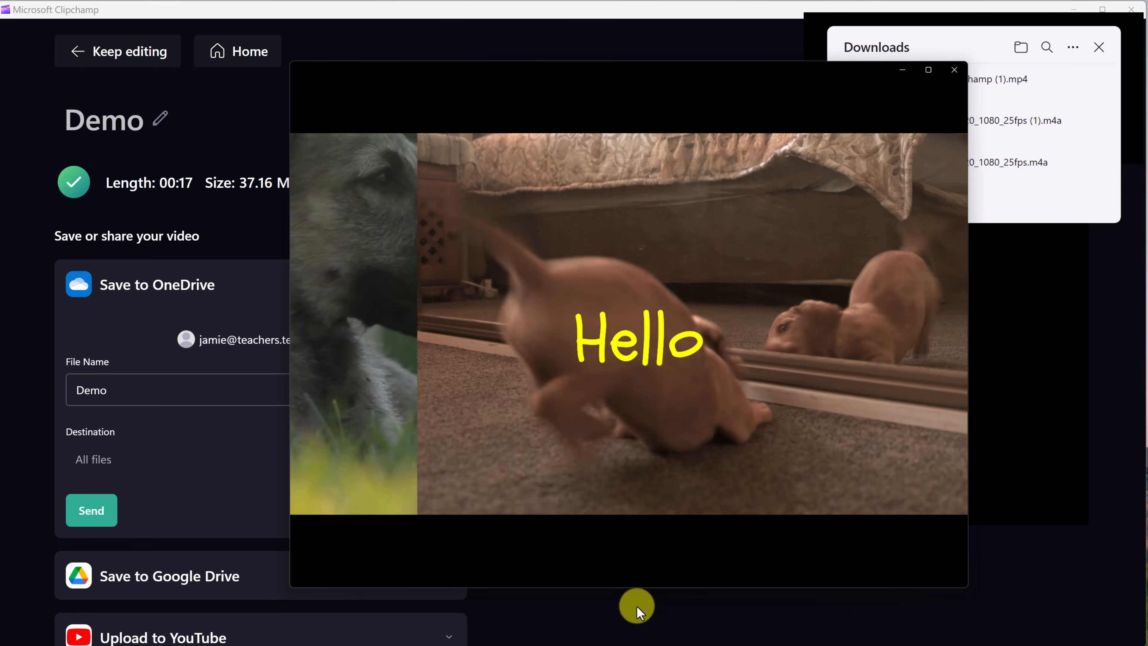
pyautogui.moveTo(685, 447)
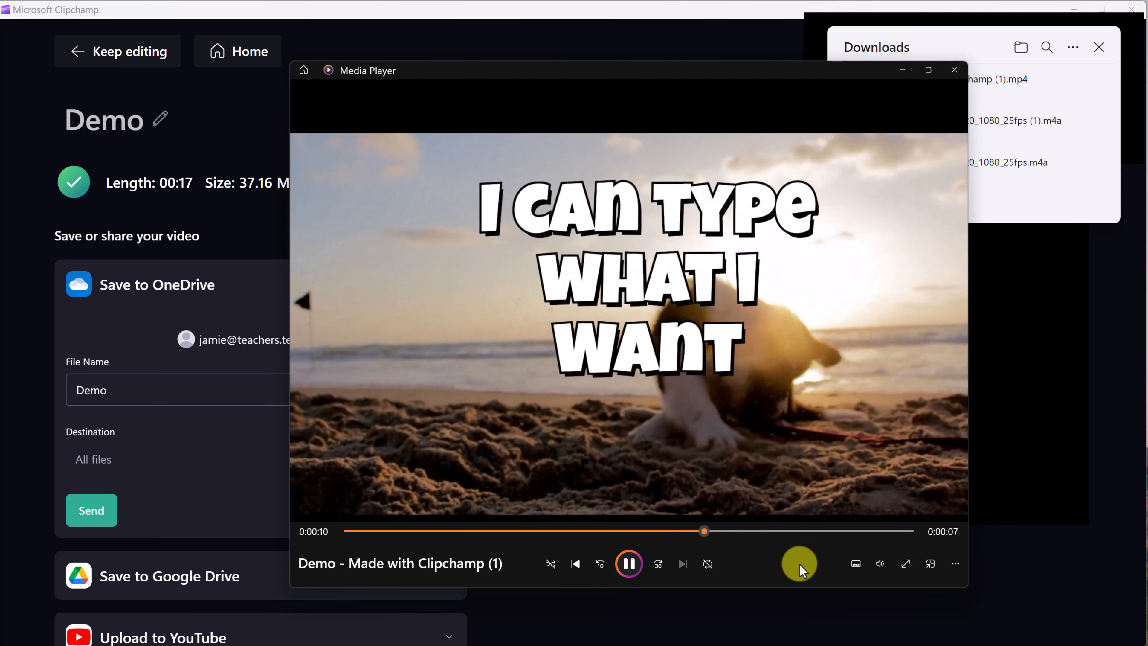
pyautogui.click(628, 566)
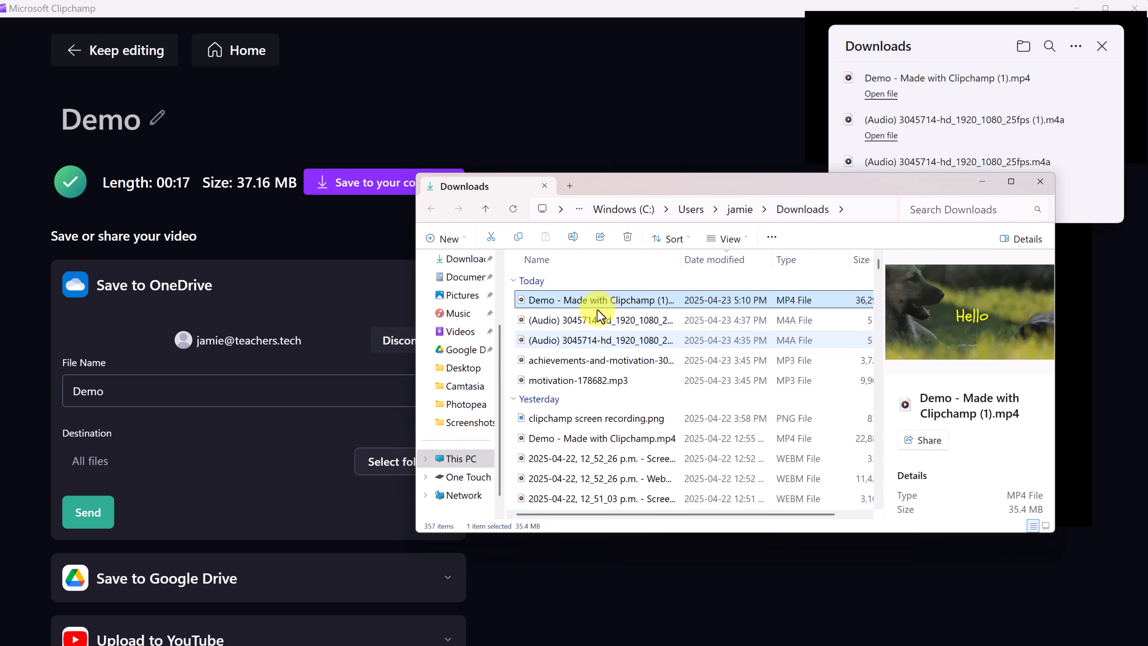
pyautogui.click(560, 300)
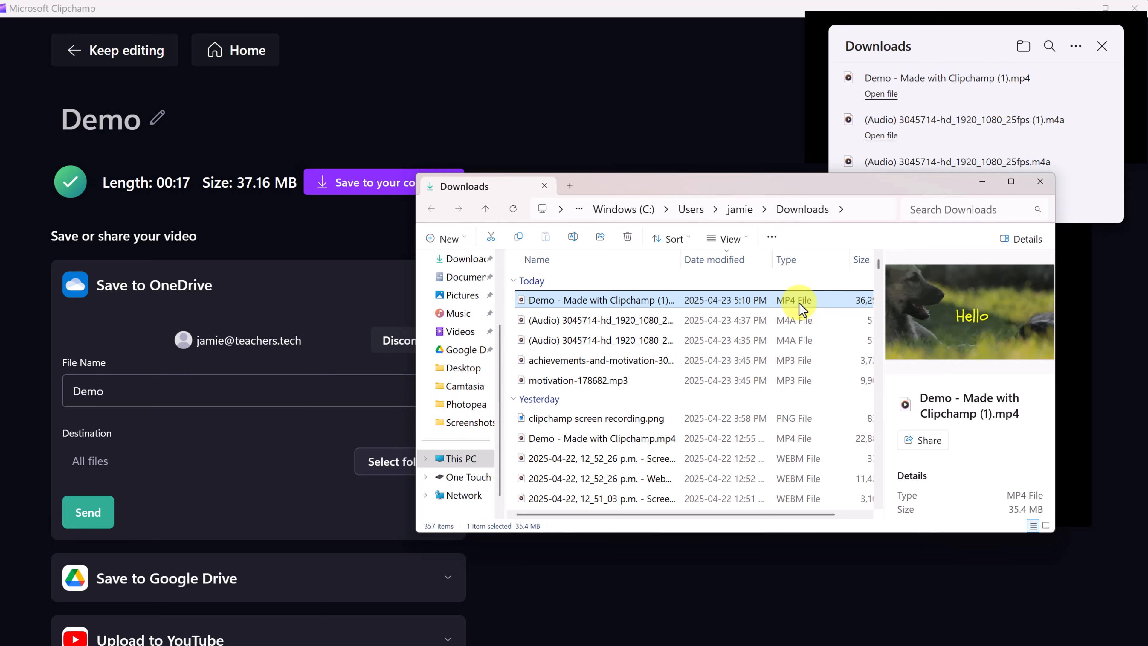
pyautogui.click(487, 114)
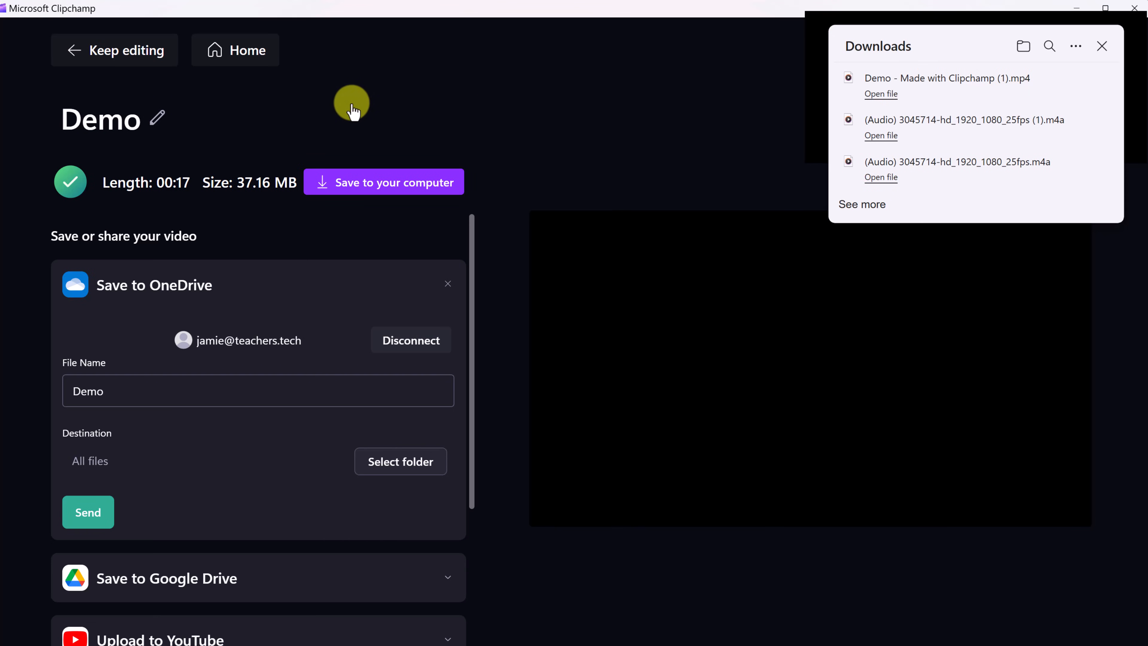
# - Return from the export page to editing the Demo project and close the downloads list
pyautogui.click(76, 53)
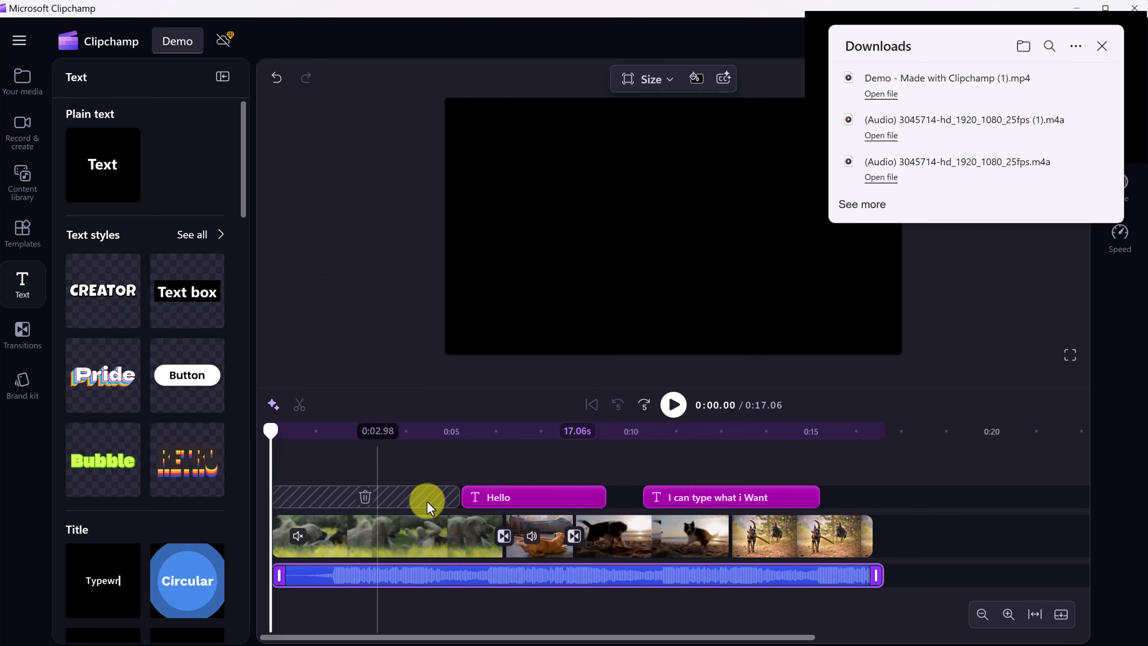
pyautogui.click(1102, 46)
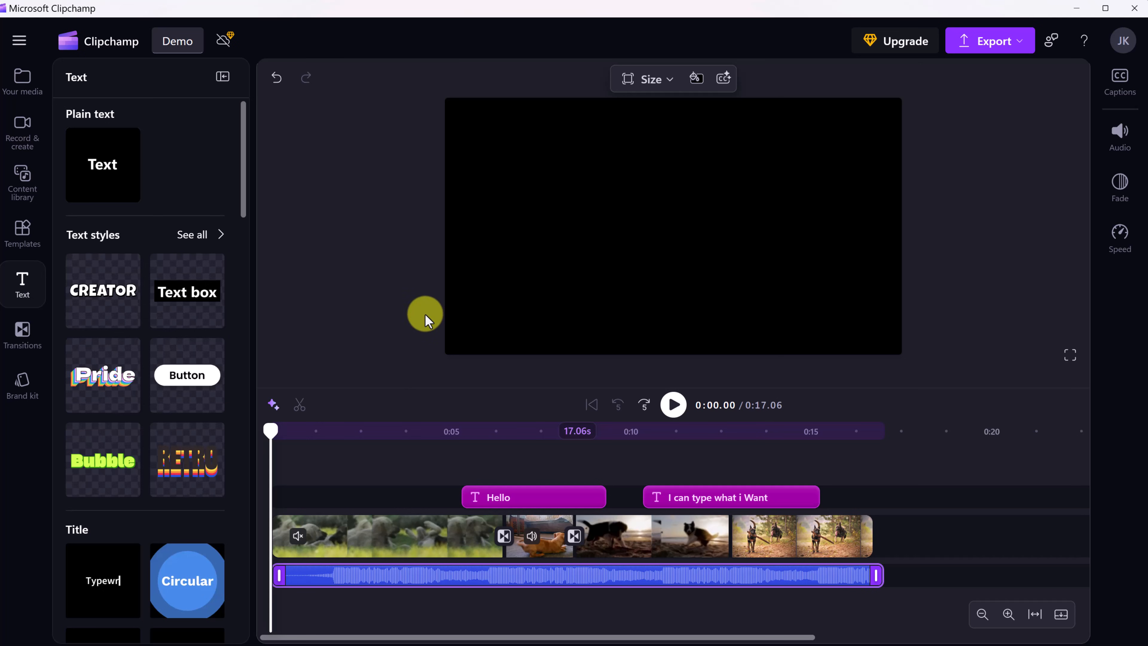